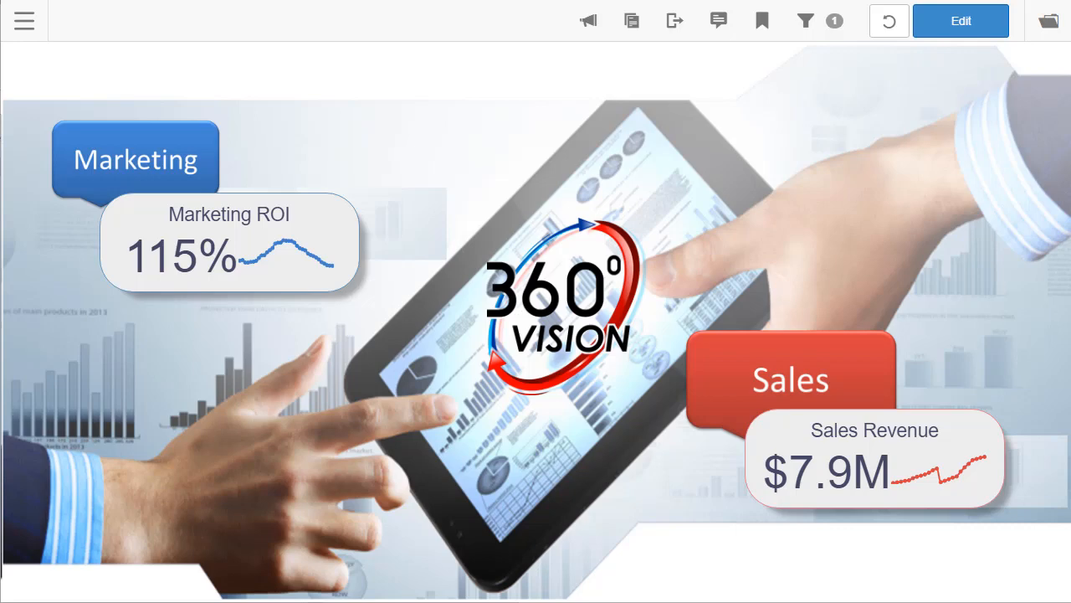
Open the Marketing Monitor dashboard, showing 2017/Q2 with 115% ROI and 1,817 leads.
{"action": "left_click", "coordinate": [131, 180]}
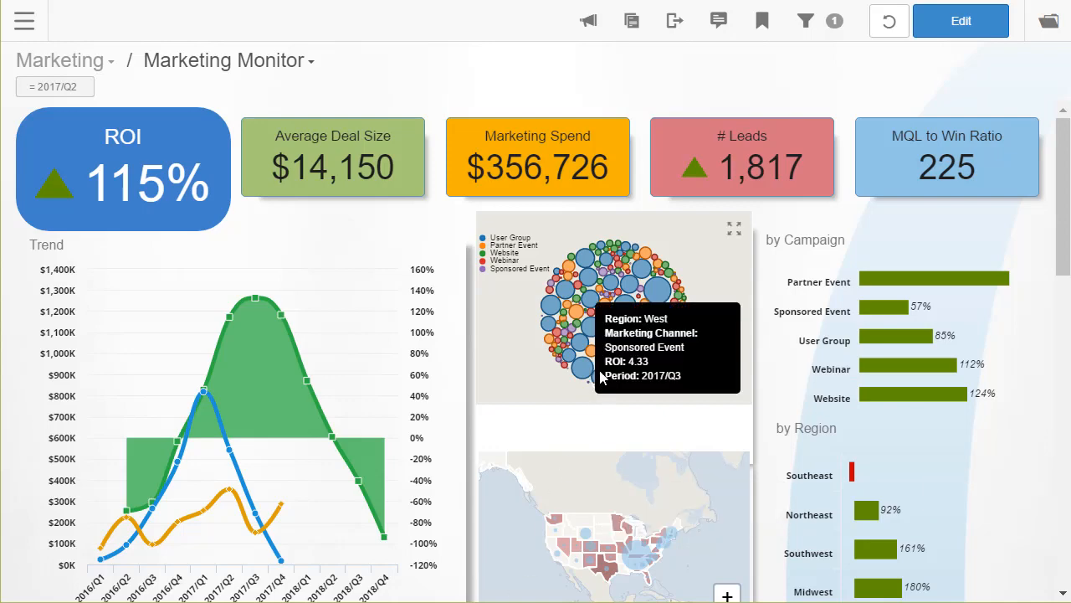
Filter to the Southeast region, then drill across from Average Deal Size into Sales Monitor.
{"action": "left_click_drag", "start_coordinate": [827, 445], "coordinate": [885, 490]}
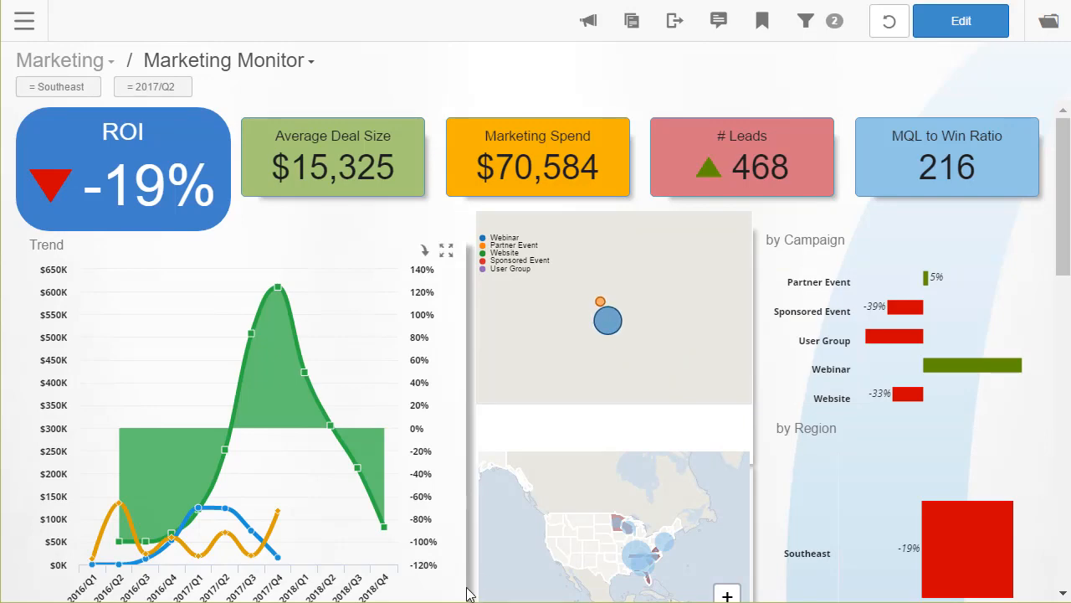
{"action": "scroll", "coordinate": [469, 596], "scroll_direction": "down", "scroll_amount": 6}
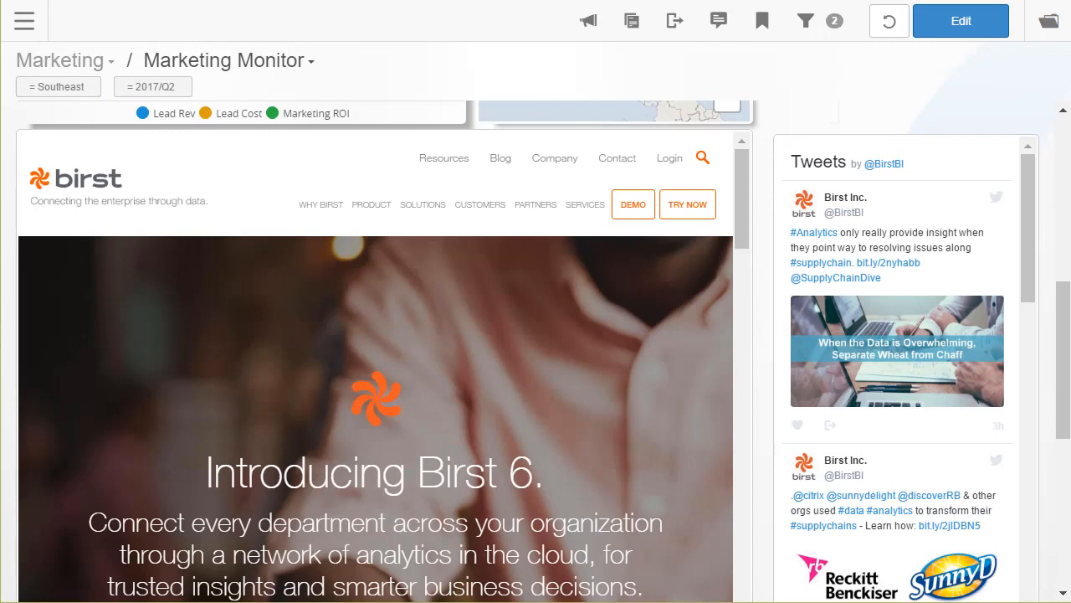
{"action": "scroll", "coordinate": [452, 575], "scroll_direction": "up", "scroll_amount": 6}
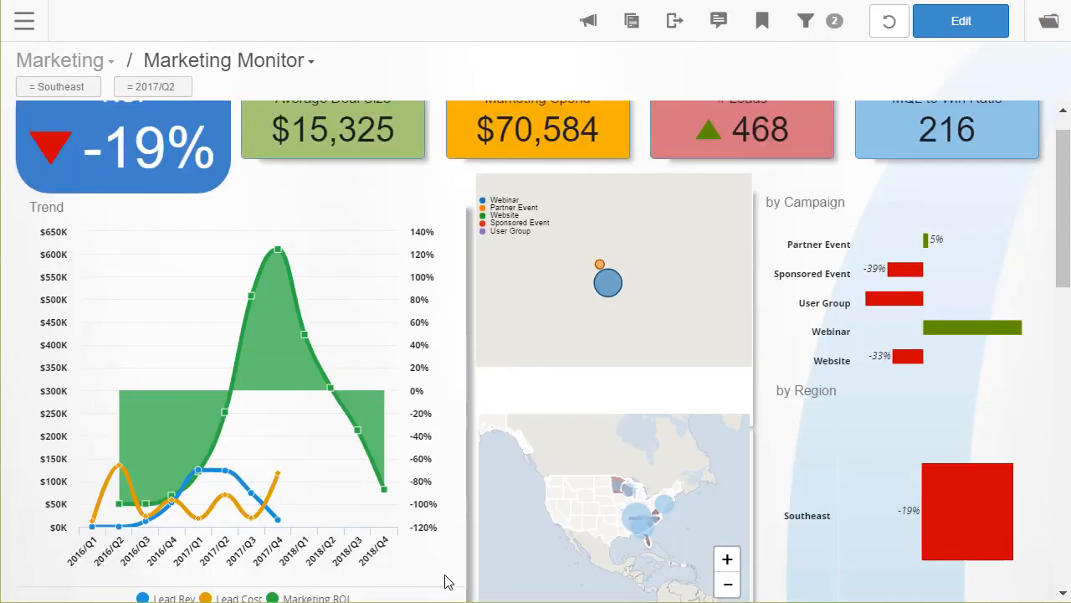
{"action": "left_click", "coordinate": [364, 171]}
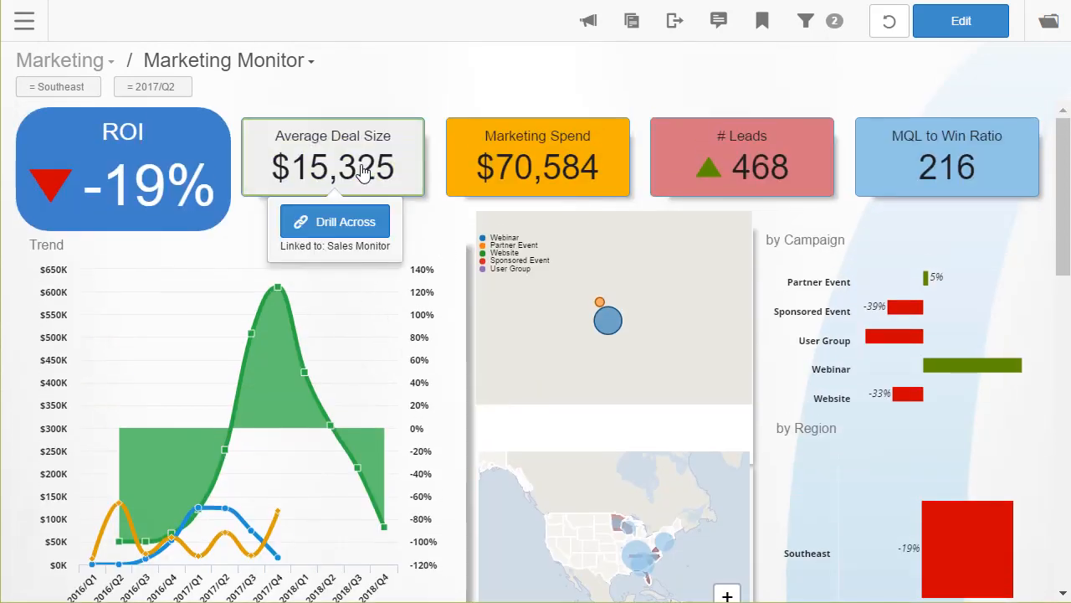
{"action": "left_click", "coordinate": [363, 173]}
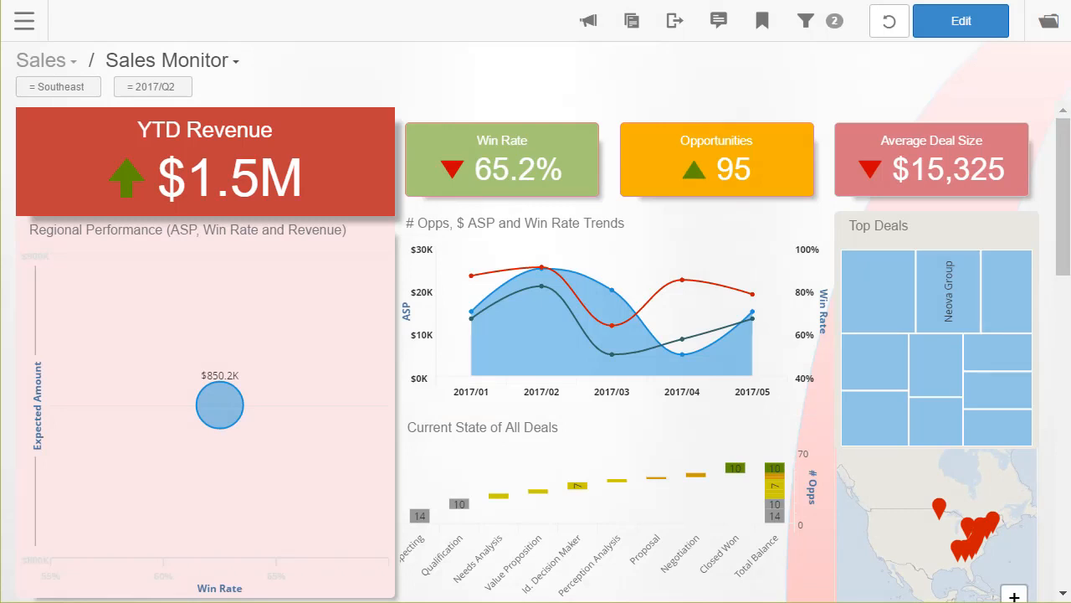
Drop the Southeast filter, then clear the Northeast/West region and region manager filters.
{"action": "left_click", "coordinate": [94, 87]}
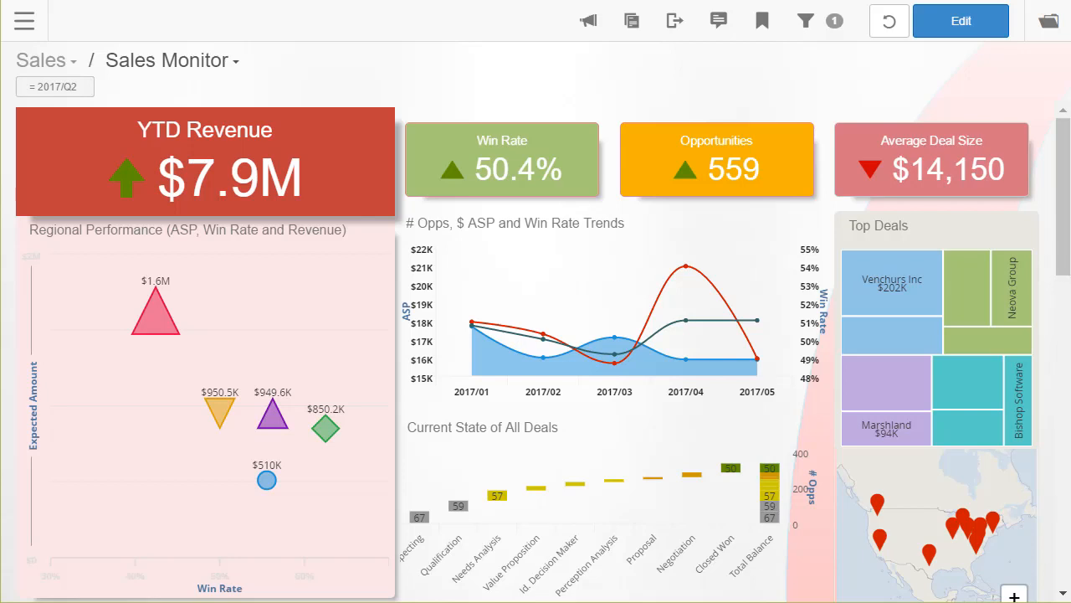
{"action": "left_click_drag", "start_coordinate": [110, 292], "coordinate": [250, 434]}
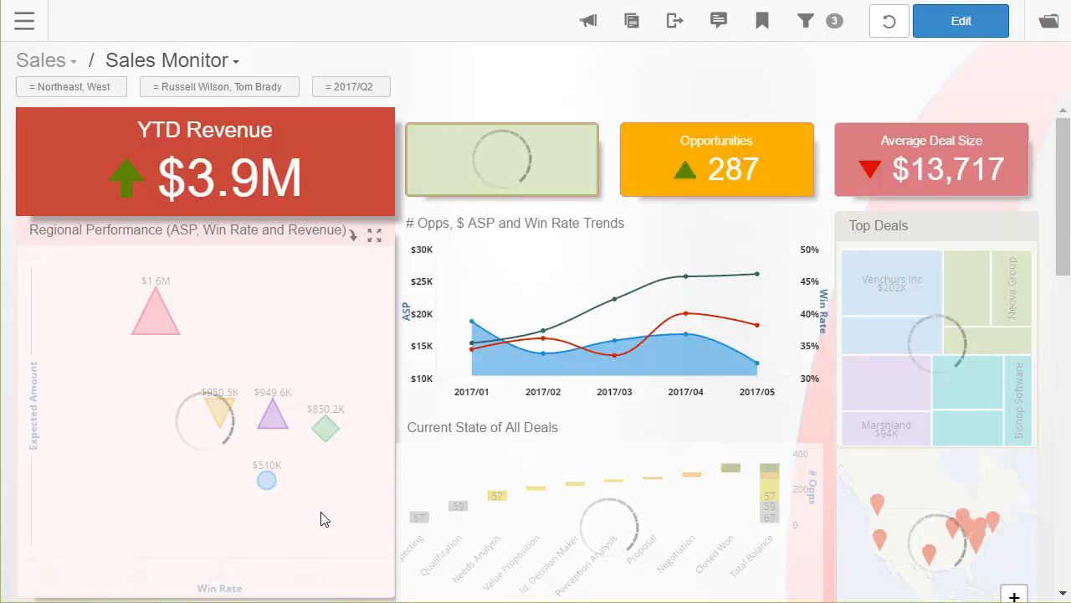
{"action": "scroll", "coordinate": [321, 512], "scroll_direction": "down", "scroll_amount": 6}
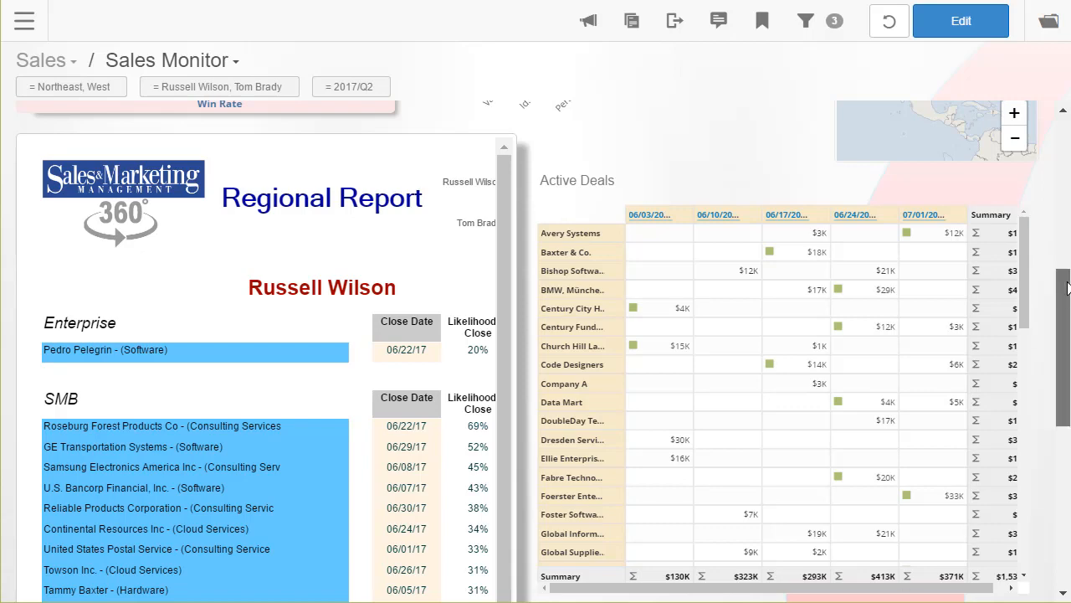
{"action": "scroll", "coordinate": [579, 138], "scroll_direction": "up", "scroll_amount": 6}
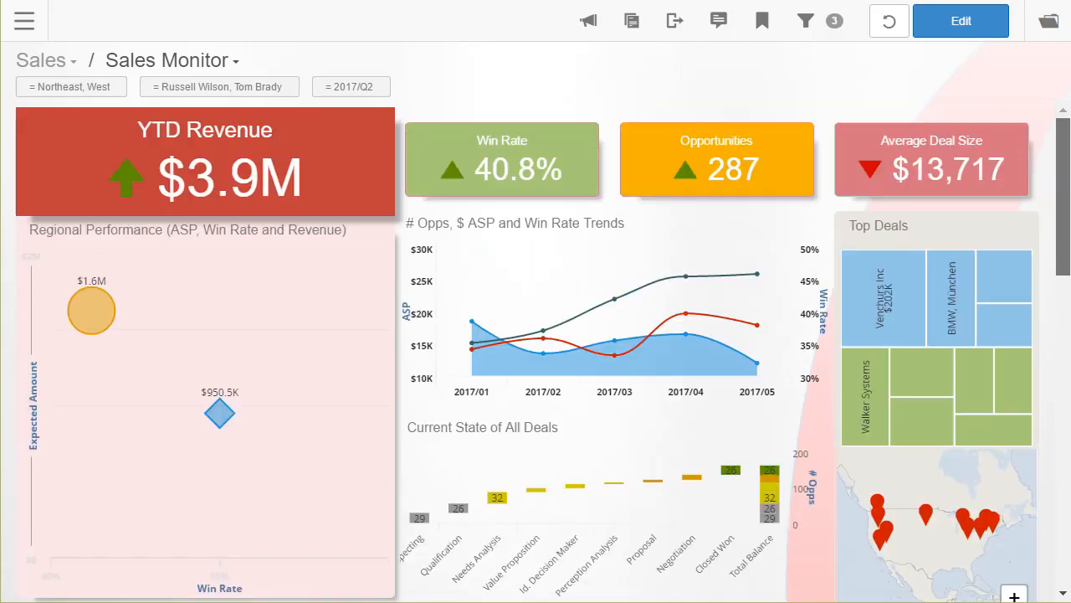
{"action": "left_click", "coordinate": [118, 87]}
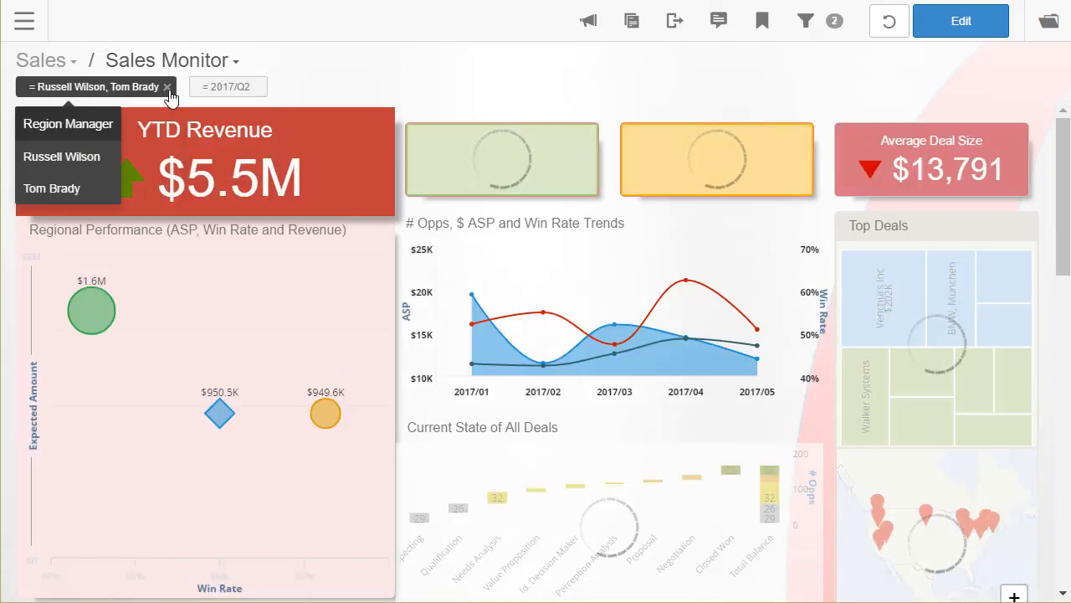
{"action": "left_click", "coordinate": [167, 87]}
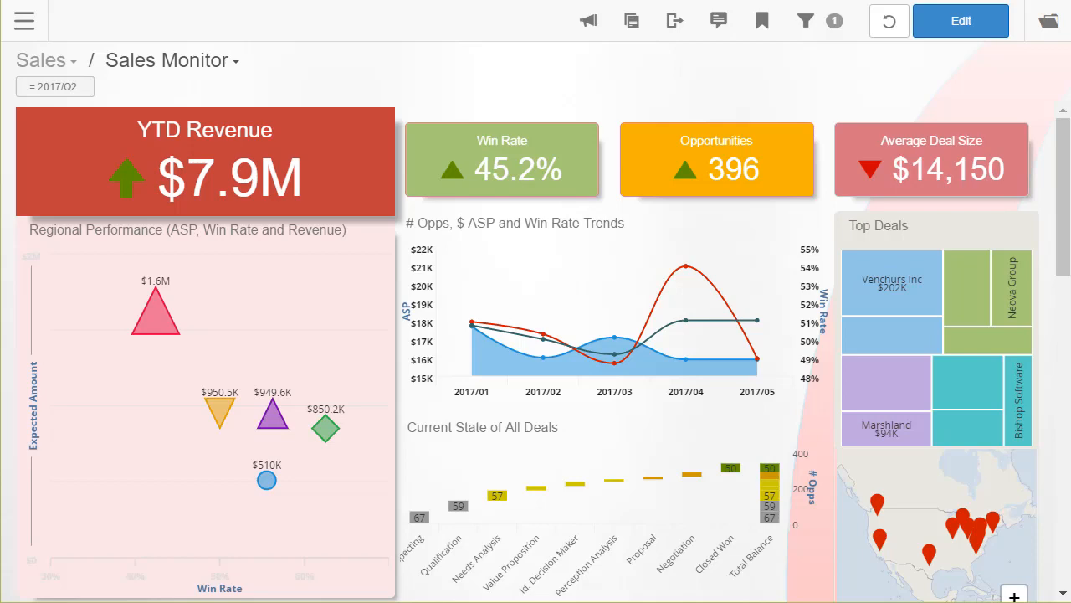
Add a new dashboard to the Marketing folder titled 'Sales & Marketing'.
{"action": "left_click", "coordinate": [1050, 26]}
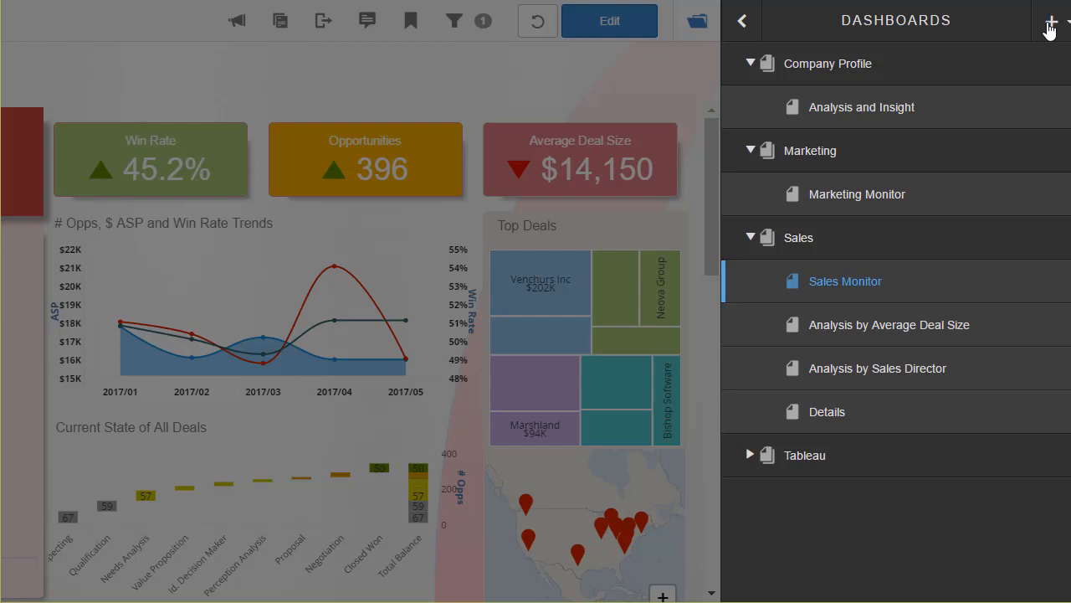
{"action": "mouse_move", "coordinate": [1020, 161]}
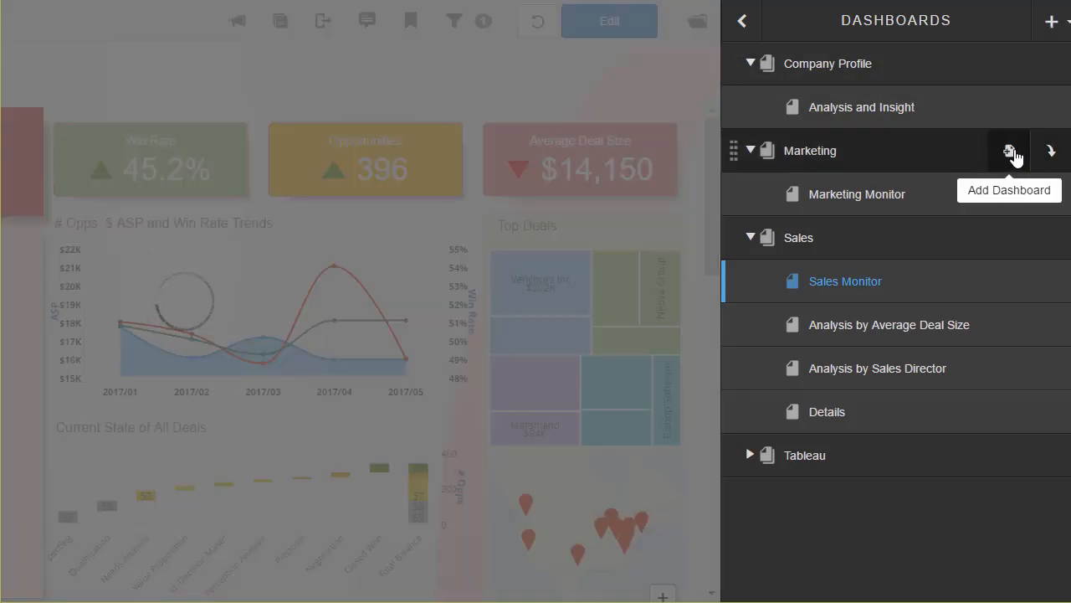
{"action": "left_click", "coordinate": [1011, 152]}
{"action": "left_click", "coordinate": [201, 64]}
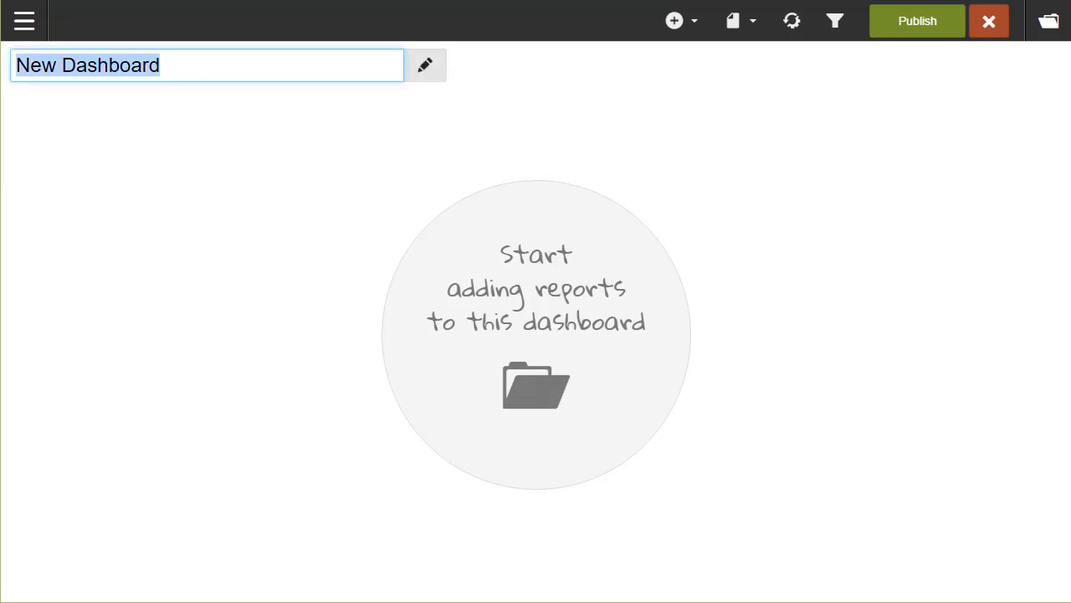
{"action": "type", "text": "Sales"}
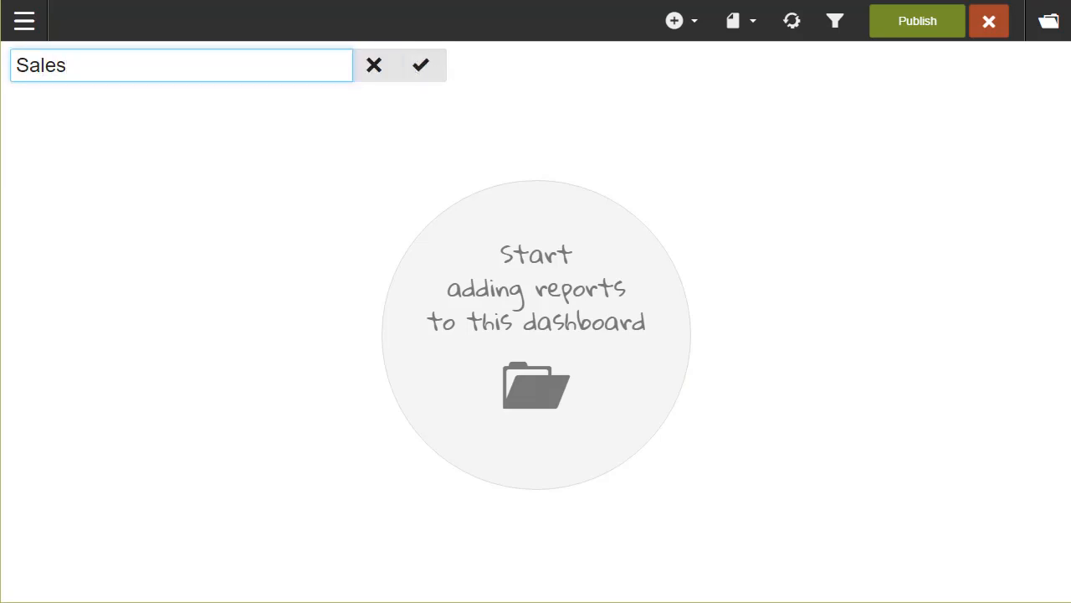
{"action": "type", "text": " & Marketing"}
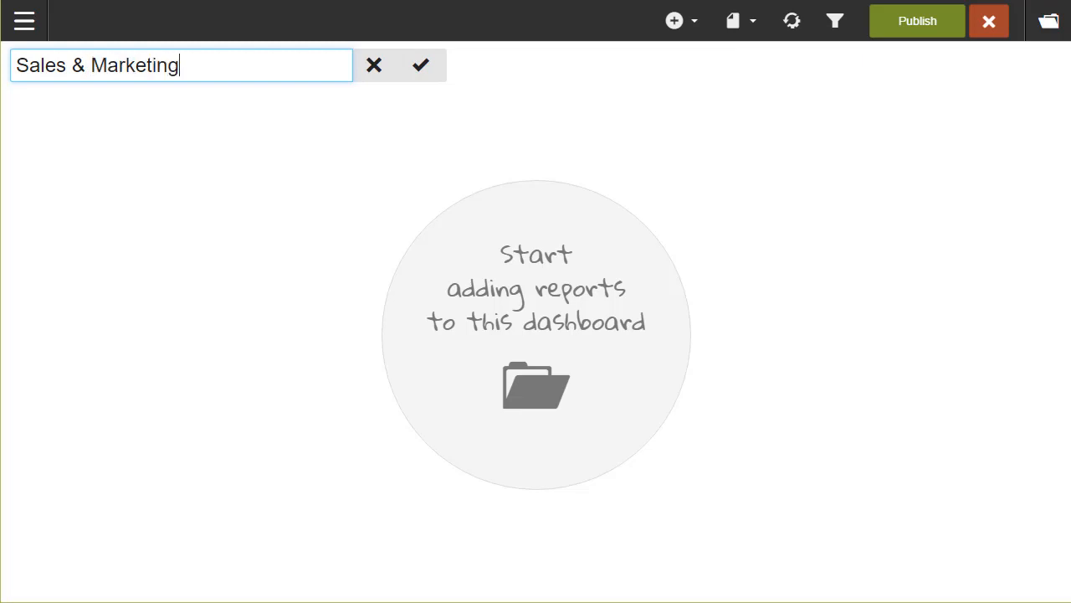
{"action": "left_click", "coordinate": [423, 79]}
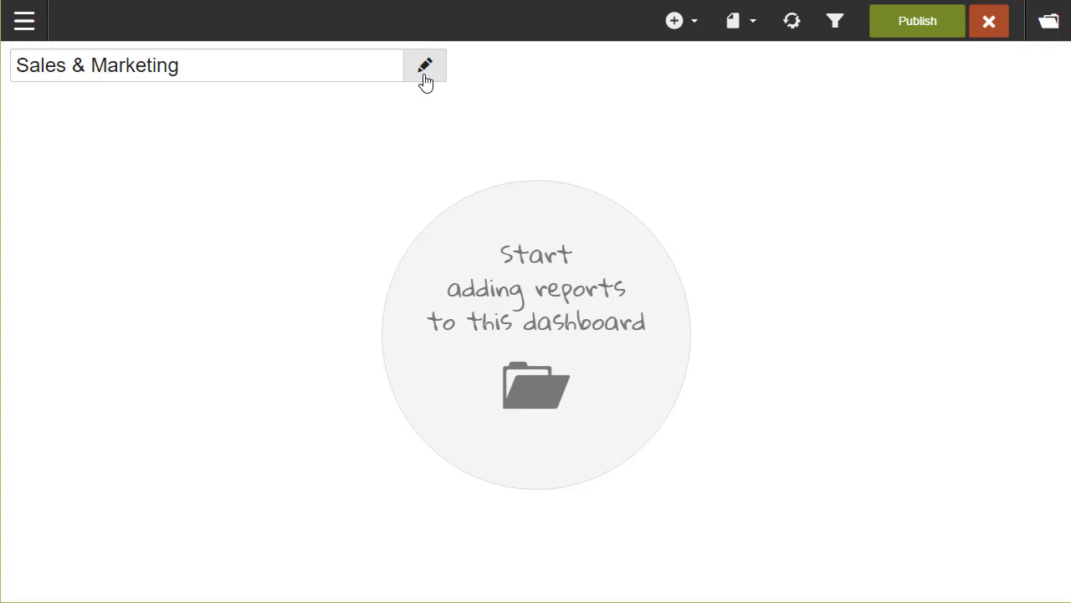
{"action": "left_click", "coordinate": [696, 32]}
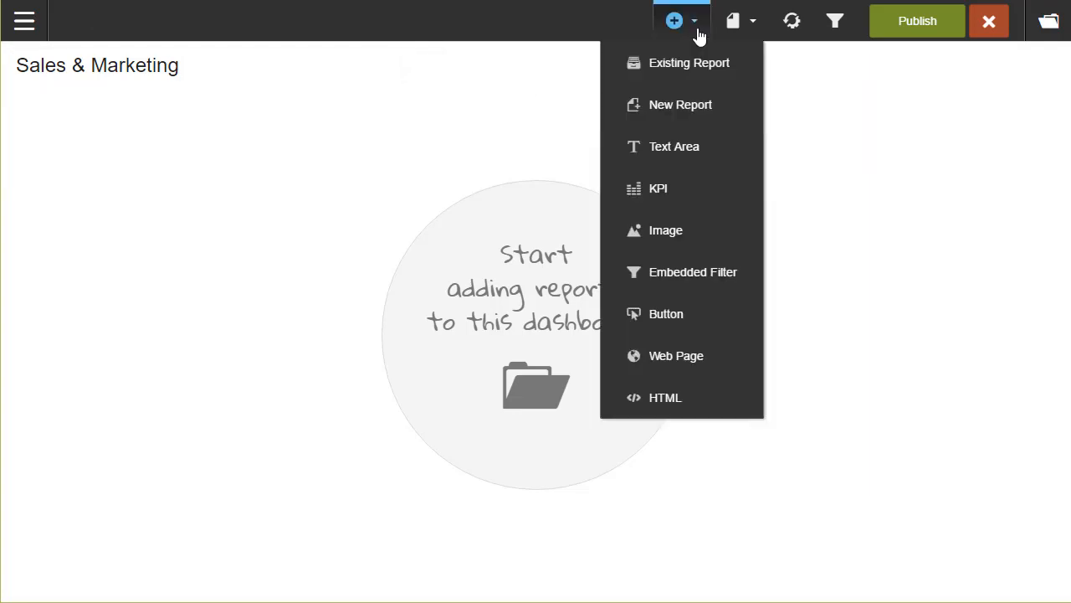
Add a KPI on Expected Amount formatted as dollars in millions with one decimal ($26.9M).
{"action": "left_click", "coordinate": [674, 191]}
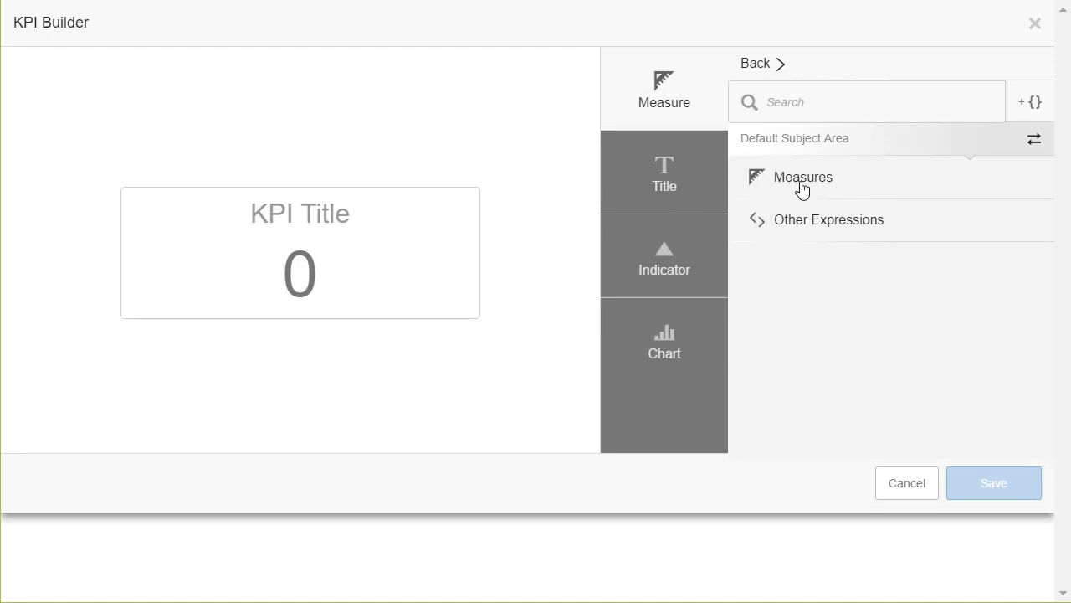
{"action": "left_click", "coordinate": [800, 189]}
{"action": "left_click", "coordinate": [831, 303]}
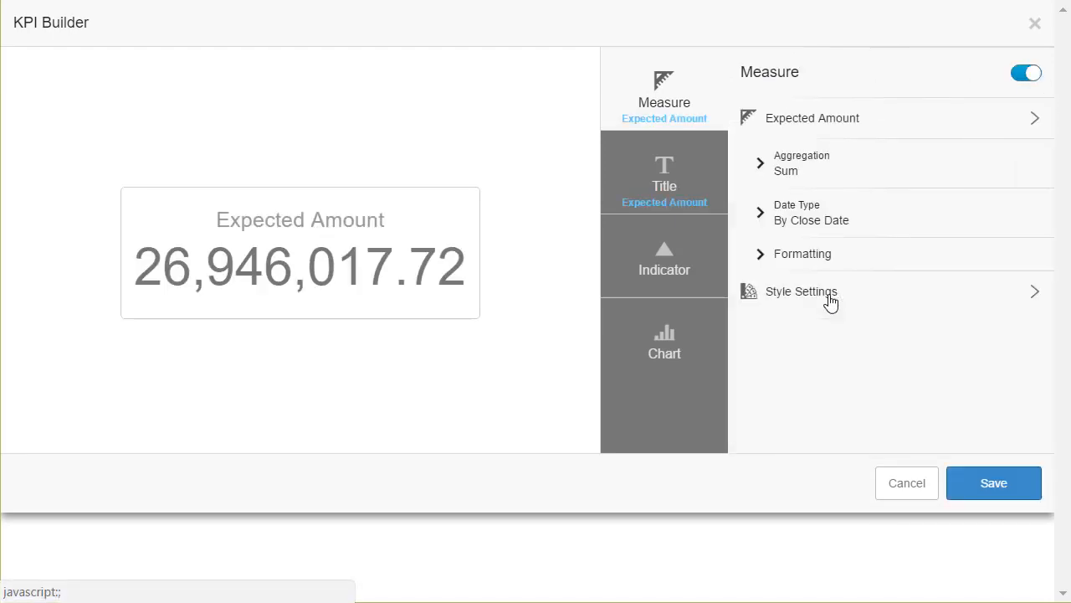
{"action": "left_click", "coordinate": [813, 273]}
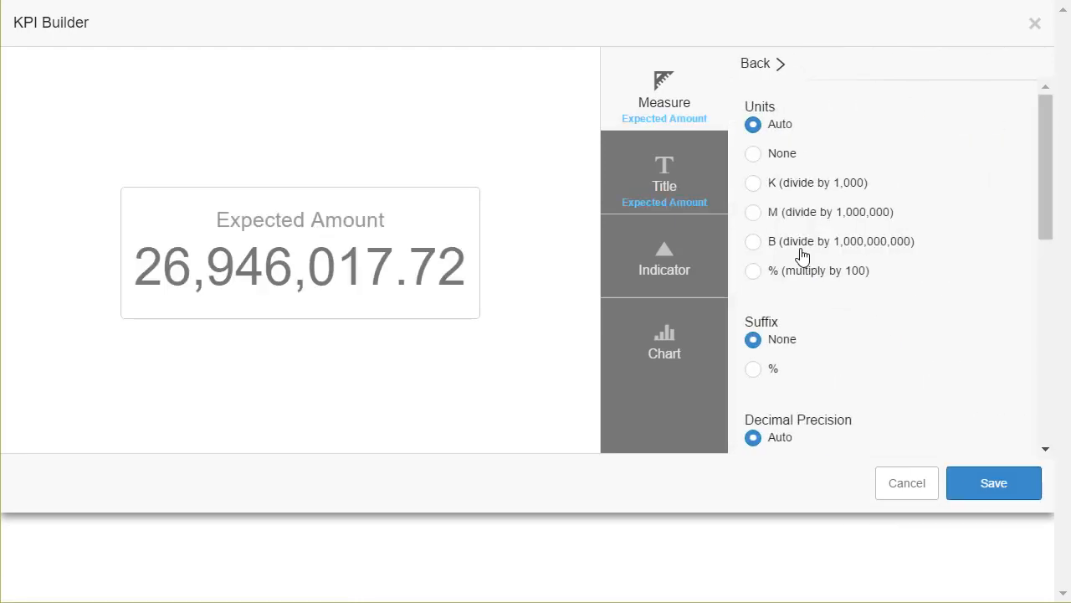
{"action": "left_click", "coordinate": [771, 214]}
{"action": "scroll", "coordinate": [850, 351], "scroll_direction": "down", "scroll_amount": 1}
{"action": "scroll", "coordinate": [849, 351], "scroll_direction": "down", "scroll_amount": 3}
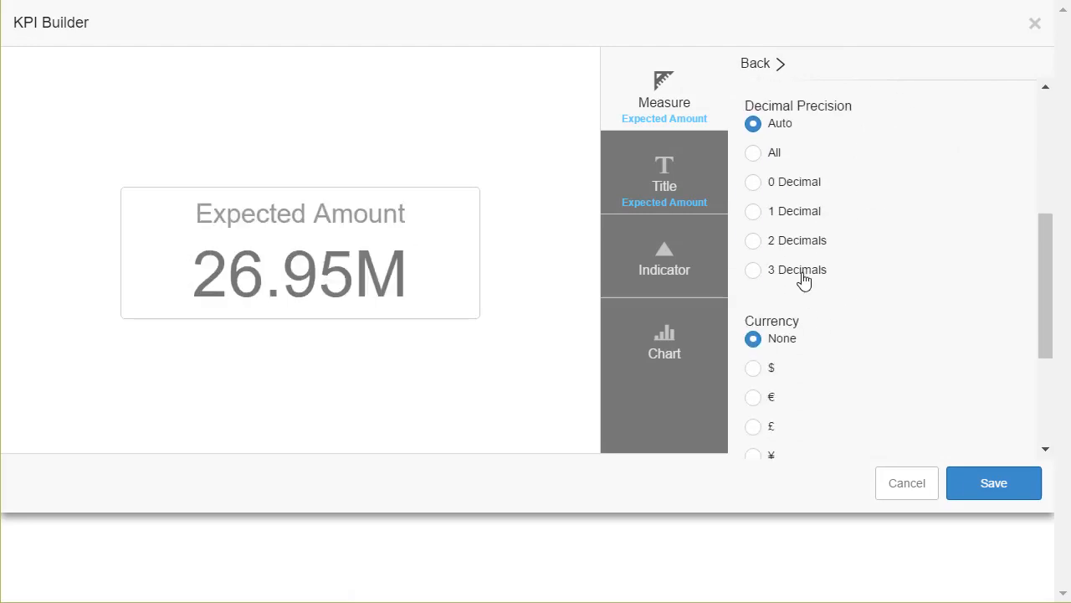
{"action": "left_click", "coordinate": [783, 213]}
{"action": "scroll", "coordinate": [870, 390], "scroll_direction": "down", "scroll_amount": 1}
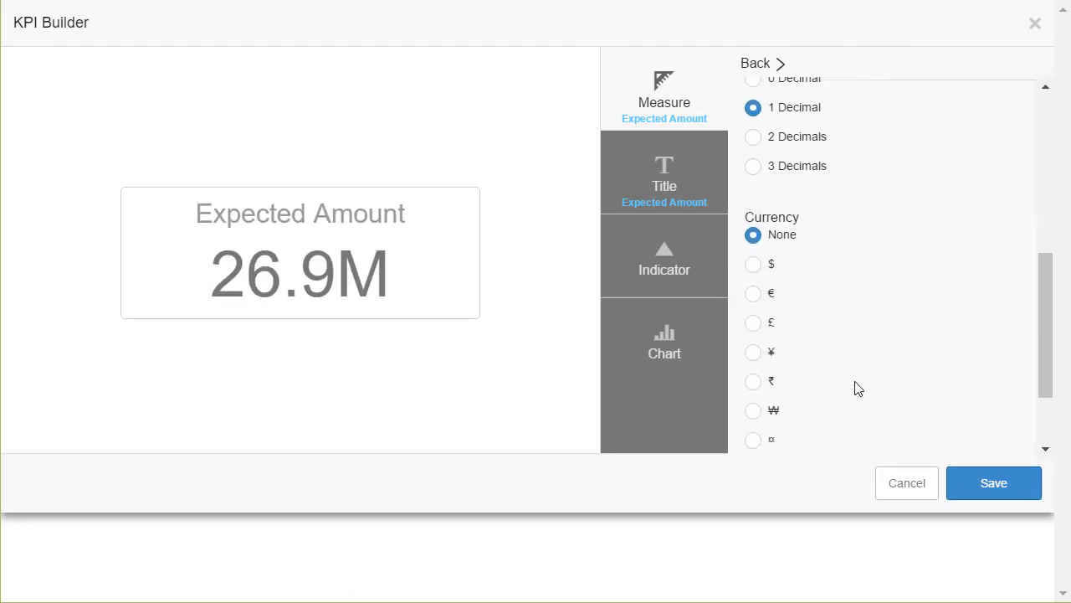
{"action": "left_click", "coordinate": [756, 273]}
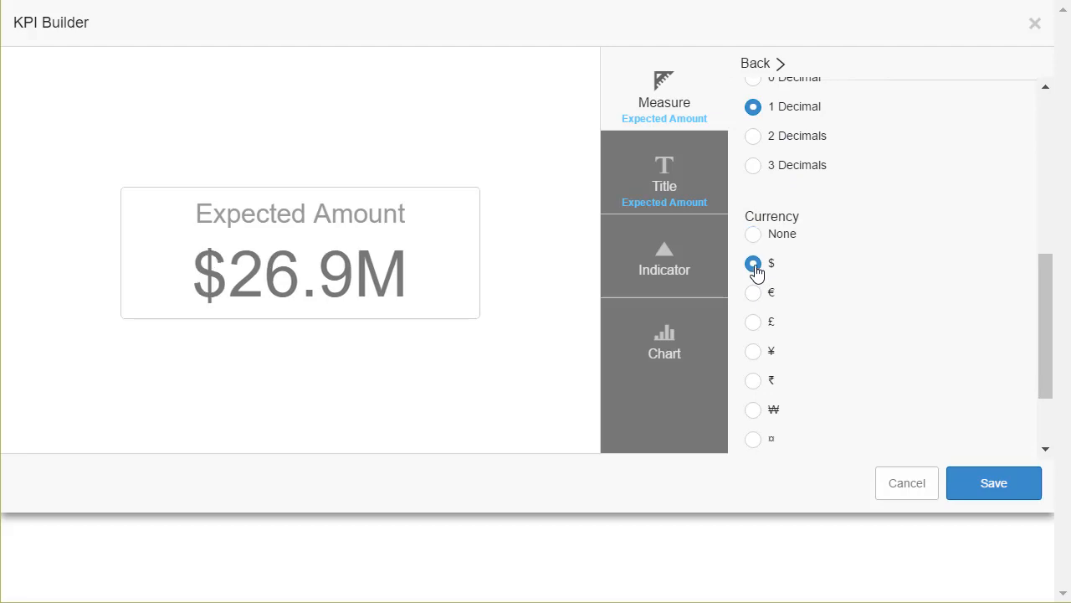
Retitle the KPI 'Revenue'.
{"action": "left_click", "coordinate": [677, 181]}
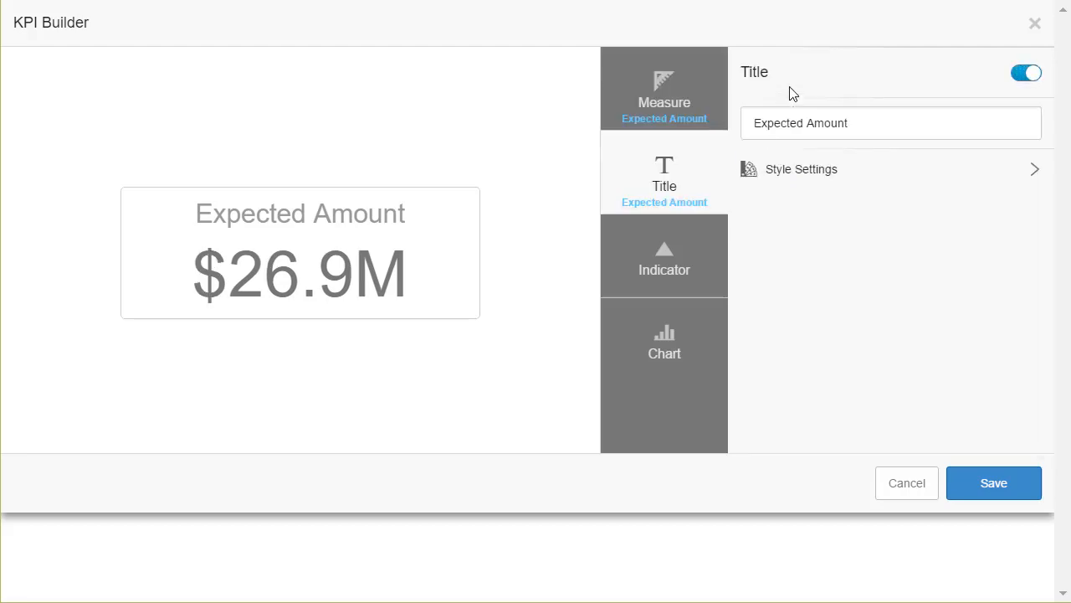
{"action": "left_click", "coordinate": [880, 128]}
{"action": "type", "text": "Revenue"}
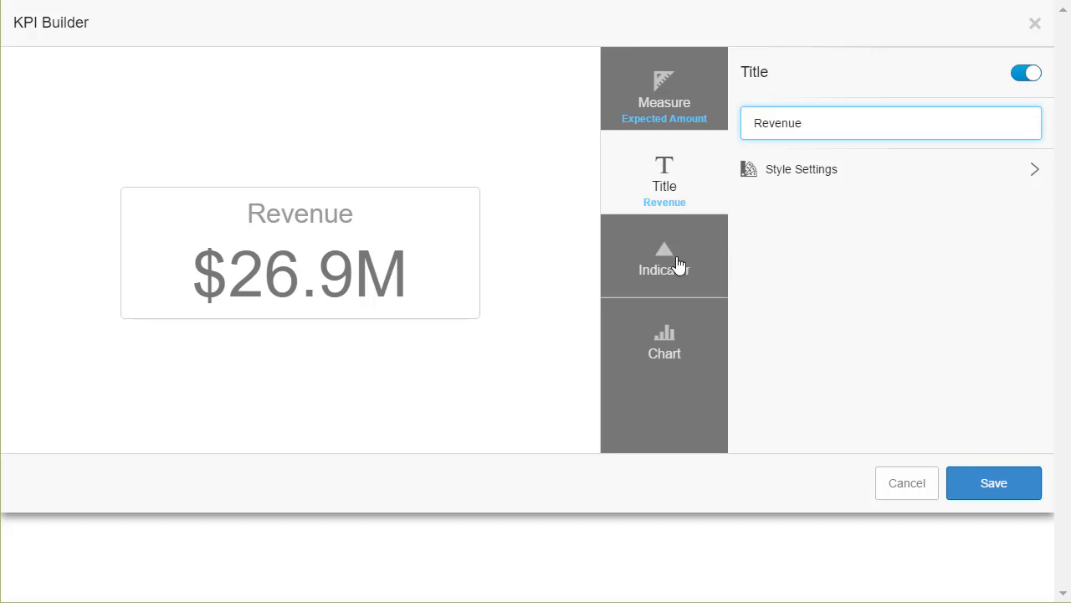
{"action": "left_click", "coordinate": [677, 264]}
{"action": "left_click", "coordinate": [971, 132]}
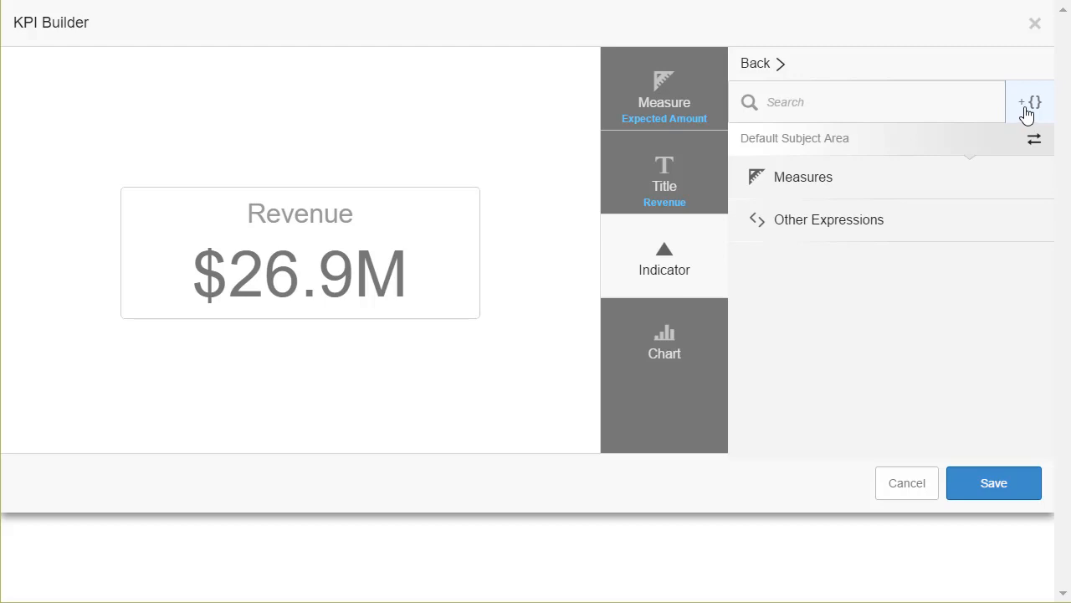
Create a custom expression named 'Growth' as Expected Amount minus Expected Amount.
{"action": "left_click", "coordinate": [1024, 114]}
{"action": "left_click", "coordinate": [272, 80]}
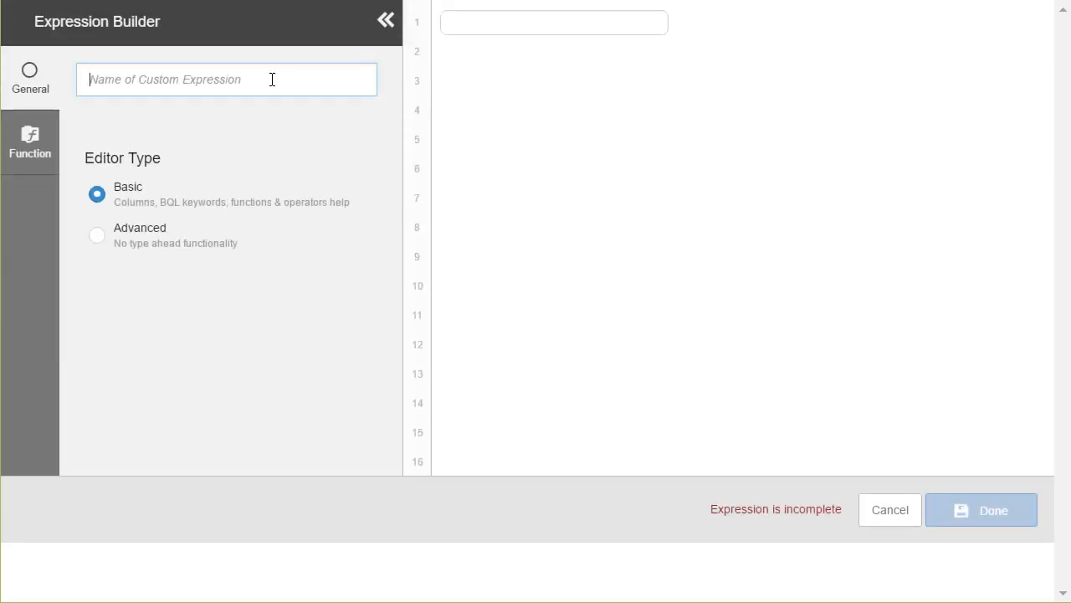
{"action": "type", "text": "Growth"}
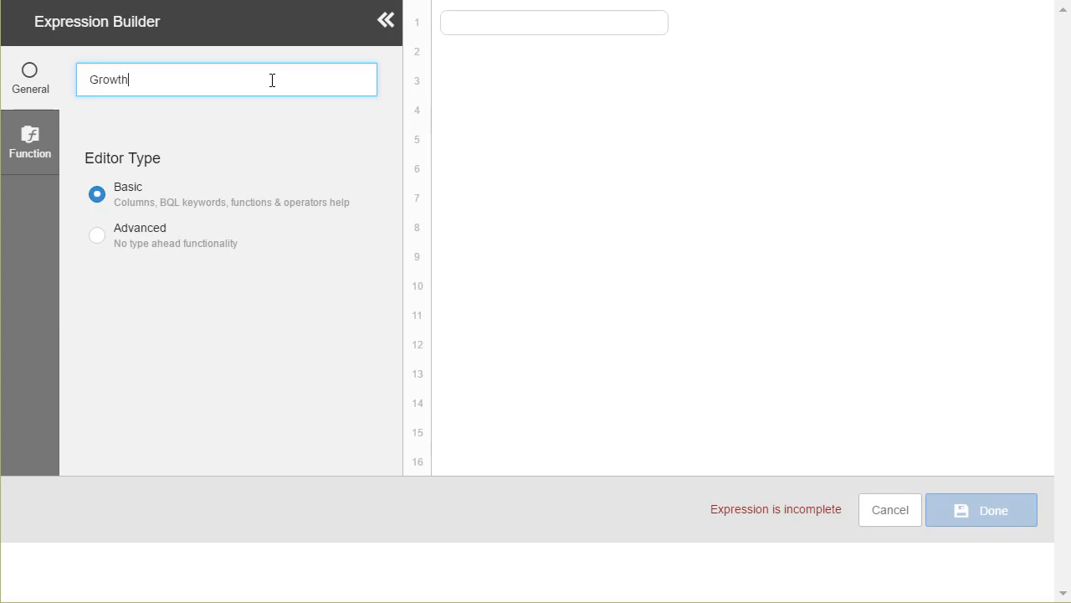
{"action": "left_click", "coordinate": [459, 29]}
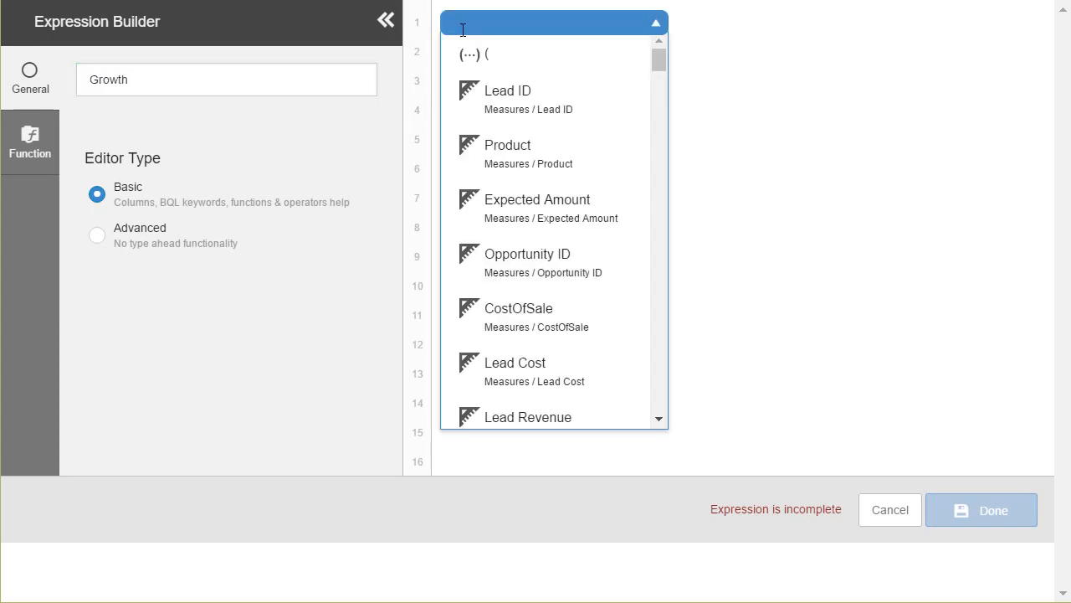
{"action": "type", "text": "exp"}
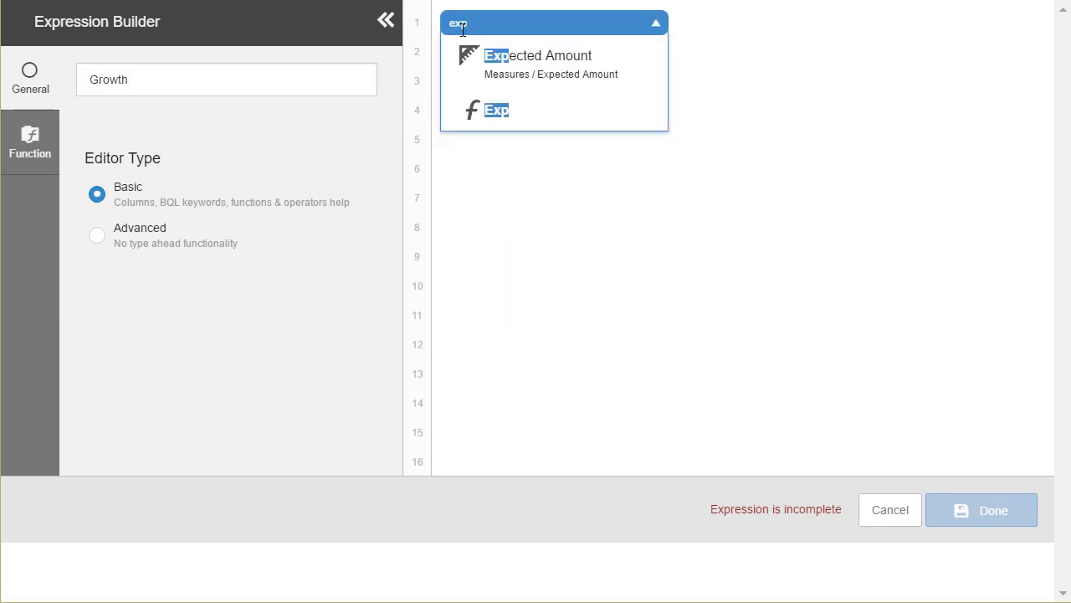
{"action": "left_click", "coordinate": [538, 60]}
{"action": "type", "text": "-"}
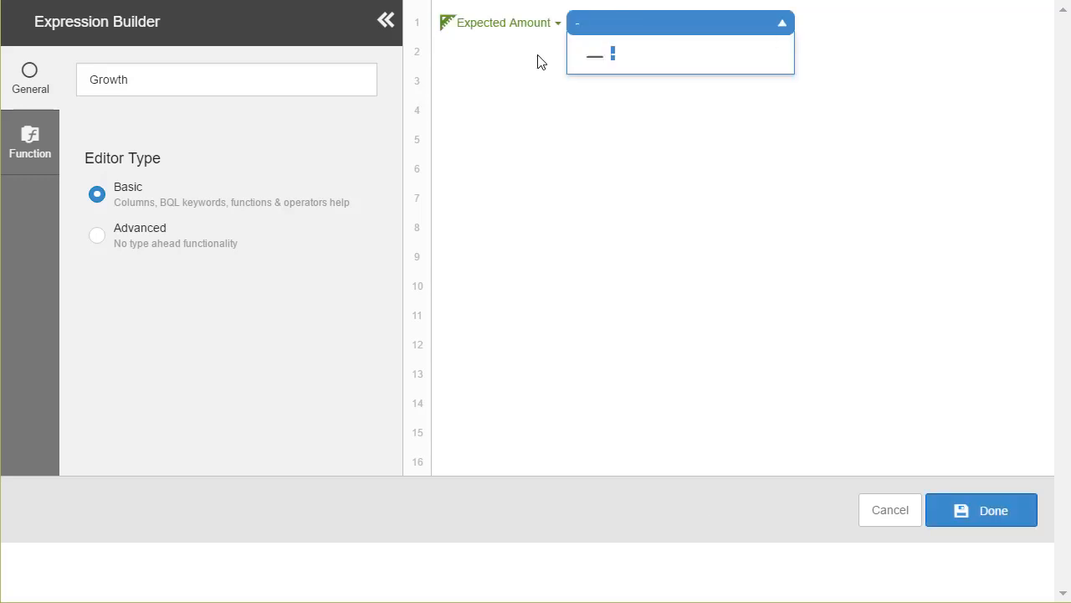
{"action": "key", "text": "Return"}
{"action": "type", "text": "ex"}
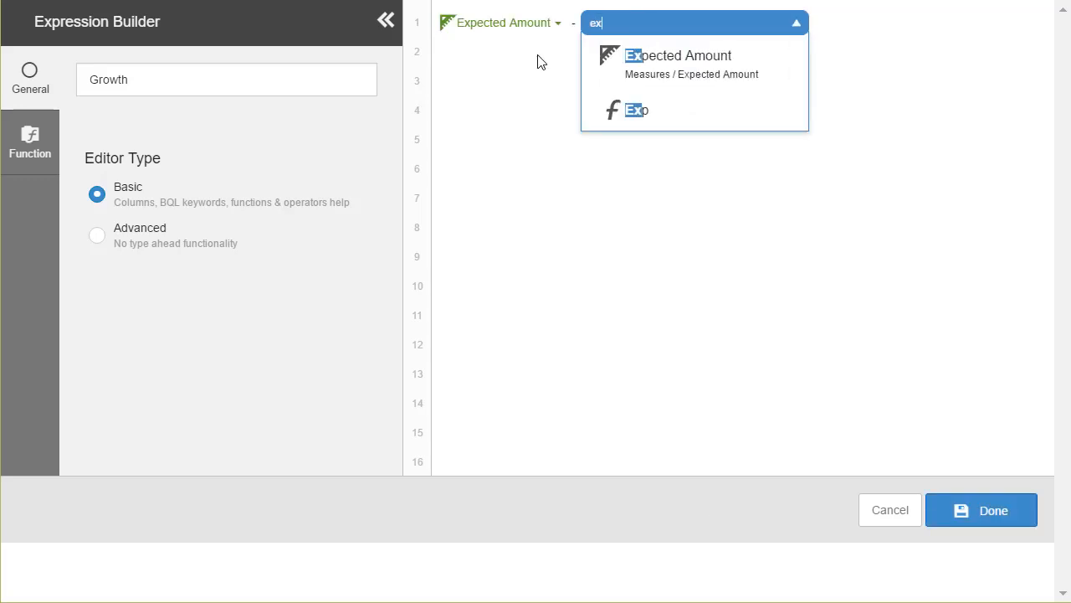
{"action": "left_click", "coordinate": [667, 59]}
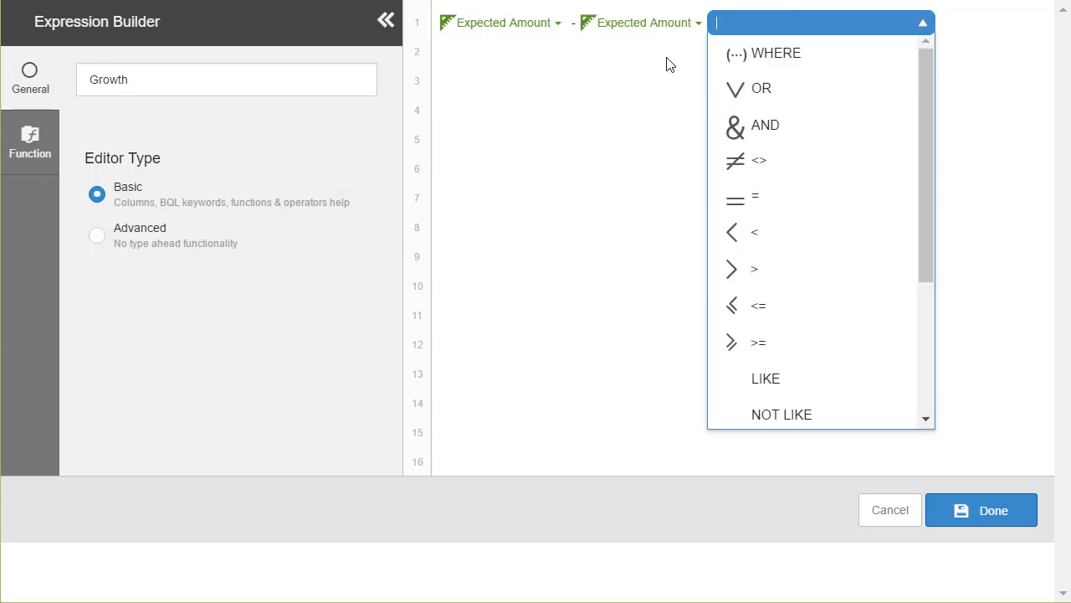
Prefix the second term with QAGO for quarter-ago Expected Amount and confirm the expression.
{"action": "left_click", "coordinate": [140, 241]}
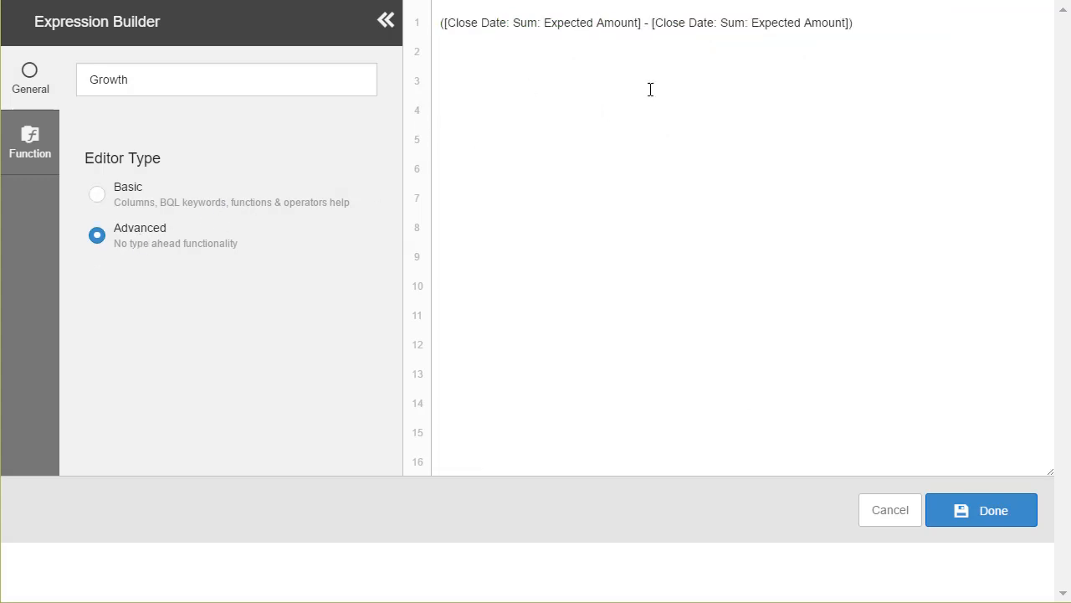
{"action": "left_click", "coordinate": [653, 24]}
{"action": "type", "text": "QAGO"}
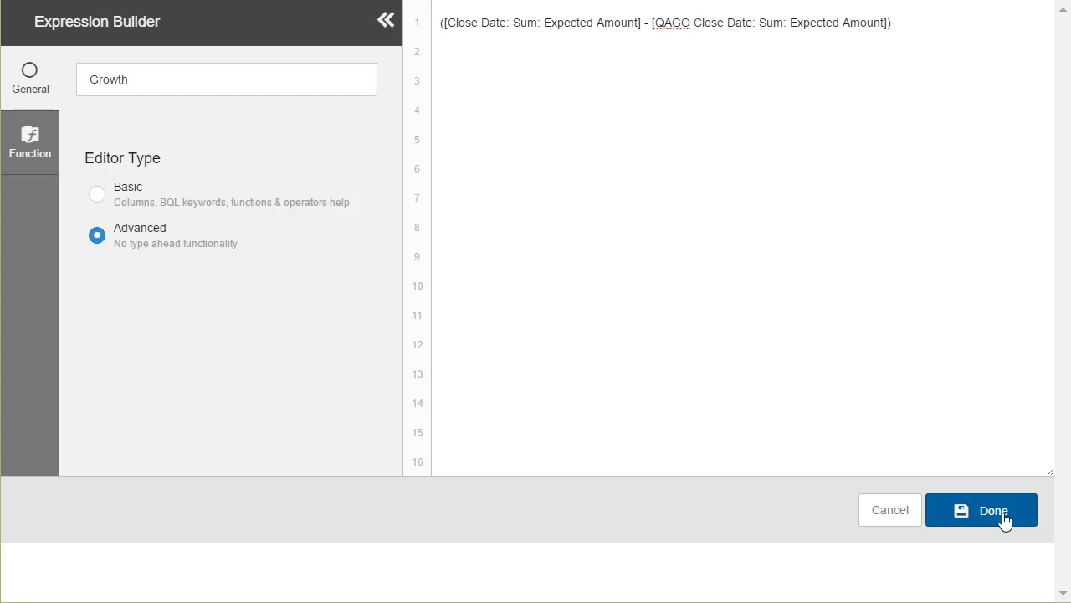
{"action": "left_click", "coordinate": [1004, 517]}
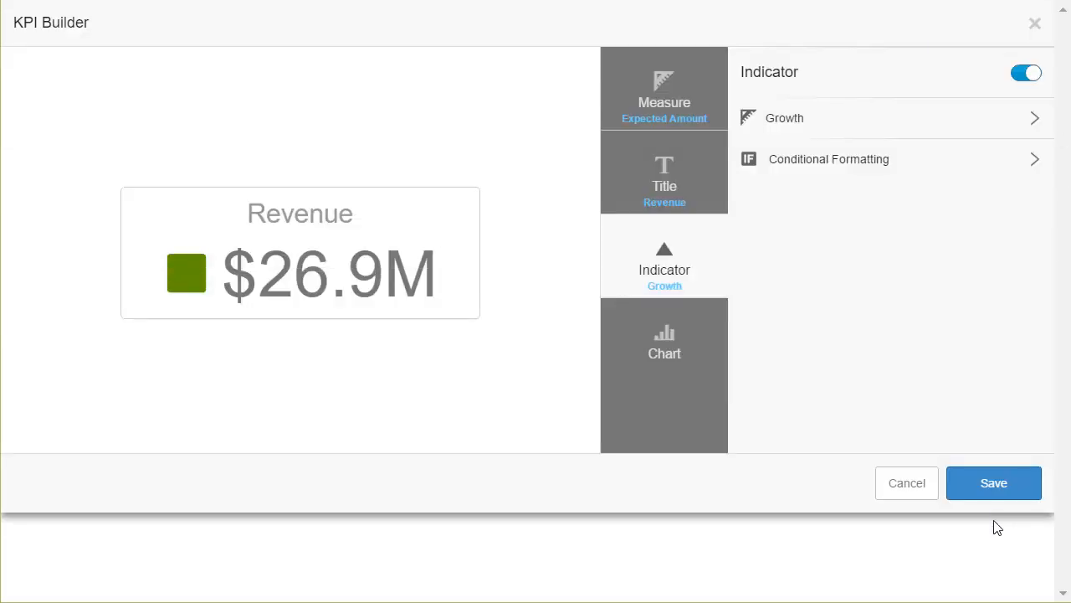
Set the Growth indicator to a green up-triangle and a red down-triangle.
{"action": "left_click", "coordinate": [867, 170]}
{"action": "left_click", "coordinate": [781, 252]}
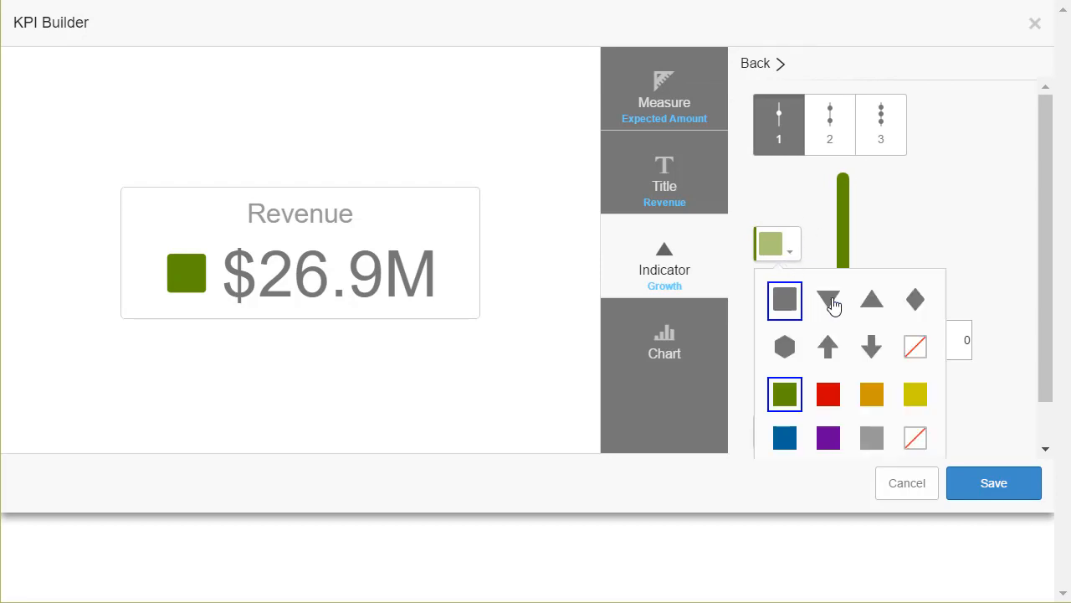
{"action": "left_click", "coordinate": [873, 312]}
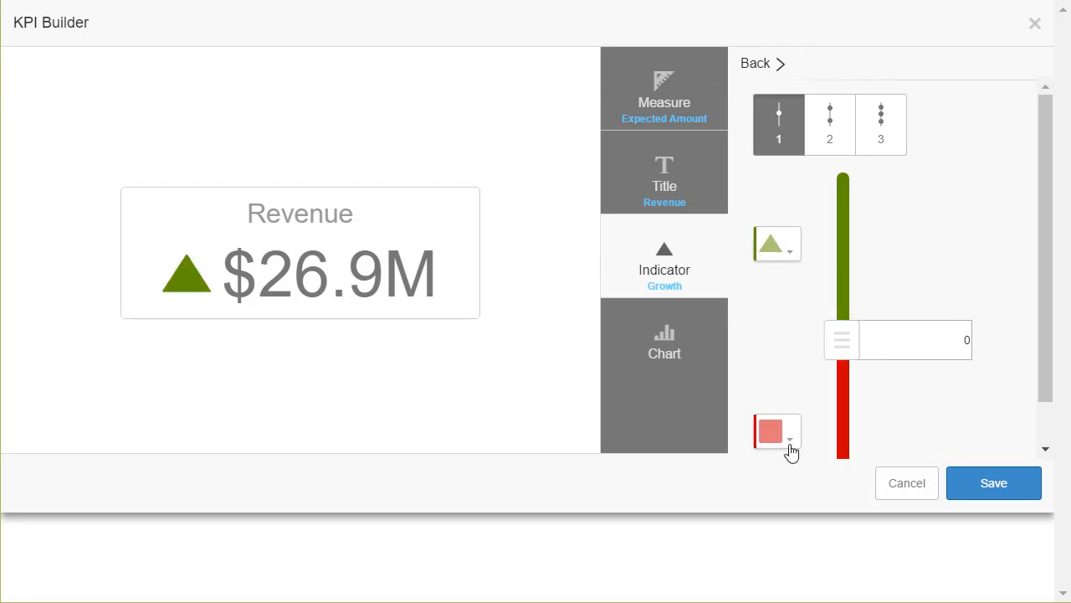
{"action": "left_click", "coordinate": [787, 432]}
{"action": "left_click", "coordinate": [827, 293]}
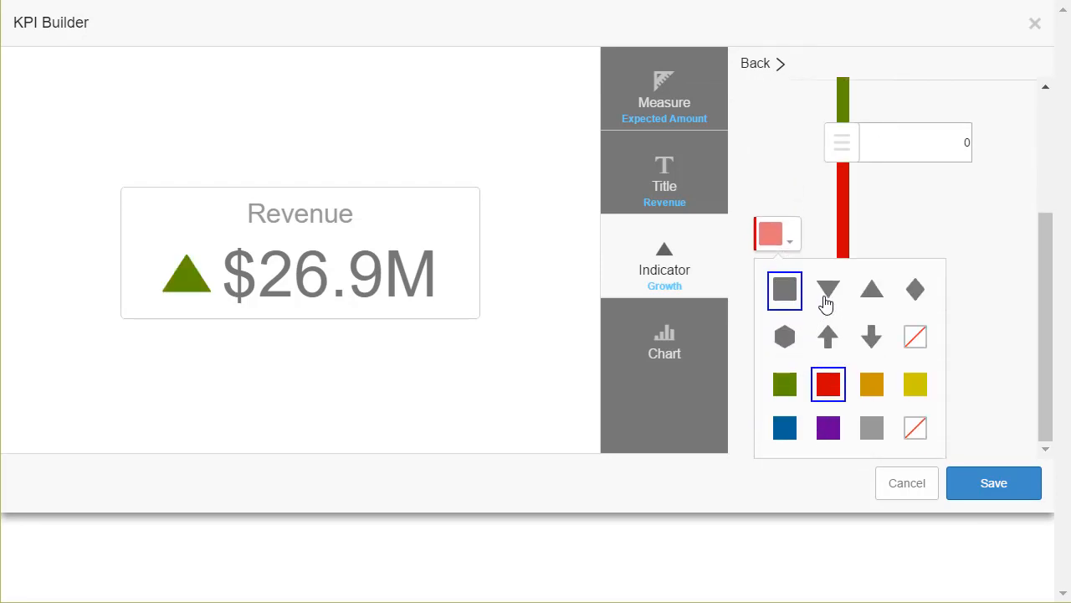
Save the Revenue KPI and place its tile at the dashboard's top-left.
{"action": "left_click", "coordinate": [1004, 492]}
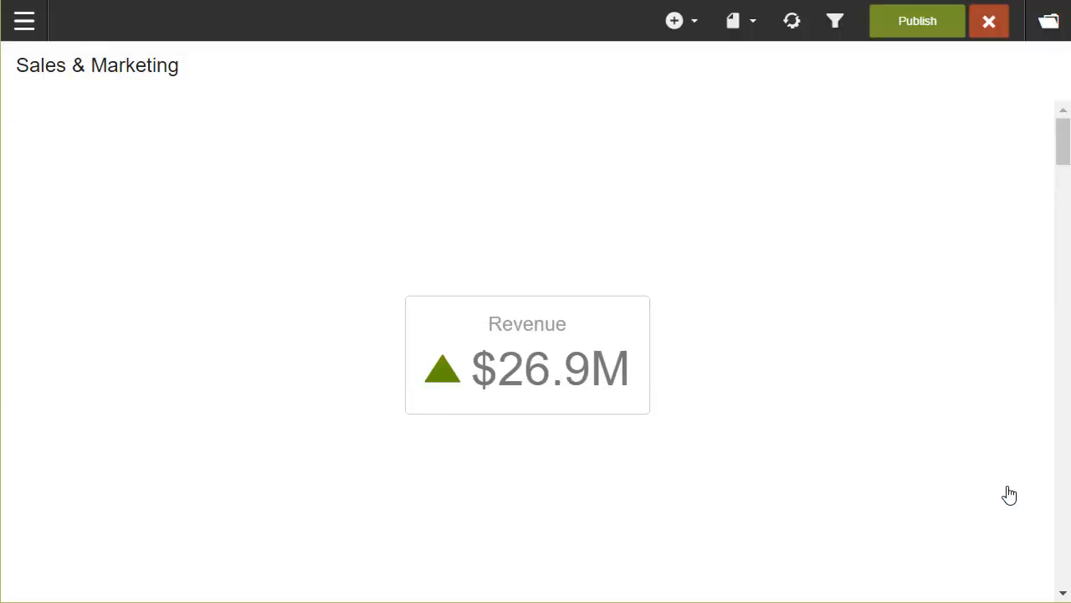
{"action": "left_click_drag", "start_coordinate": [558, 359], "coordinate": [158, 153]}
{"action": "left_click", "coordinate": [443, 212]}
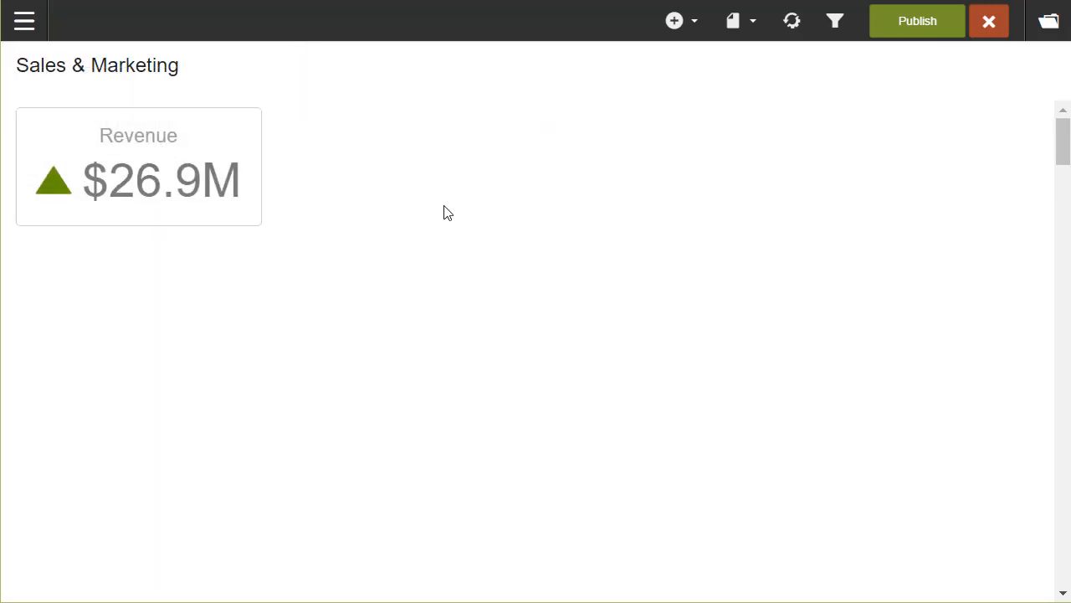
Add a KPI on Marketing ROI with a % suffix and 0 decimals (51%).
{"action": "left_click", "coordinate": [701, 29]}
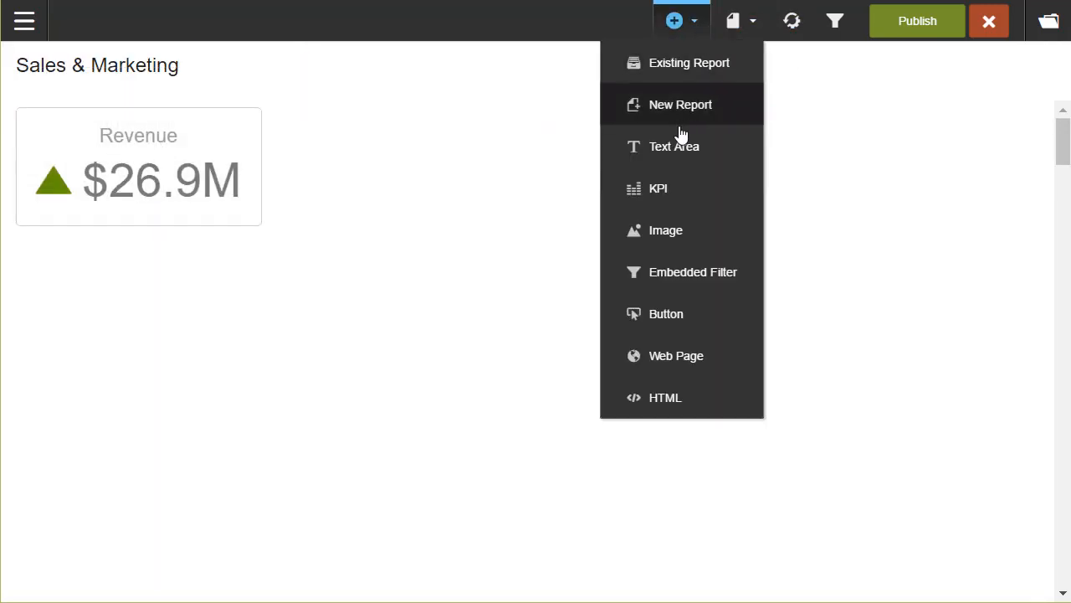
{"action": "left_click", "coordinate": [674, 204]}
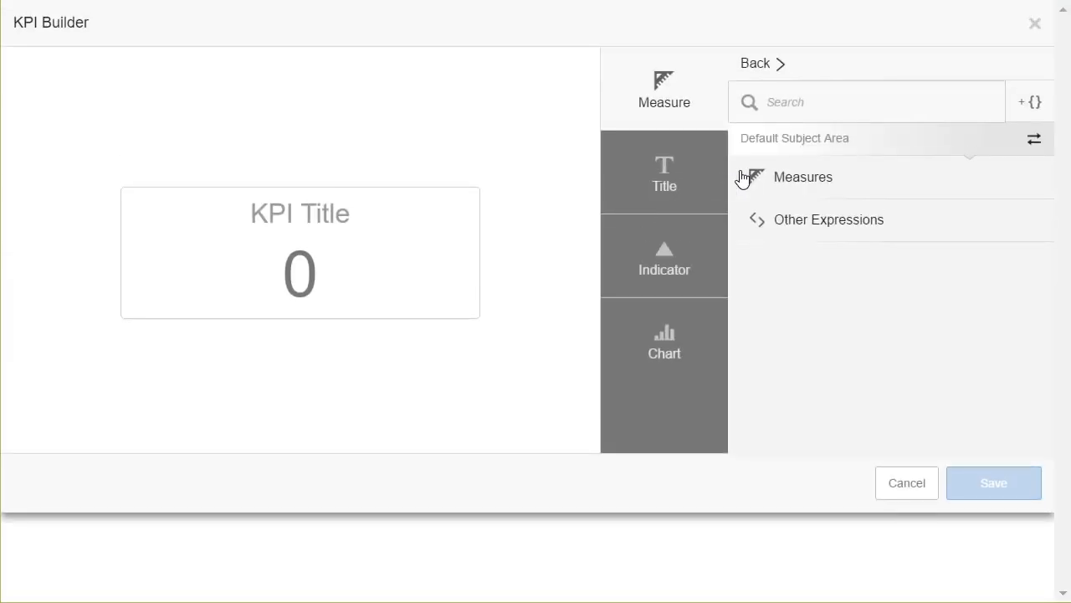
{"action": "left_click", "coordinate": [815, 230]}
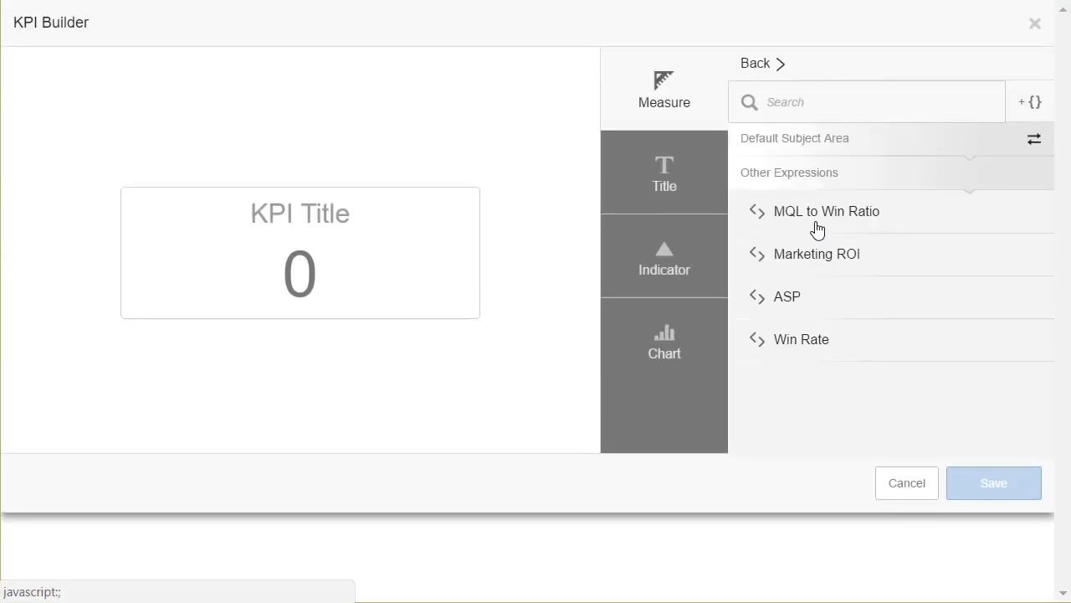
{"action": "left_click", "coordinate": [818, 261]}
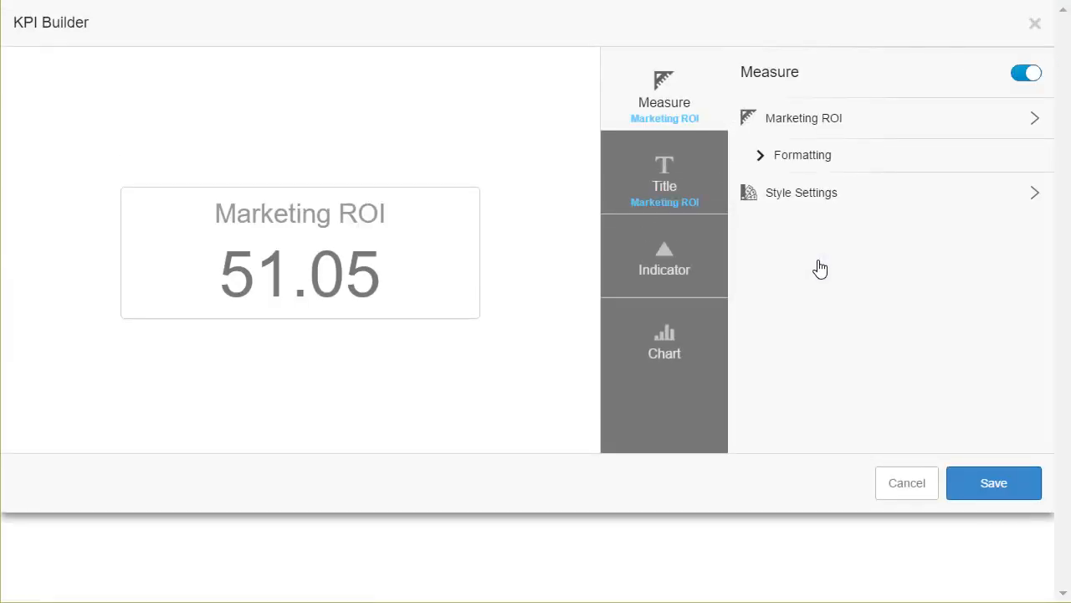
{"action": "left_click", "coordinate": [819, 167]}
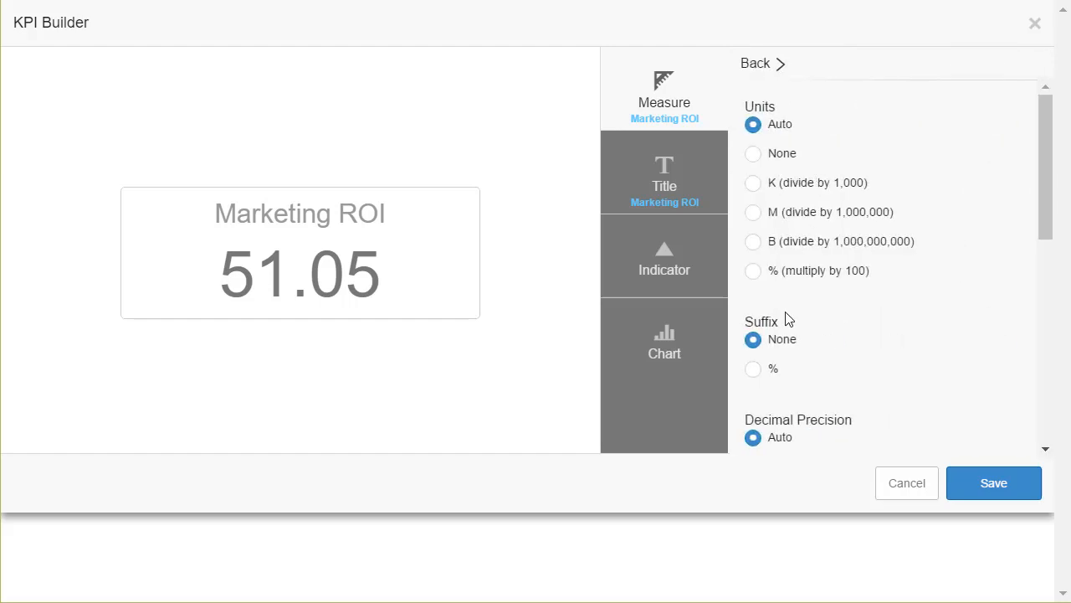
{"action": "left_click", "coordinate": [759, 370]}
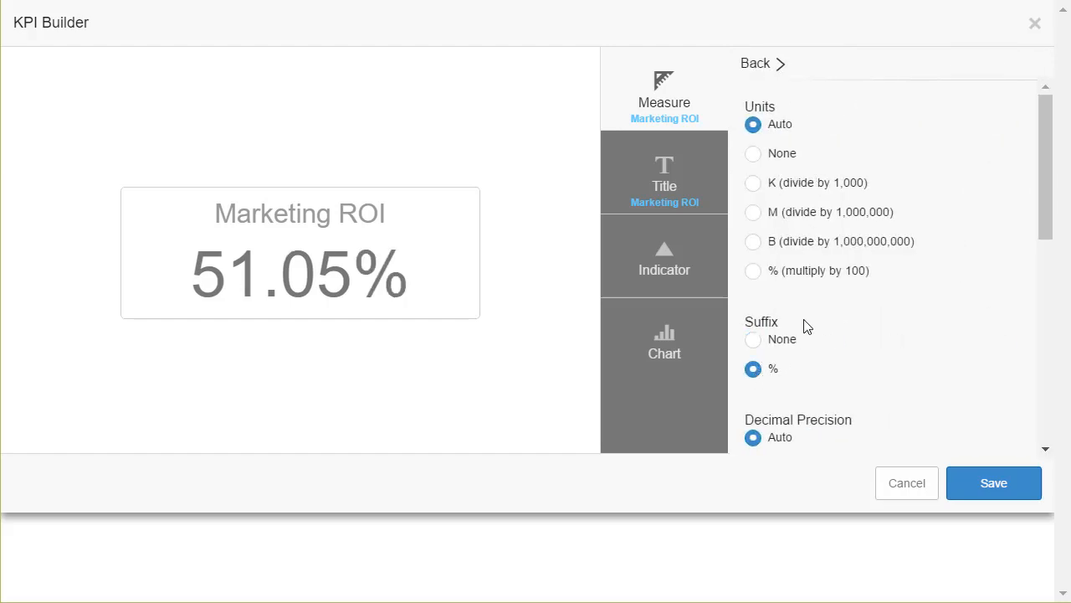
{"action": "scroll", "coordinate": [804, 355], "scroll_direction": "down", "scroll_amount": 3}
{"action": "left_click", "coordinate": [783, 292]}
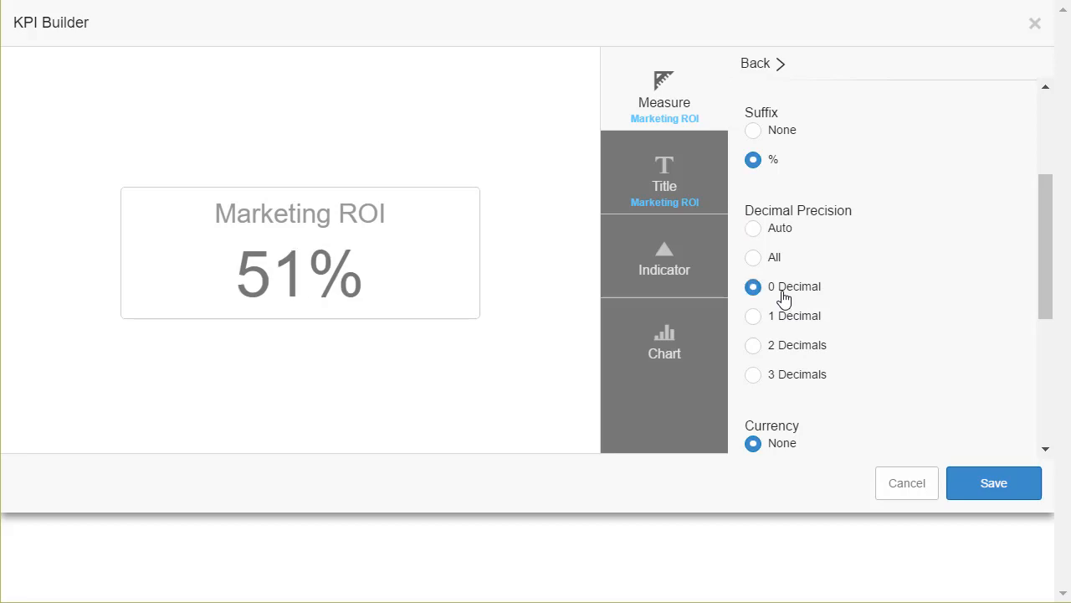
Give the KPI an areaspline trend chart over Year/Quarter.
{"action": "left_click", "coordinate": [672, 349]}
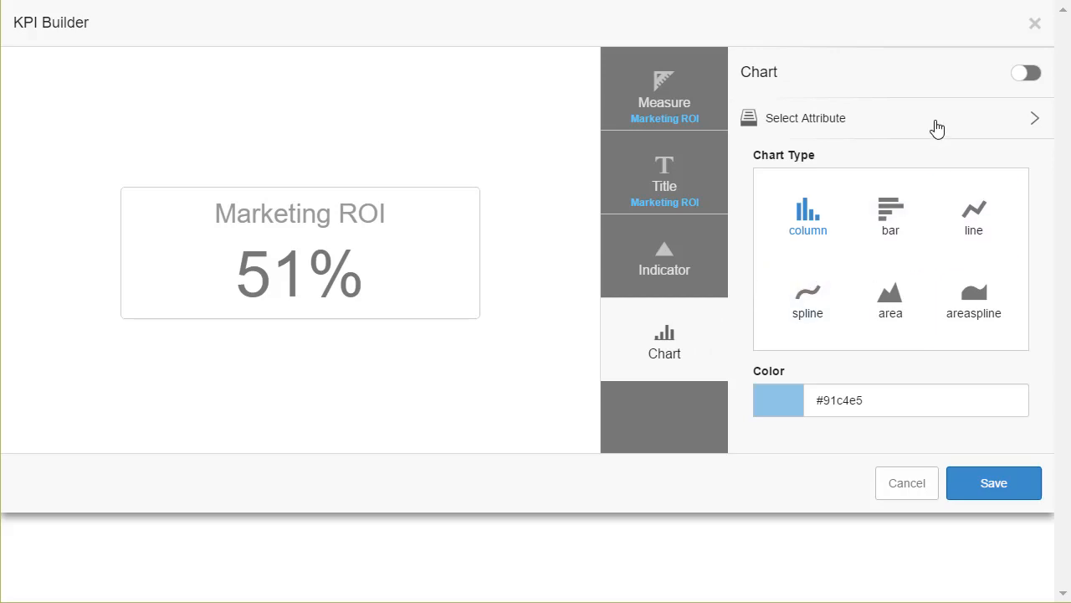
{"action": "left_click", "coordinate": [936, 120]}
{"action": "left_click", "coordinate": [924, 104]}
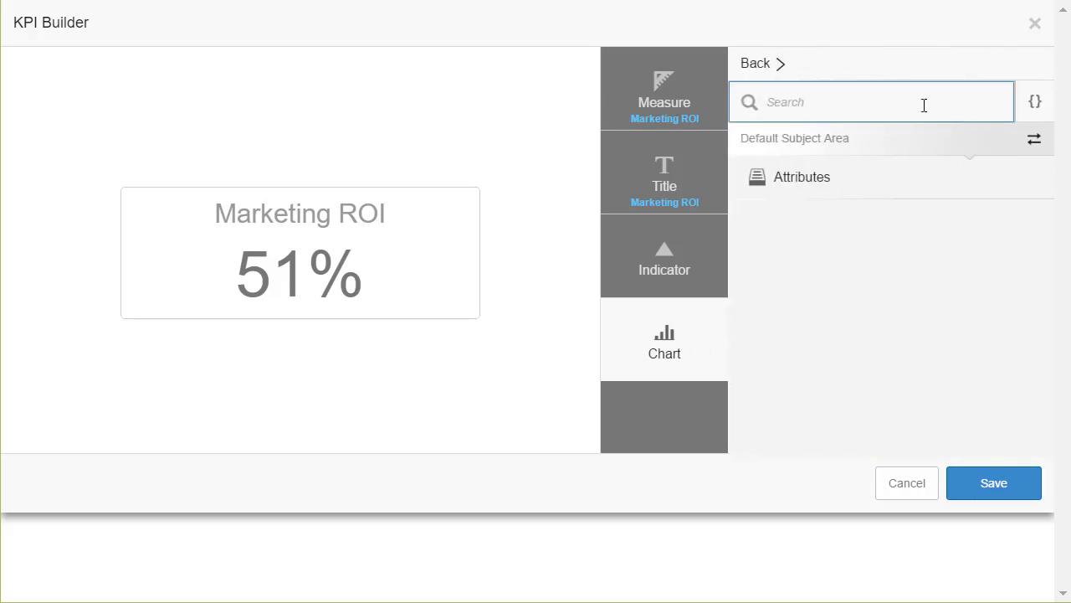
{"action": "type", "text": "Quart"}
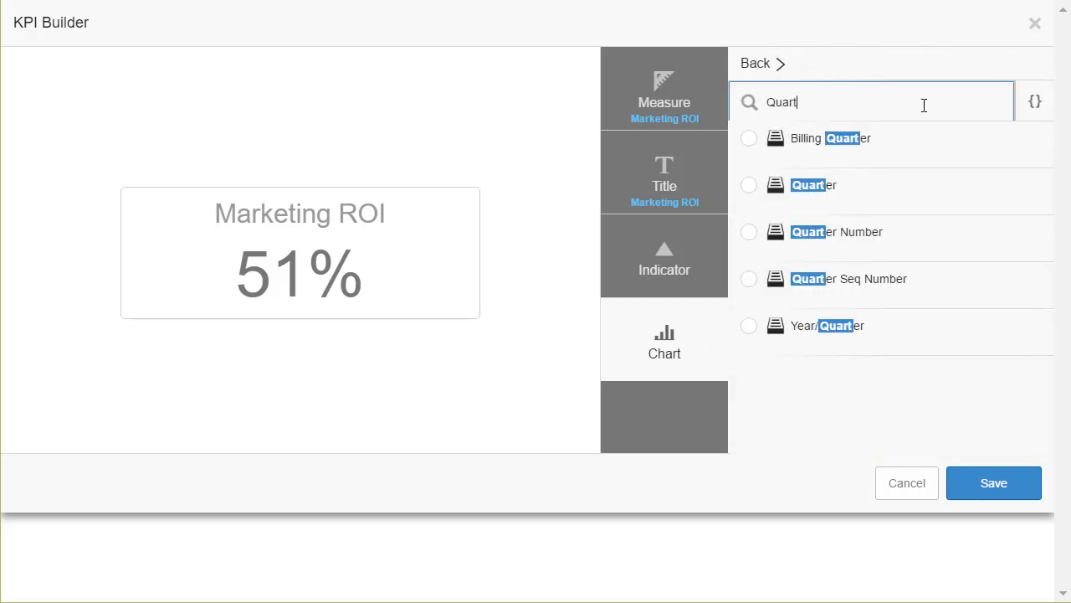
{"action": "left_click", "coordinate": [778, 332]}
{"action": "left_click", "coordinate": [975, 303]}
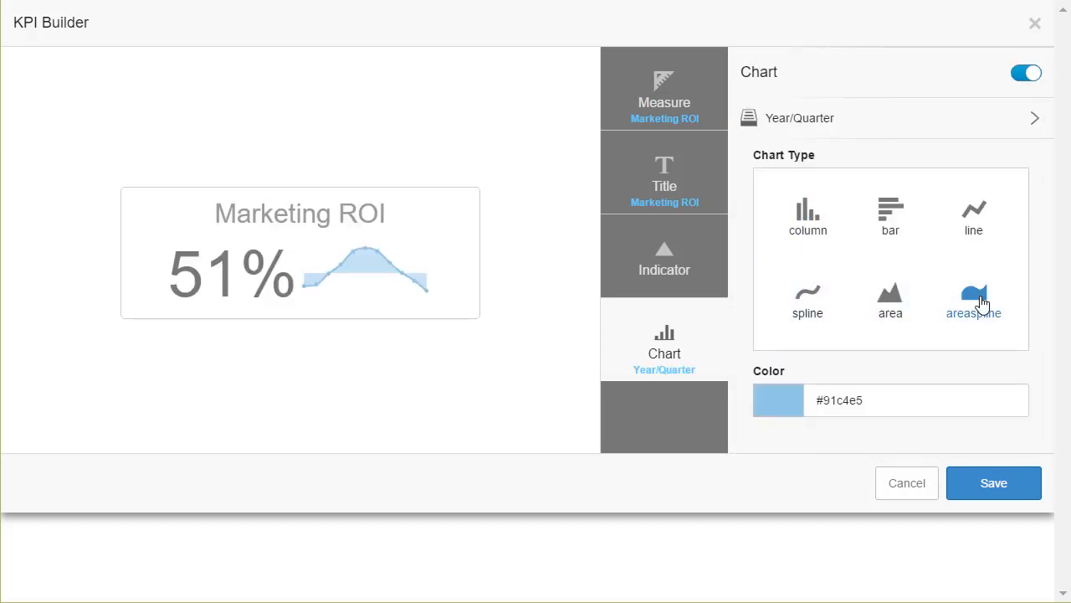
Save the Marketing ROI KPI and place its tile beside Revenue.
{"action": "left_click", "coordinate": [1010, 473]}
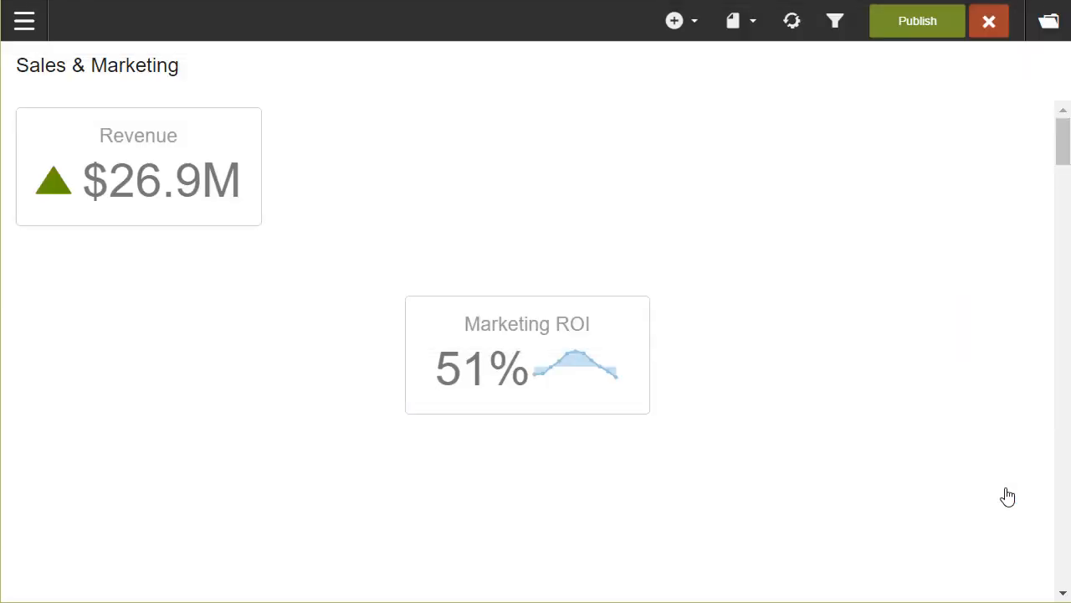
{"action": "left_click_drag", "start_coordinate": [548, 361], "coordinate": [420, 162]}
{"action": "left_click", "coordinate": [954, 254]}
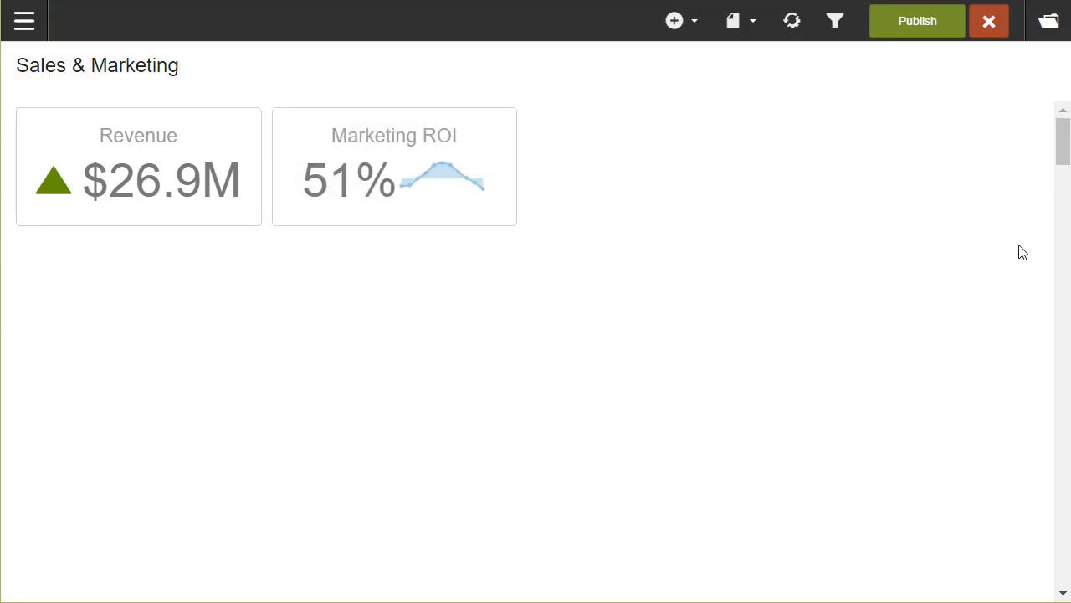
Add the DeskManagerReportPrintReady_Mod report from the Decide folder at the dashboard's top-right.
{"action": "left_click", "coordinate": [695, 31]}
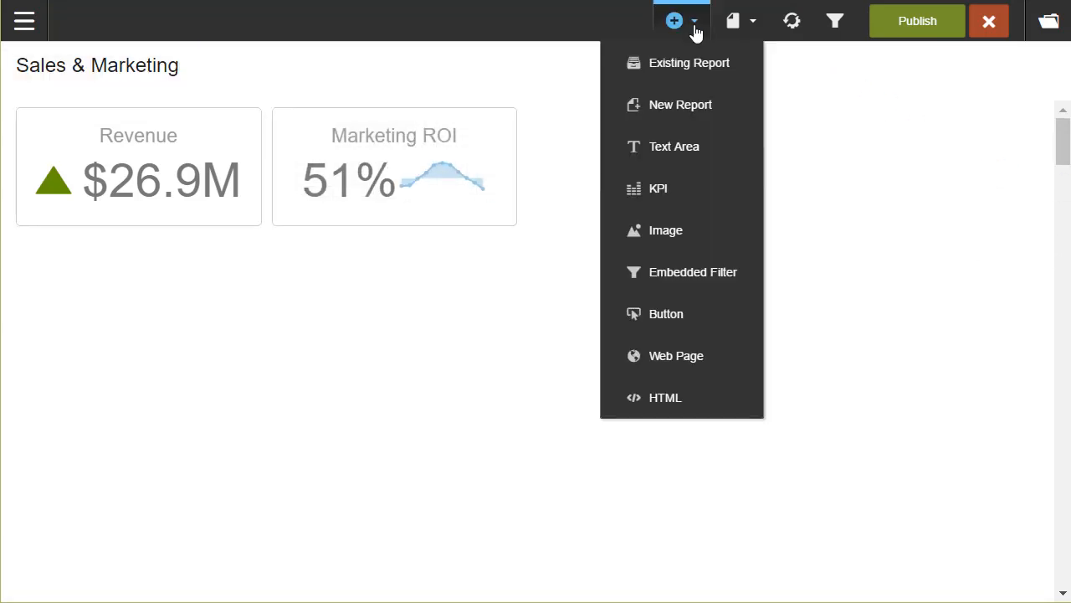
{"action": "left_click", "coordinate": [686, 79]}
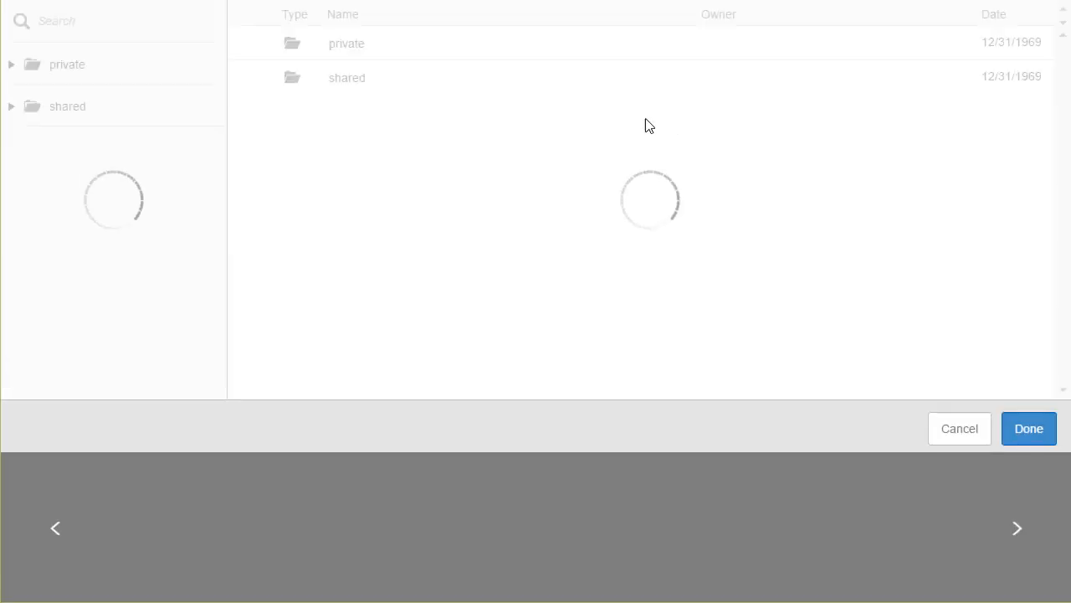
{"action": "double_click", "coordinate": [467, 115]}
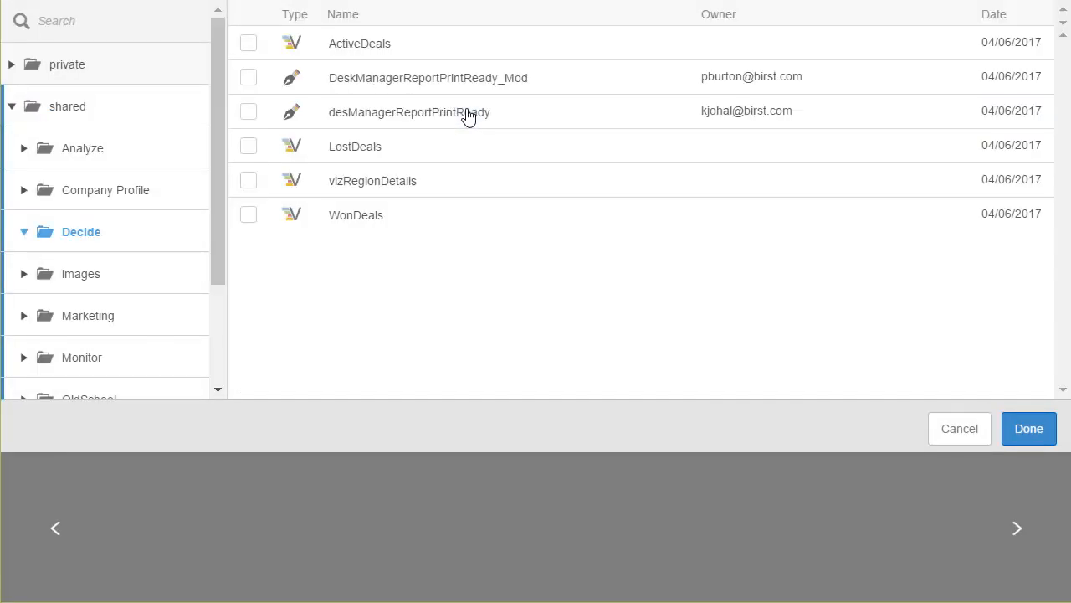
{"action": "left_click", "coordinate": [251, 80]}
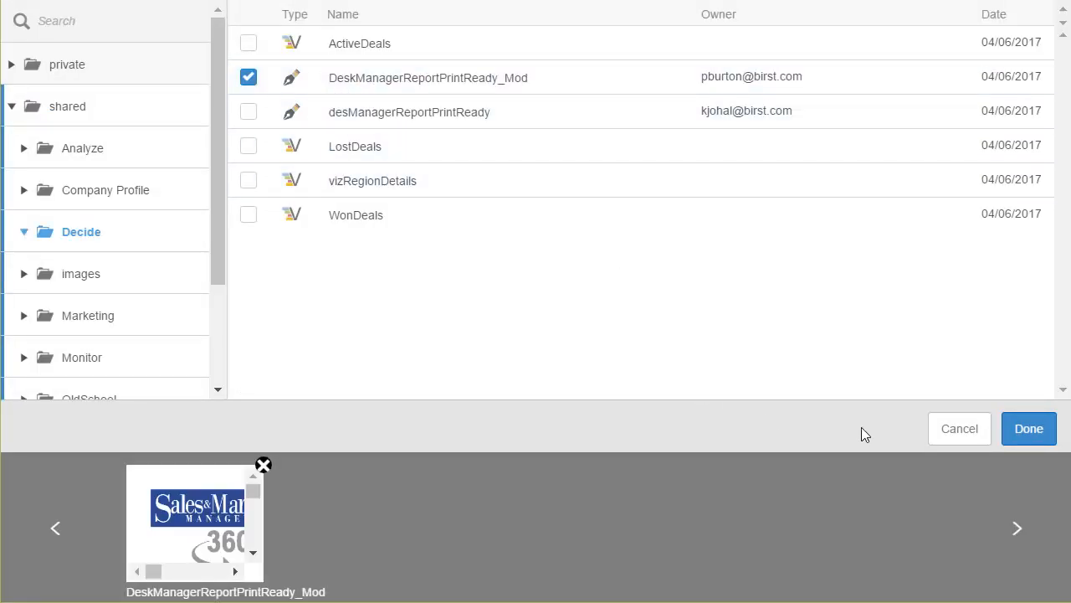
{"action": "left_click", "coordinate": [1033, 433]}
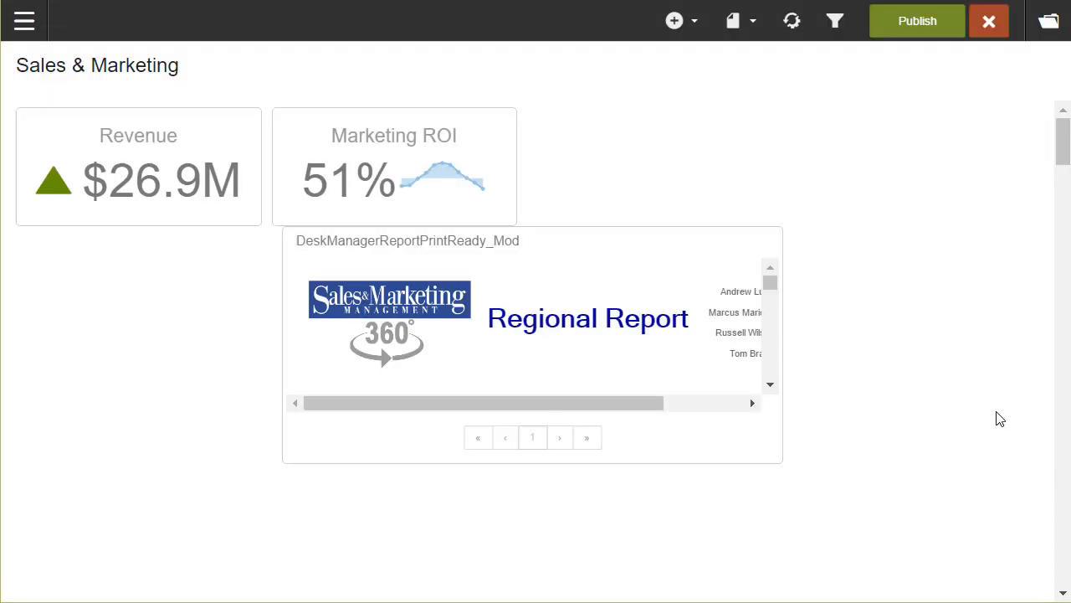
{"action": "left_click_drag", "start_coordinate": [621, 289], "coordinate": [870, 147]}
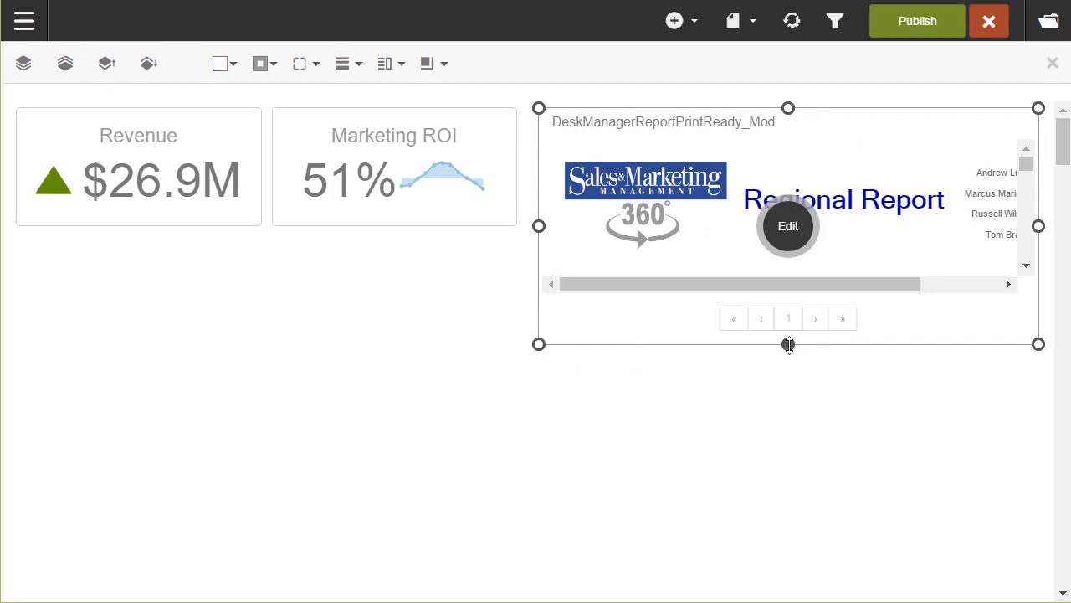
Make the report dashlet taller, hide its title, and give it an Extra Large shadow.
{"action": "left_click_drag", "start_coordinate": [788, 344], "coordinate": [789, 577]}
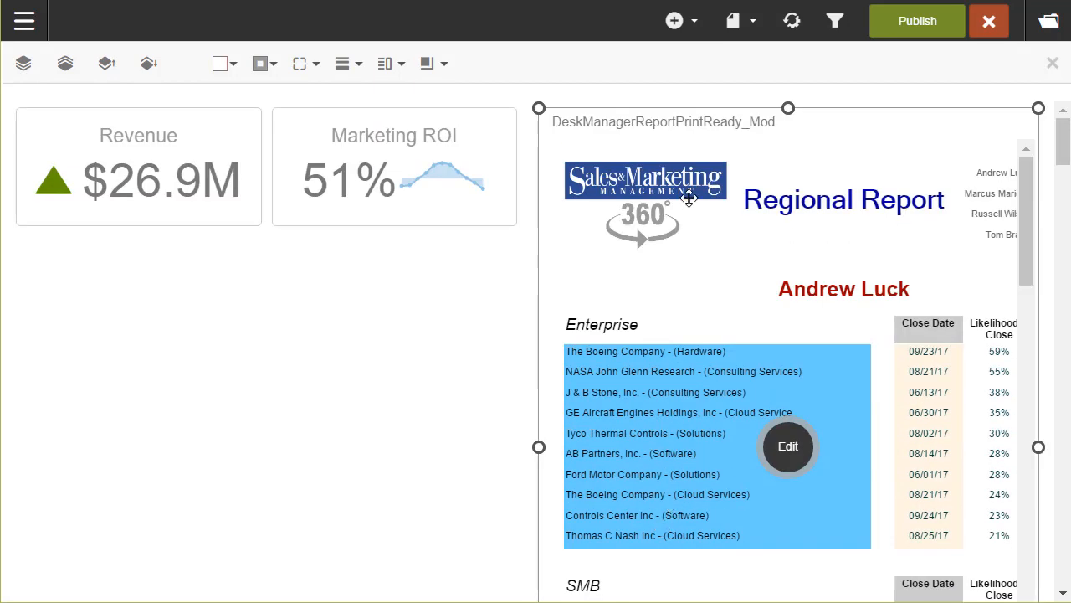
{"action": "left_click", "coordinate": [790, 449]}
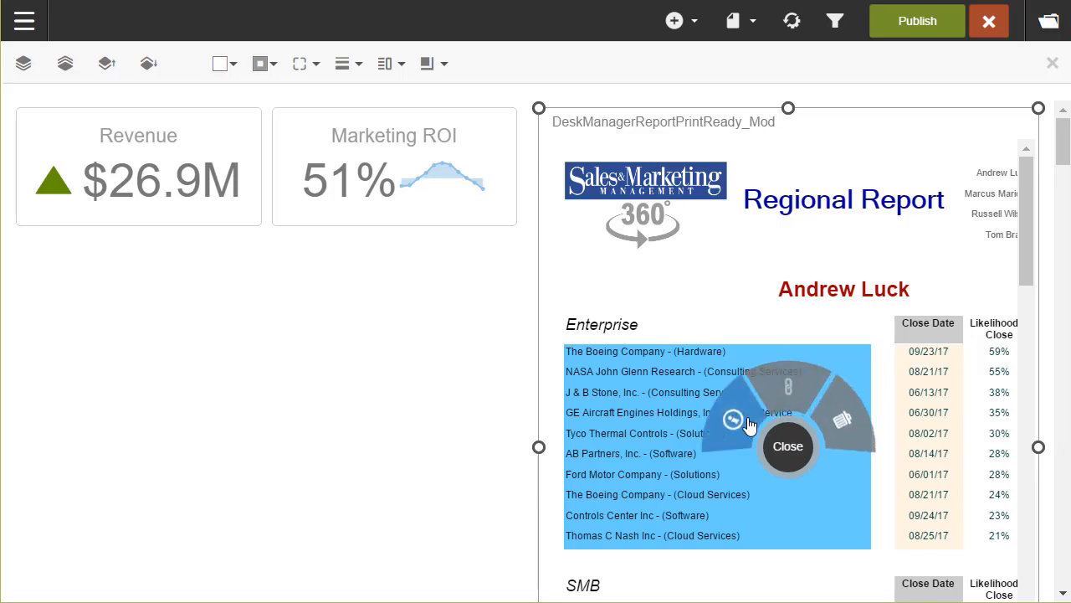
{"action": "left_click", "coordinate": [749, 426]}
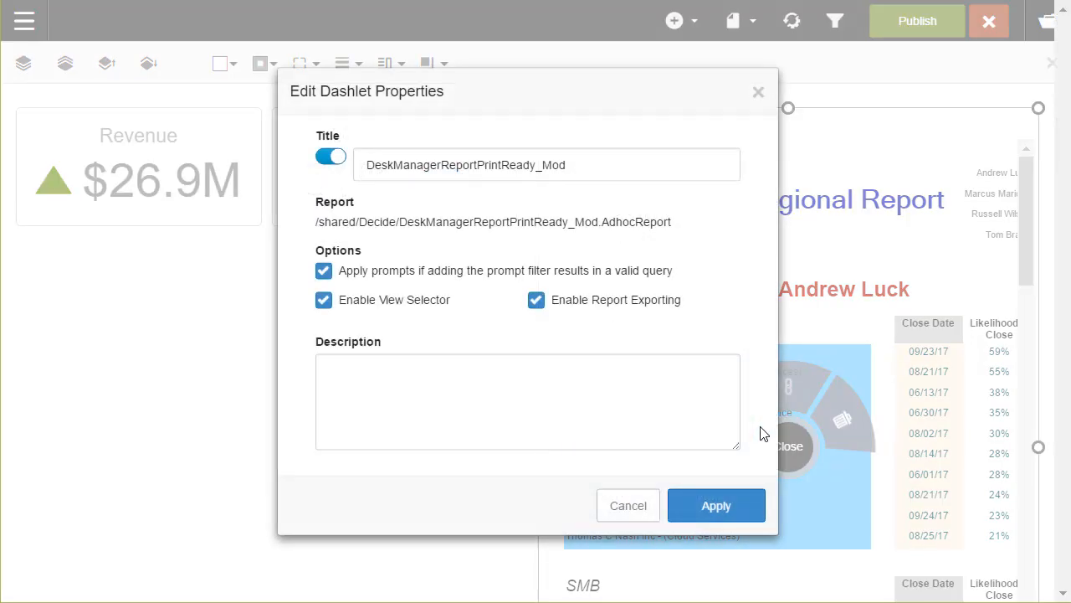
{"action": "left_click", "coordinate": [329, 157]}
{"action": "left_click", "coordinate": [733, 519]}
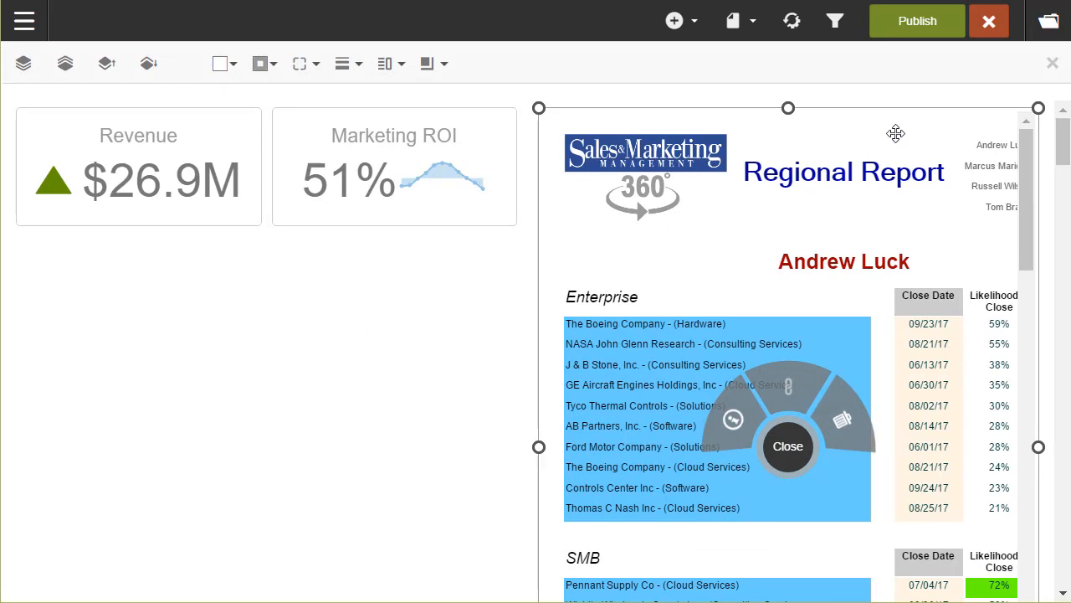
{"action": "left_click", "coordinate": [433, 68]}
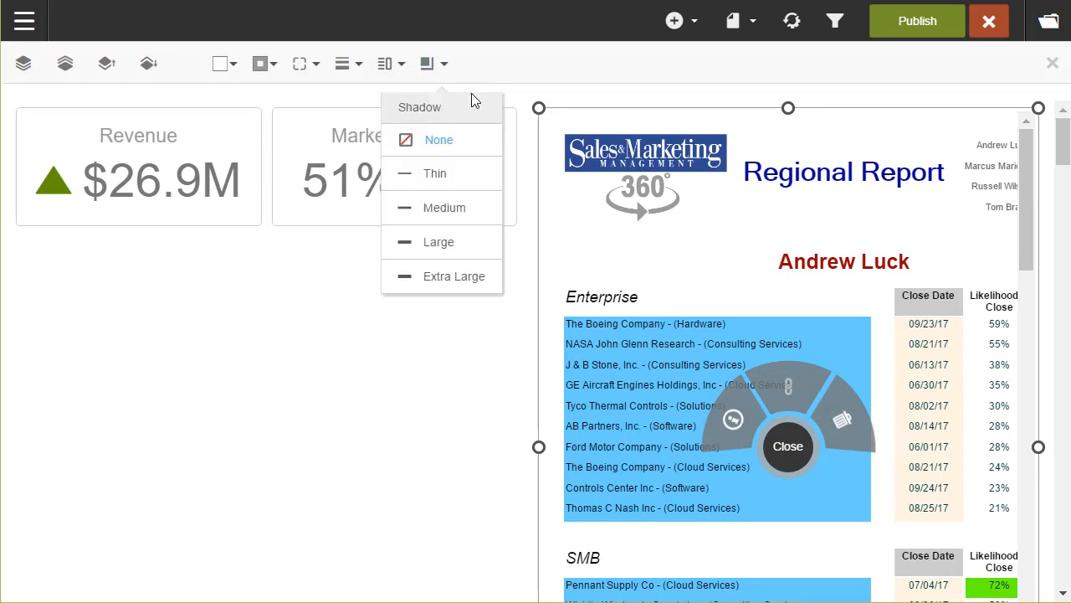
{"action": "left_click", "coordinate": [426, 285]}
{"action": "left_click", "coordinate": [753, 23]}
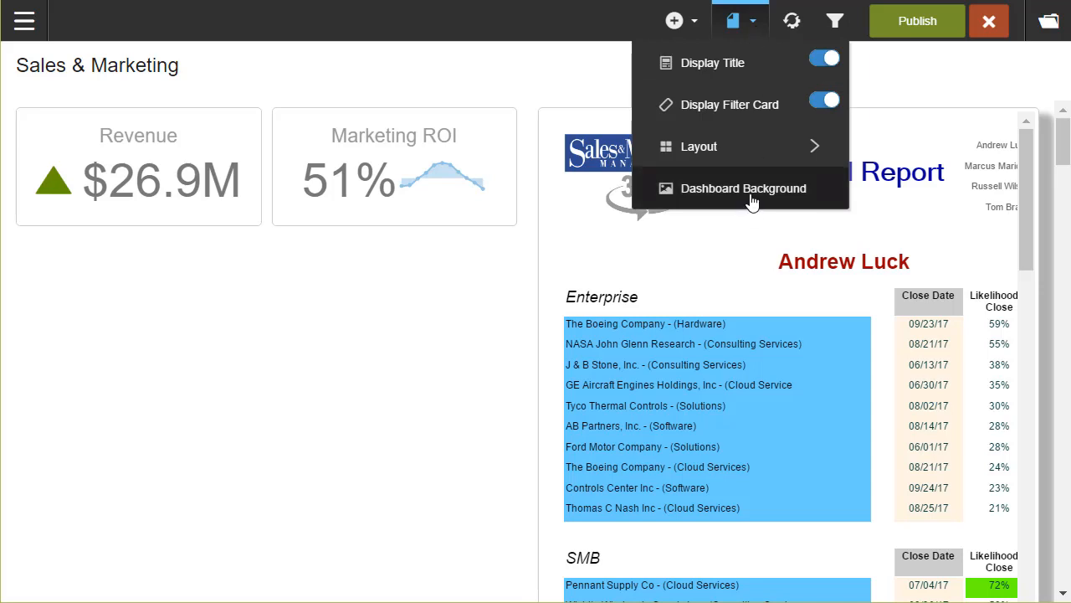
Use the images > CompanyProfileBackground catalog image as the dashboard background, then publish the dashboard.
{"action": "left_click", "coordinate": [750, 193]}
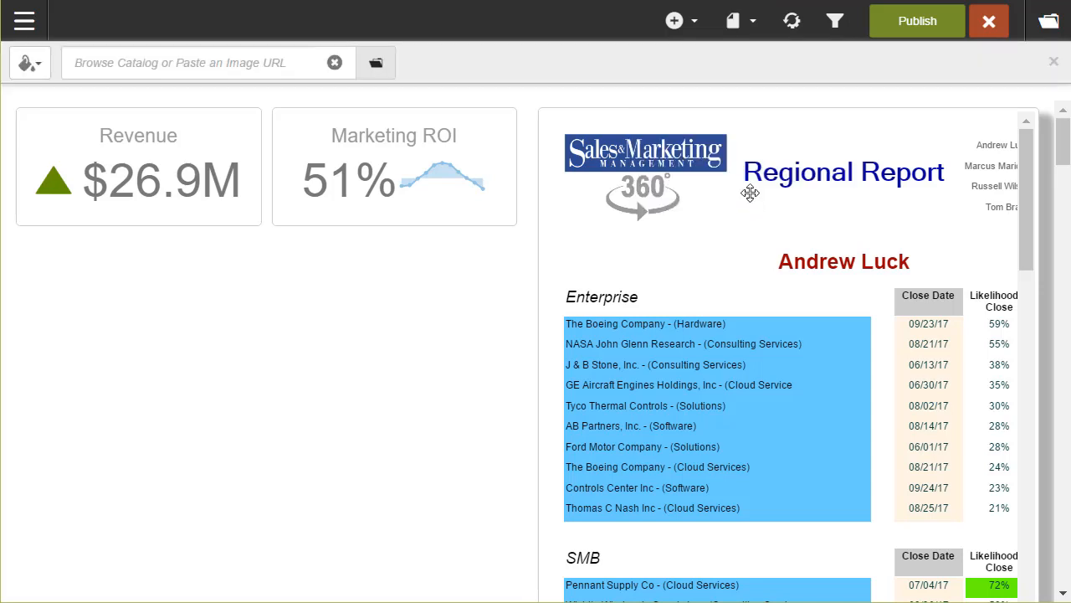
{"action": "left_click", "coordinate": [377, 67]}
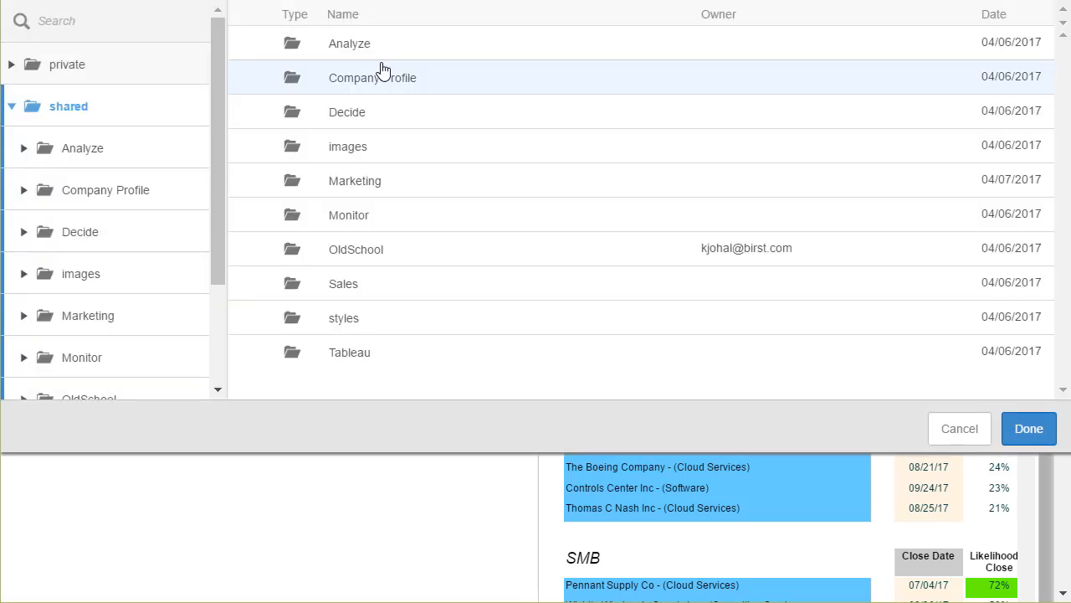
{"action": "double_click", "coordinate": [375, 159]}
{"action": "scroll", "coordinate": [387, 158], "scroll_direction": "down", "scroll_amount": 1}
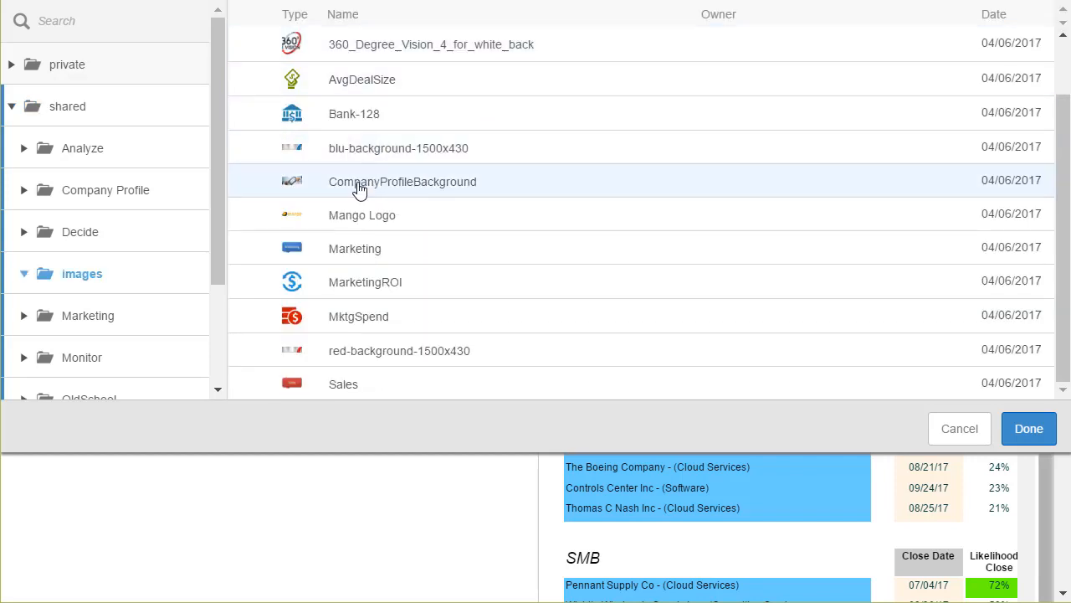
{"action": "double_click", "coordinate": [359, 190]}
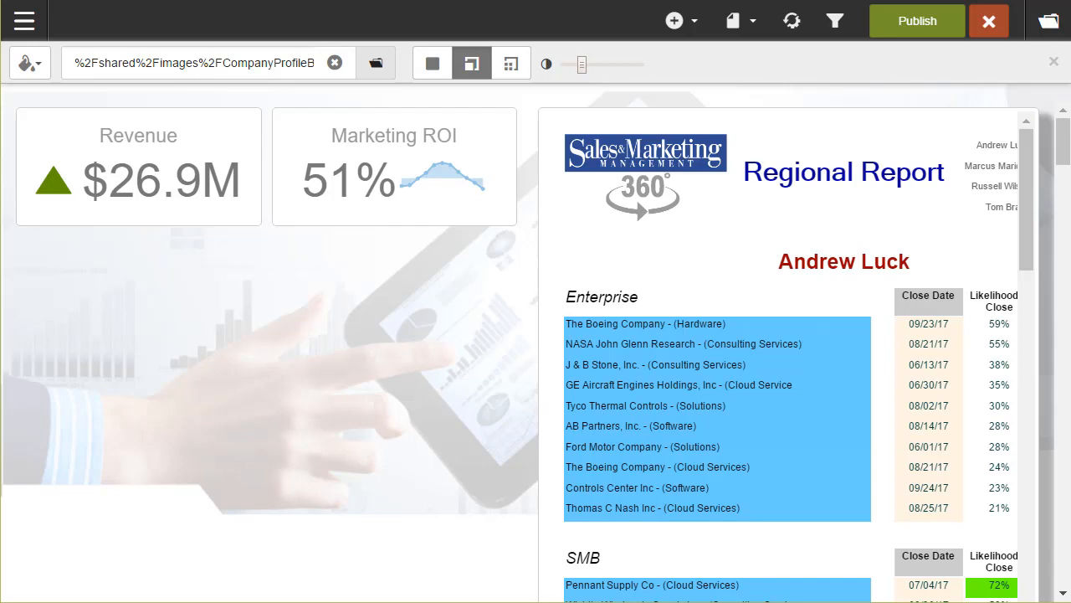
{"action": "left_click", "coordinate": [910, 28]}
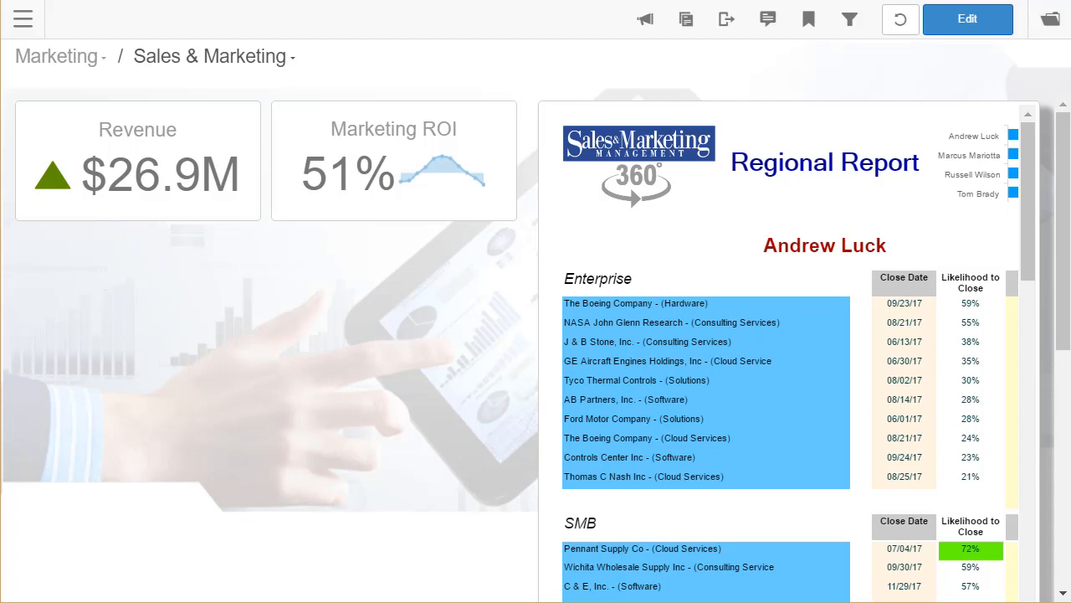
Start a new report on the dashboard charting Expected Amount by Year/Quarter.
{"action": "left_click", "coordinate": [990, 28]}
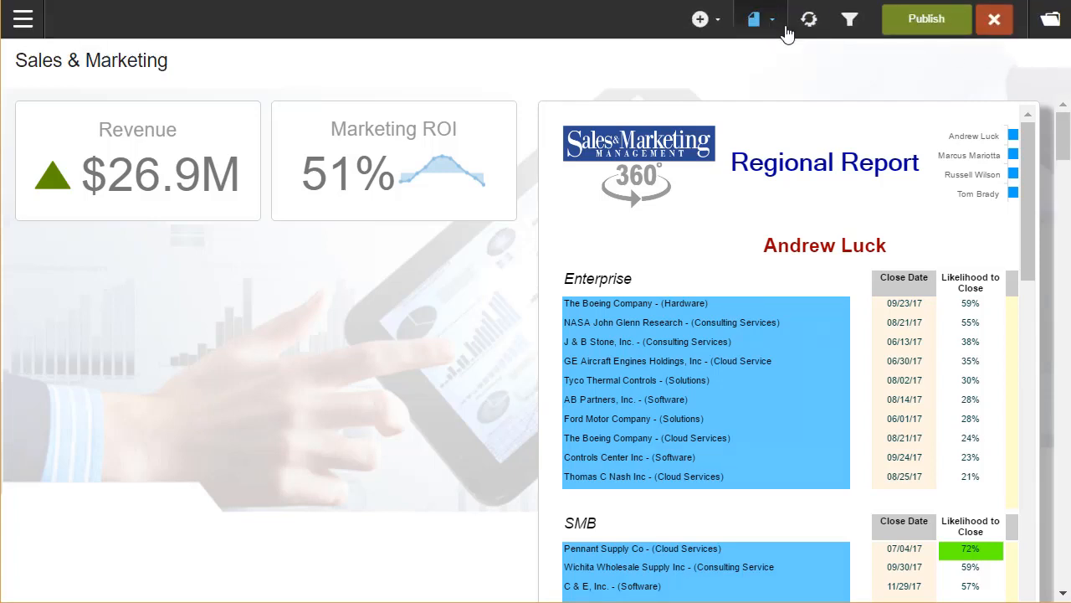
{"action": "left_click", "coordinate": [709, 32]}
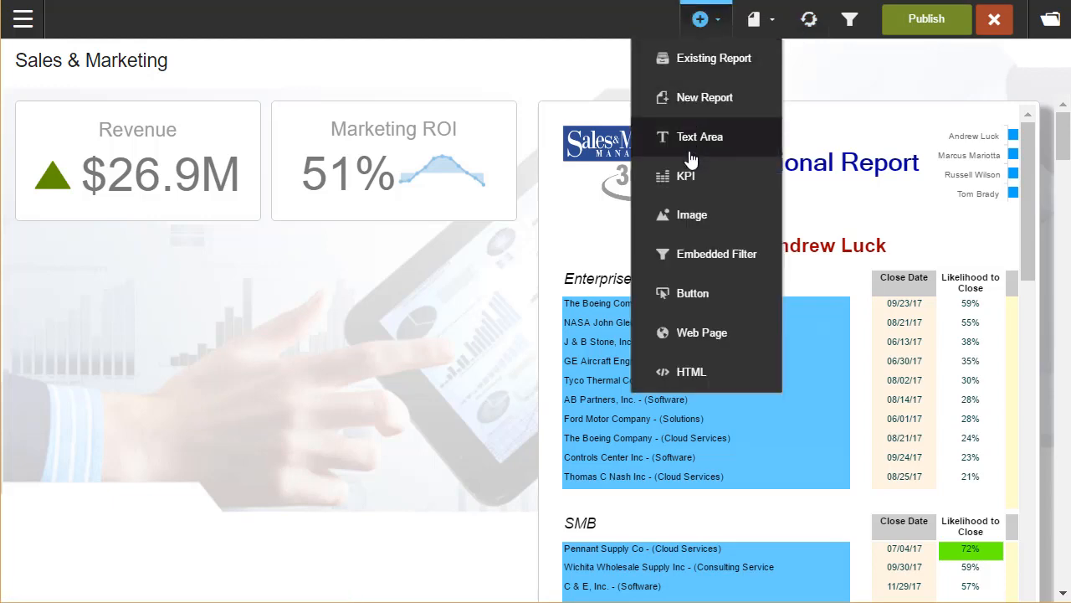
{"action": "left_click", "coordinate": [695, 104]}
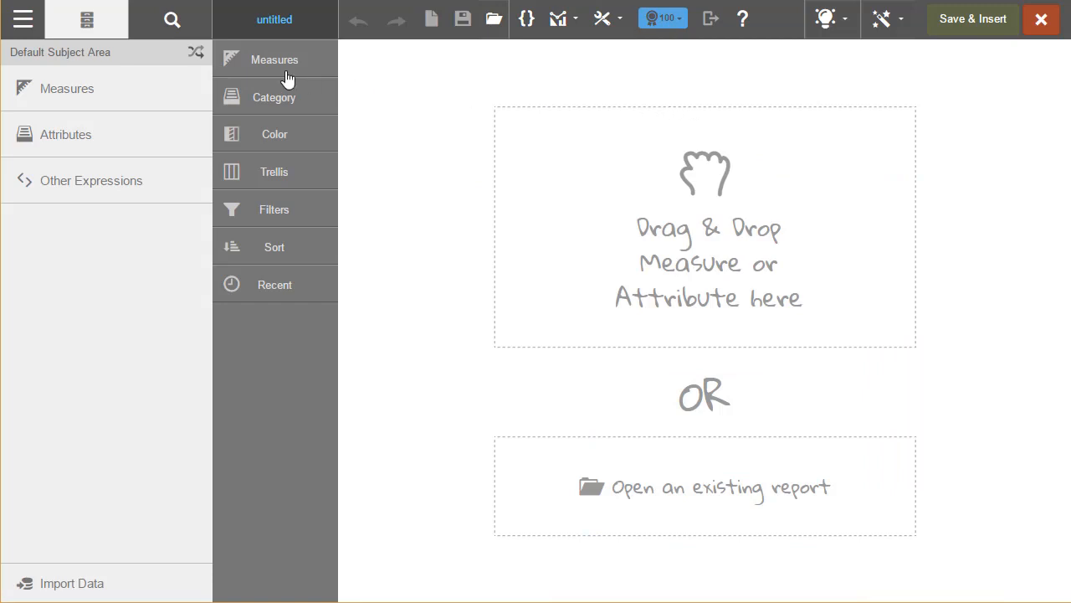
{"action": "left_click", "coordinate": [106, 96]}
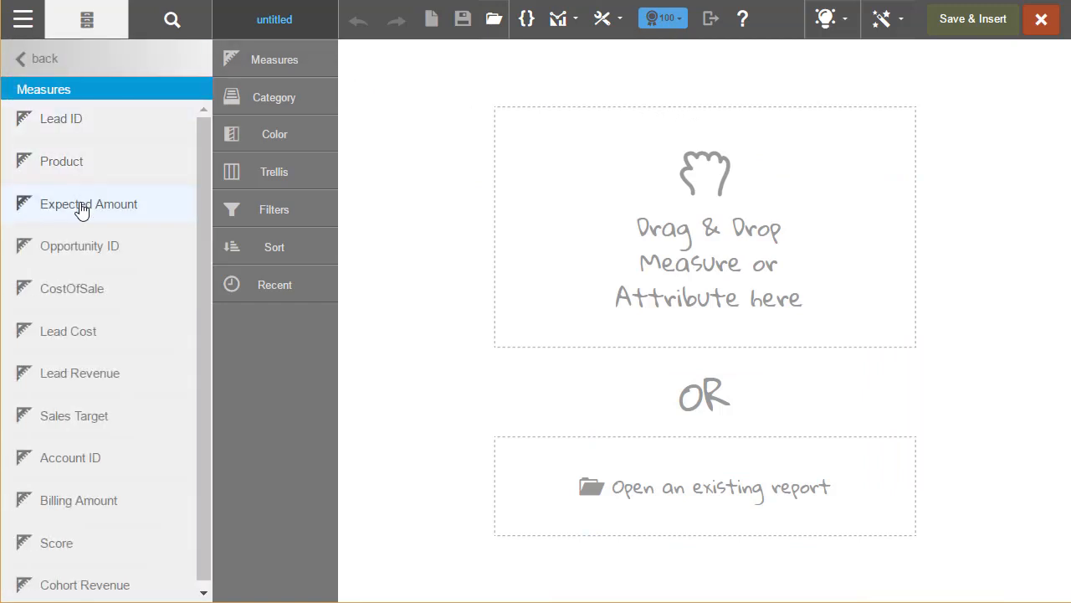
{"action": "left_click", "coordinate": [107, 202]}
{"action": "left_click", "coordinate": [172, 22]}
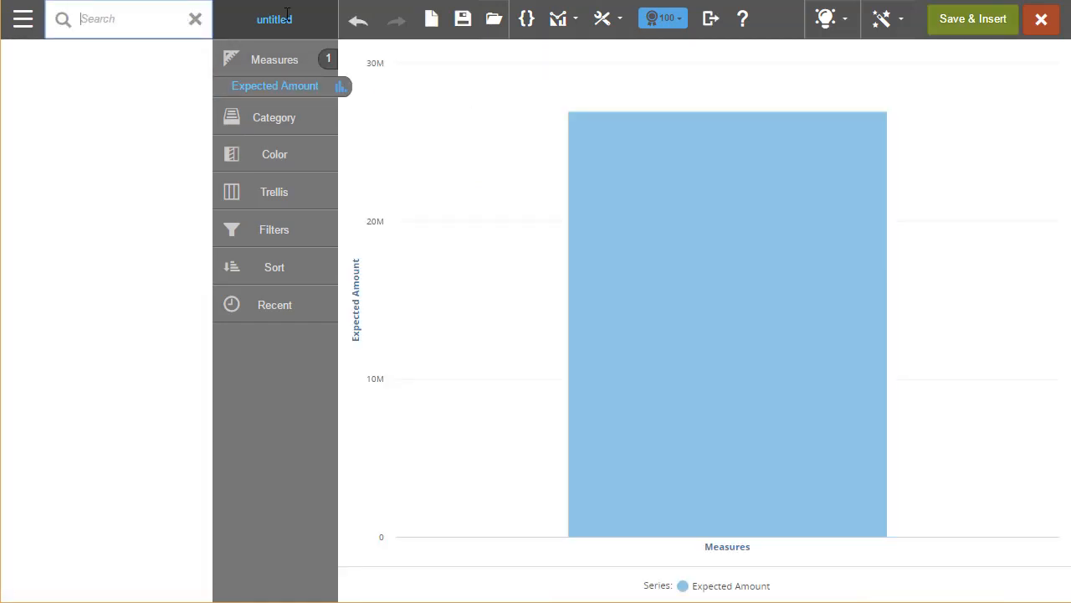
{"action": "type", "text": "quart"}
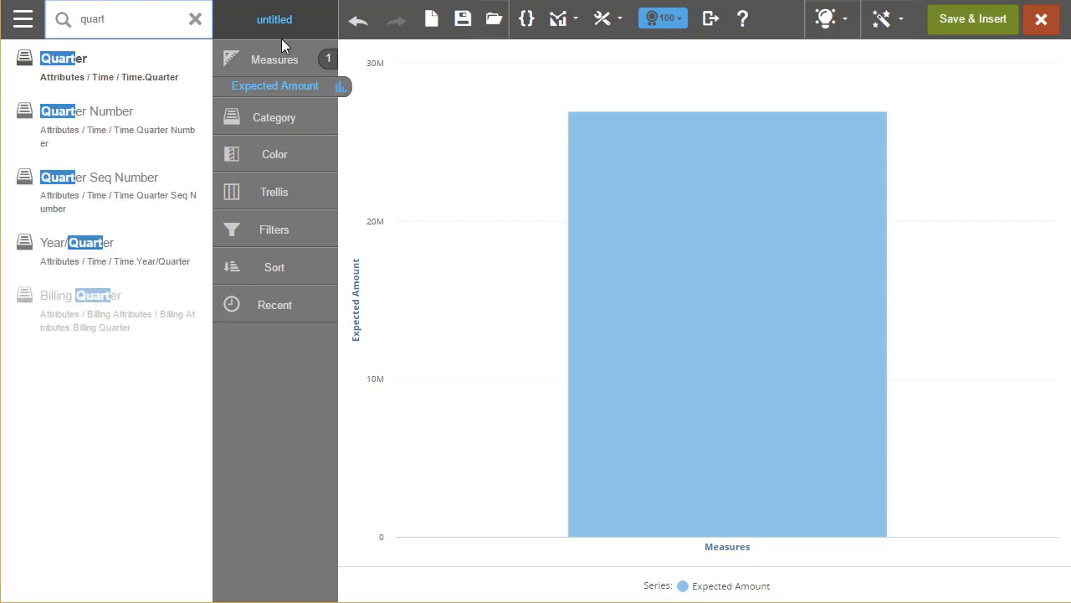
{"action": "left_click", "coordinate": [76, 256]}
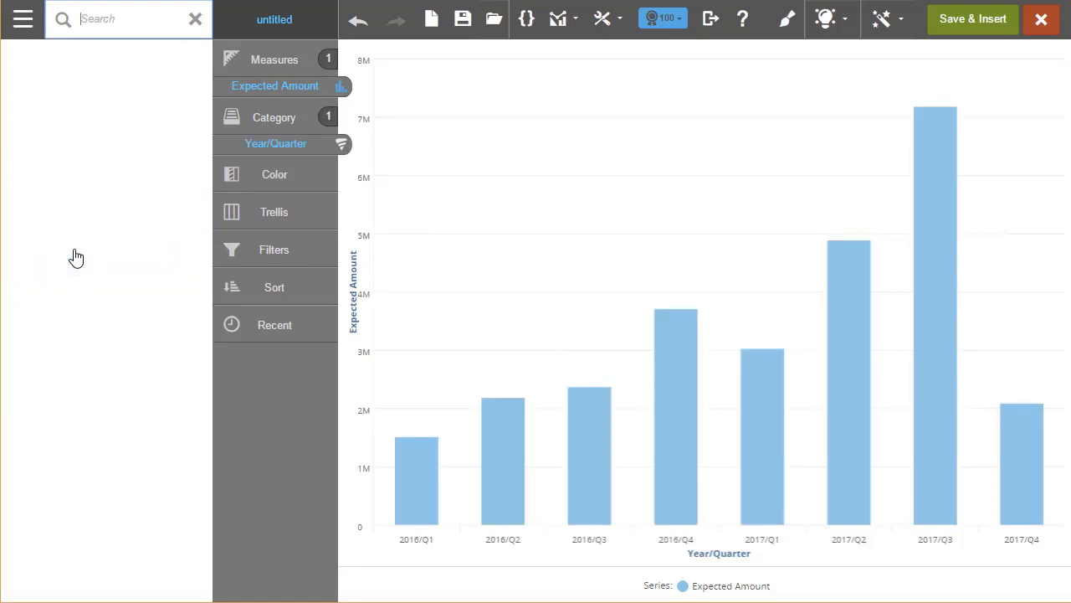
Trellis the chart into column panels by Region and color it by Region Manager.
{"action": "left_click", "coordinate": [116, 20]}
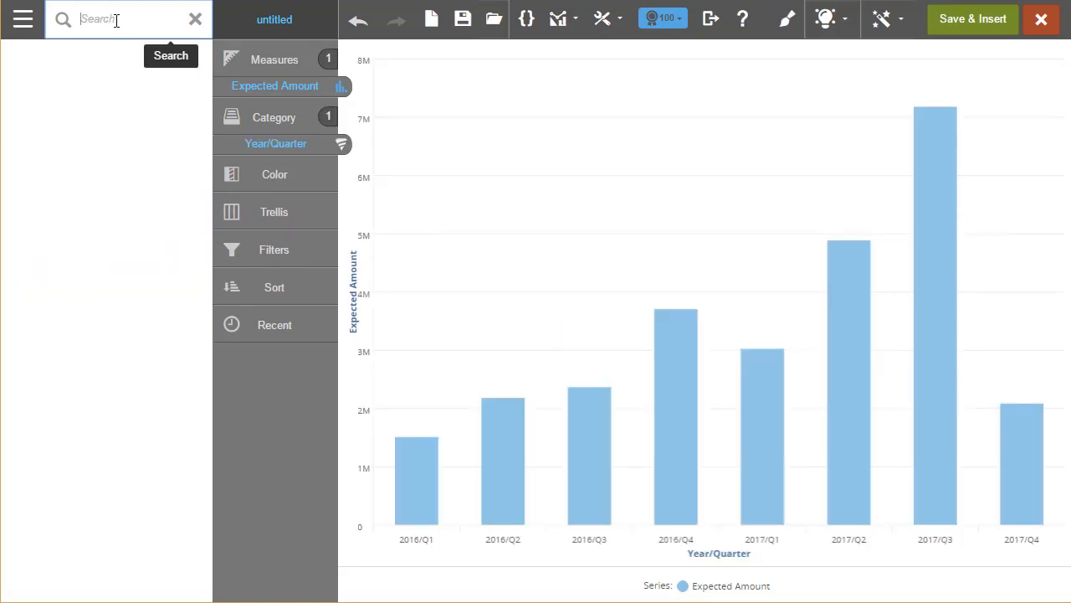
{"action": "type", "text": "region"}
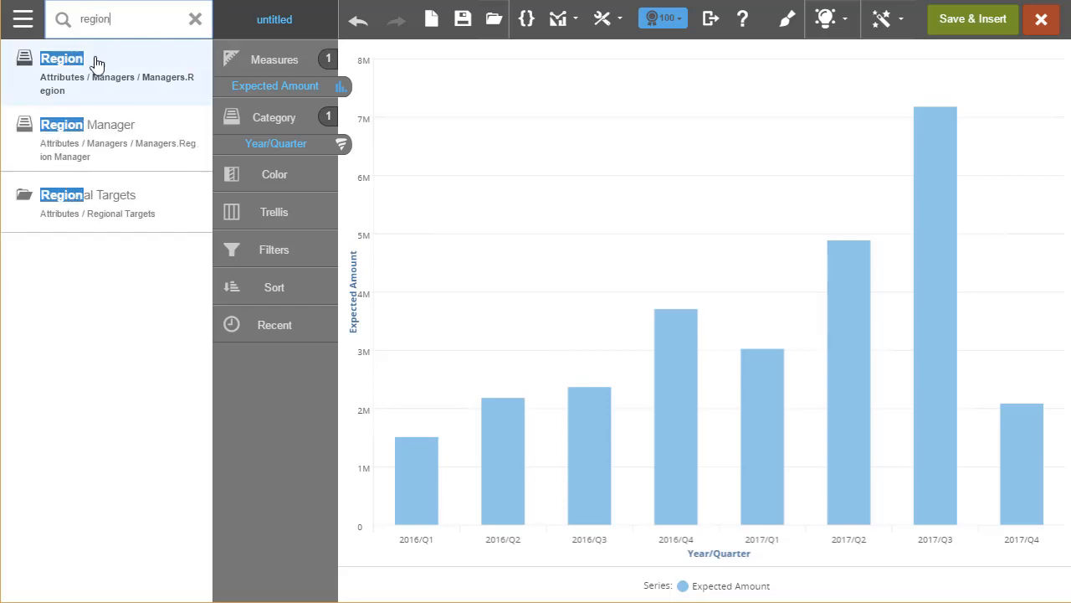
{"action": "left_click_drag", "start_coordinate": [72, 77], "coordinate": [799, 176]}
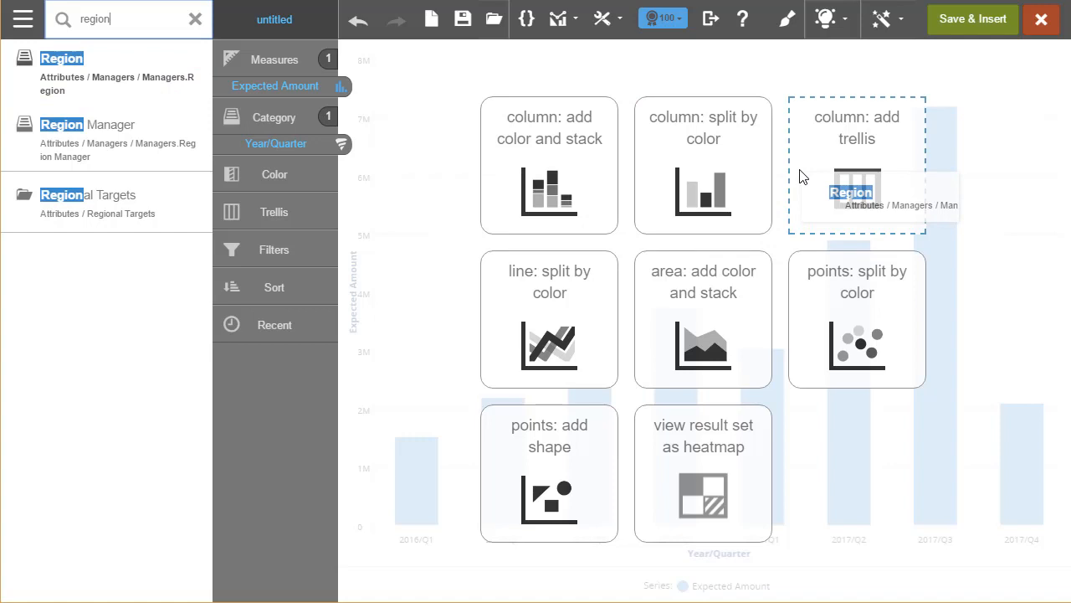
{"action": "left_click_drag", "start_coordinate": [800, 176], "coordinate": [799, 176]}
{"action": "left_click_drag", "start_coordinate": [799, 176], "coordinate": [800, 176]}
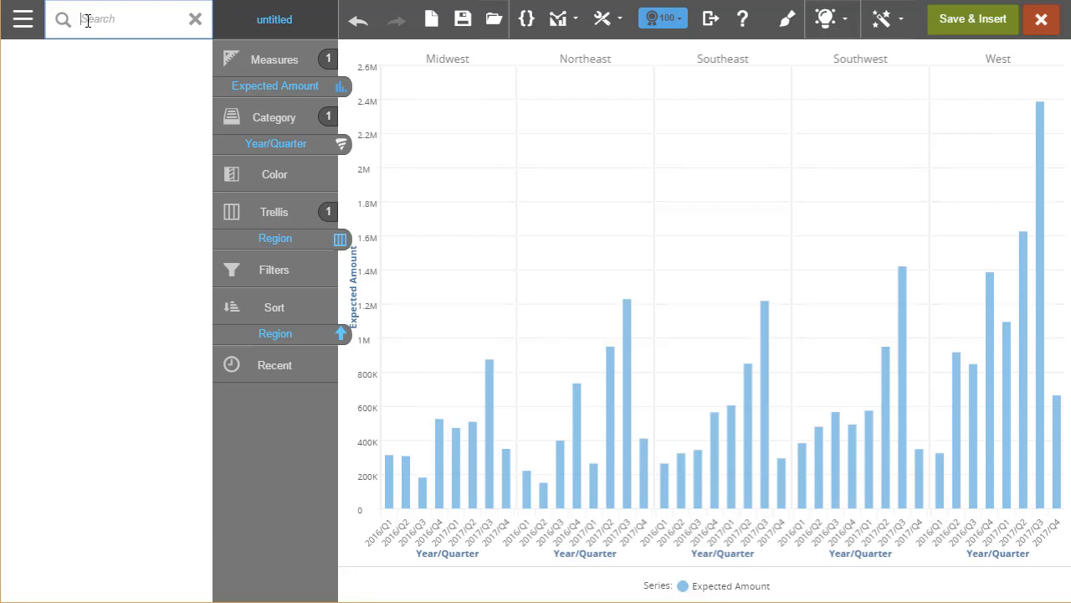
{"action": "type", "text": "region"}
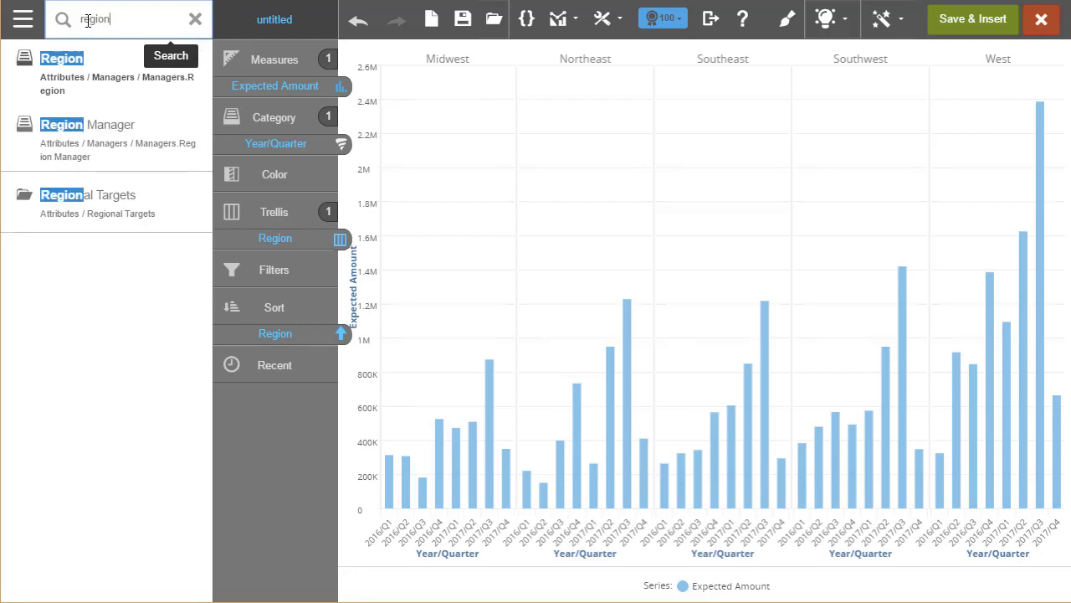
{"action": "left_click_drag", "start_coordinate": [67, 154], "coordinate": [274, 191]}
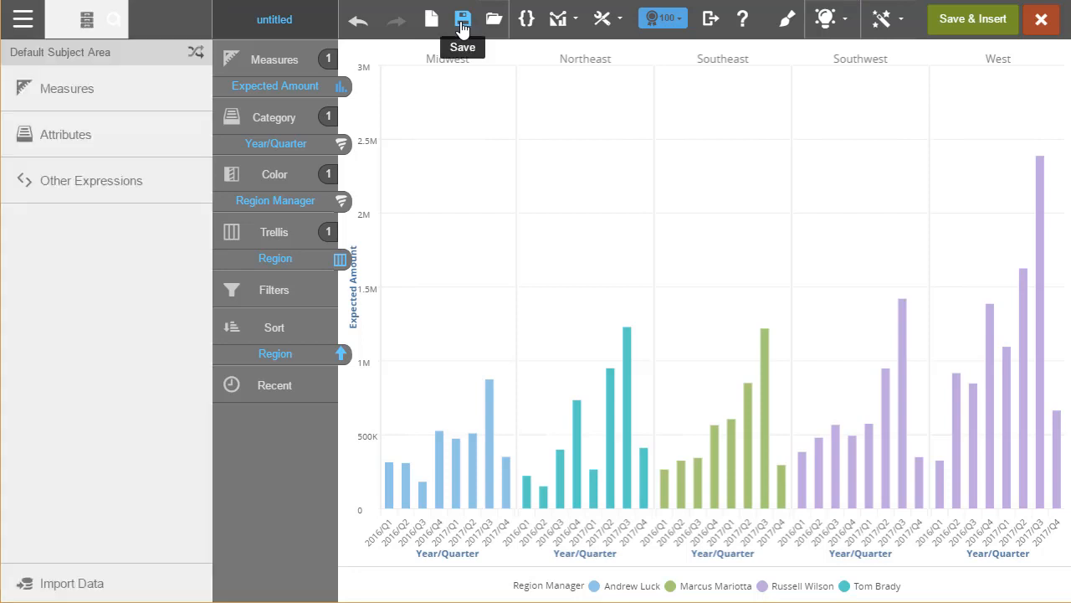
Save the report as MyChart.
{"action": "left_click", "coordinate": [462, 25]}
{"action": "type", "text": "MyChart"}
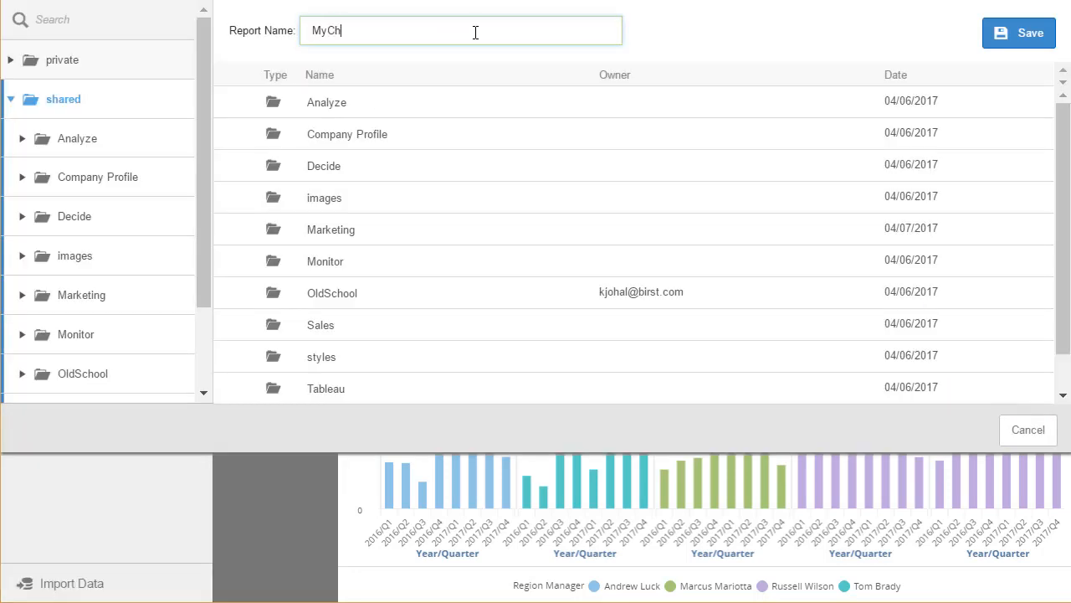
{"action": "left_click", "coordinate": [1028, 42]}
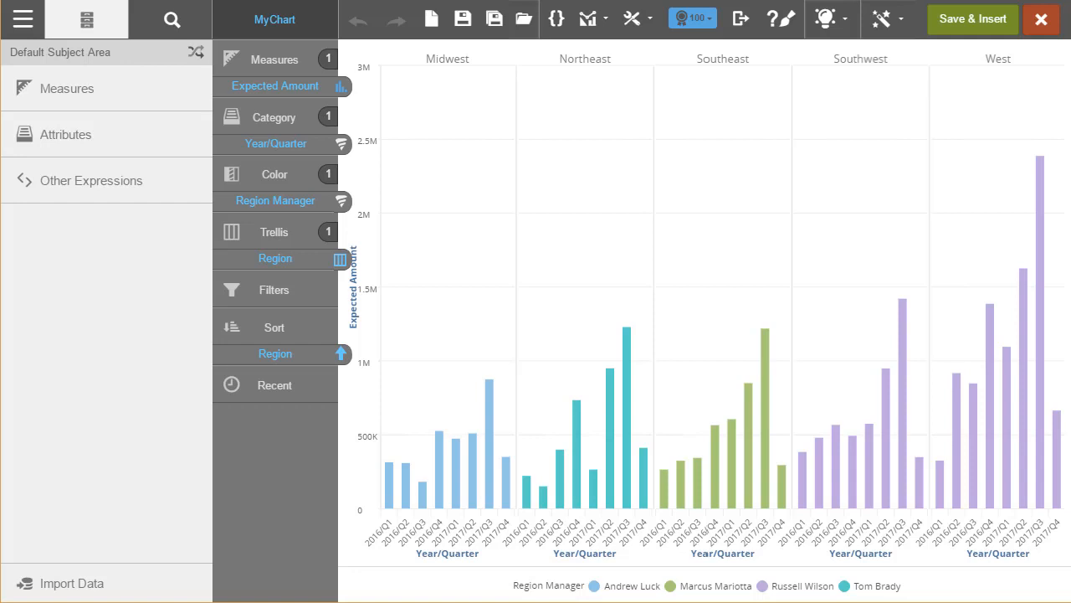
Show the report data as a table, check the export formats, then switch to a column chart.
{"action": "left_click", "coordinate": [899, 20]}
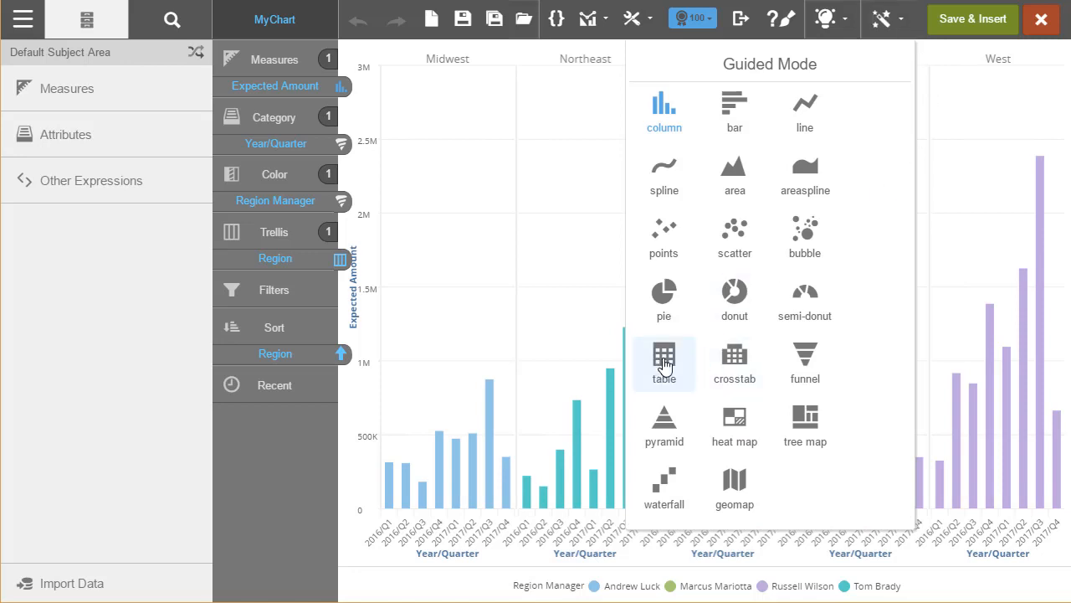
{"action": "left_click", "coordinate": [665, 366]}
{"action": "left_click", "coordinate": [745, 25]}
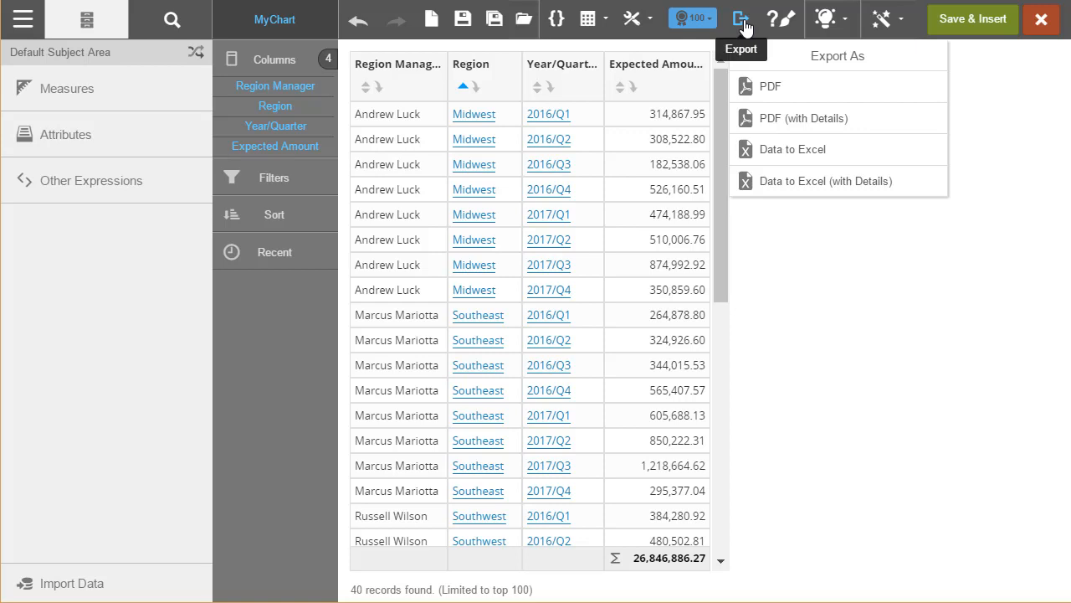
{"action": "left_click", "coordinate": [744, 25]}
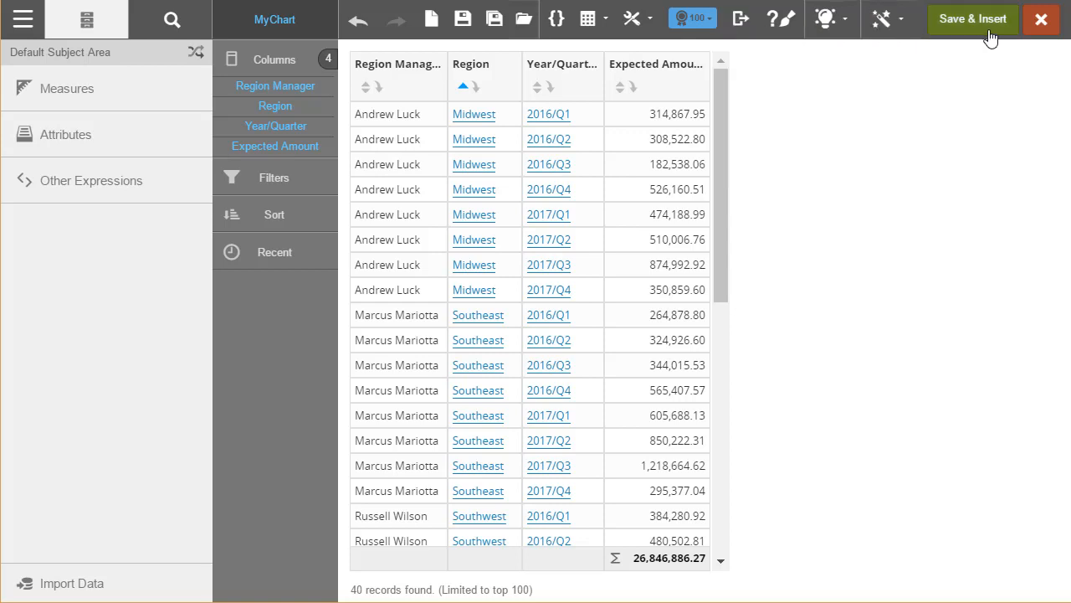
{"action": "left_click", "coordinate": [881, 25]}
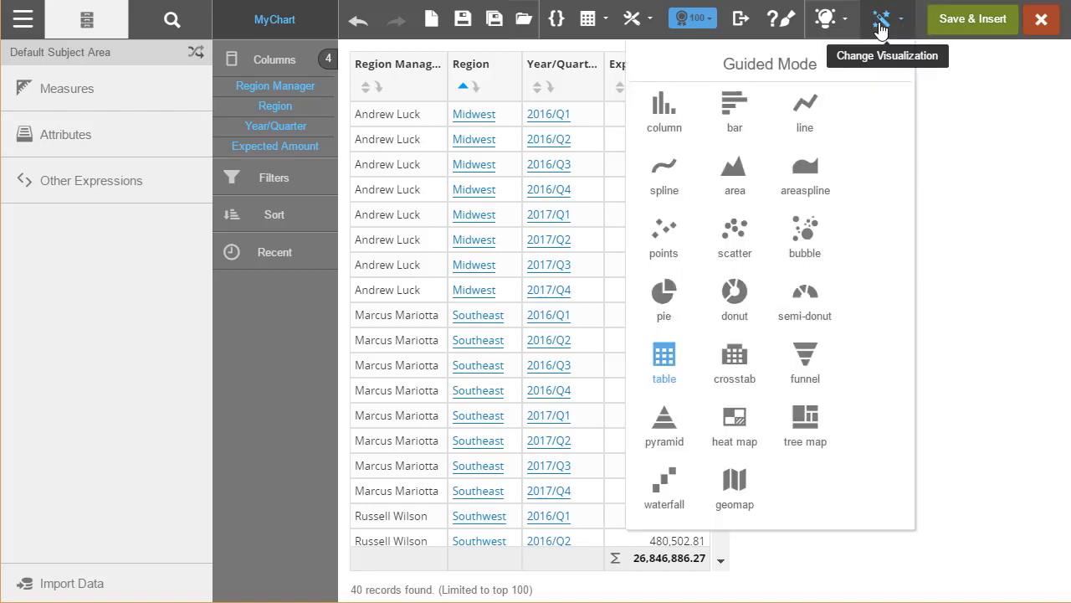
{"action": "left_click", "coordinate": [667, 123]}
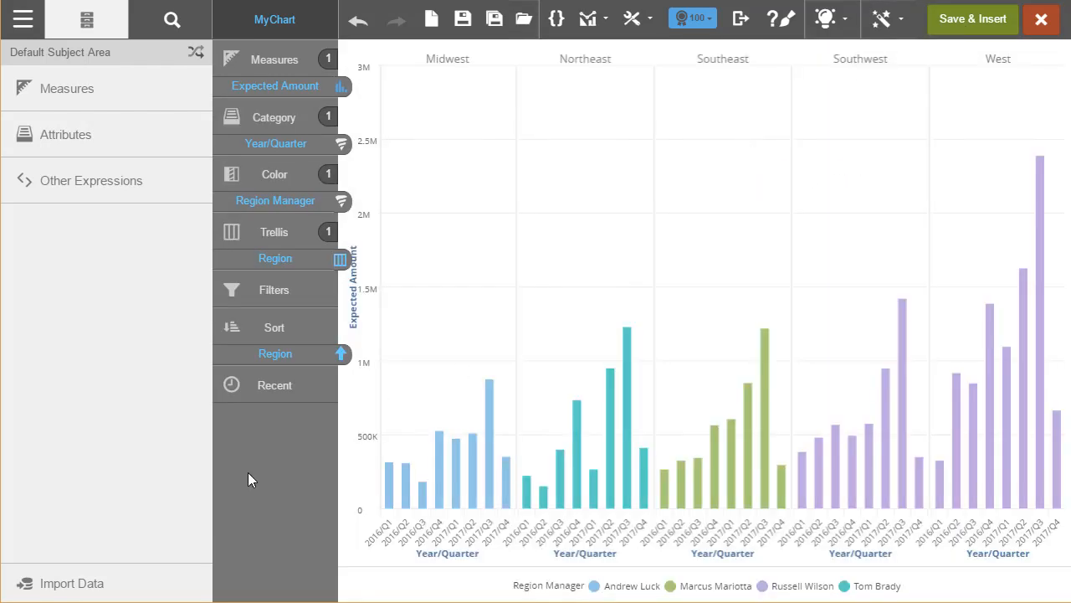
Import the Regional Targets.xlsx spreadsheet through Import Data.
{"action": "left_click", "coordinate": [72, 586]}
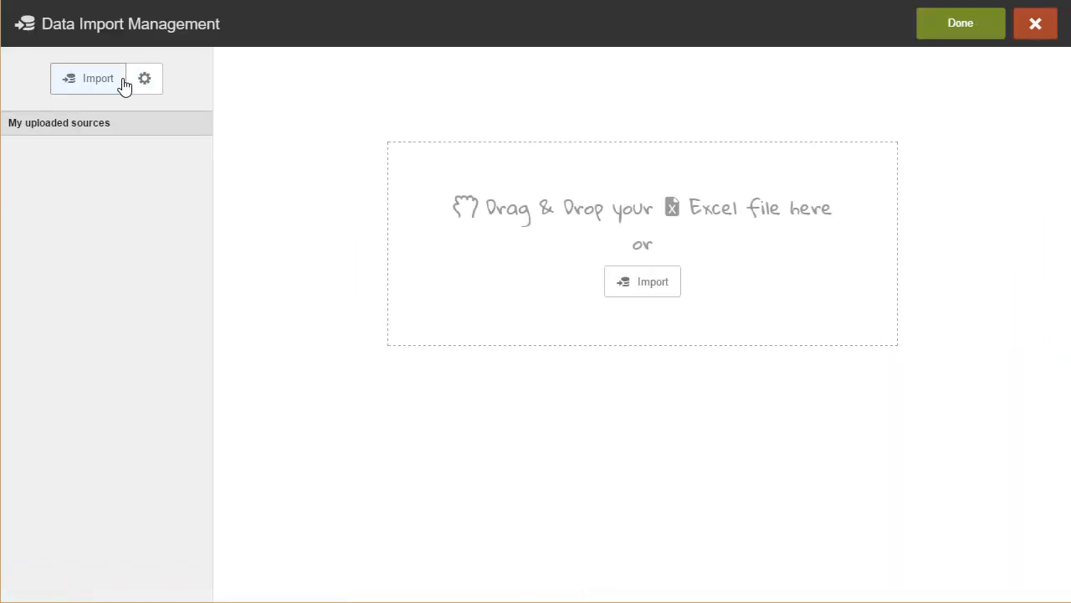
{"action": "left_click", "coordinate": [654, 291]}
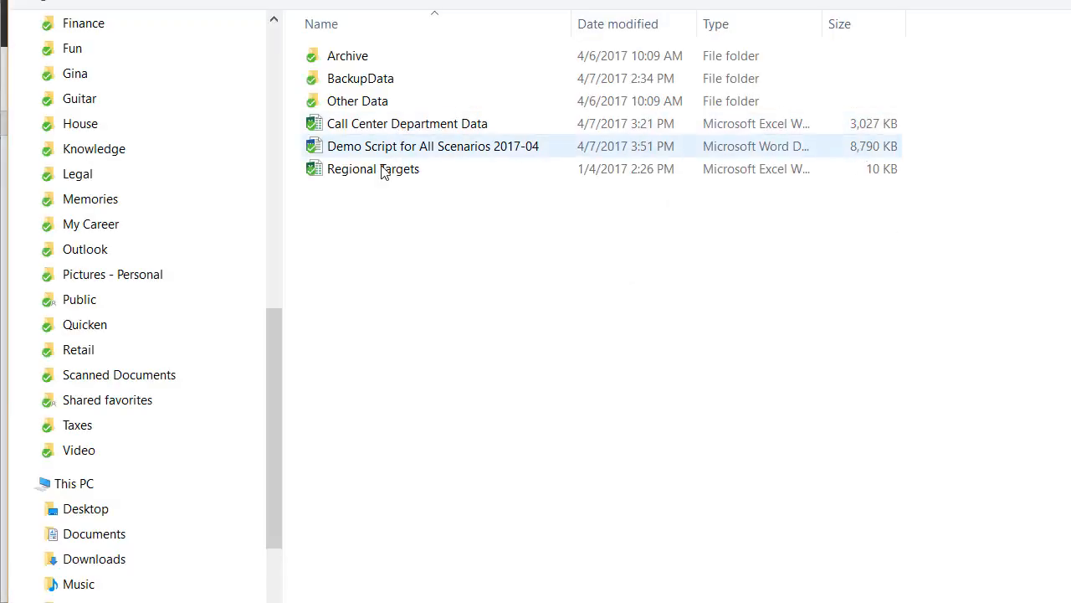
{"action": "double_click", "coordinate": [382, 171]}
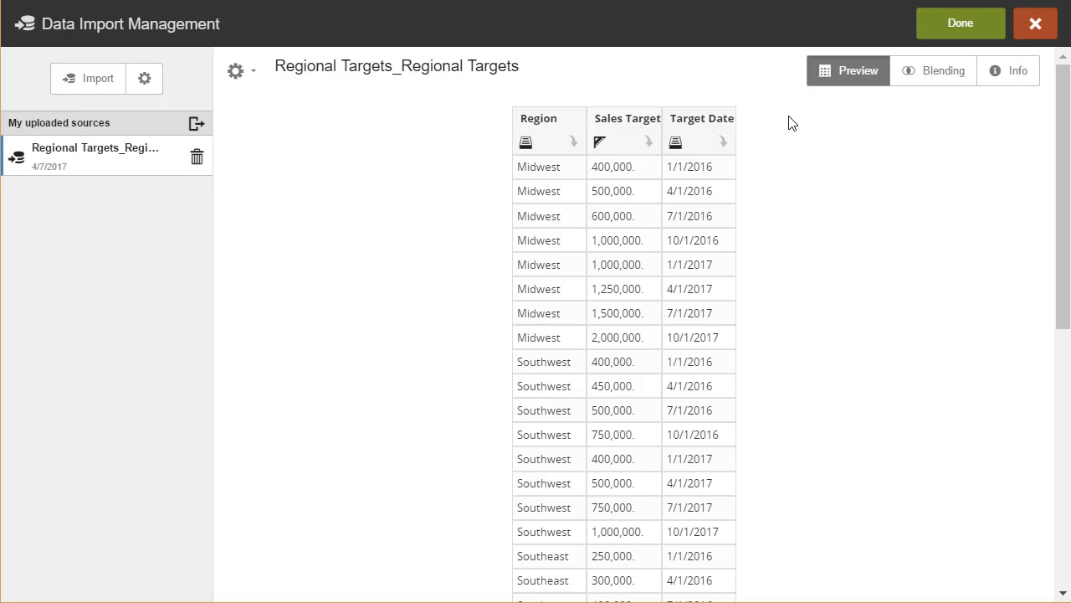
Check on the Blending tab that Region relates to Managers.Region, then click Done.
{"action": "left_click", "coordinate": [935, 82]}
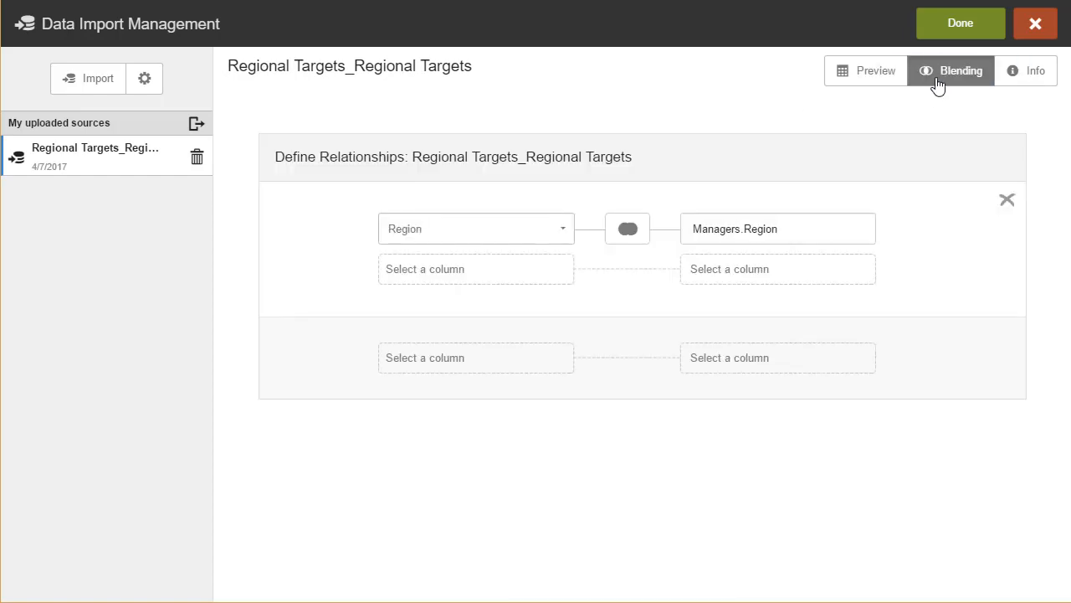
{"action": "mouse_move", "coordinate": [867, 234]}
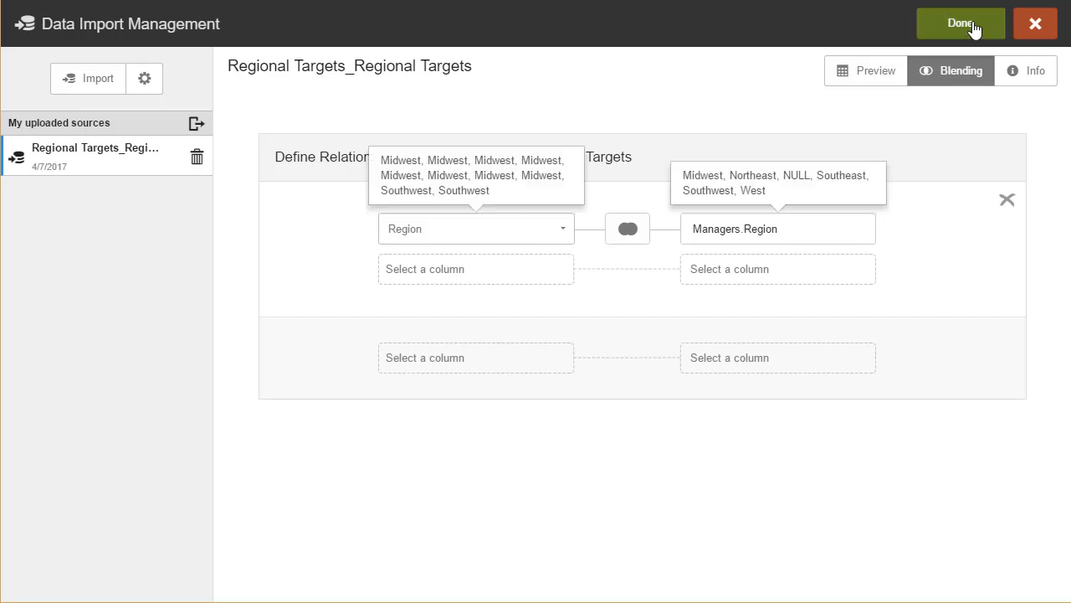
{"action": "left_click", "coordinate": [973, 26]}
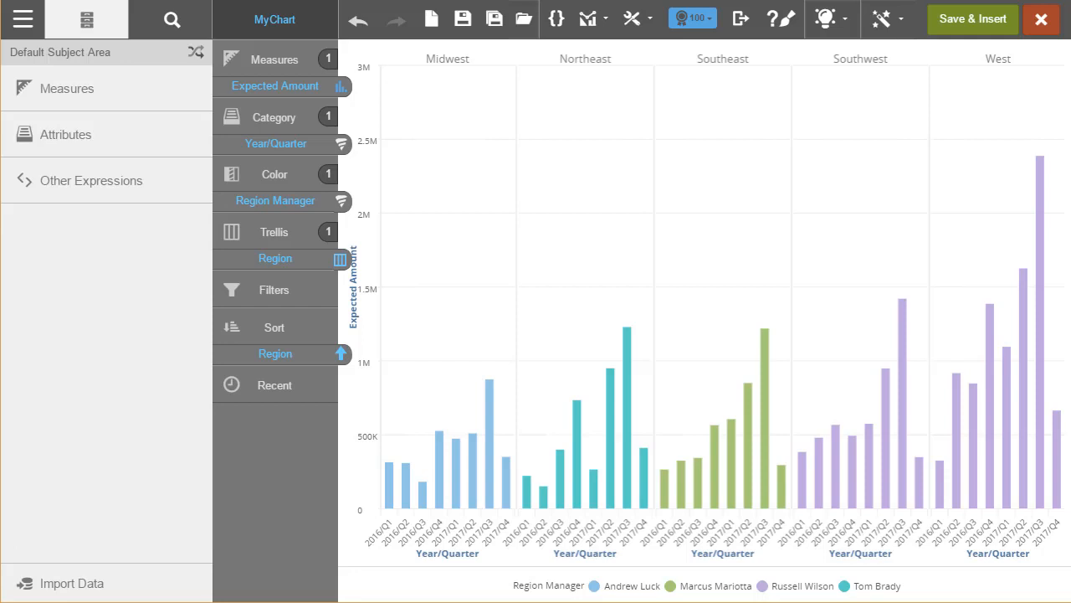
Add Sales Target as a line series with Merge All Axis on Left, then save and insert MyChart.
{"action": "left_click", "coordinate": [101, 93]}
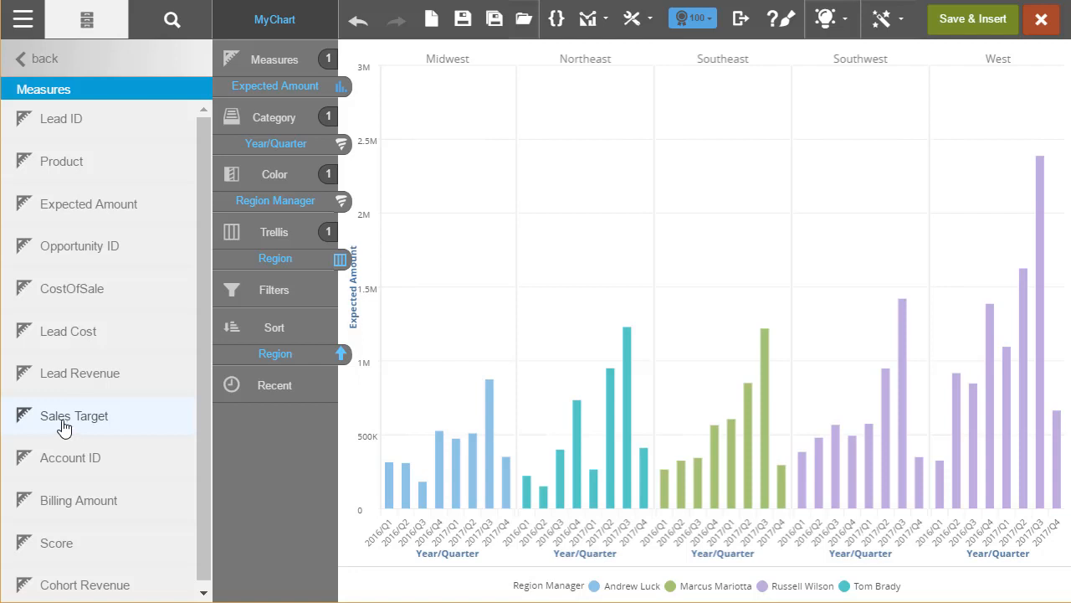
{"action": "left_click_drag", "start_coordinate": [67, 427], "coordinate": [707, 186]}
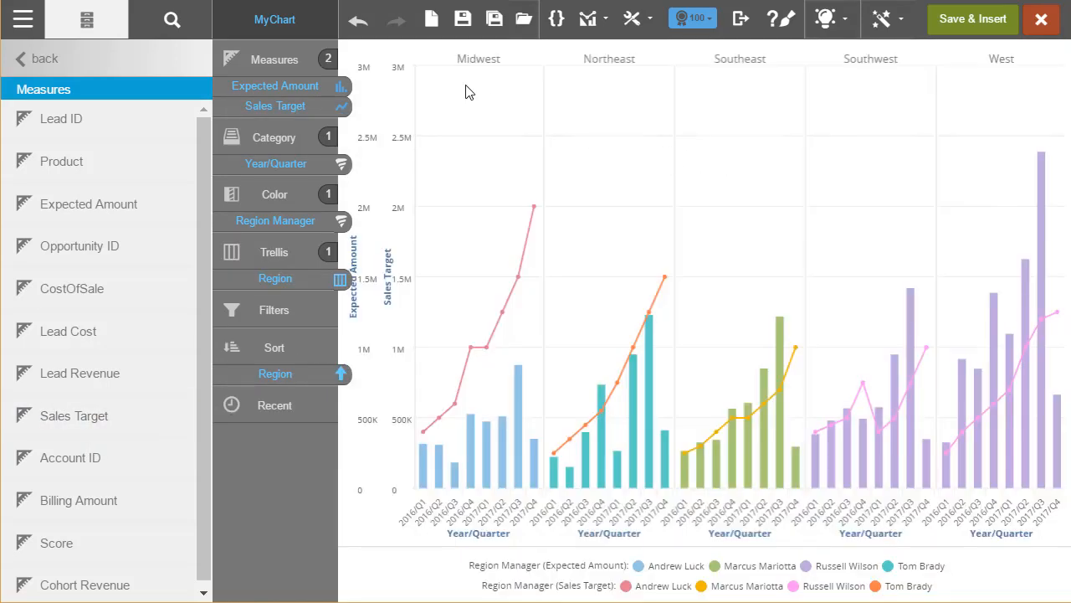
{"action": "left_click", "coordinate": [398, 57]}
{"action": "left_click", "coordinate": [480, 64]}
{"action": "left_click", "coordinate": [463, 20]}
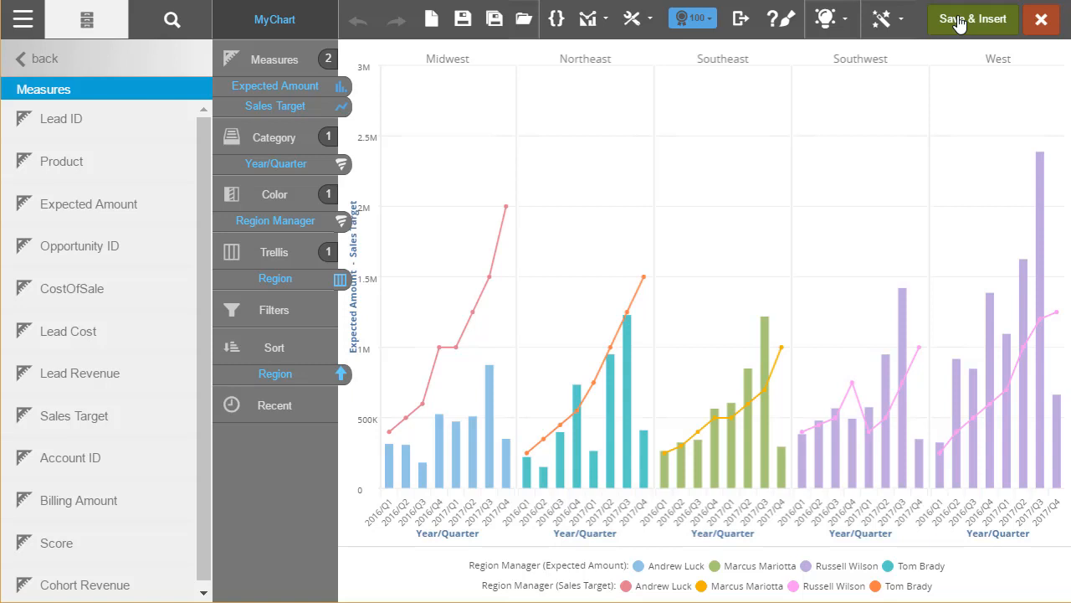
{"action": "left_click", "coordinate": [959, 20]}
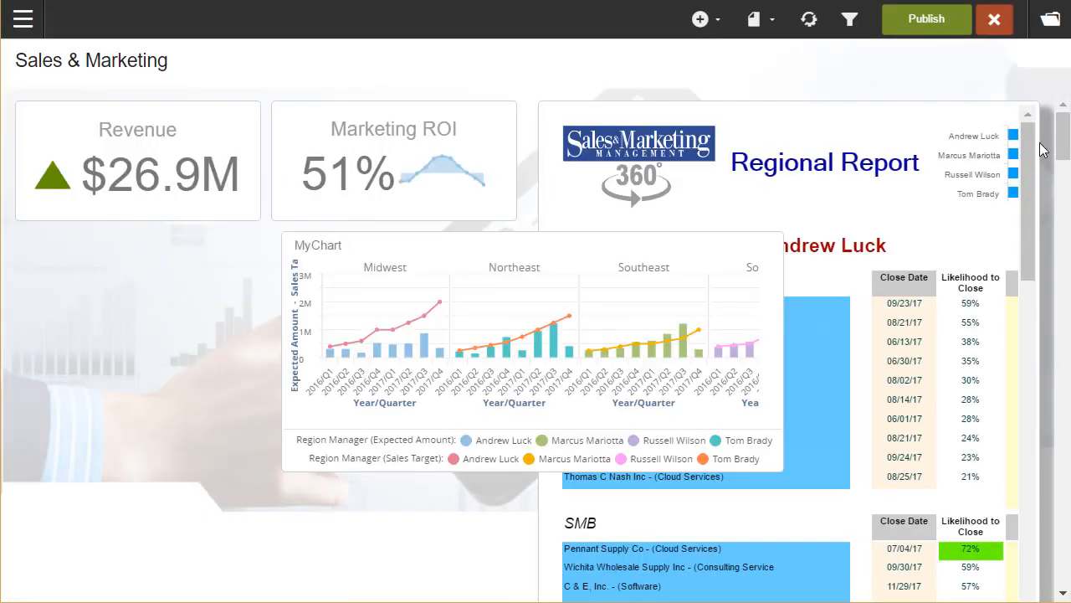
Move MyChart into the left column, stretch it taller, and publish the dashboard.
{"action": "left_click_drag", "start_coordinate": [605, 268], "coordinate": [309, 268]}
{"action": "left_click_drag", "start_coordinate": [266, 471], "coordinate": [251, 567]}
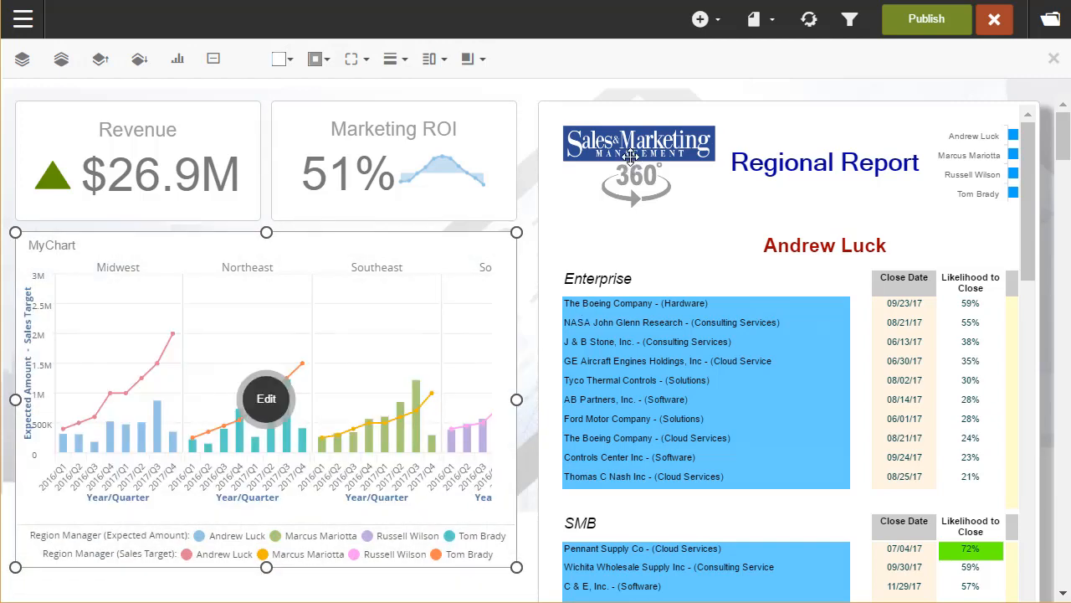
{"action": "left_click", "coordinate": [924, 20]}
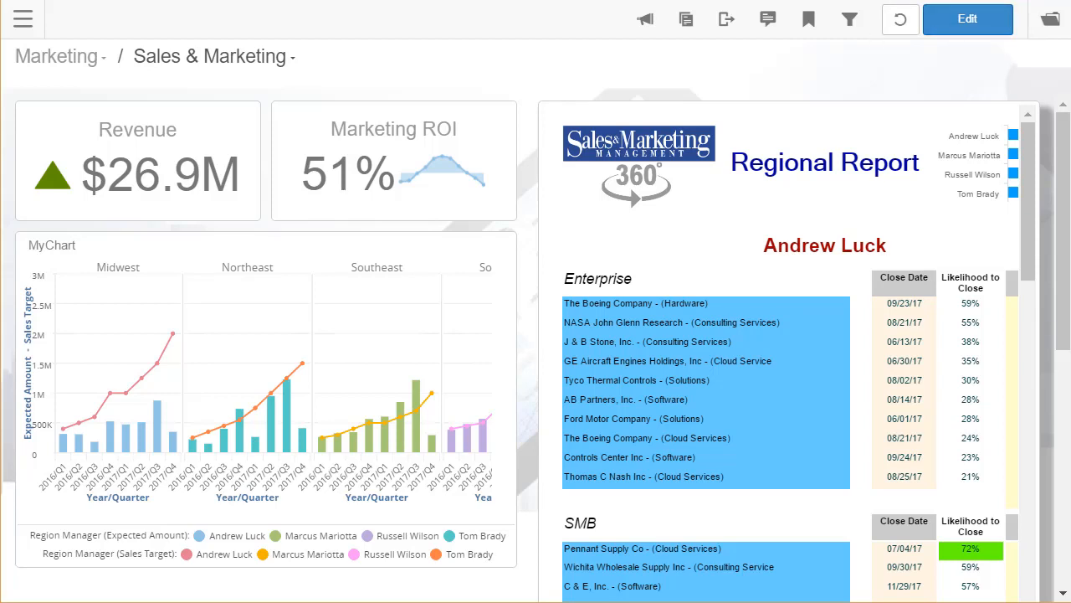
Filter the dashboard to one region manager, remove that filter, then open the hamburger menu.
{"action": "left_click", "coordinate": [834, 254]}
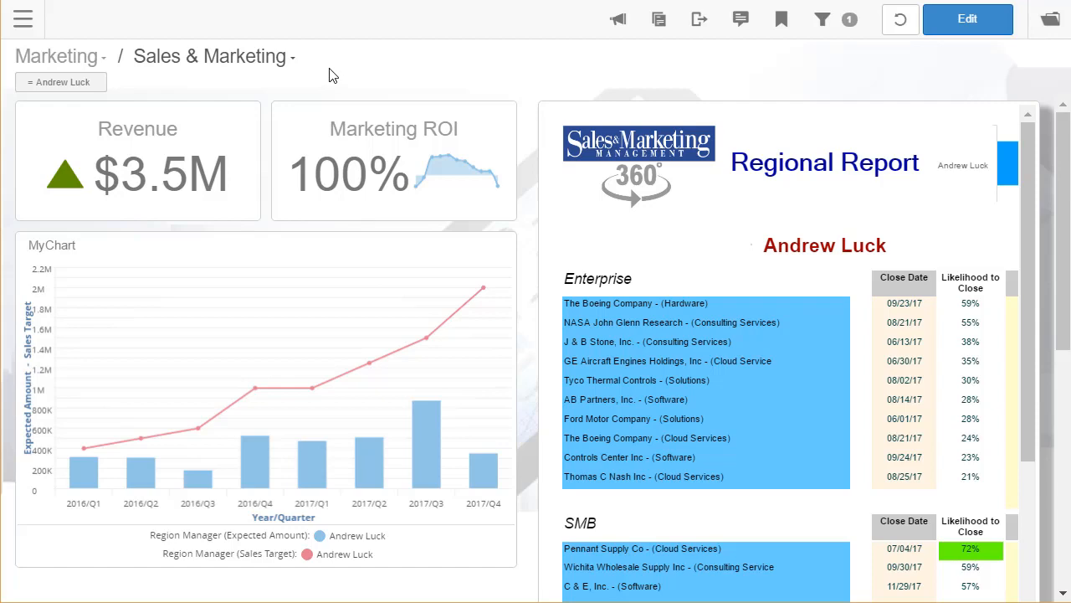
{"action": "left_click", "coordinate": [98, 83]}
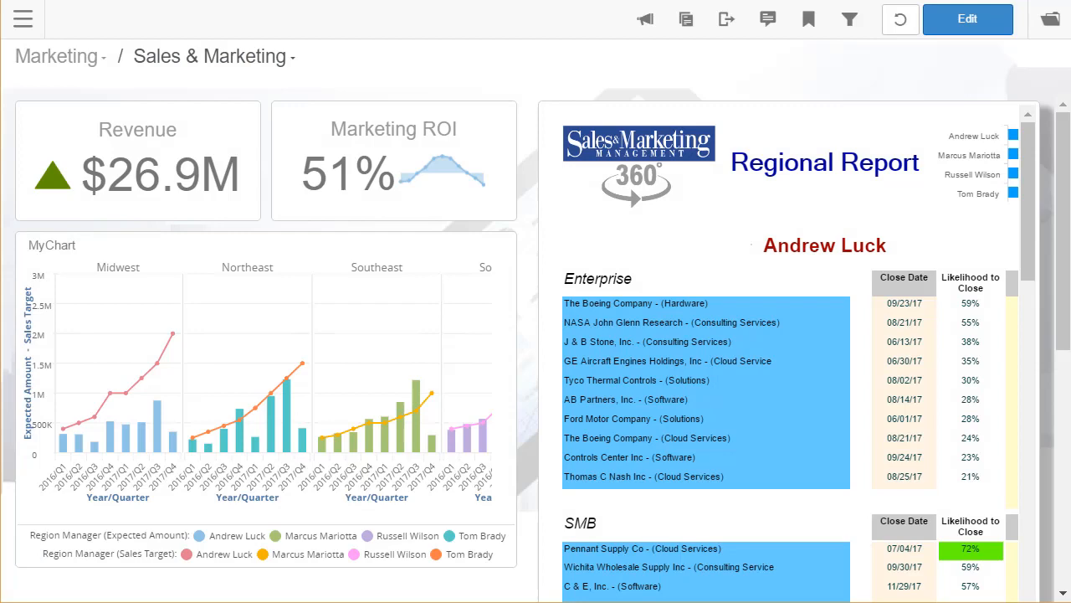
{"action": "left_click", "coordinate": [23, 27]}
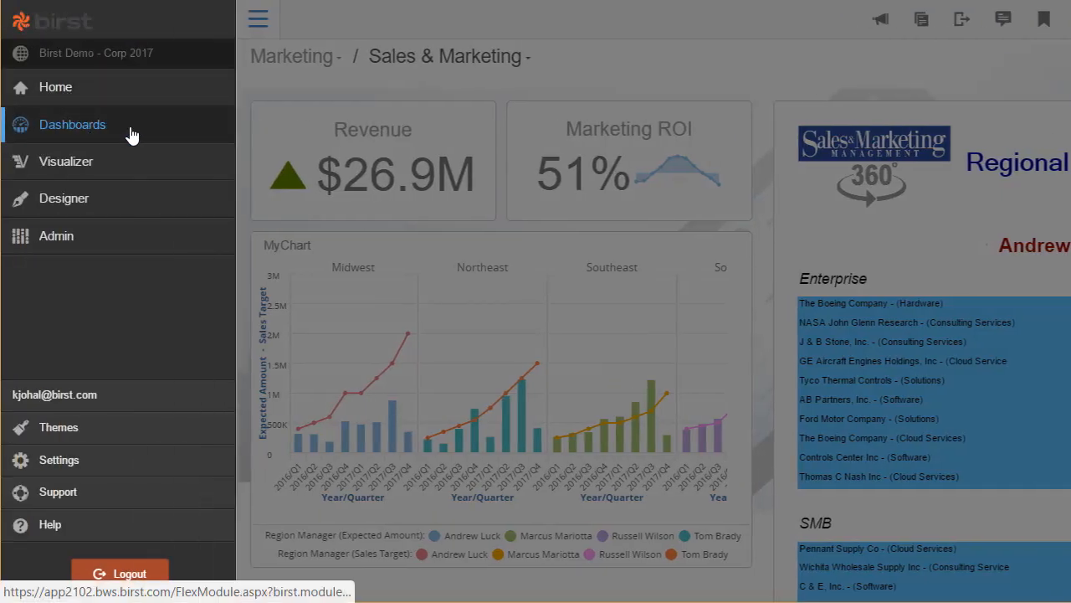
Go to Admin from the navigation menu to reach the Manage Space navigation page.
{"action": "left_click", "coordinate": [131, 138]}
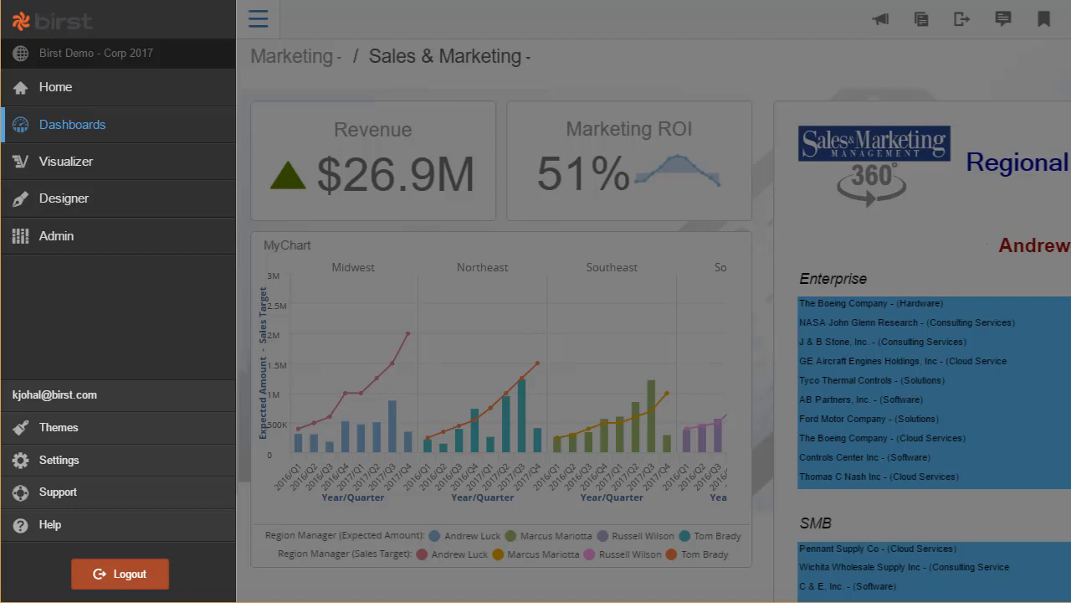
{"action": "left_click", "coordinate": [77, 244]}
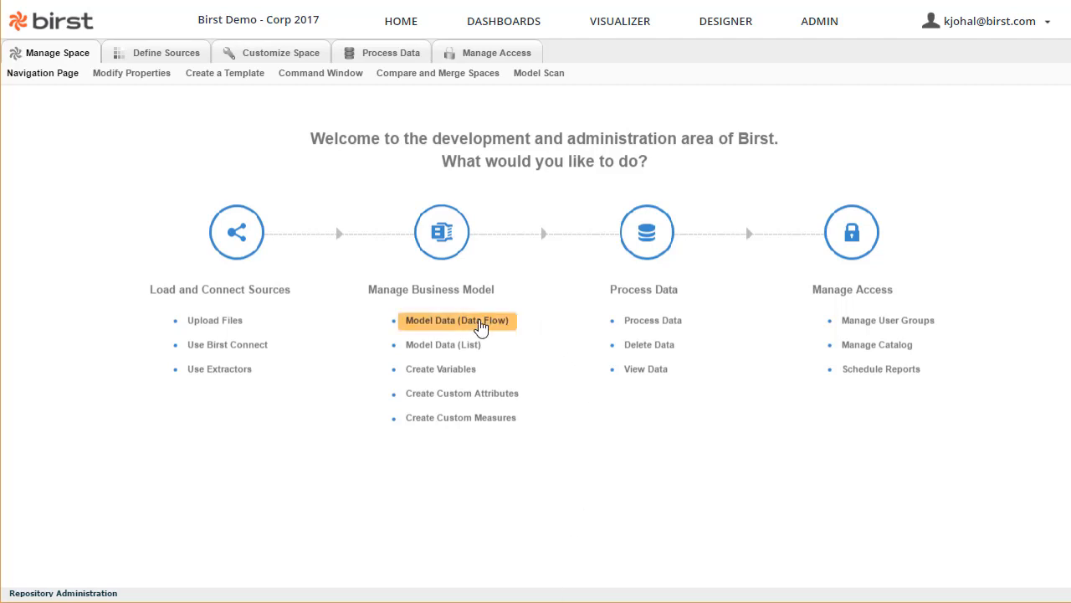
Open Model Data (Data Flow) and toggle the Warehouse, Sources and Dimension/Measure checkboxes to compare views.
{"action": "left_click", "coordinate": [480, 327]}
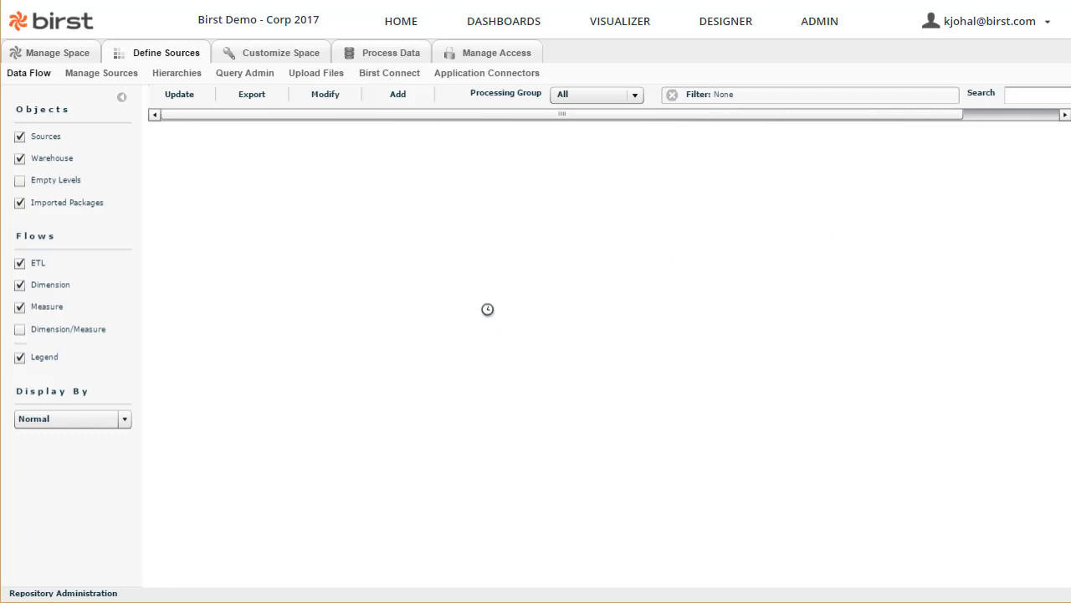
{"action": "left_click", "coordinate": [19, 158]}
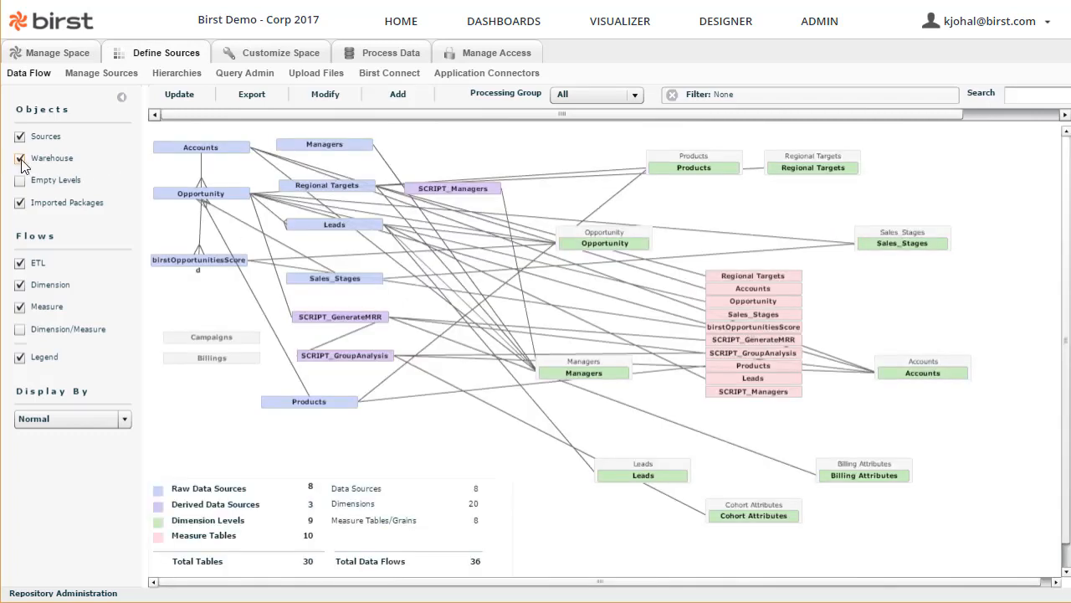
{"action": "left_click", "coordinate": [20, 331]}
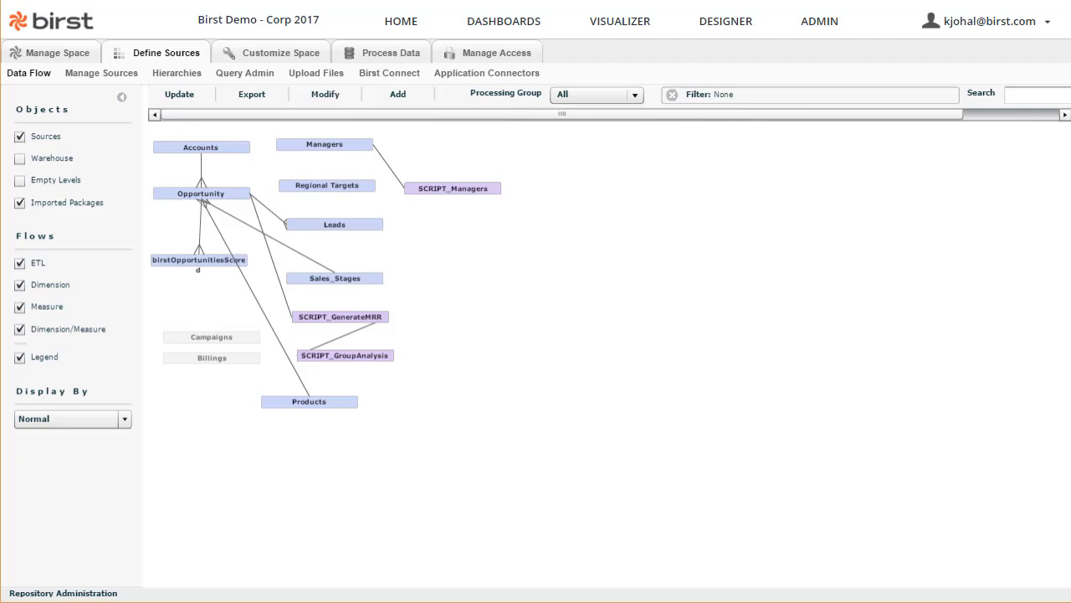
{"action": "left_click", "coordinate": [21, 159]}
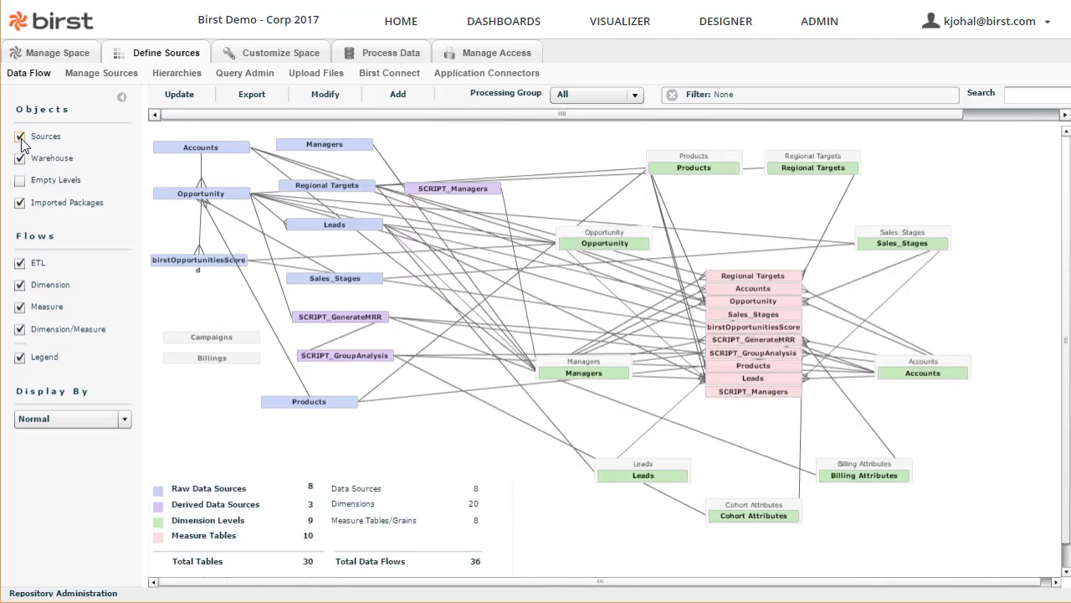
{"action": "left_click", "coordinate": [20, 137]}
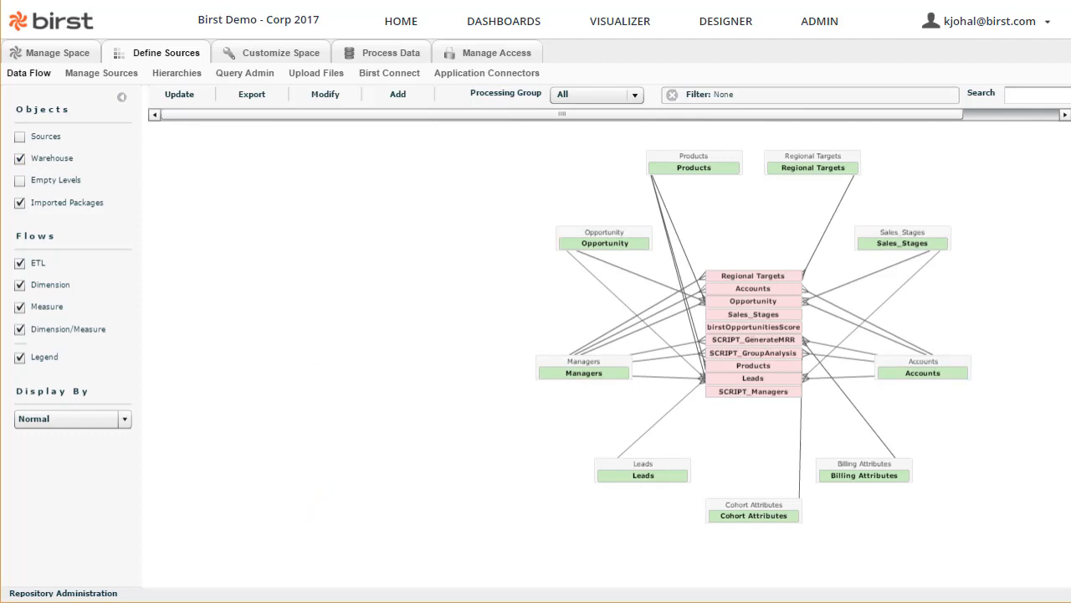
{"action": "left_click", "coordinate": [20, 139]}
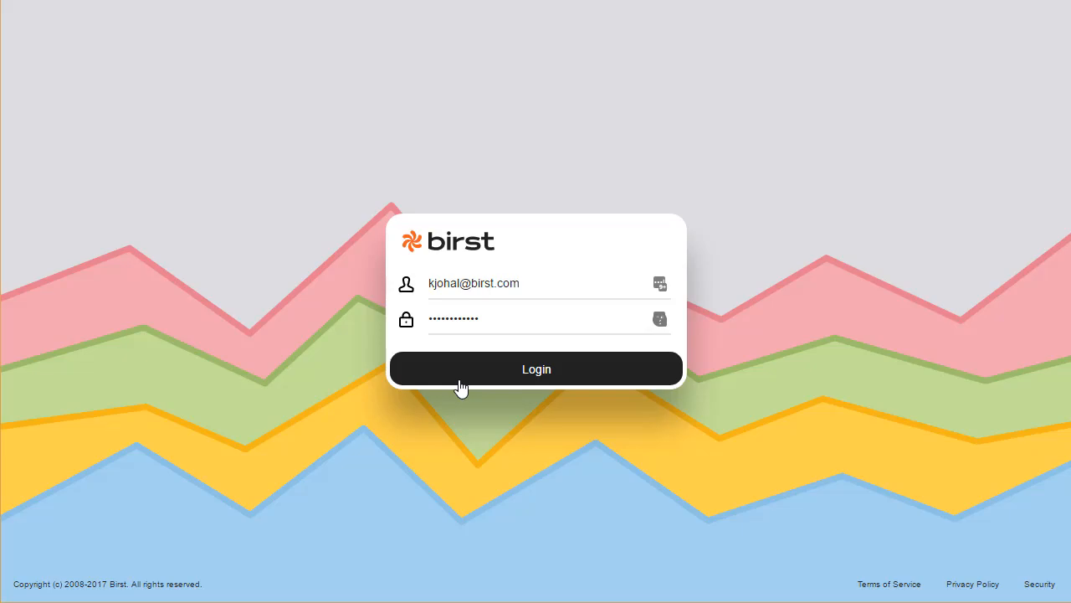
Log in to Birst Pronto and add a New Project row to the Projects panel.
{"action": "left_click", "coordinate": [461, 386]}
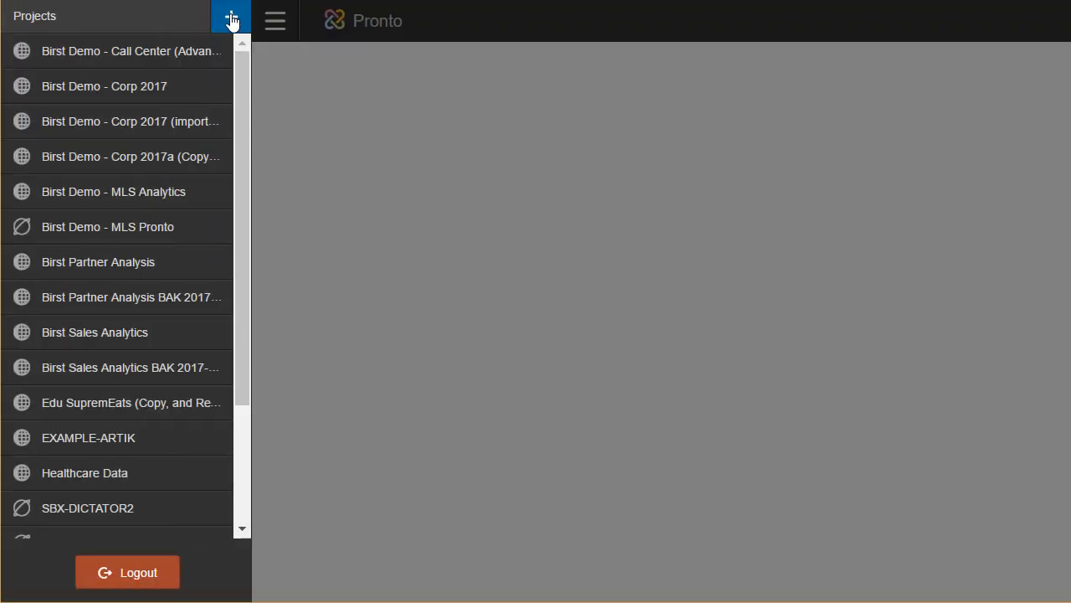
{"action": "left_click", "coordinate": [232, 19]}
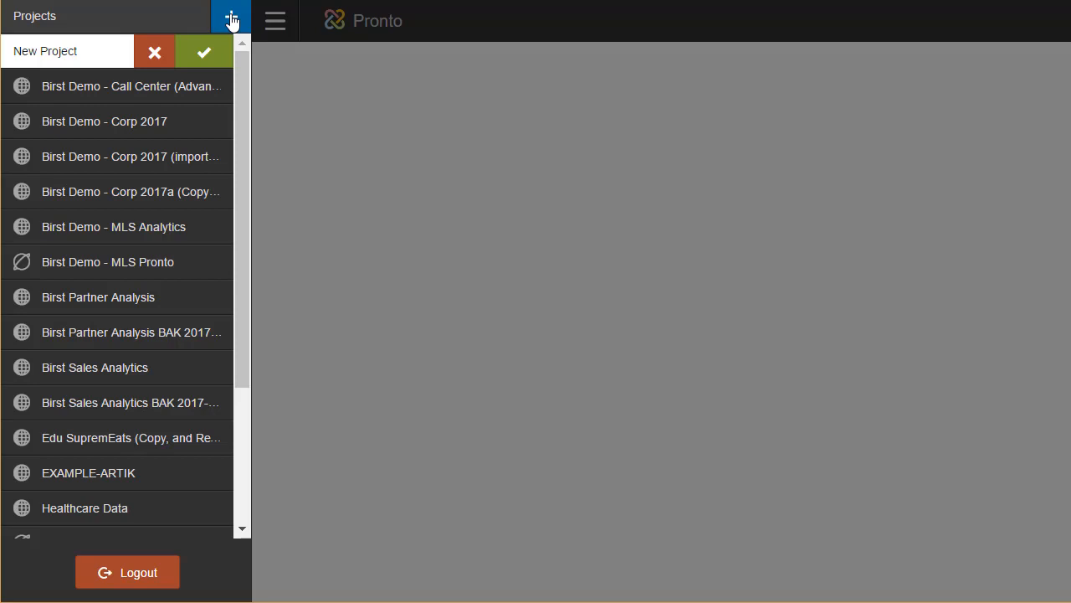
Replace the default project name with SBX-CALLCENTER and confirm creating the project.
{"action": "triple_click", "coordinate": [89, 49]}
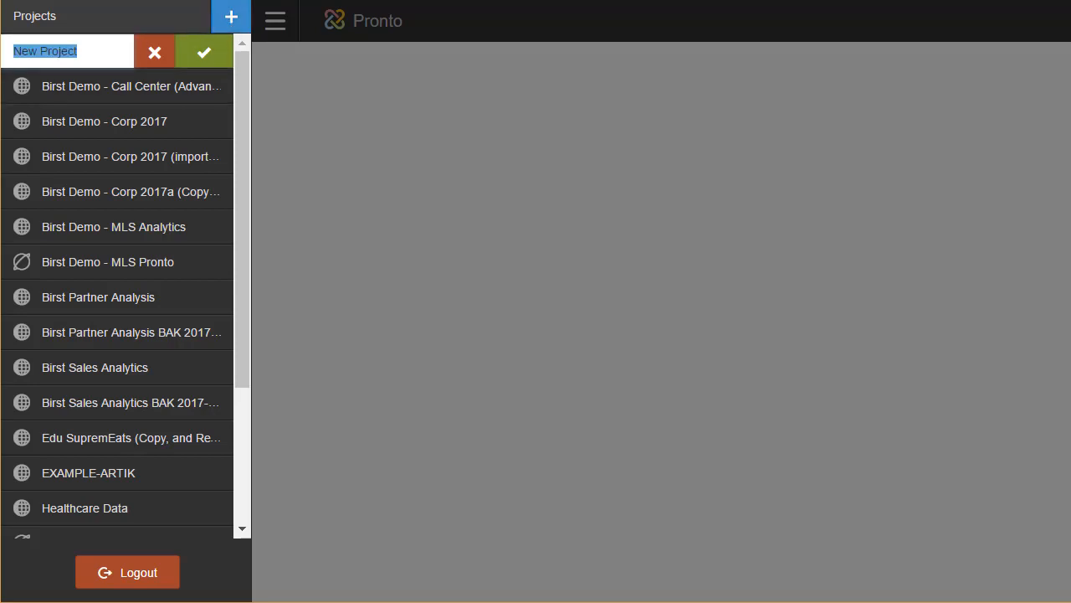
{"action": "type", "text": "SBX-"}
{"action": "type", "text": "LLCENTER"}
{"action": "left_click", "coordinate": [204, 50]}
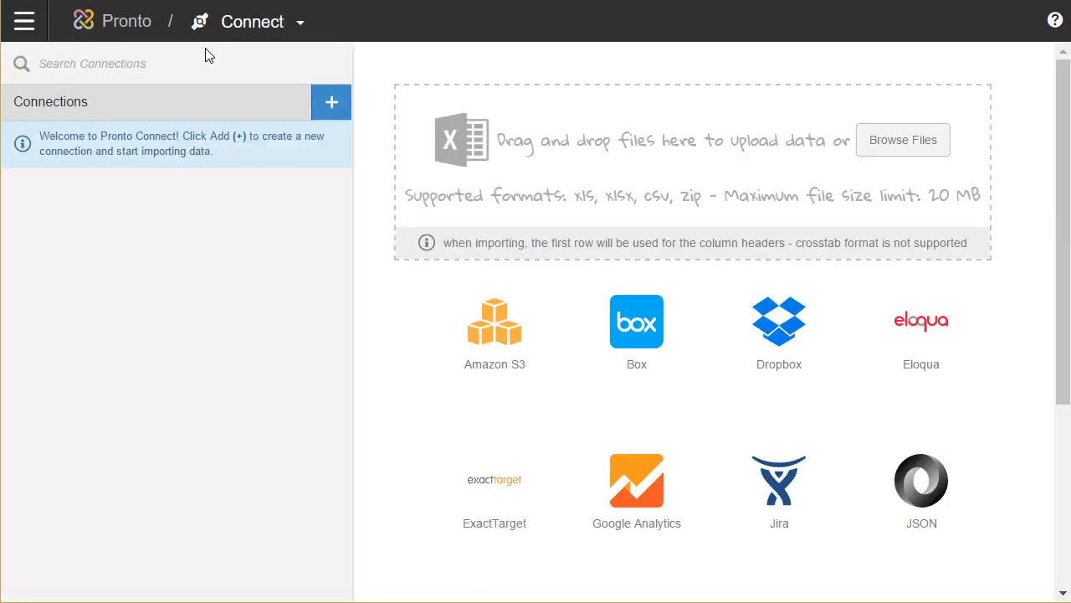
Stay on the Connect stage and open Browse Files to pick a spreadsheet for upload.
{"action": "left_click", "coordinate": [23, 23]}
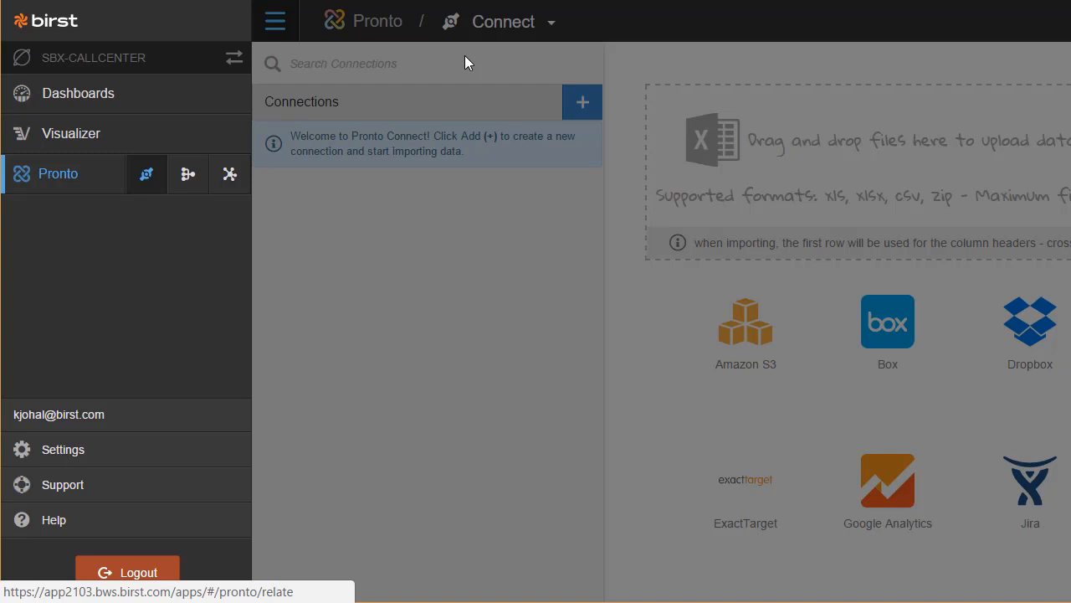
{"action": "left_click", "coordinate": [503, 28]}
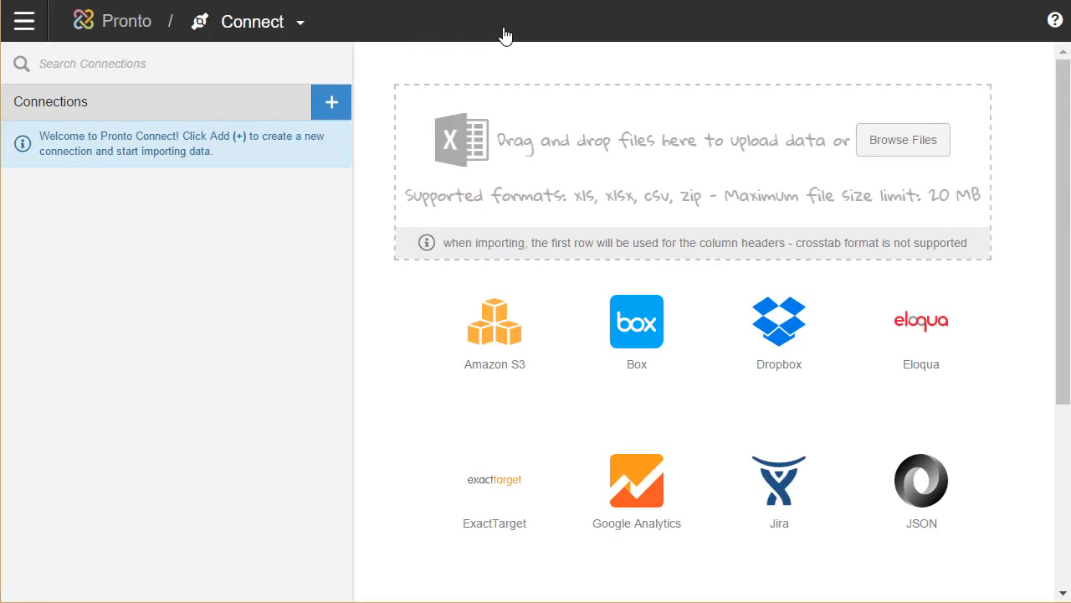
{"action": "left_click", "coordinate": [262, 29]}
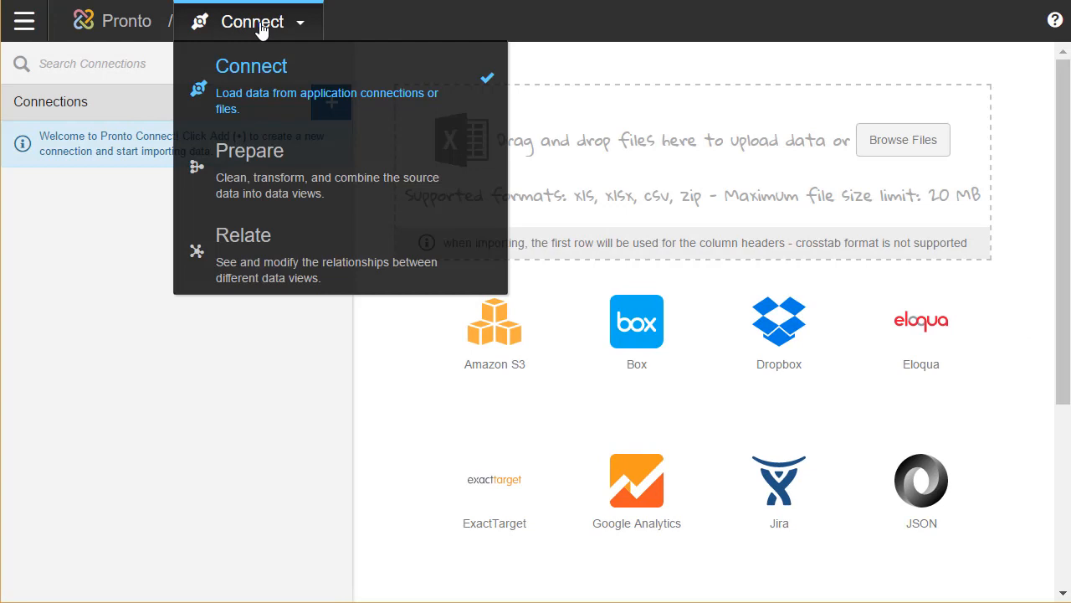
{"action": "left_click", "coordinate": [262, 29]}
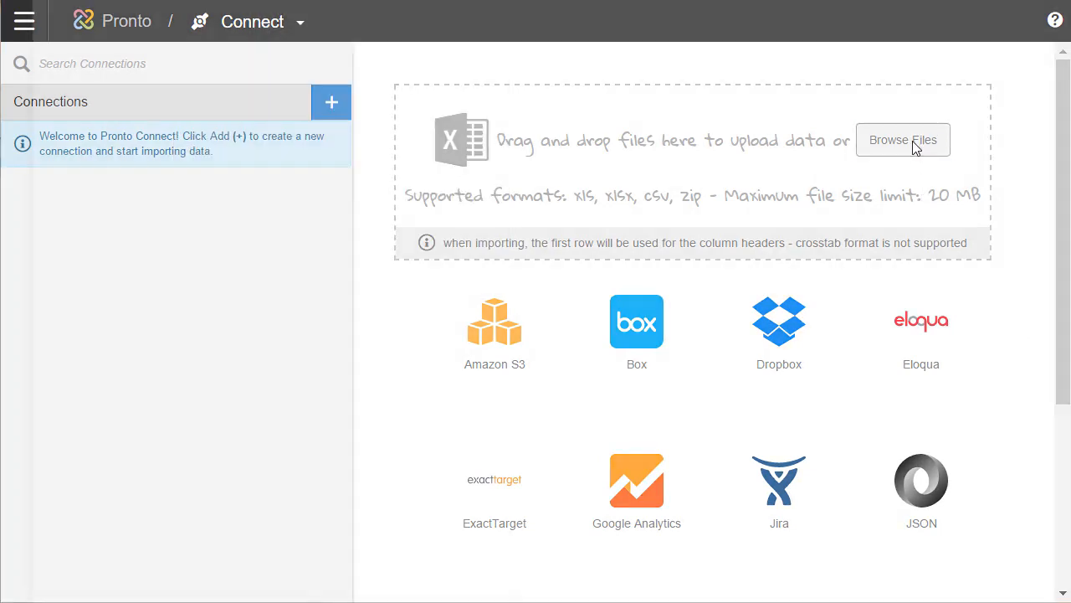
{"action": "left_click", "coordinate": [916, 147]}
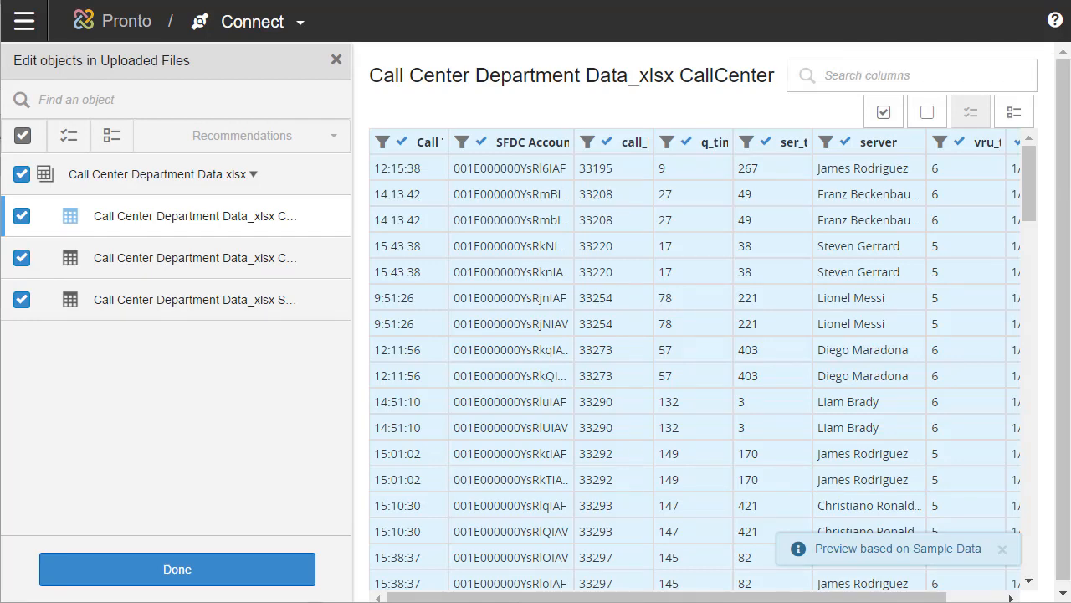
Preview the CaseCategories, CallCenter and SupportCases sheets, then finish editing the uploaded objects.
{"action": "left_click", "coordinate": [138, 261]}
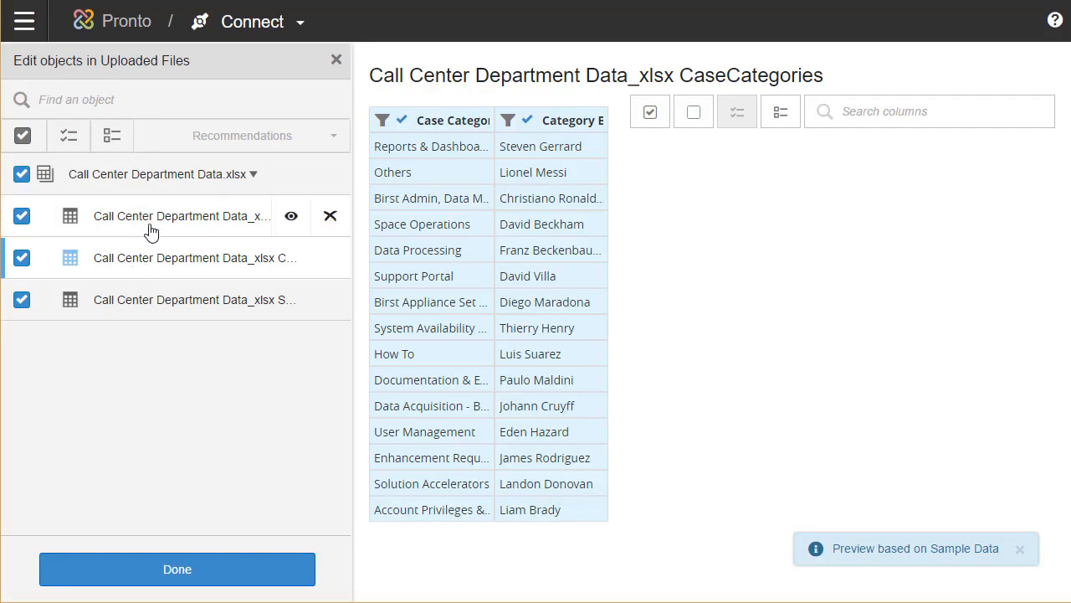
{"action": "left_click", "coordinate": [151, 231]}
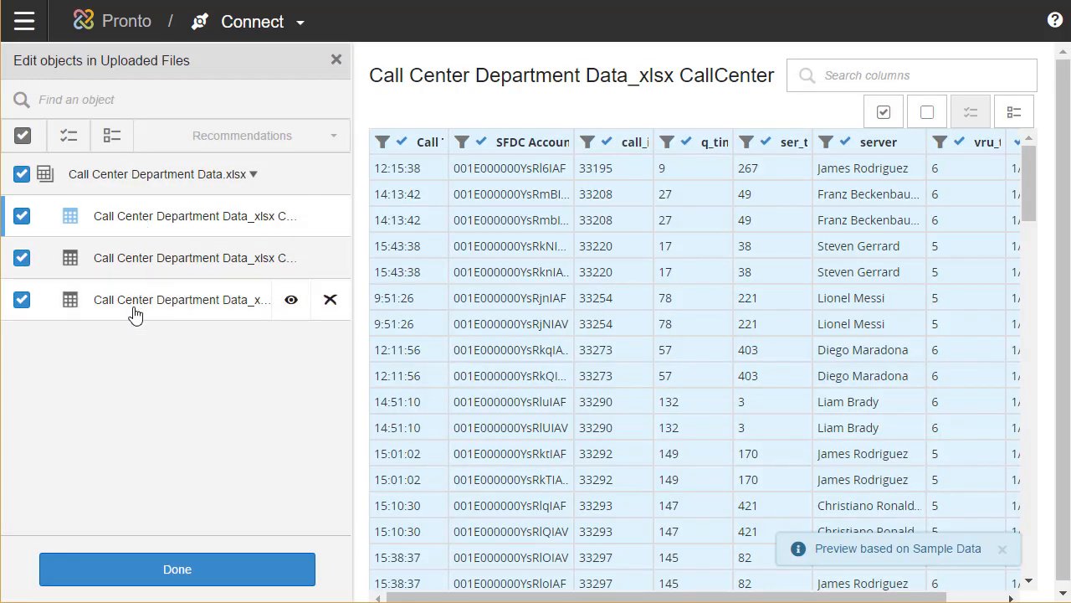
{"action": "left_click", "coordinate": [148, 309]}
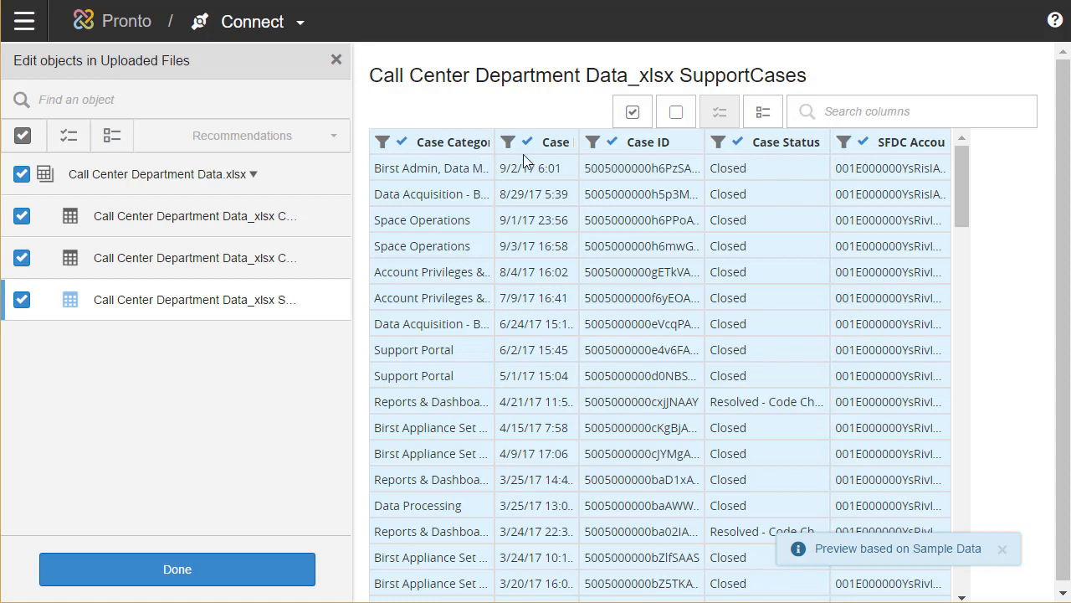
{"action": "left_click", "coordinate": [1003, 550]}
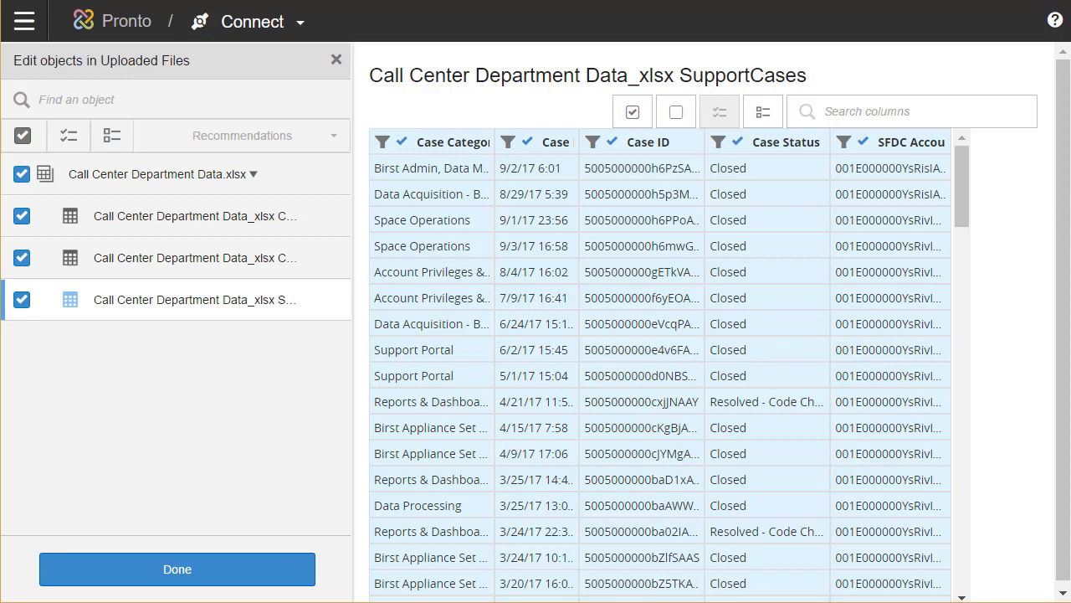
{"action": "left_click", "coordinate": [192, 579]}
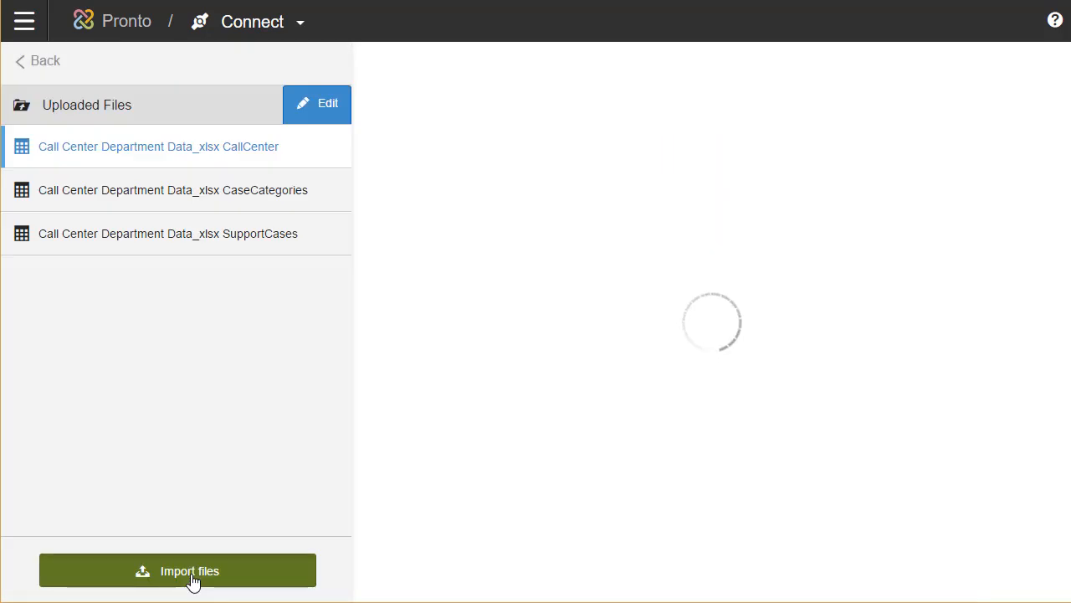
Import the three uploaded Call Center sheets and go back to the connections list.
{"action": "left_click", "coordinate": [192, 580]}
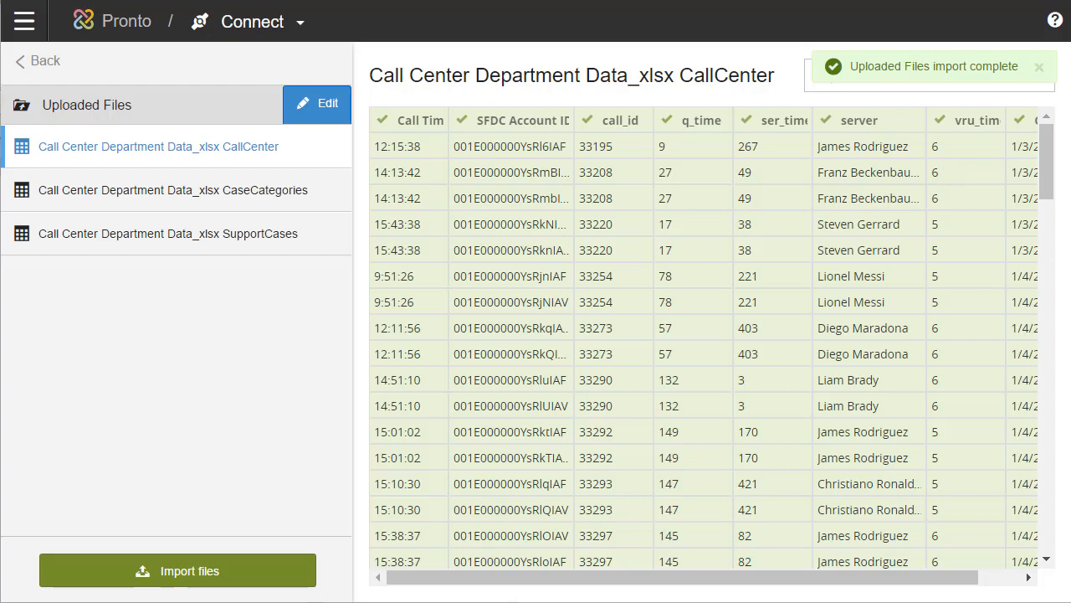
{"action": "left_click", "coordinate": [46, 60]}
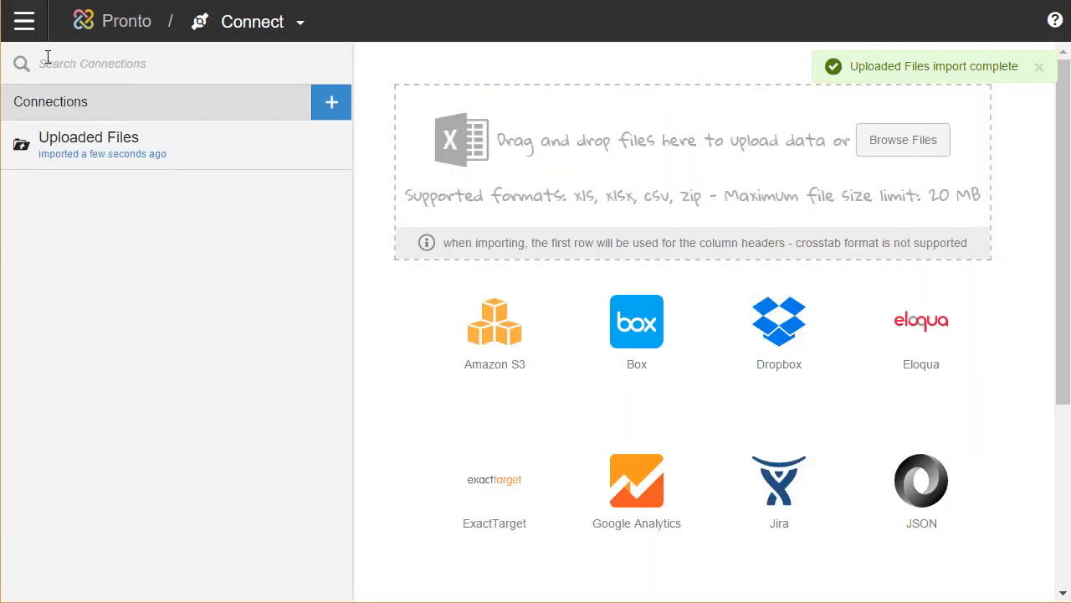
Save a new Salesforce connection named MySFDC with the account username and pasted password.
{"action": "left_click_drag", "start_coordinate": [1068, 390], "coordinate": [1070, 544]}
{"action": "left_click", "coordinate": [778, 548]}
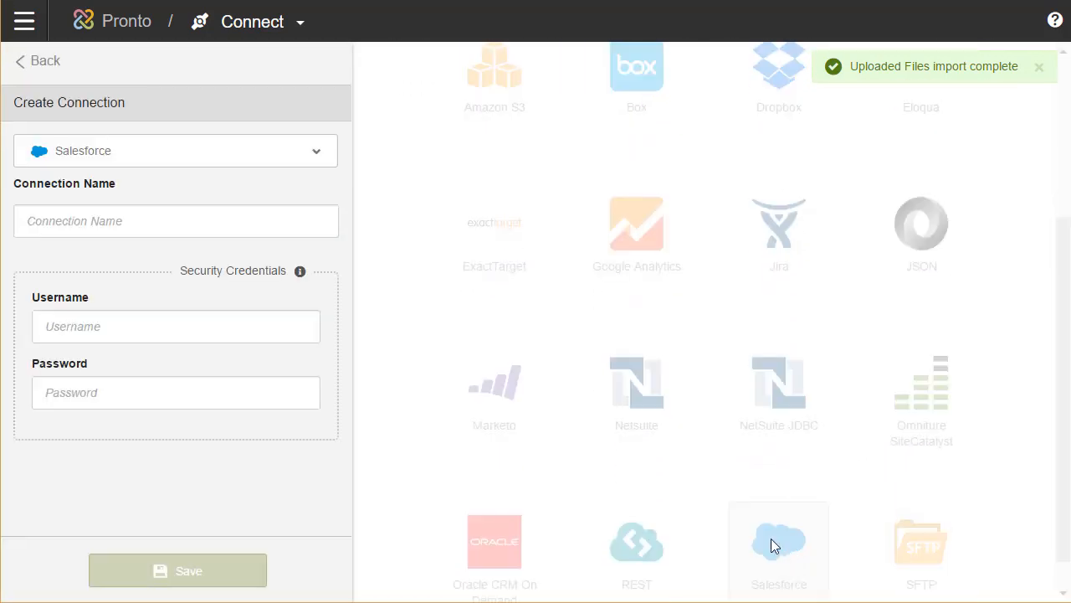
{"action": "left_click", "coordinate": [72, 216]}
{"action": "type", "text": "MySFDC"}
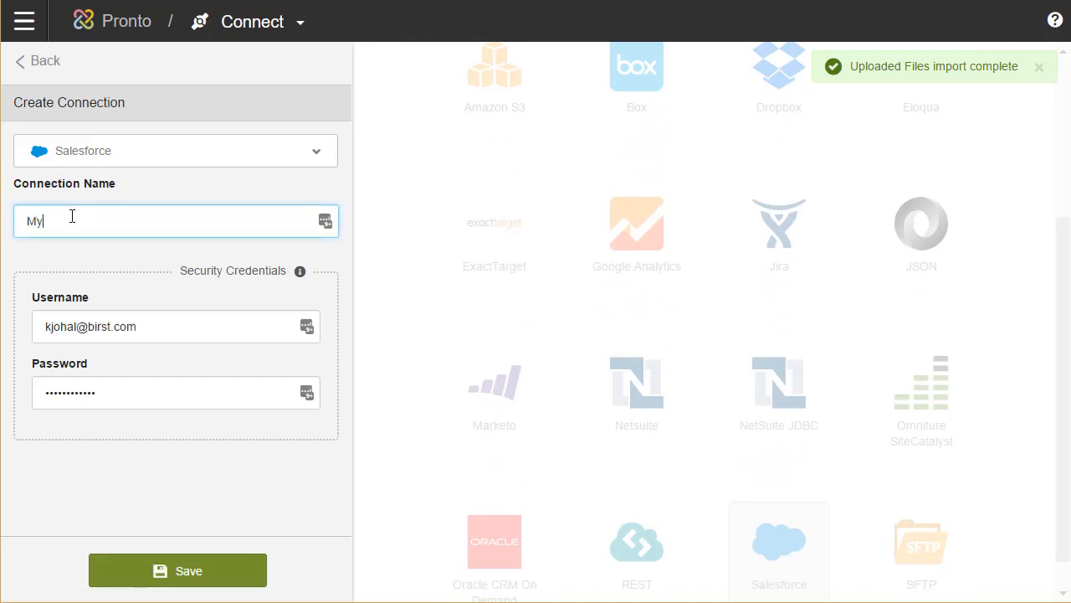
{"action": "key", "text": "Tab"}
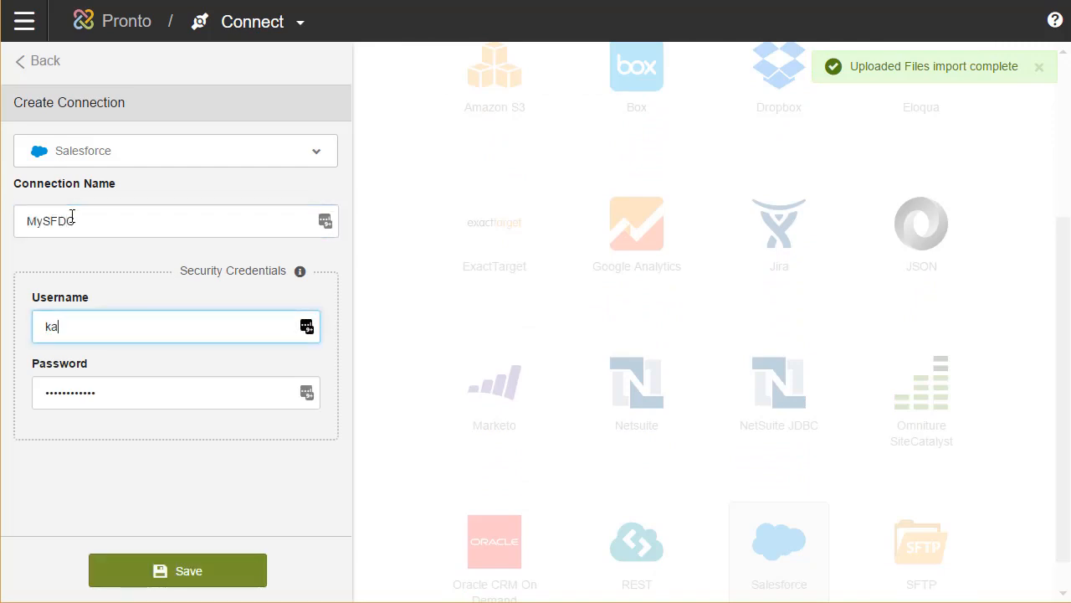
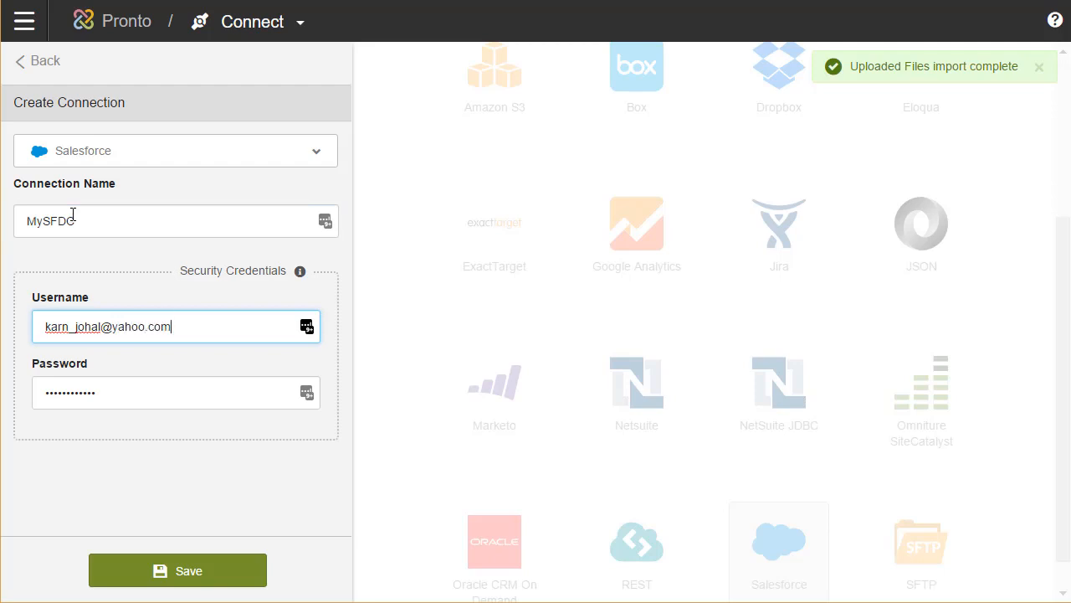
{"action": "key", "text": "Tab"}
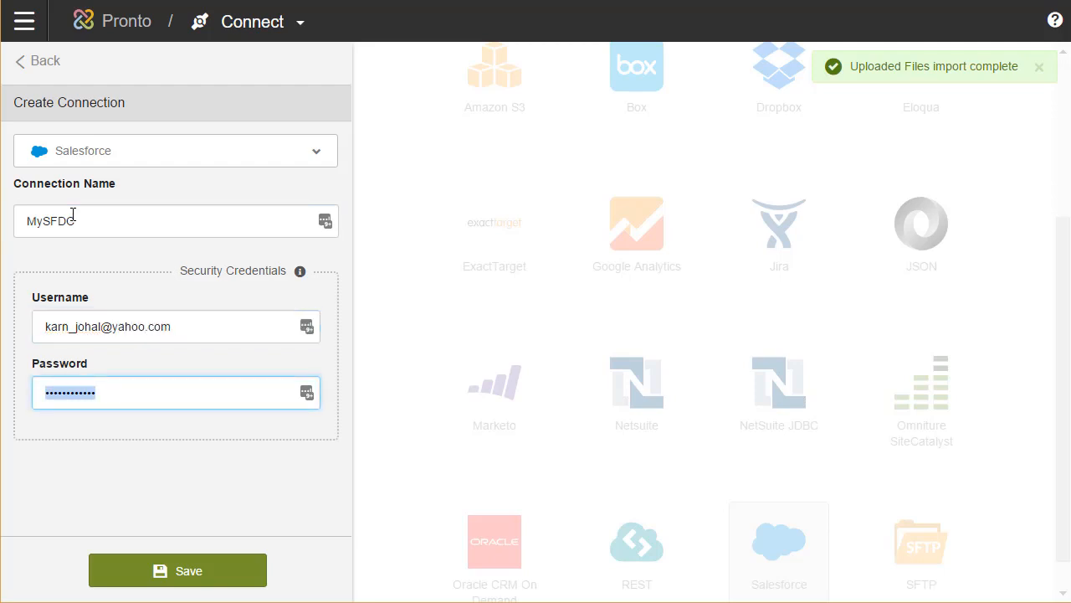
{"action": "key", "text": "ctrl+v"}
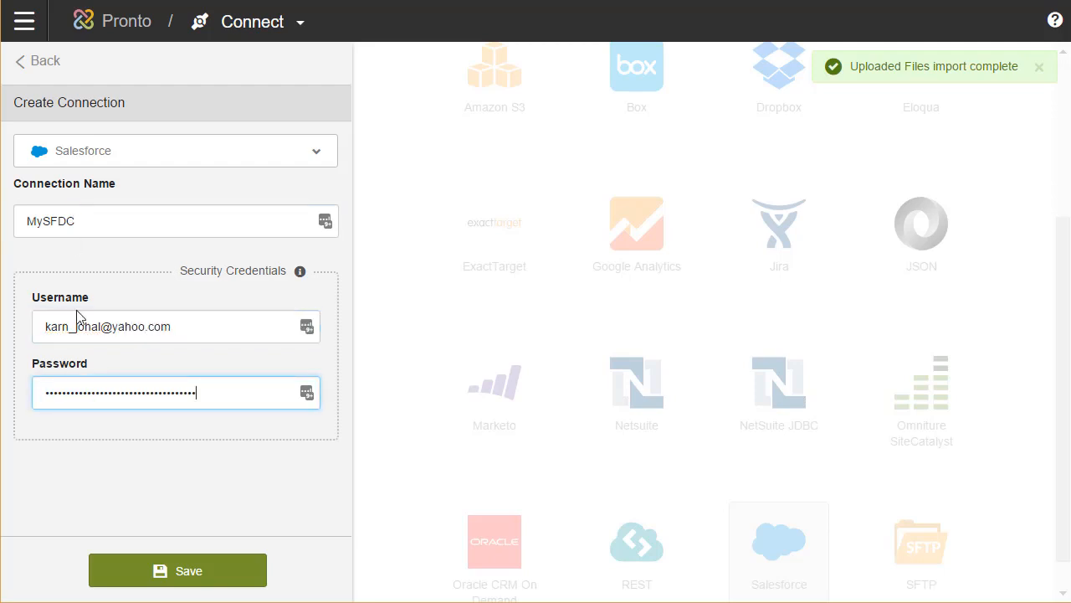
{"action": "left_click", "coordinate": [150, 576]}
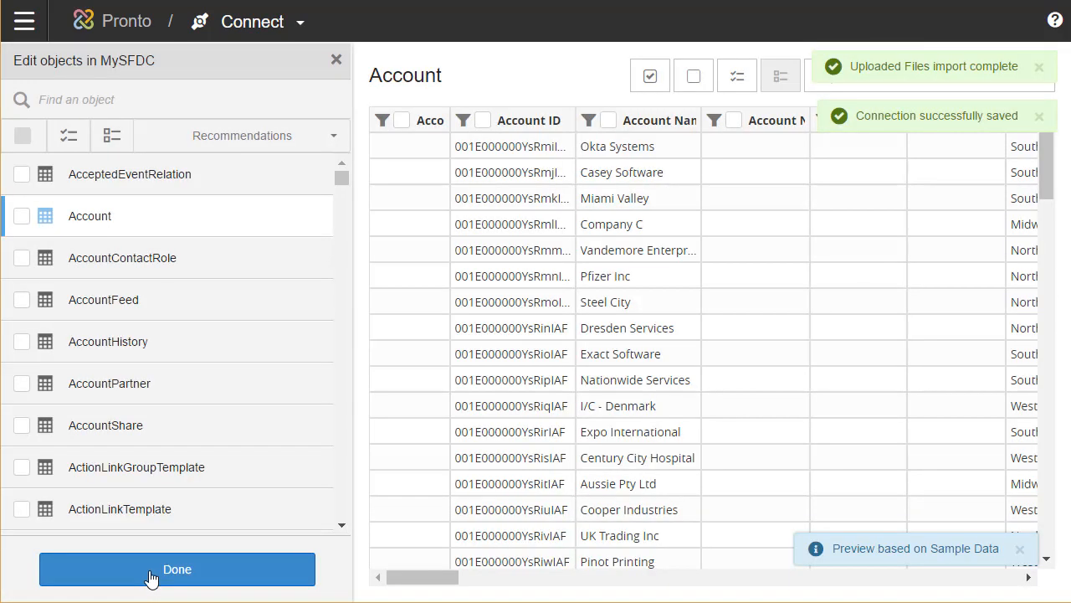
Select the Account ID, Account Name, region and account type columns, then save without filters.
{"action": "left_click", "coordinate": [484, 120]}
{"action": "left_click", "coordinate": [608, 121]}
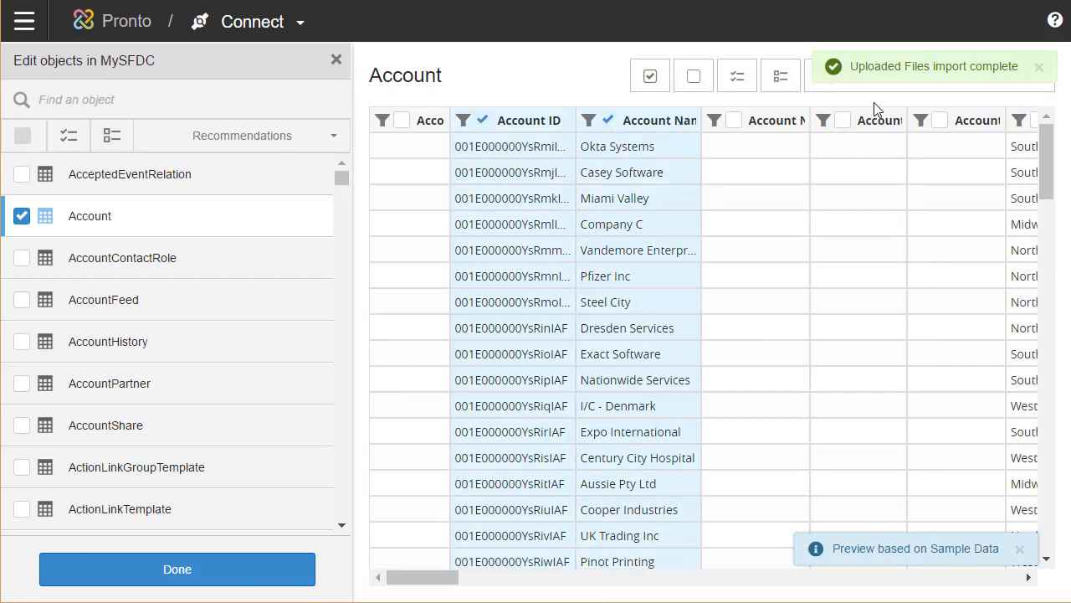
{"action": "left_click", "coordinate": [1038, 67]}
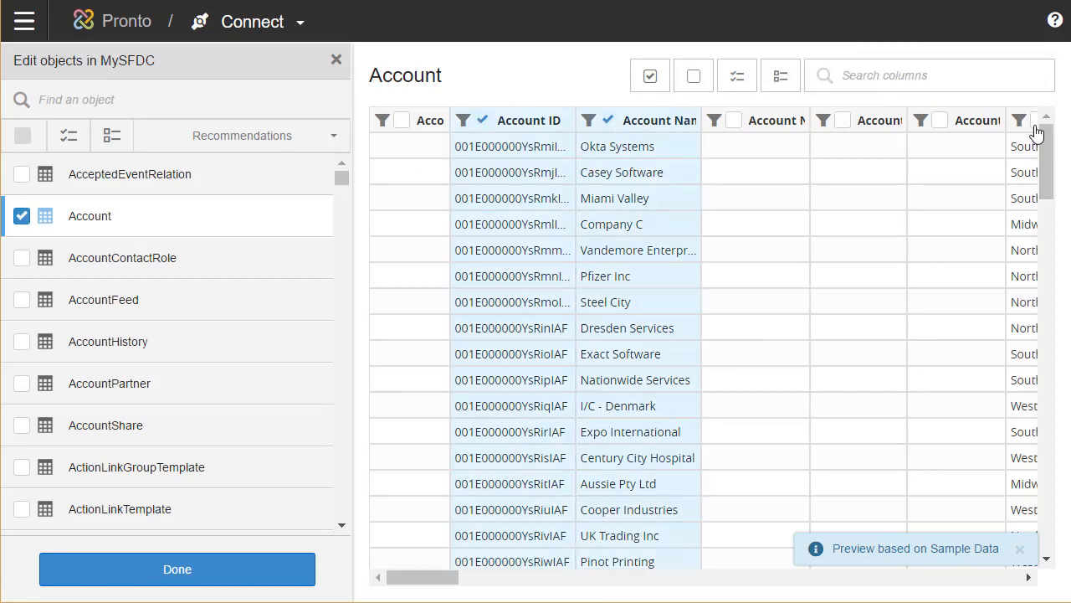
{"action": "left_click", "coordinate": [1036, 123]}
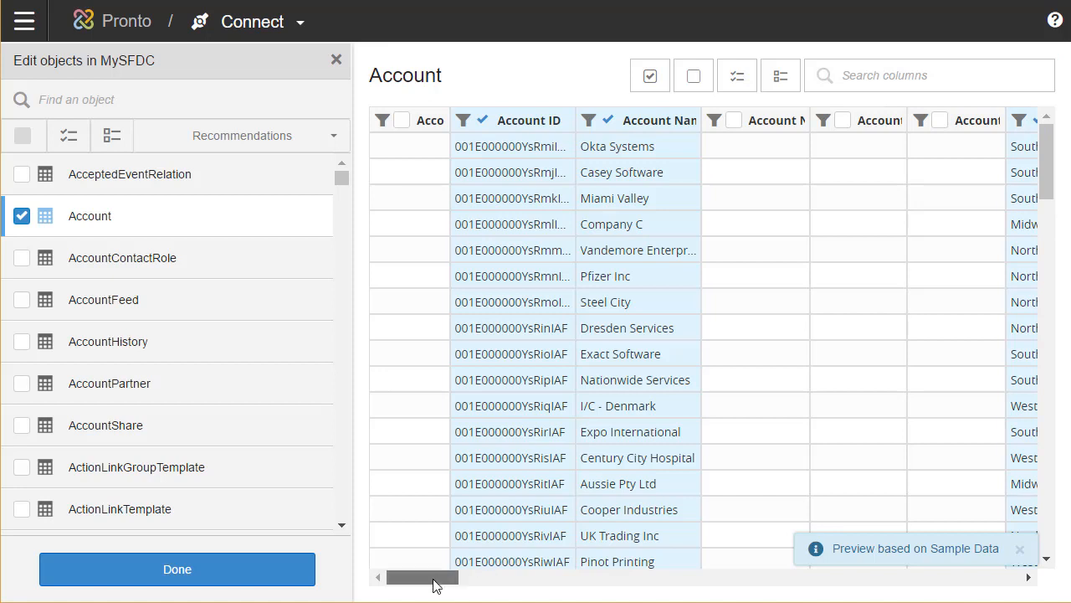
{"action": "left_click_drag", "start_coordinate": [435, 577], "coordinate": [485, 576]}
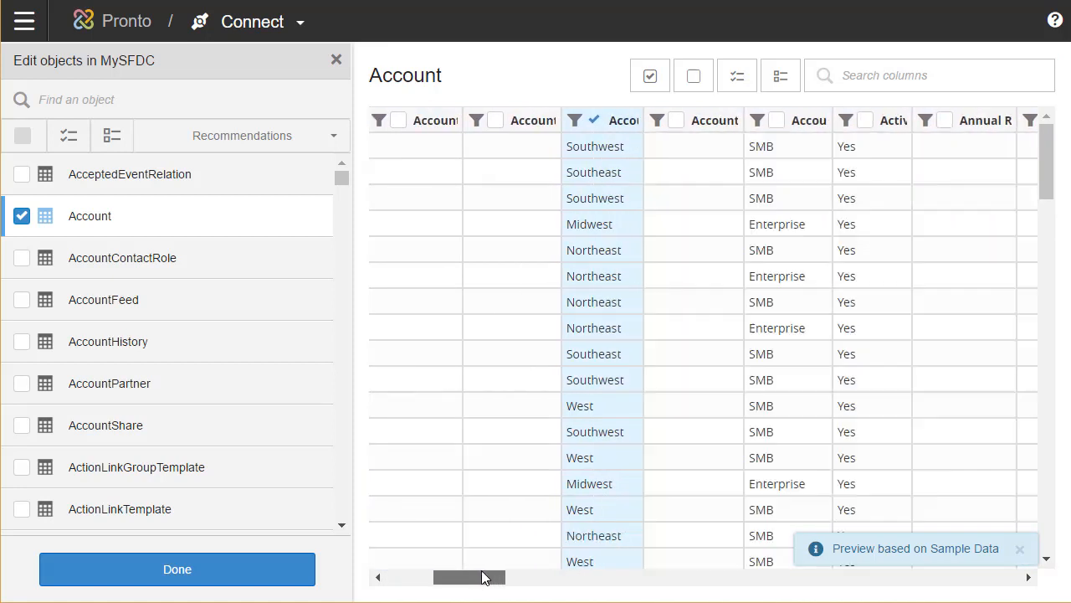
{"action": "left_click", "coordinate": [782, 127]}
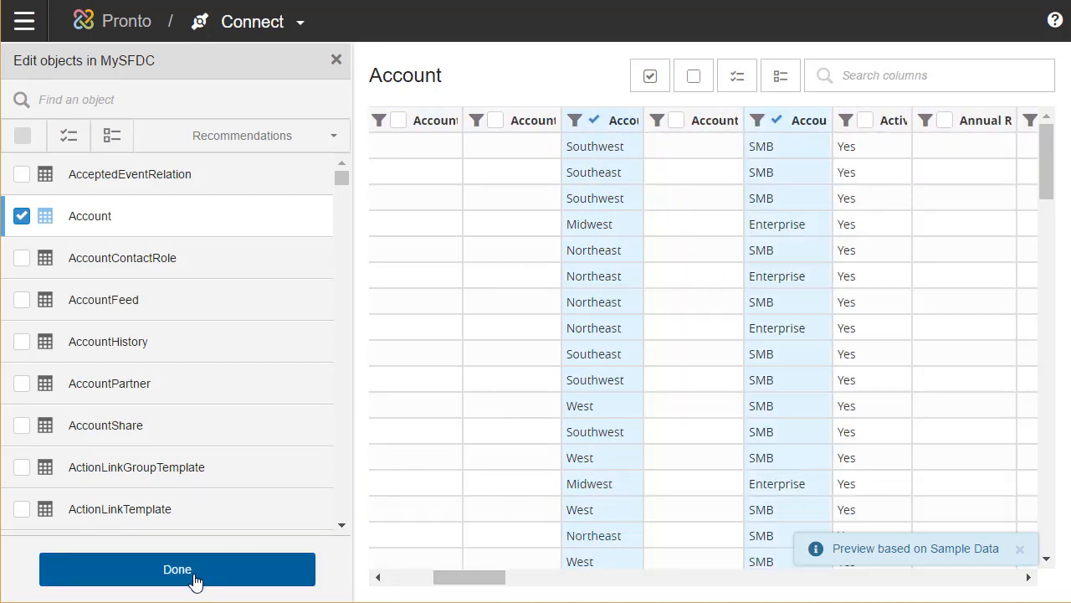
{"action": "left_click_drag", "start_coordinate": [474, 579], "coordinate": [401, 578]}
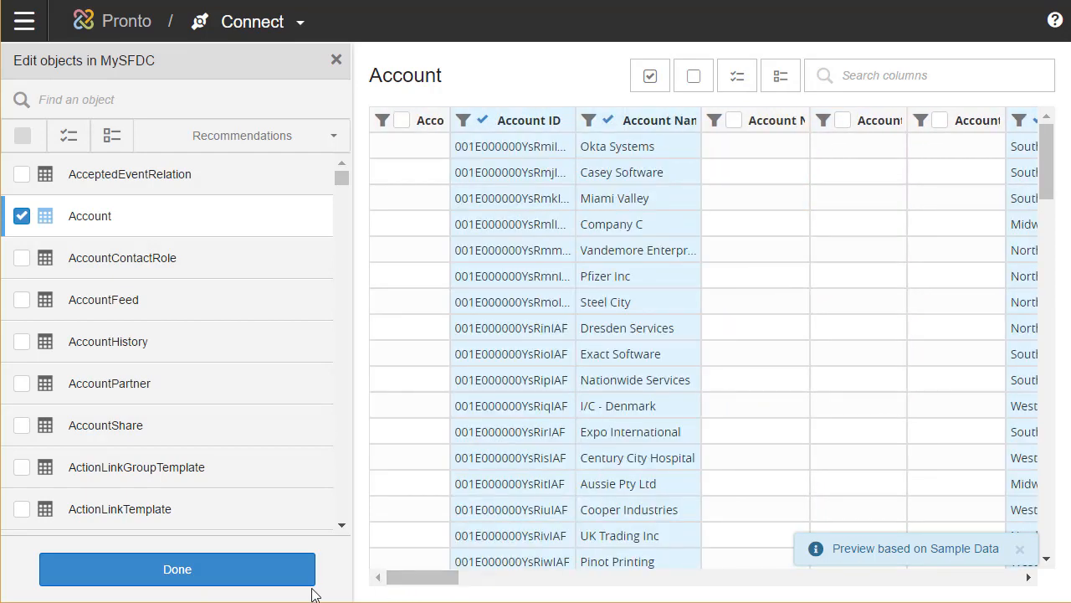
{"action": "left_click", "coordinate": [189, 572]}
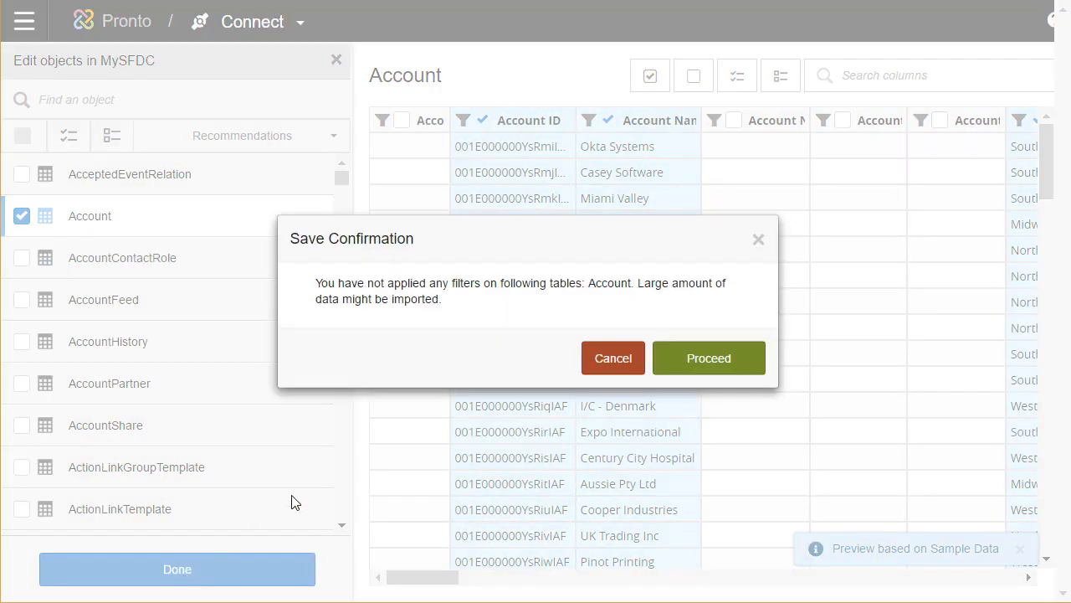
{"action": "left_click", "coordinate": [711, 368]}
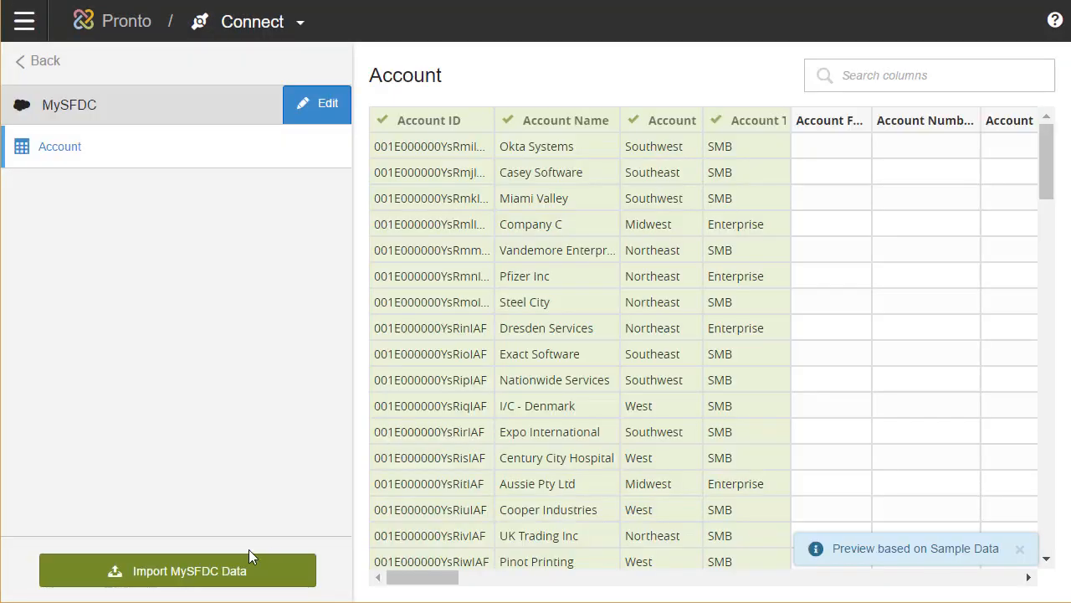
Import the MySFDC Account data and open the data stage list.
{"action": "left_click", "coordinate": [215, 573]}
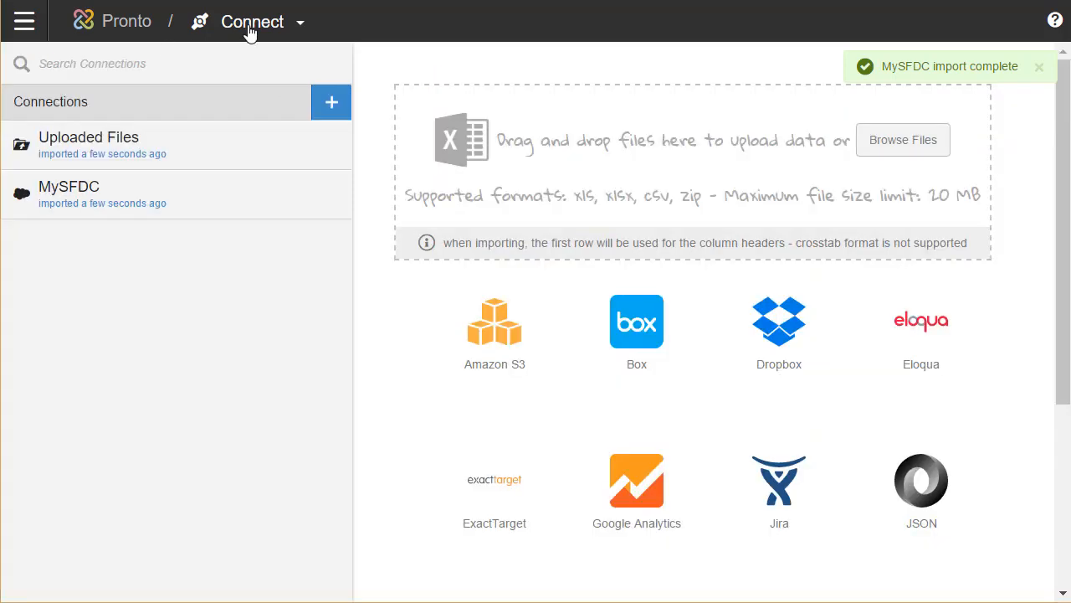
{"action": "left_click", "coordinate": [251, 23]}
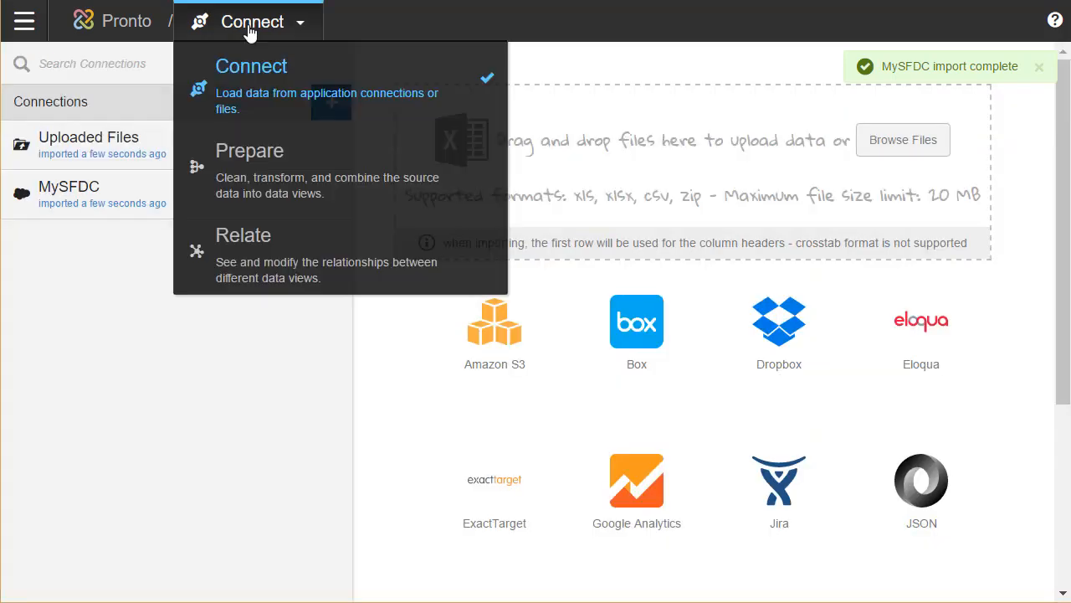
In Prepare, preview MySFDC_Account, then create a prepared source named Cases from SupportCases.
{"action": "left_click", "coordinate": [267, 178]}
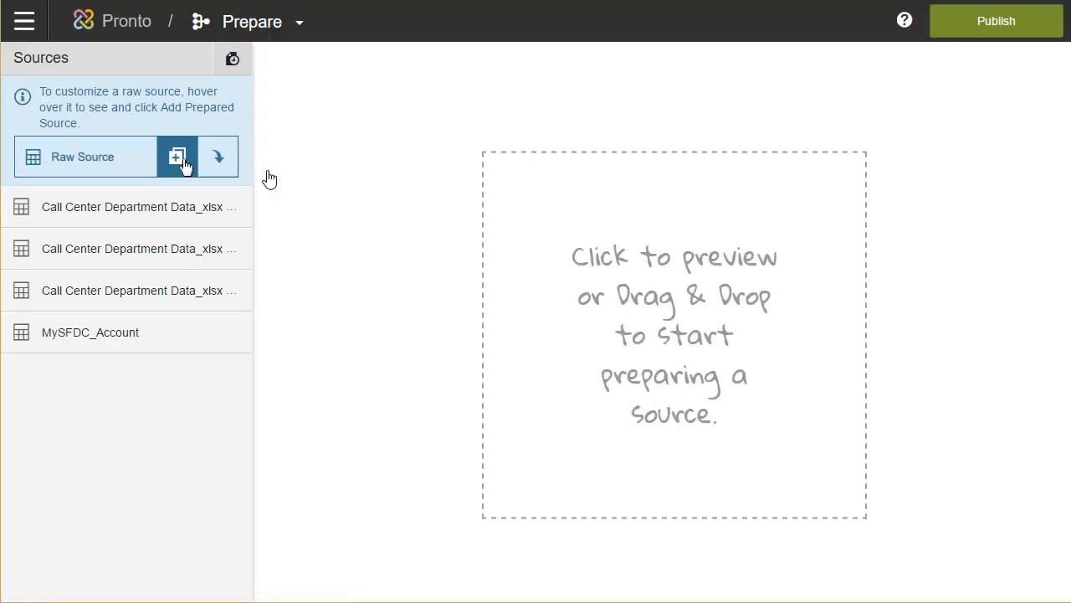
{"action": "left_click", "coordinate": [124, 332]}
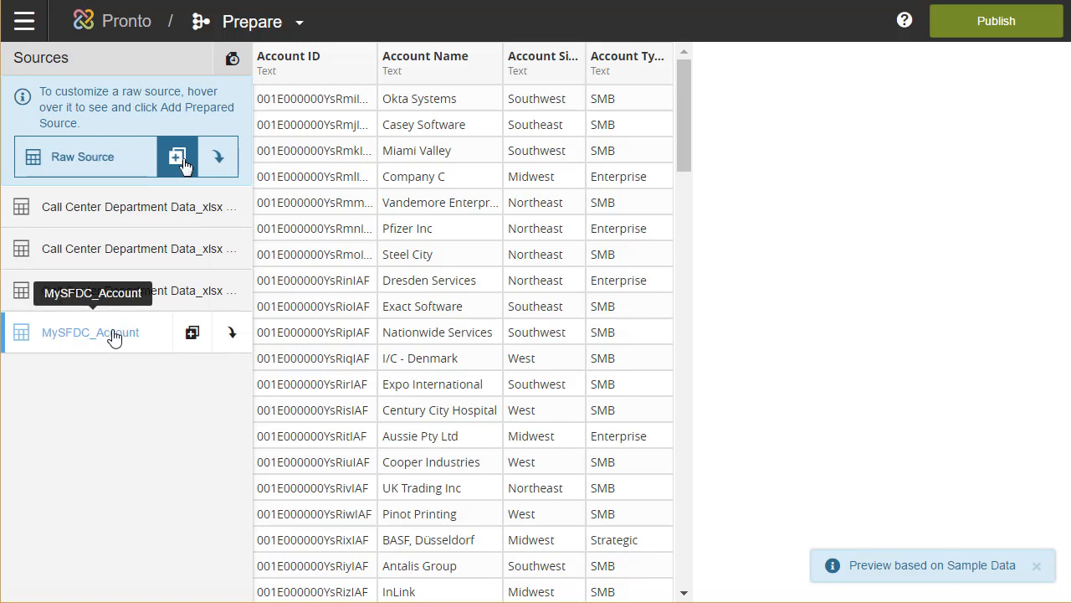
{"action": "left_click", "coordinate": [195, 290]}
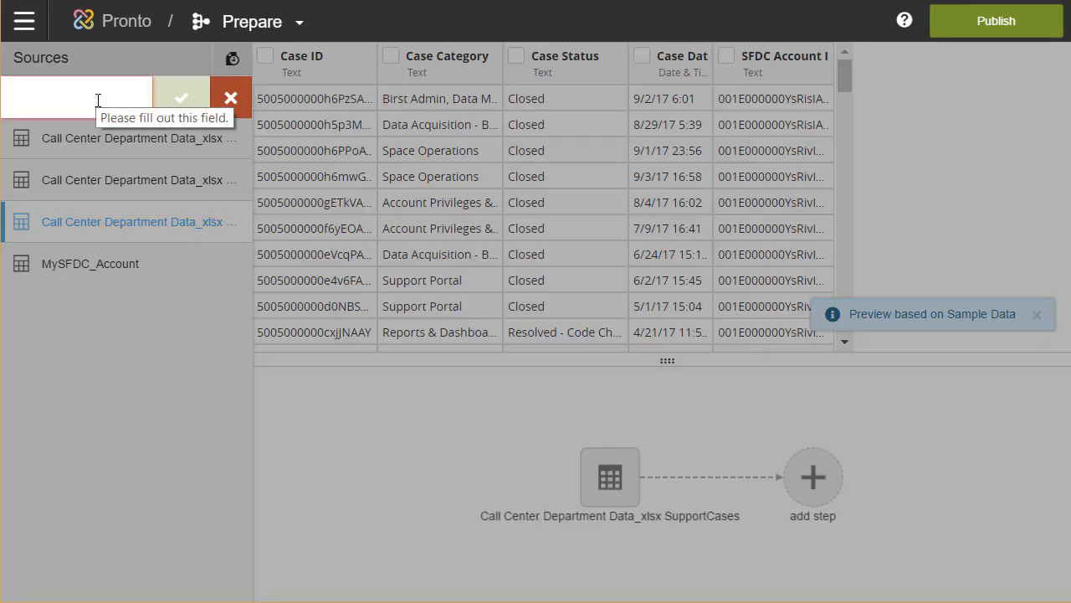
{"action": "type", "text": "Cases"}
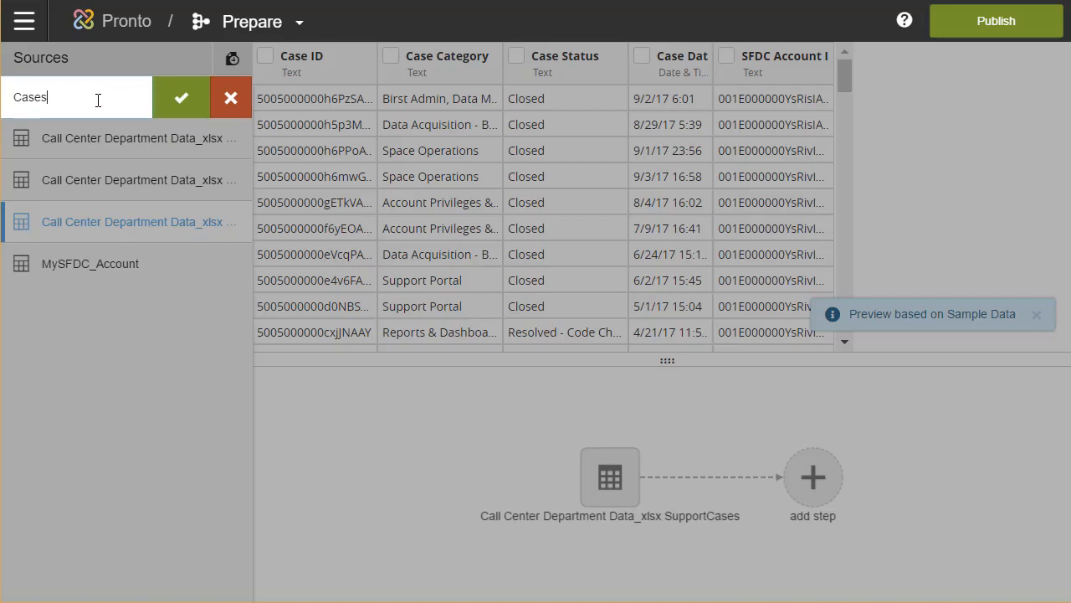
{"action": "left_click", "coordinate": [179, 104]}
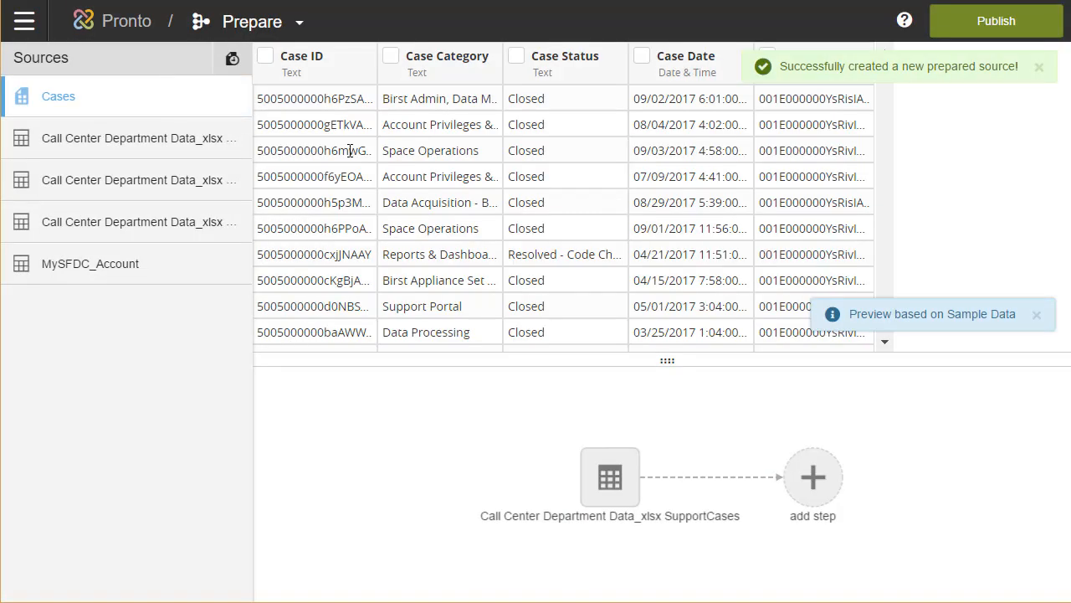
{"action": "left_click", "coordinate": [1039, 68]}
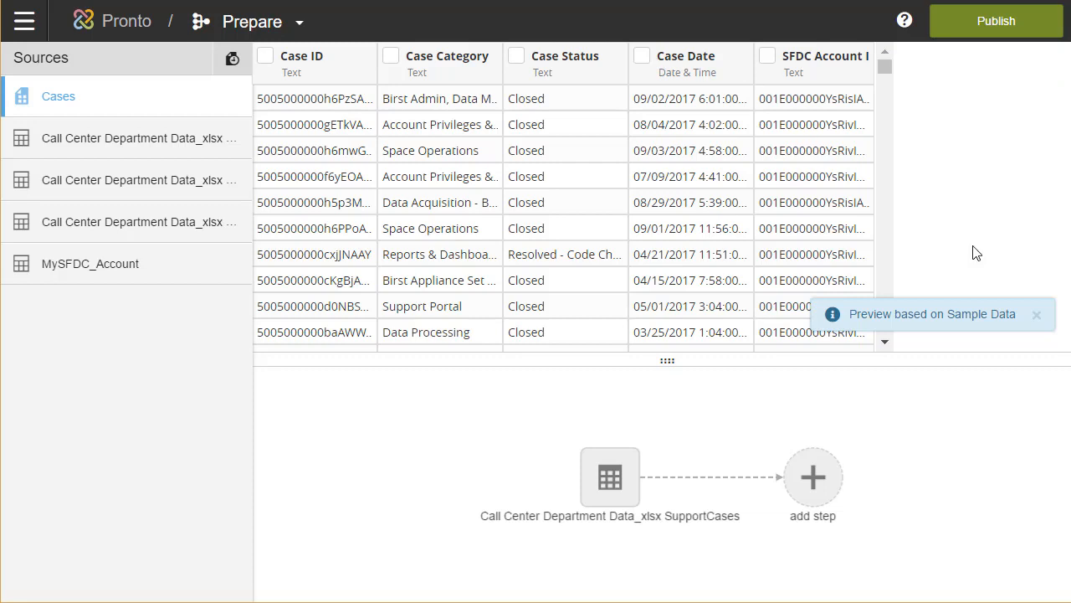
Extract the hour from Case Date using the Date Extract > Hour transform.
{"action": "left_click", "coordinate": [641, 56]}
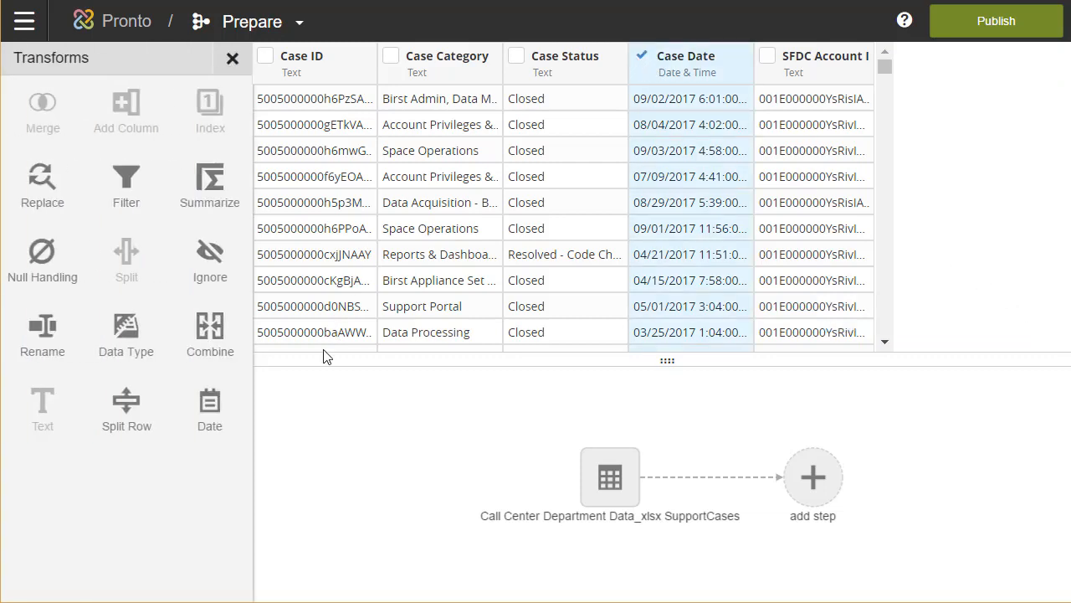
{"action": "left_click", "coordinate": [208, 405]}
{"action": "left_click", "coordinate": [418, 395]}
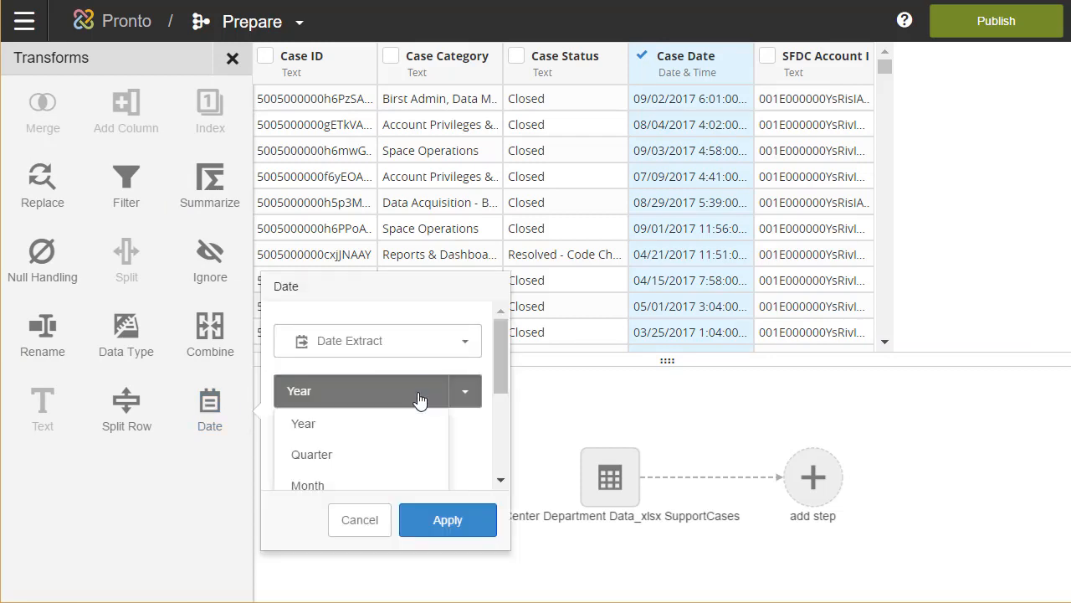
{"action": "scroll", "coordinate": [354, 464], "scroll_direction": "down", "scroll_amount": 5}
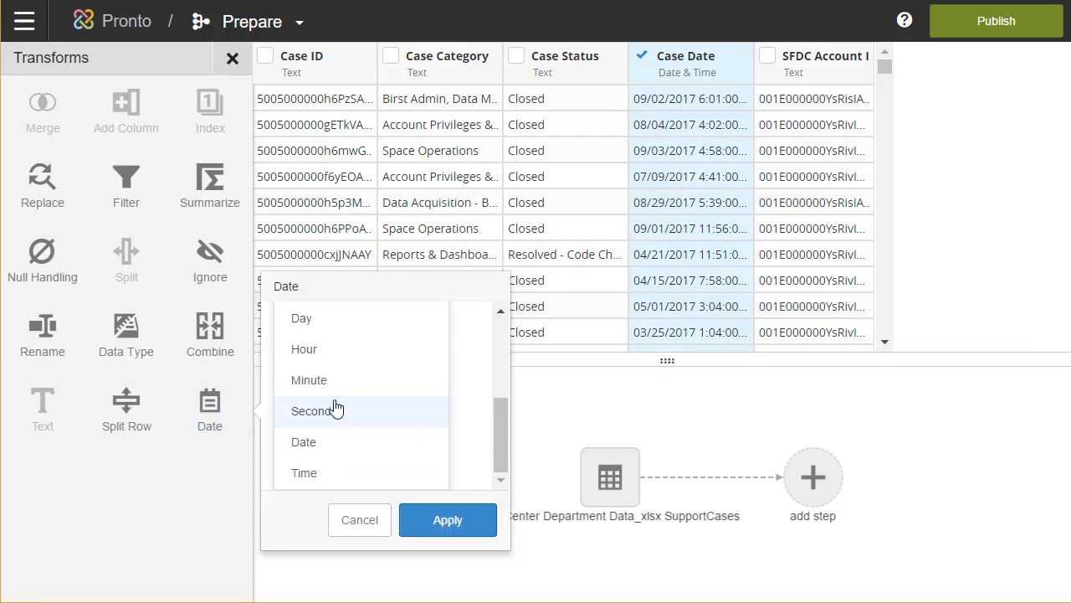
{"action": "left_click", "coordinate": [312, 351]}
{"action": "left_click", "coordinate": [450, 520]}
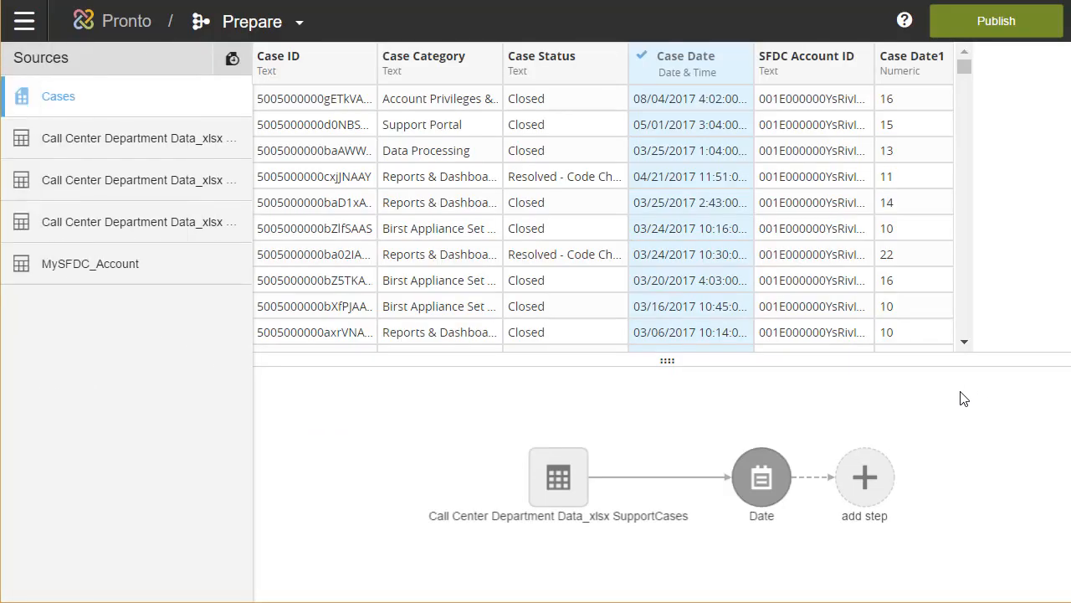
Rename the resulting Case Date1 column to Hour of Day.
{"action": "left_click", "coordinate": [875, 475]}
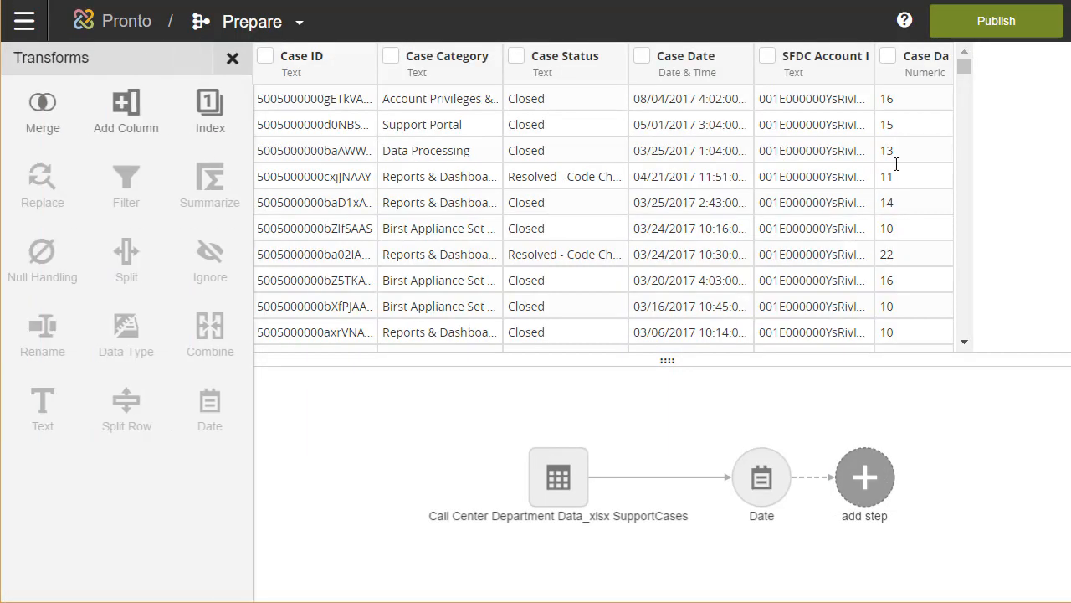
{"action": "double_click", "coordinate": [938, 55]}
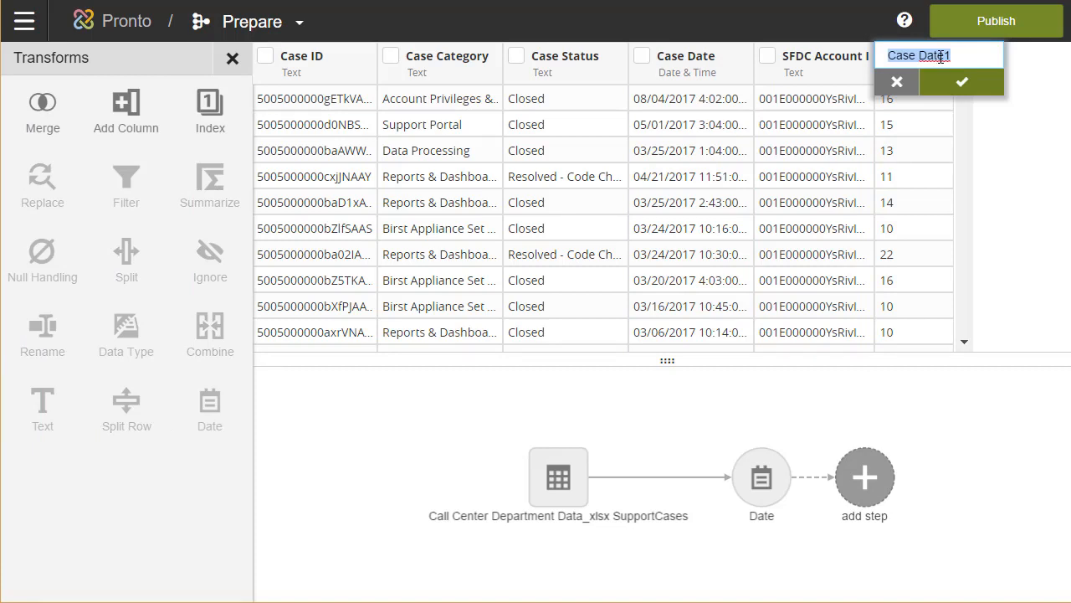
{"action": "type", "text": "Hour of Day"}
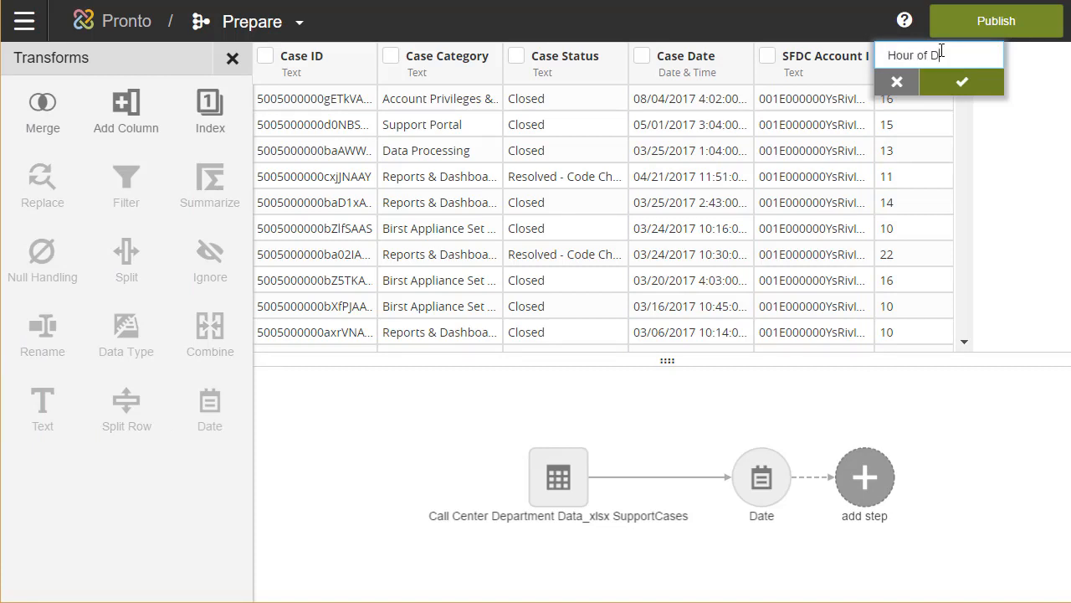
{"action": "left_click", "coordinate": [965, 84]}
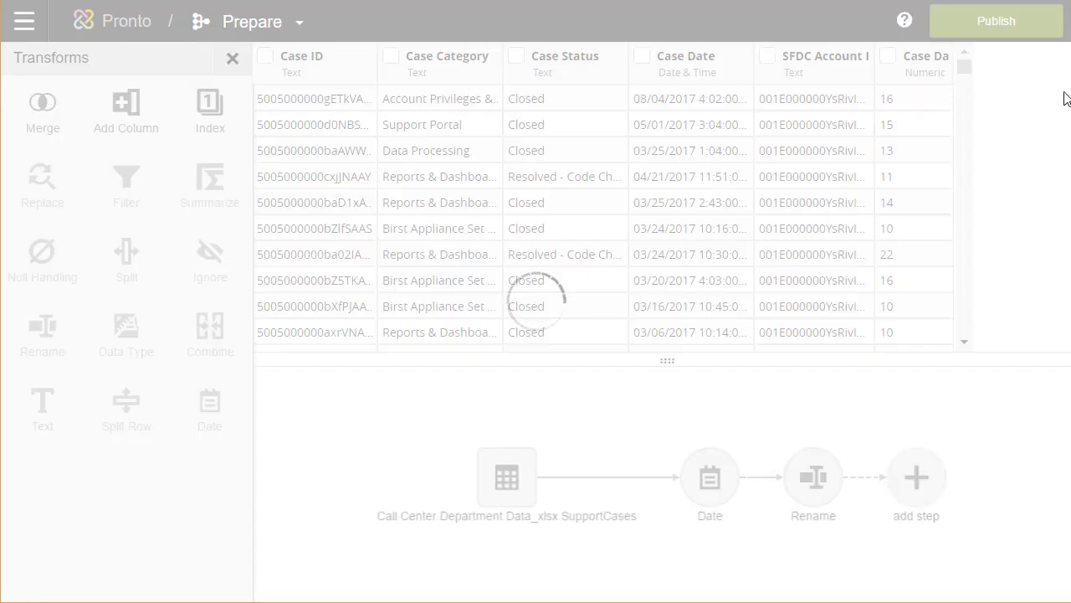
Add a Merge step joining Cases with the Call Center Department Data_xlsx CaseCategories table.
{"action": "left_click", "coordinate": [923, 482]}
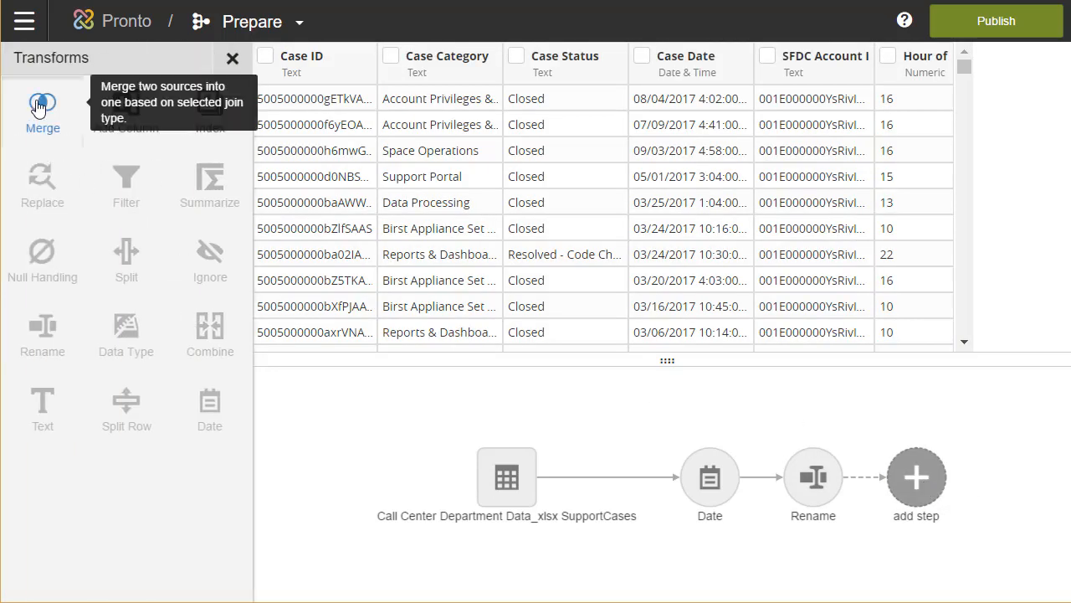
{"action": "left_click", "coordinate": [37, 106]}
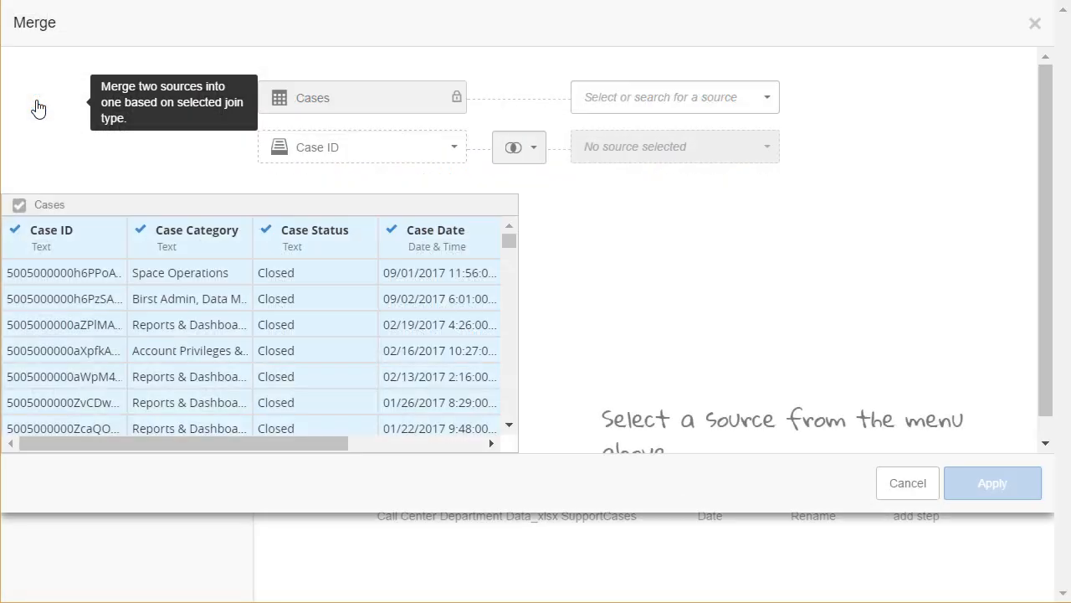
{"action": "left_click", "coordinate": [648, 97]}
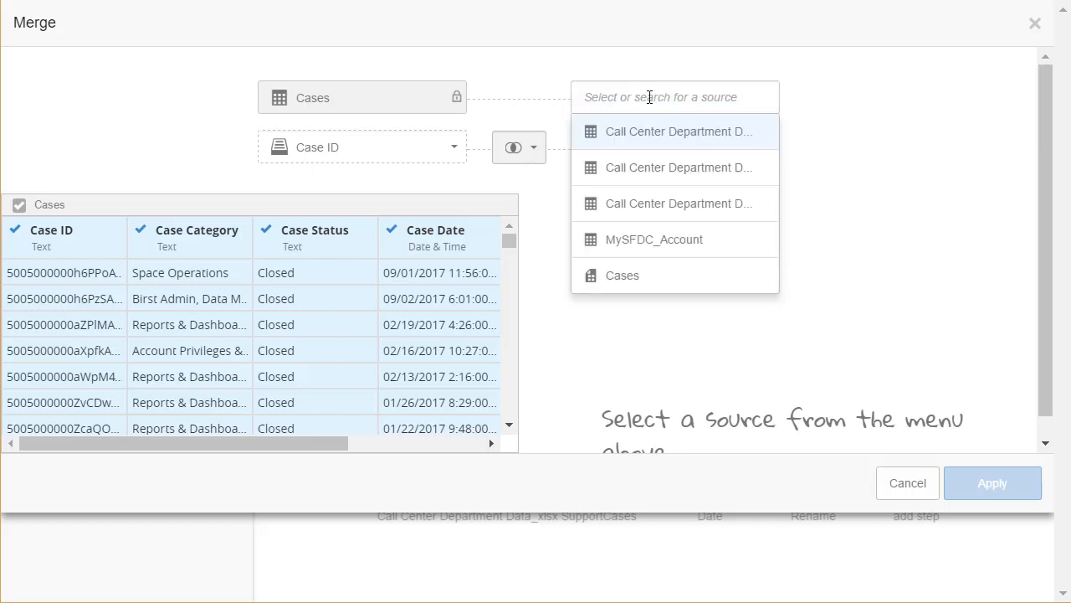
{"action": "left_click", "coordinate": [670, 172]}
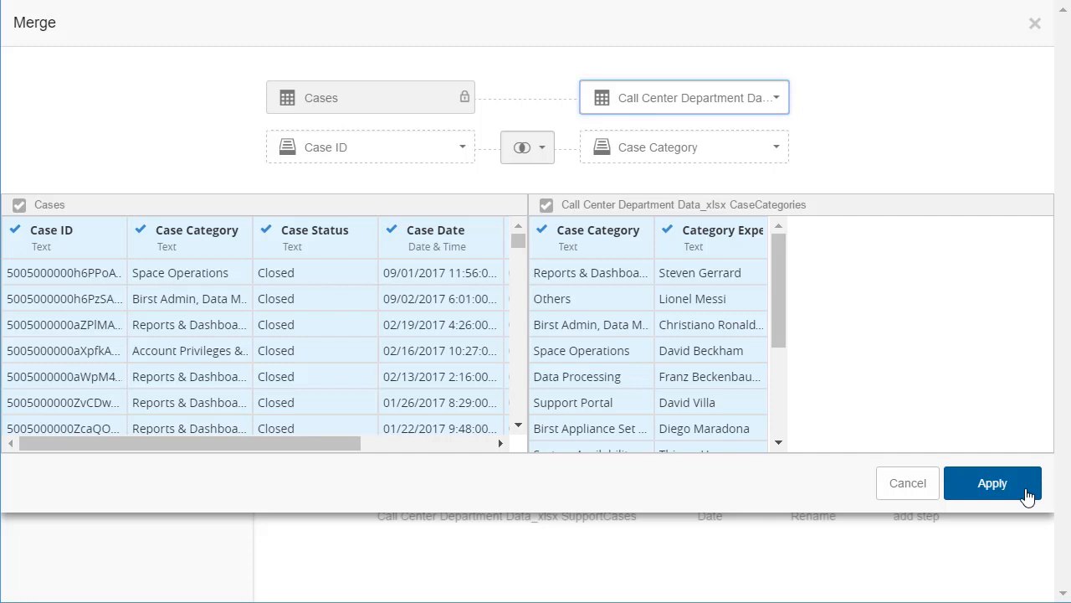
{"action": "left_click", "coordinate": [992, 484]}
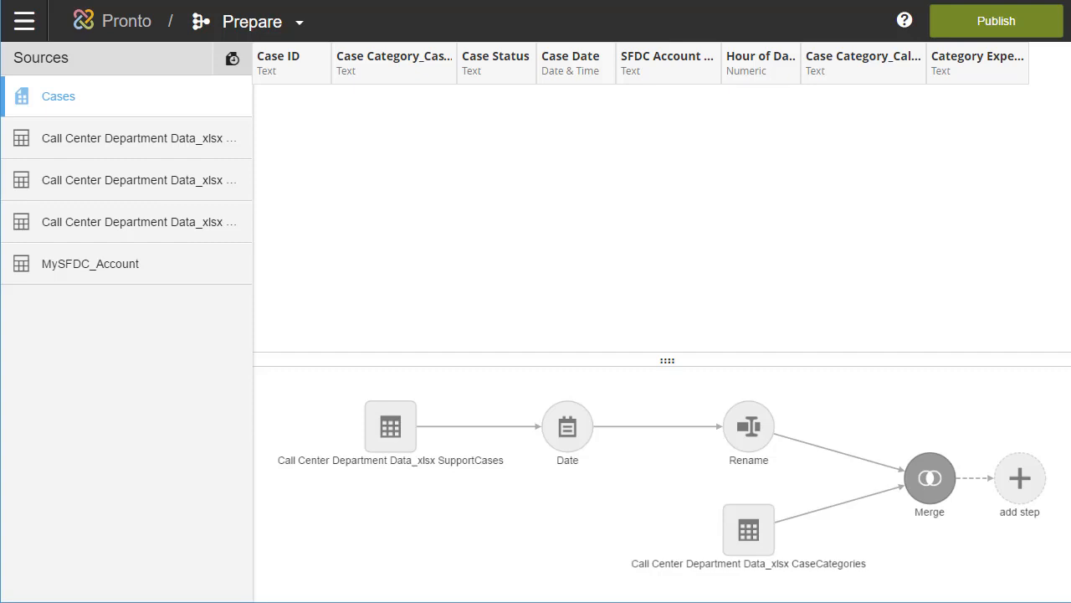
Rejoin the merge on Case Category and drop CaseCategories' duplicate Case Category column.
{"action": "mouse_move", "coordinate": [937, 486]}
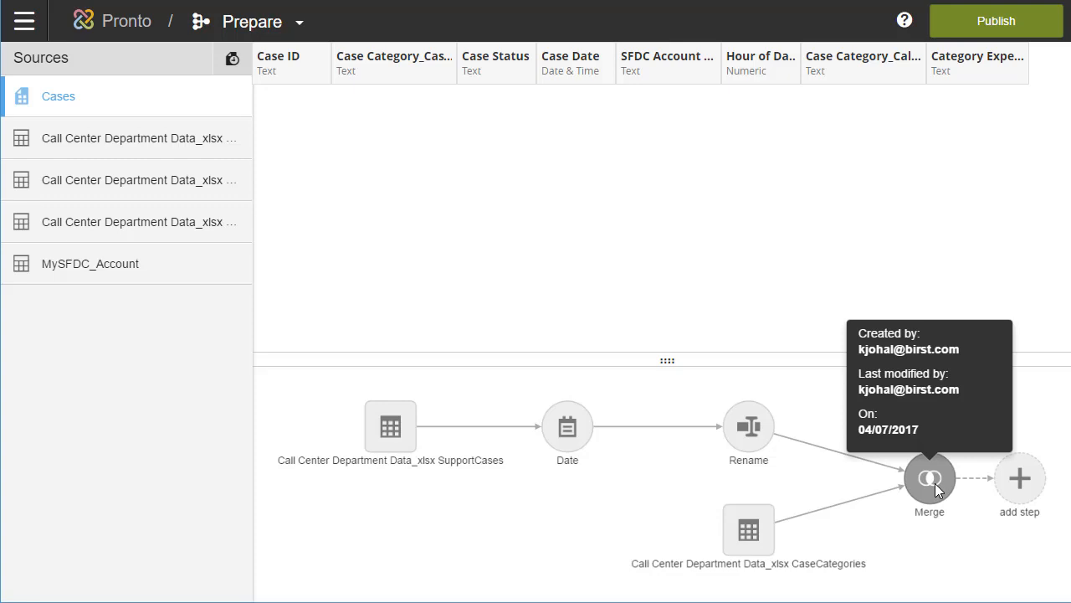
{"action": "left_click", "coordinate": [935, 483]}
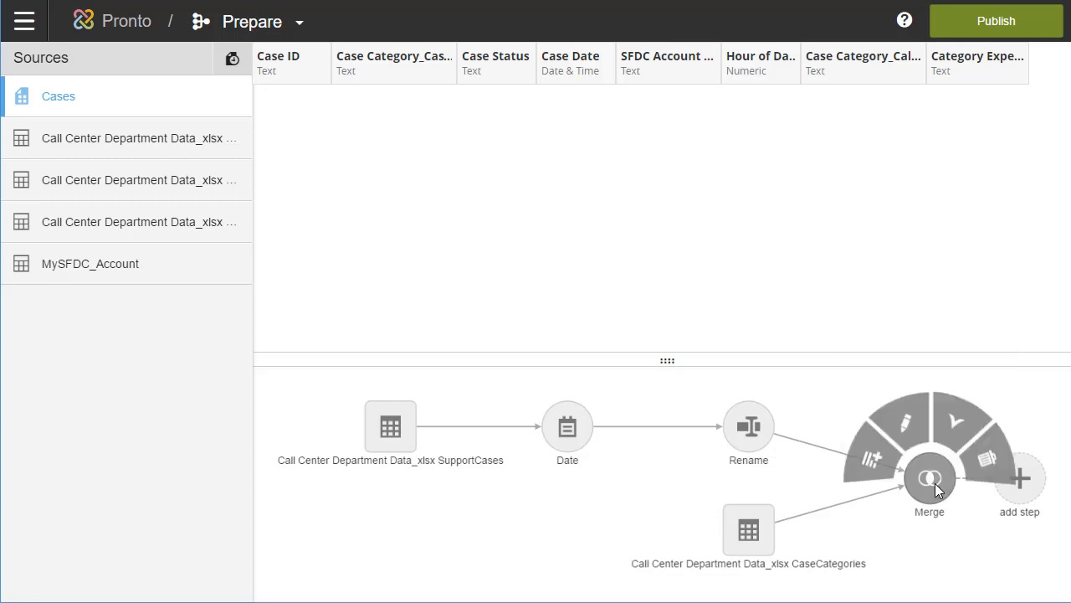
{"action": "left_click", "coordinate": [911, 431]}
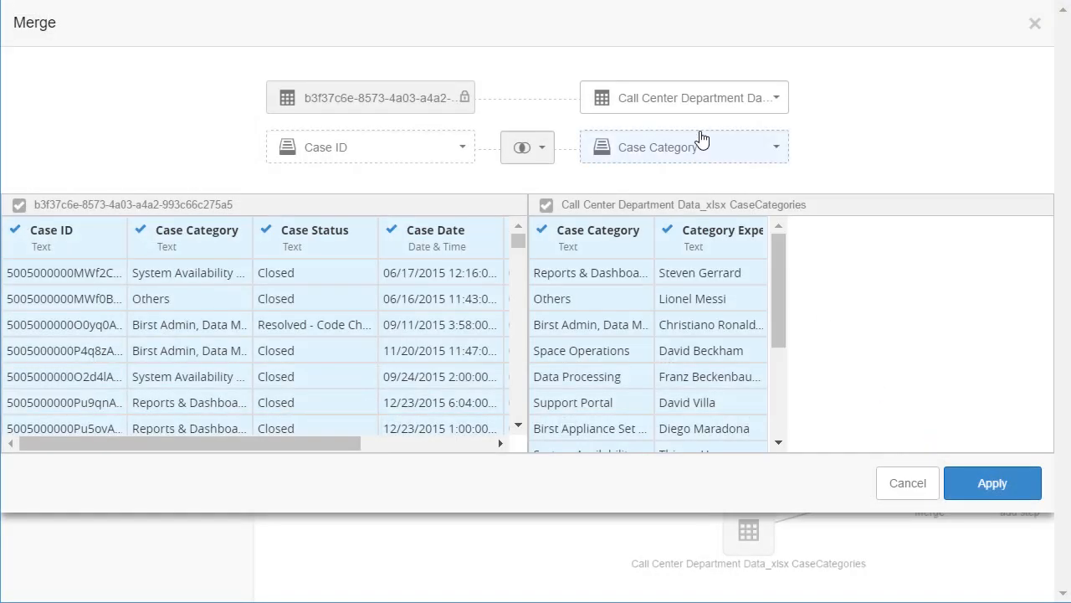
{"action": "left_click", "coordinate": [708, 153]}
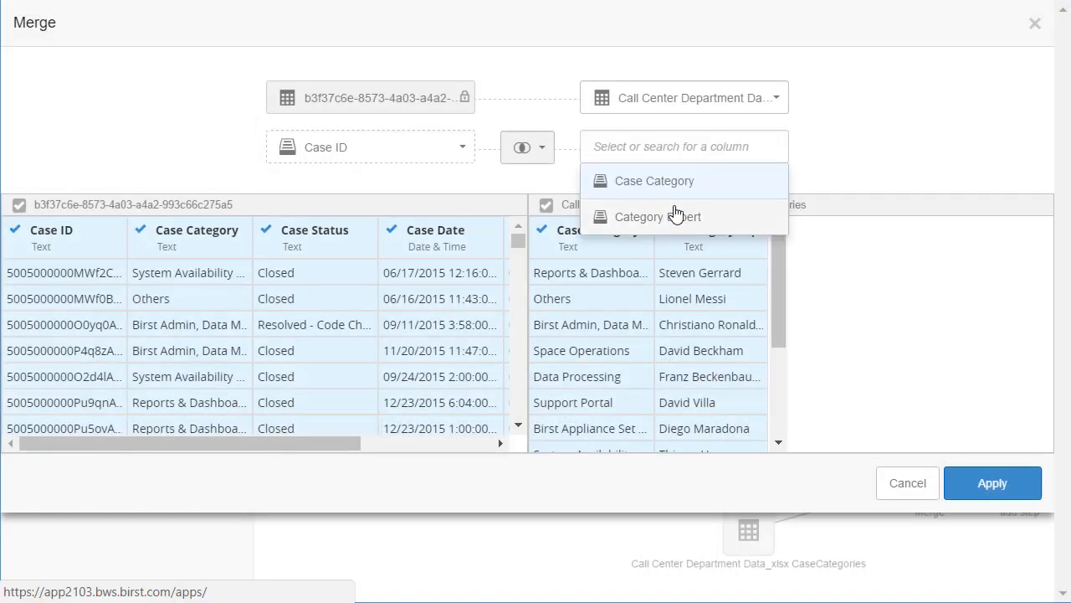
{"action": "left_click", "coordinate": [442, 151]}
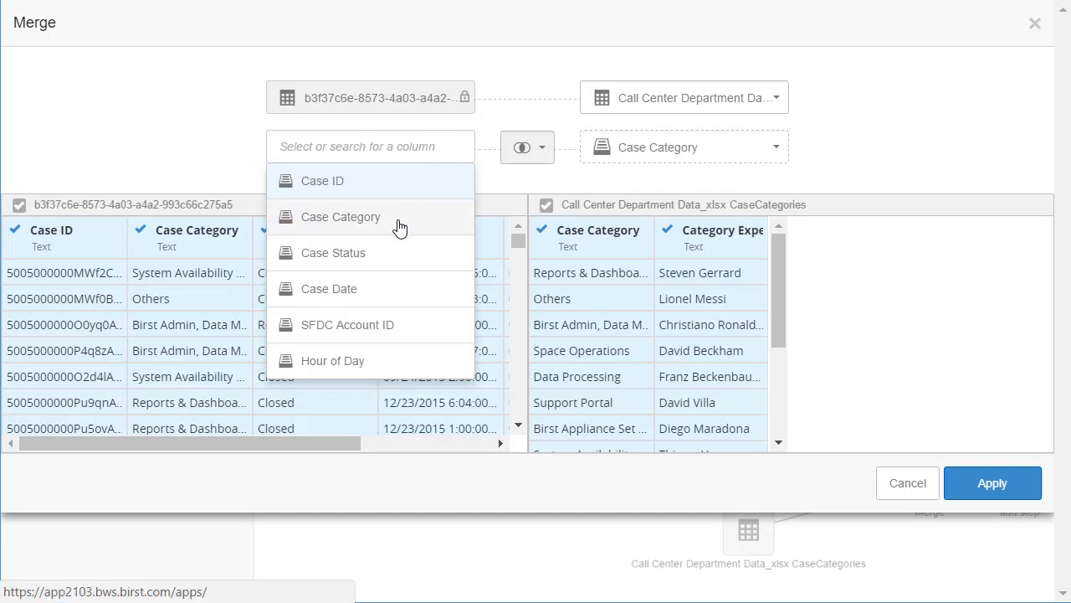
{"action": "left_click", "coordinate": [404, 219]}
{"action": "left_click", "coordinate": [542, 236]}
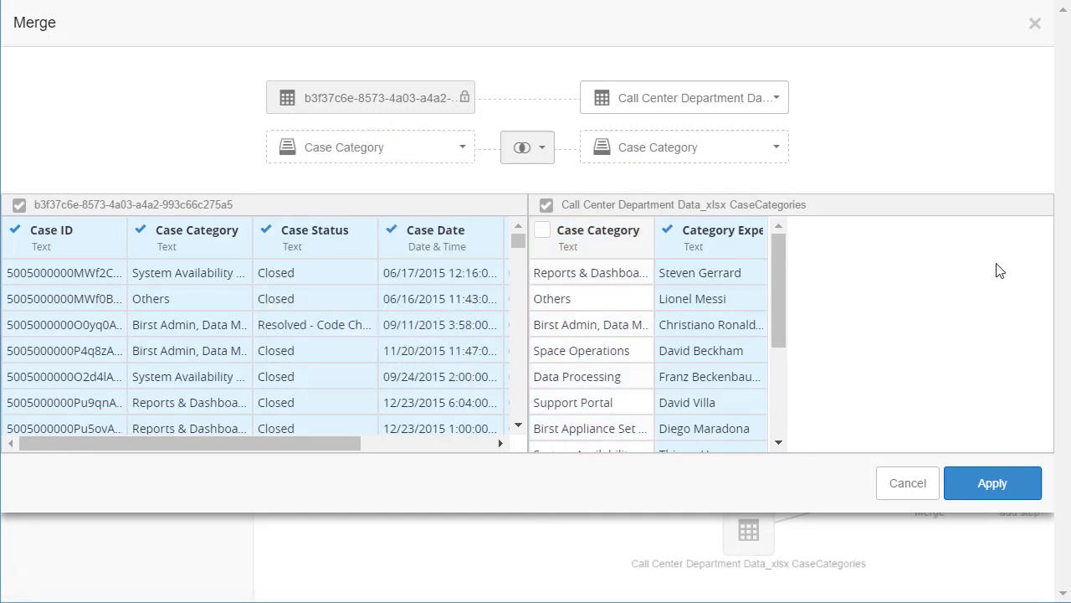
{"action": "left_click", "coordinate": [1004, 486]}
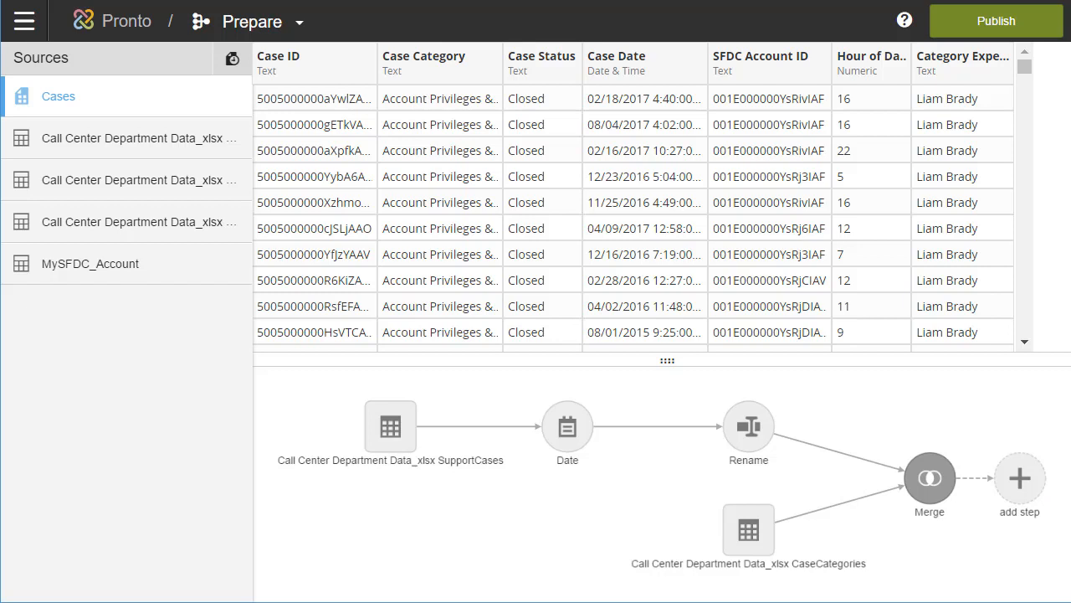
Add a Numeric column named Count of Cases with BQL expression 1.
{"action": "left_click", "coordinate": [1029, 486]}
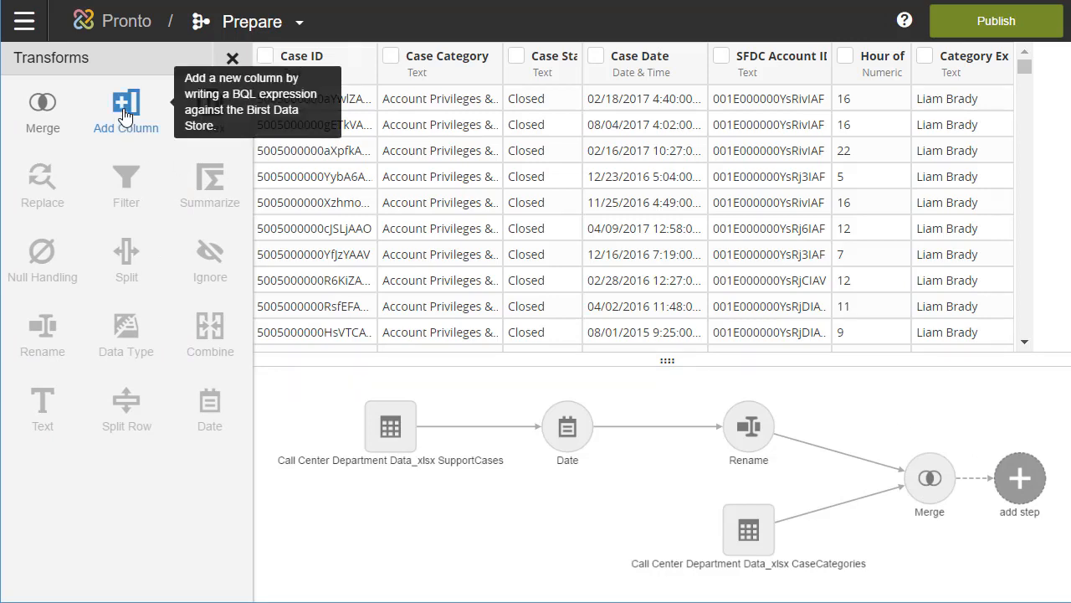
{"action": "left_click", "coordinate": [126, 117]}
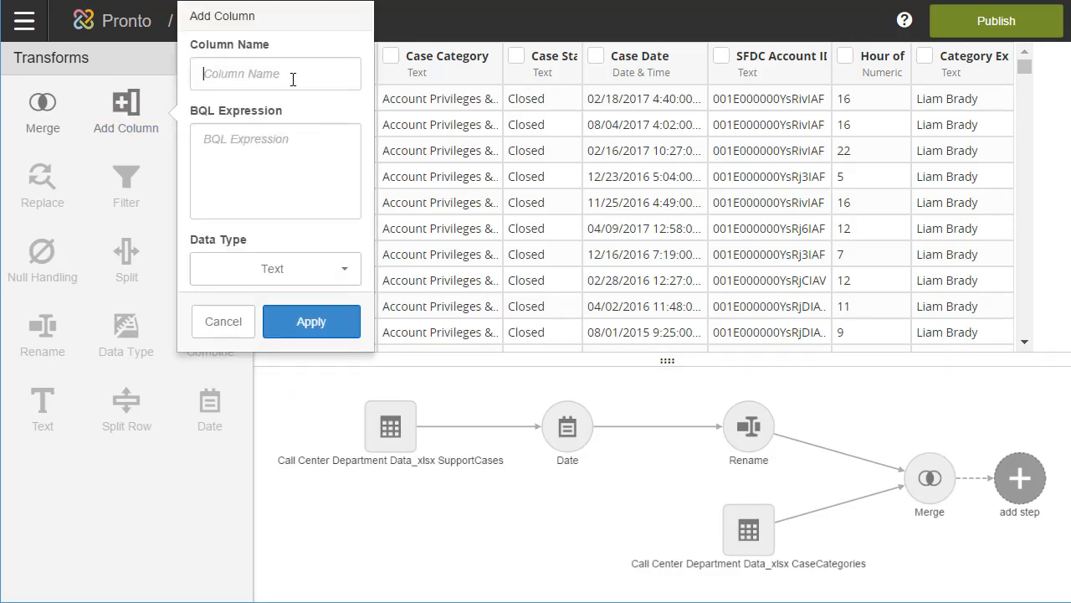
{"action": "left_click", "coordinate": [293, 79]}
{"action": "type", "text": "Count of Cases"}
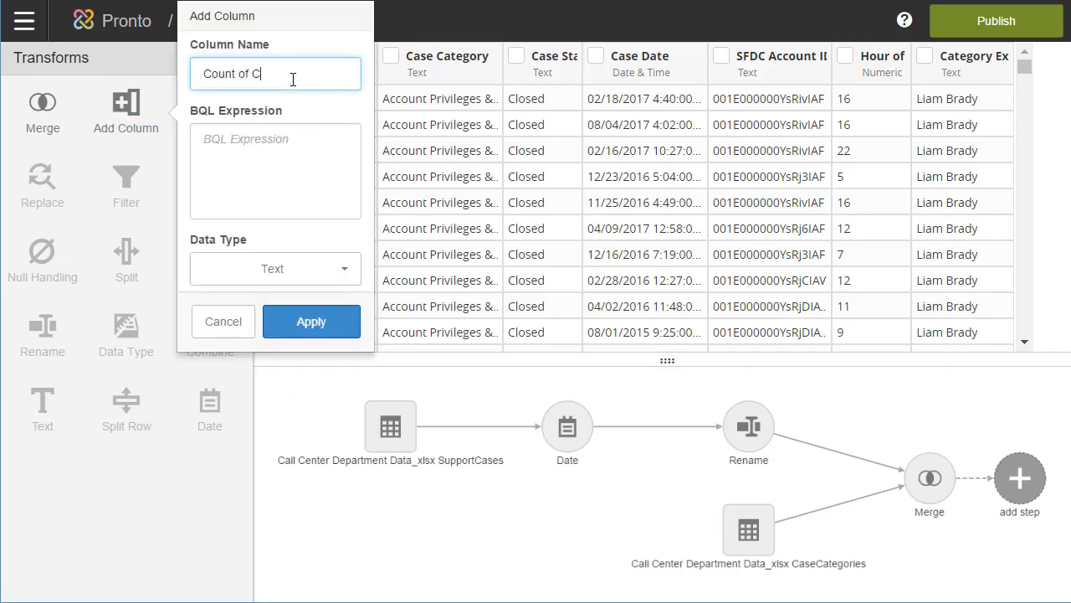
{"action": "left_click", "coordinate": [263, 140]}
{"action": "type", "text": "1"}
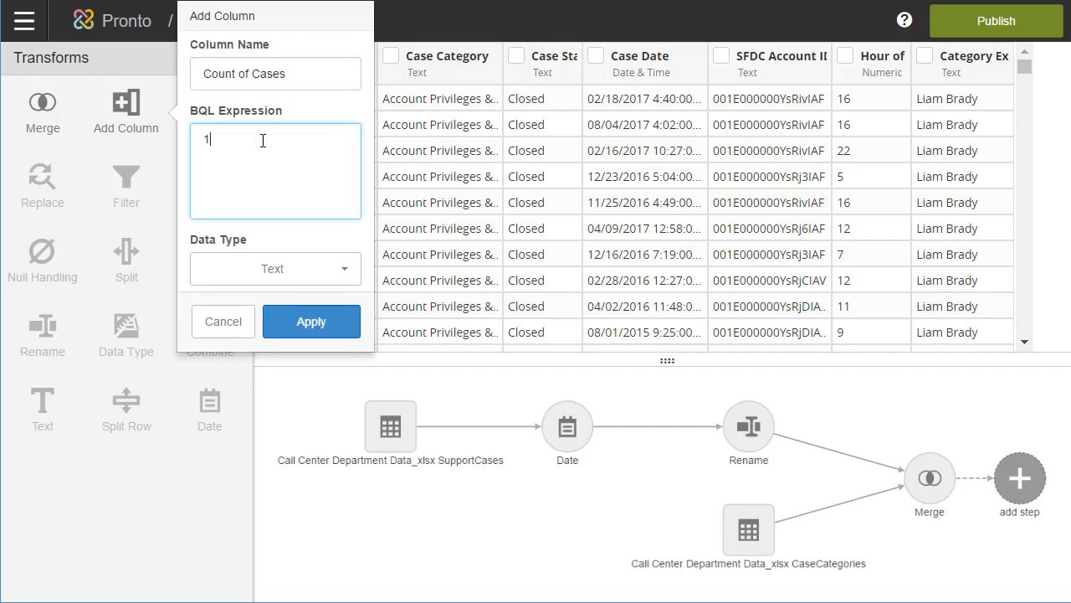
{"action": "left_click", "coordinate": [273, 268]}
{"action": "left_click", "coordinate": [243, 333]}
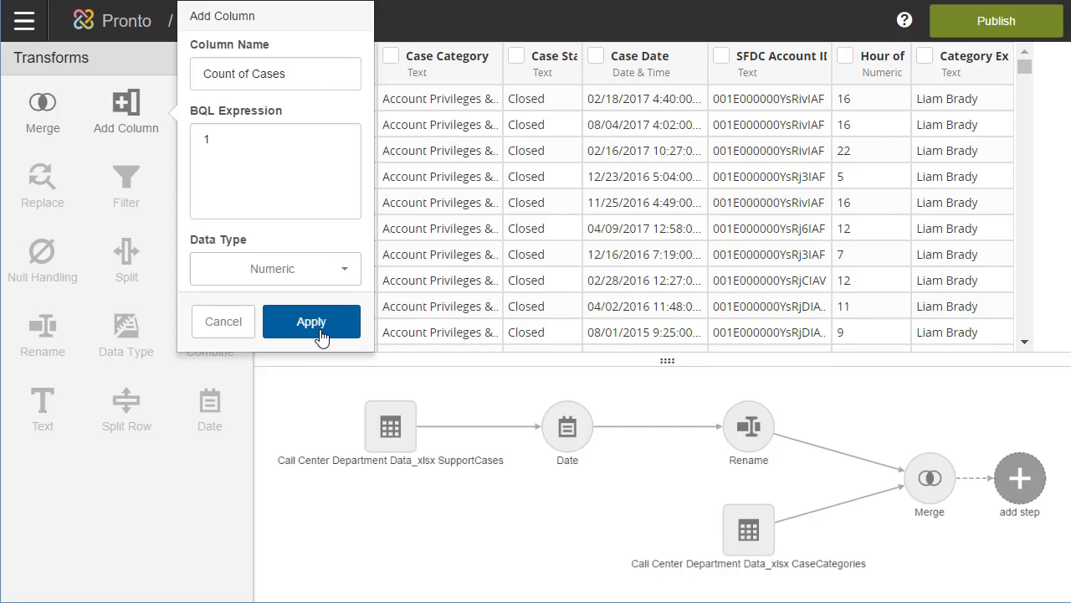
{"action": "left_click", "coordinate": [311, 323]}
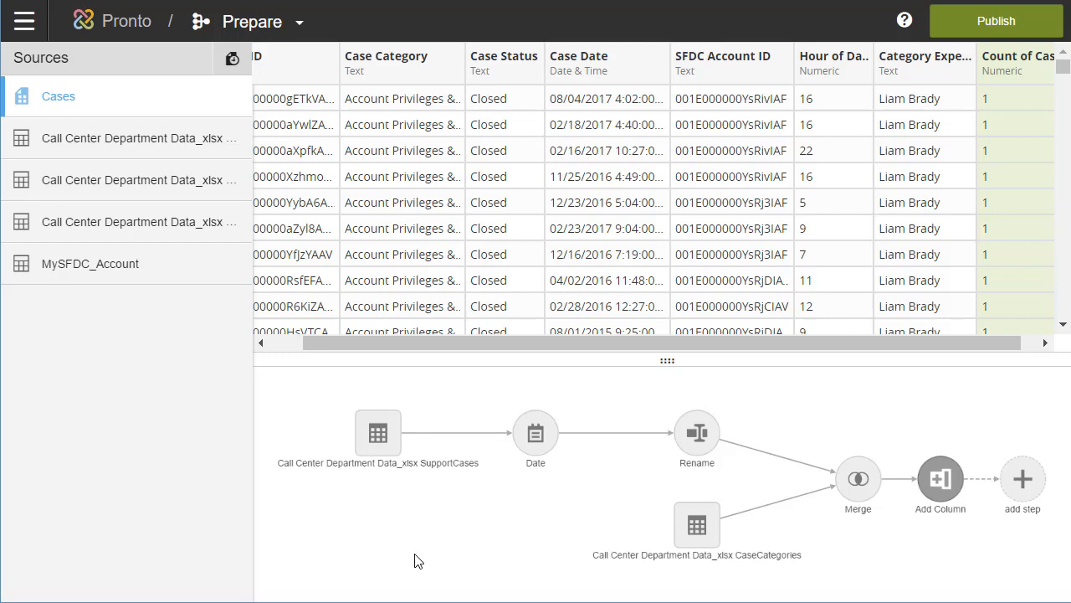
Hide the third Call Center Department source and publish the prepared Cases data.
{"action": "mouse_move", "coordinate": [219, 237]}
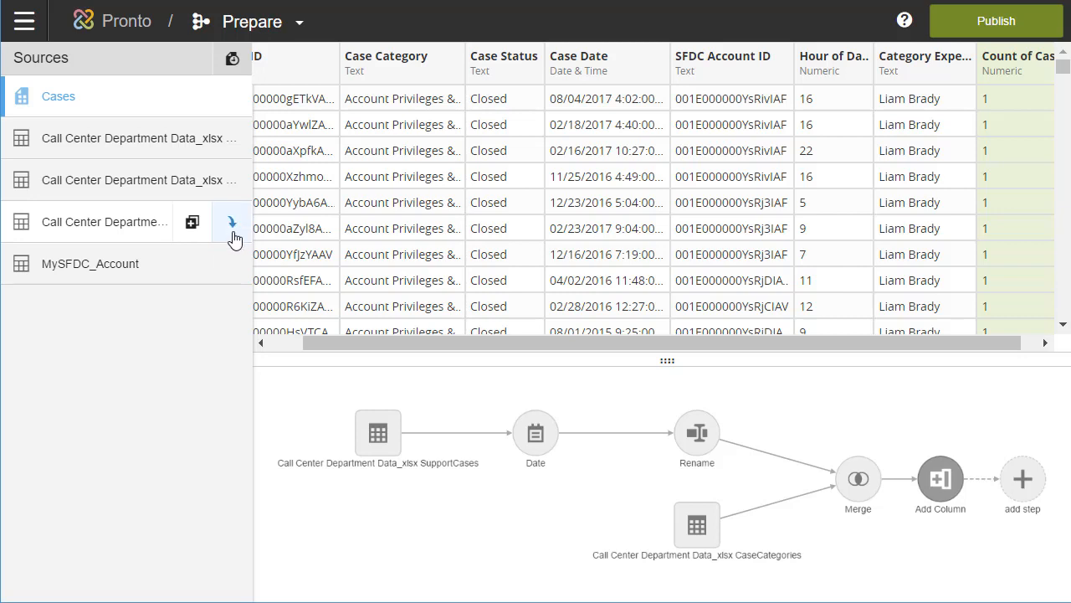
{"action": "left_click", "coordinate": [232, 239]}
{"action": "left_click", "coordinate": [230, 258]}
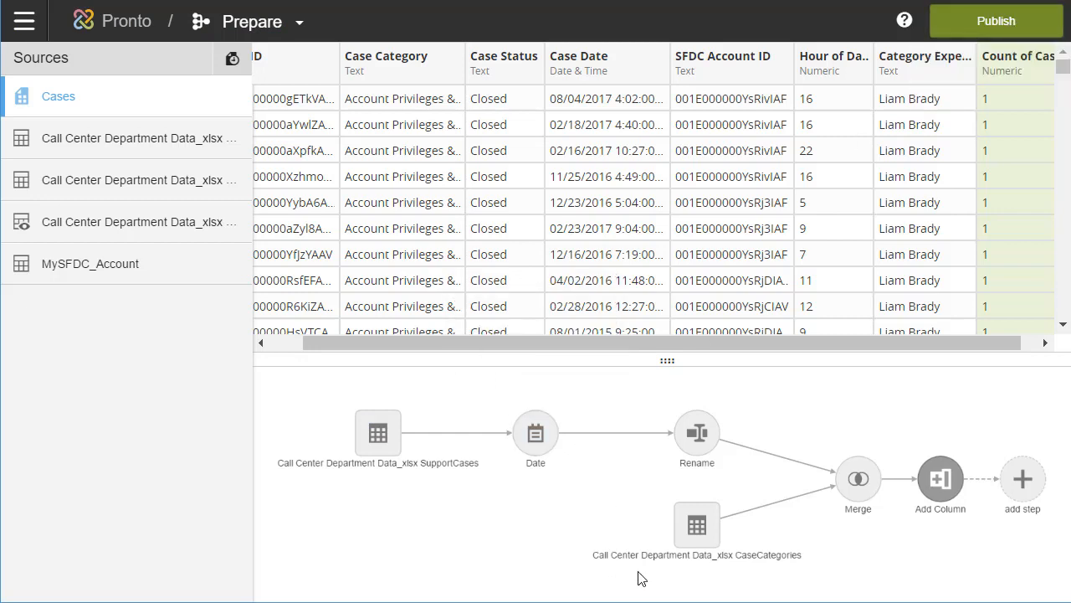
{"action": "left_click", "coordinate": [996, 21]}
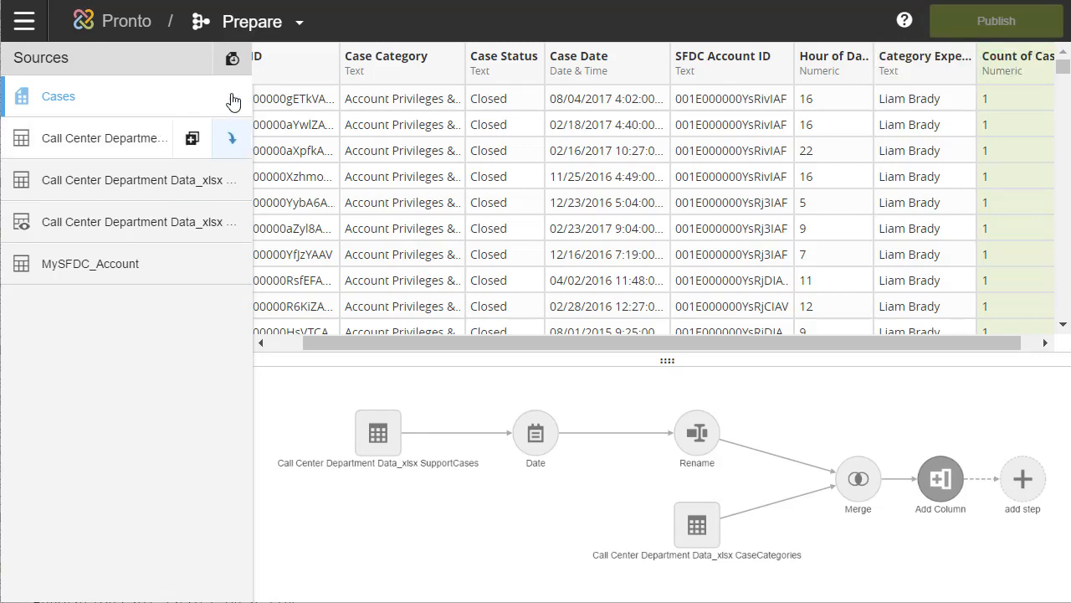
{"action": "left_click", "coordinate": [283, 35]}
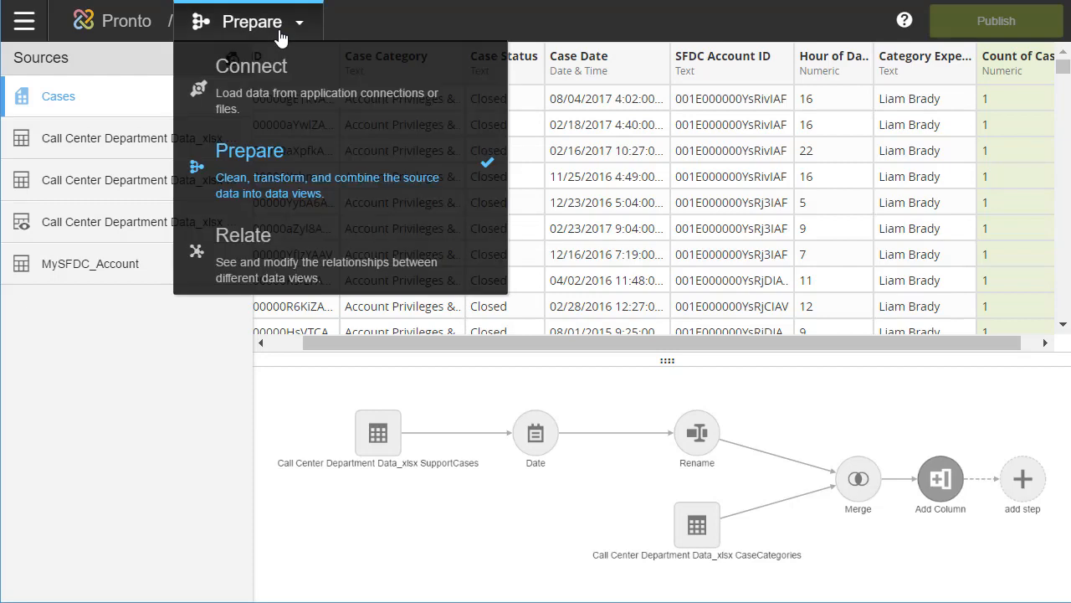
In Relate, join CallCenter's SFDC Account ID to MySFDC_Account's Account ID.
{"action": "left_click", "coordinate": [308, 270]}
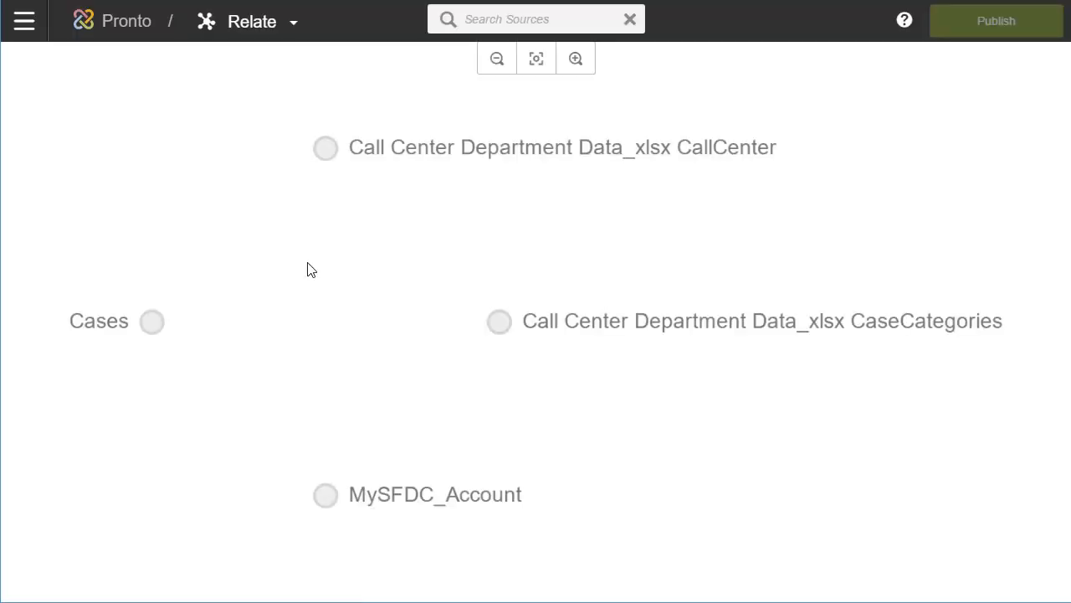
{"action": "left_click", "coordinate": [327, 151]}
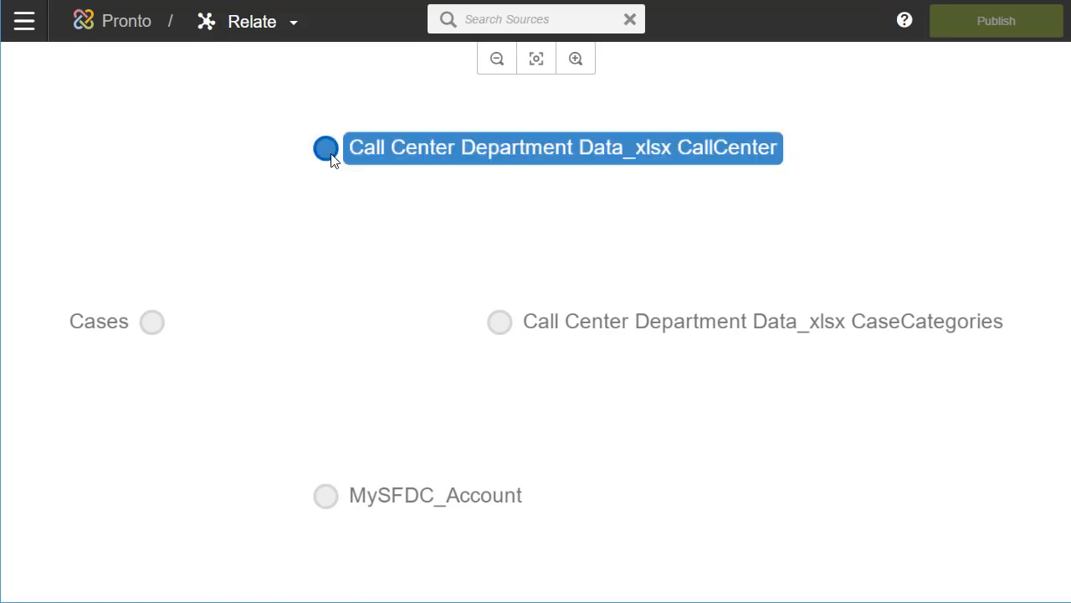
{"action": "left_click", "coordinate": [326, 496]}
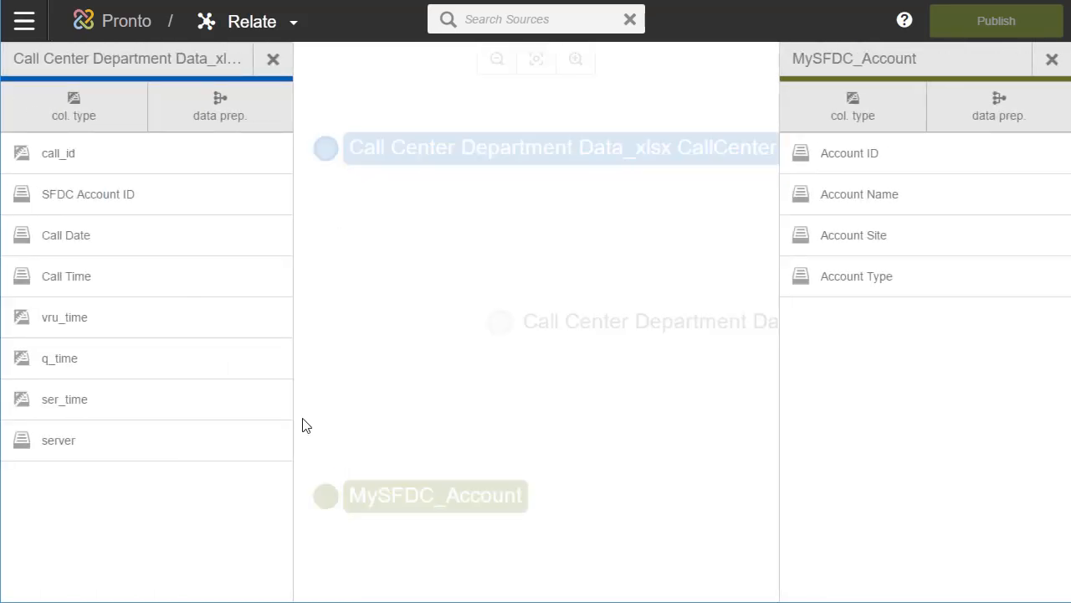
{"action": "left_click", "coordinate": [865, 165]}
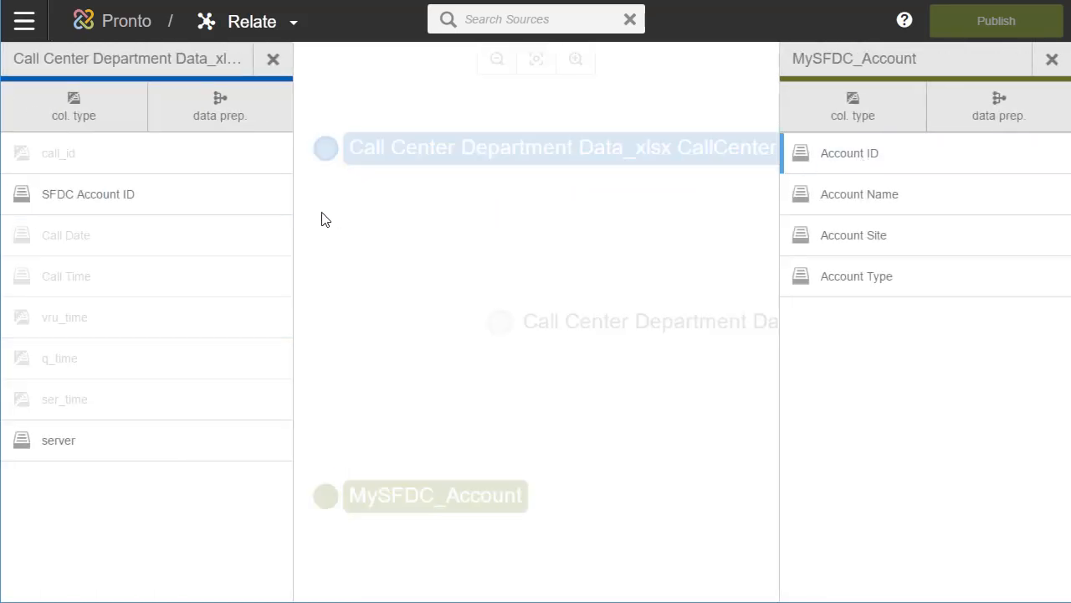
{"action": "left_click", "coordinate": [162, 208]}
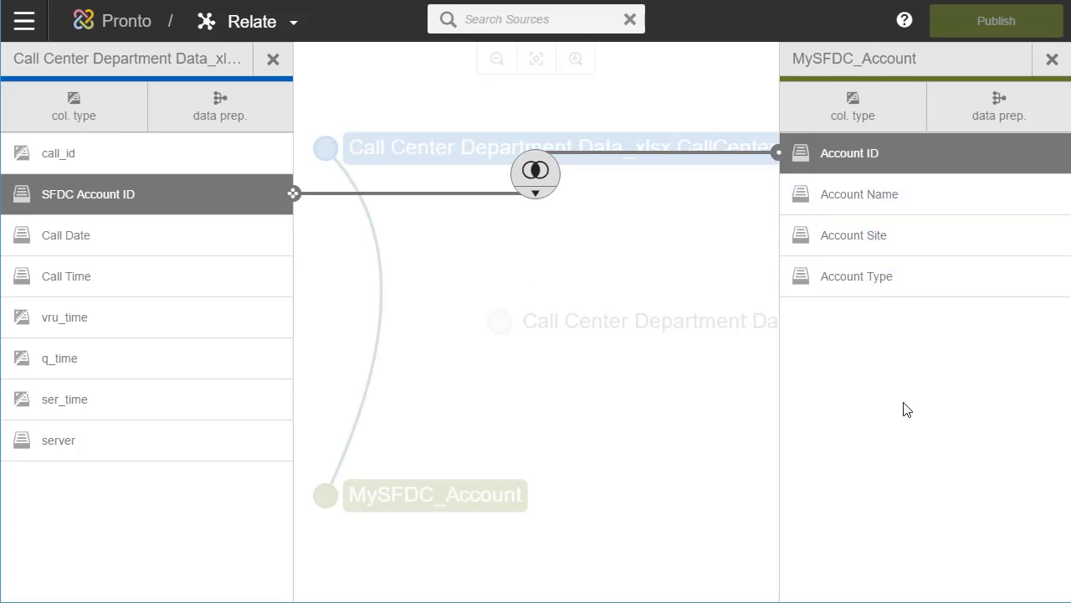
Join Cases' SFDC Account ID to MySFDC_Account's Account ID.
{"action": "left_click", "coordinate": [274, 60]}
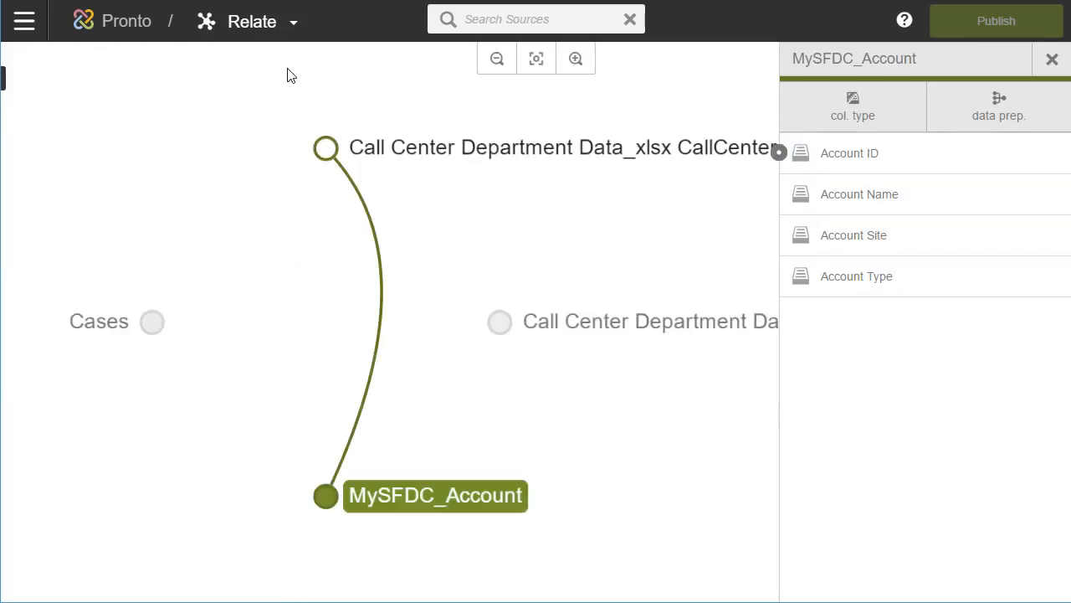
{"action": "left_click", "coordinate": [153, 323]}
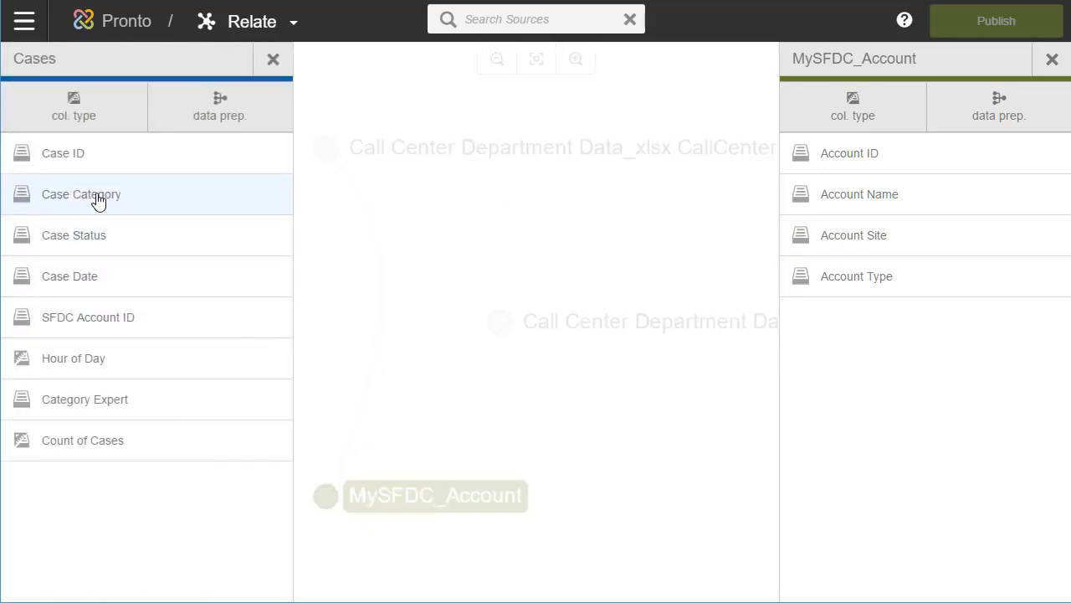
{"action": "left_click", "coordinate": [127, 332]}
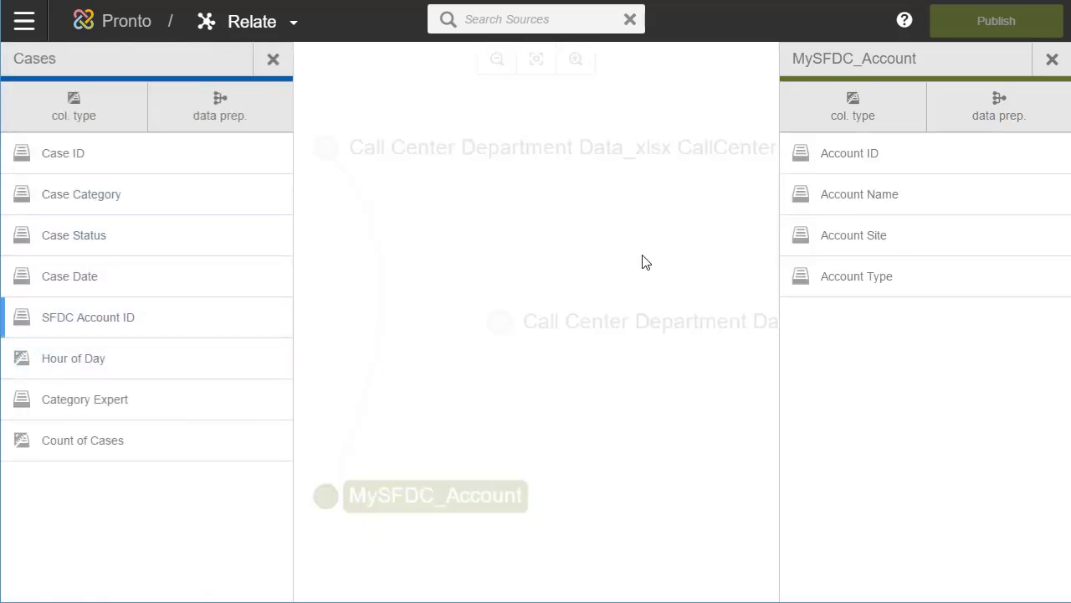
{"action": "left_click", "coordinate": [876, 163]}
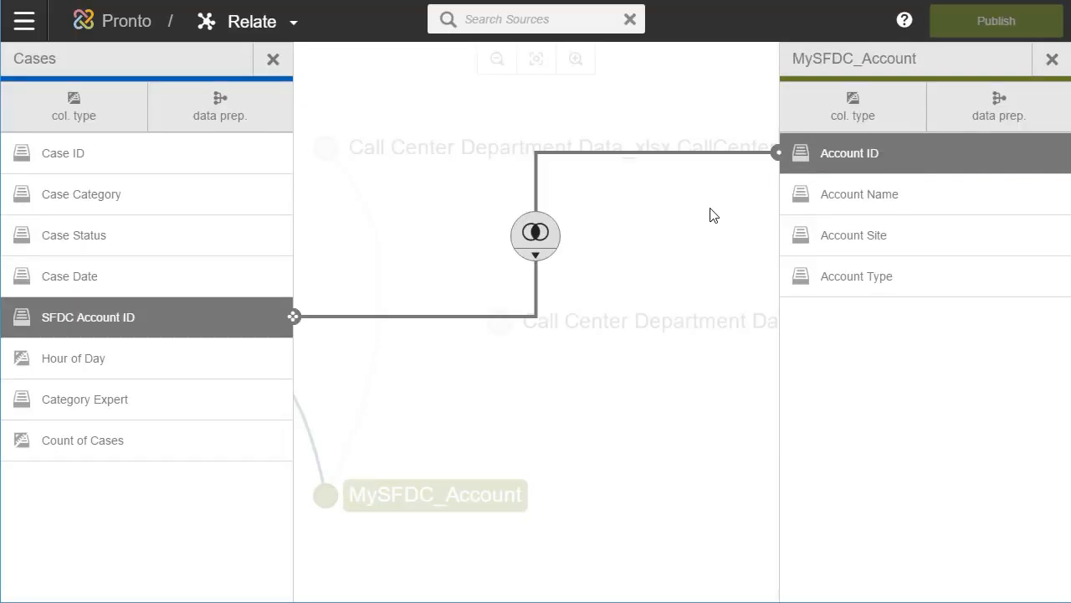
Set Hour of Day to Attribute and Case ID to Both attribute and measure in Cases.
{"action": "left_click", "coordinate": [75, 116]}
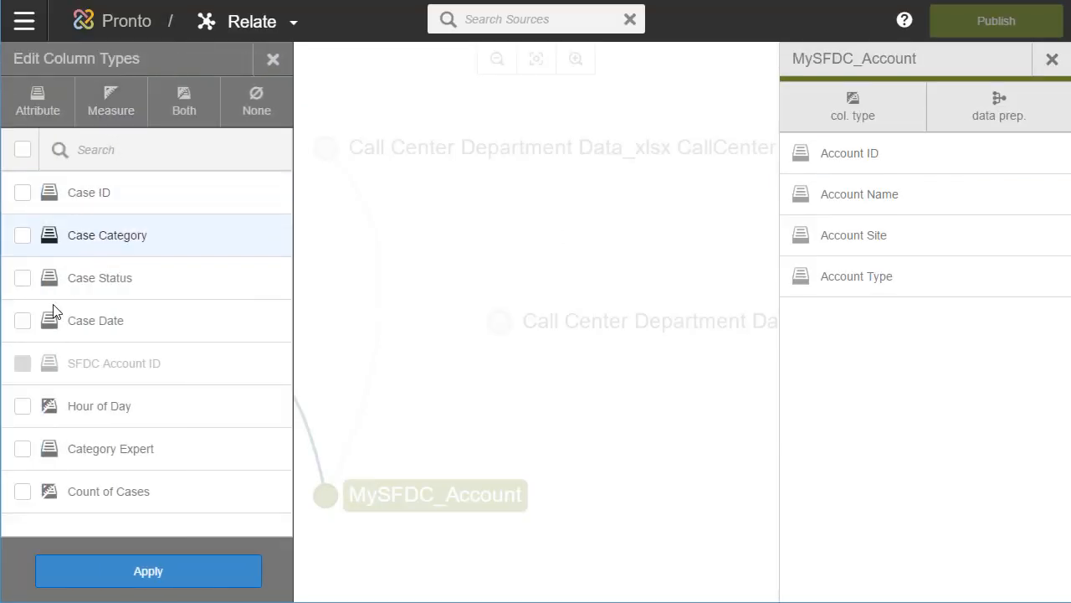
{"action": "left_click", "coordinate": [24, 408]}
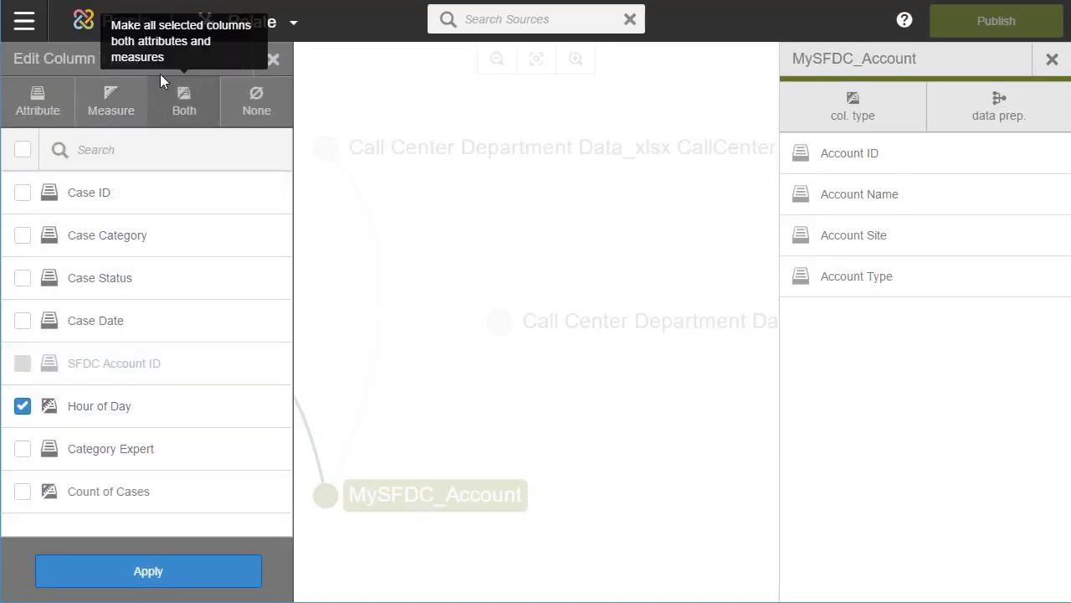
{"action": "left_click", "coordinate": [57, 112]}
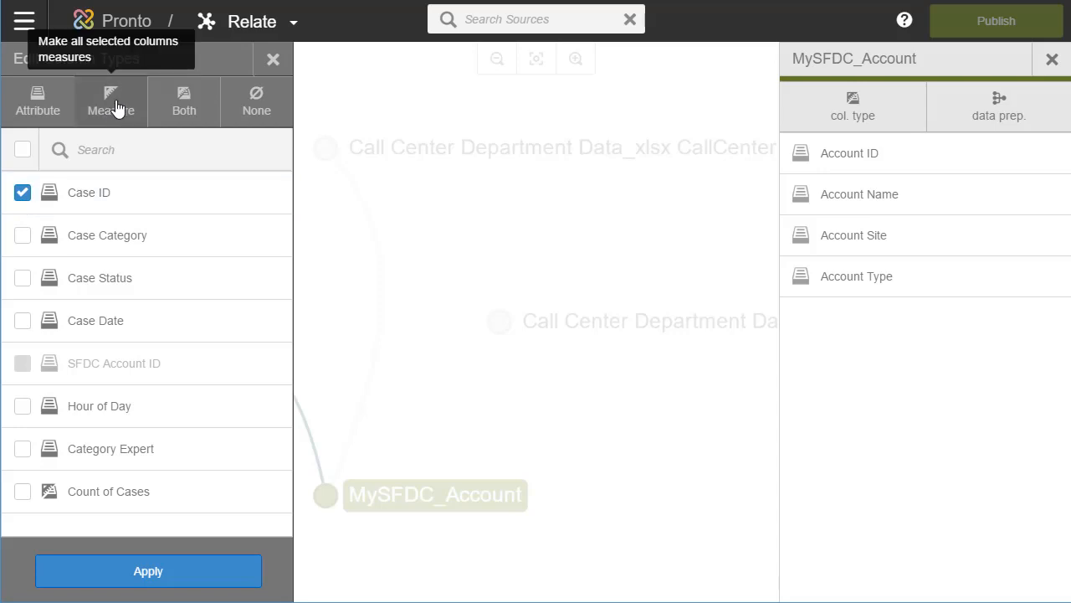
{"action": "left_click", "coordinate": [185, 102]}
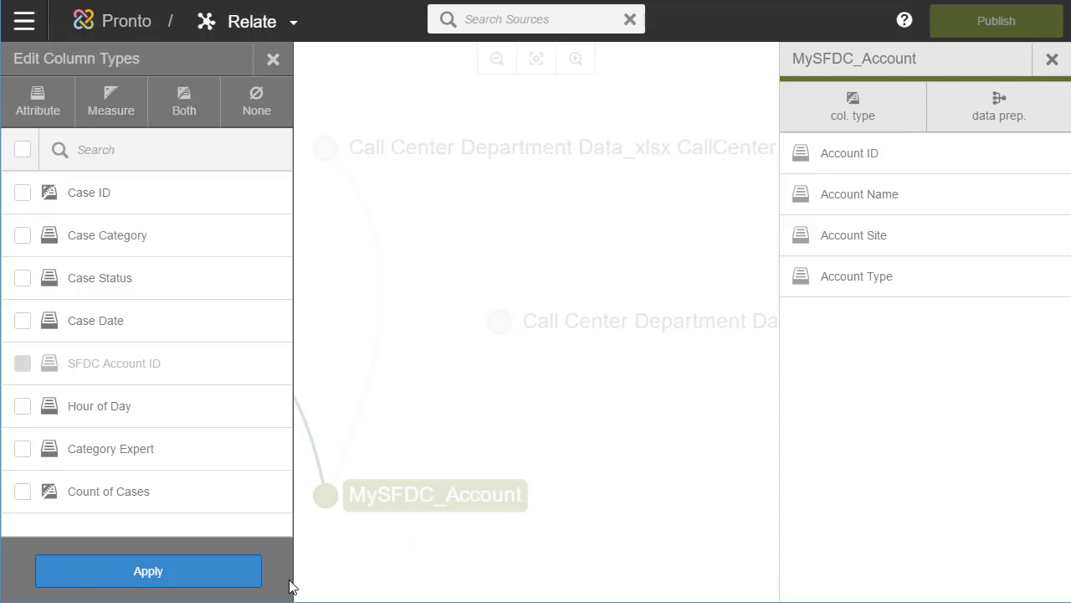
{"action": "left_click", "coordinate": [234, 566]}
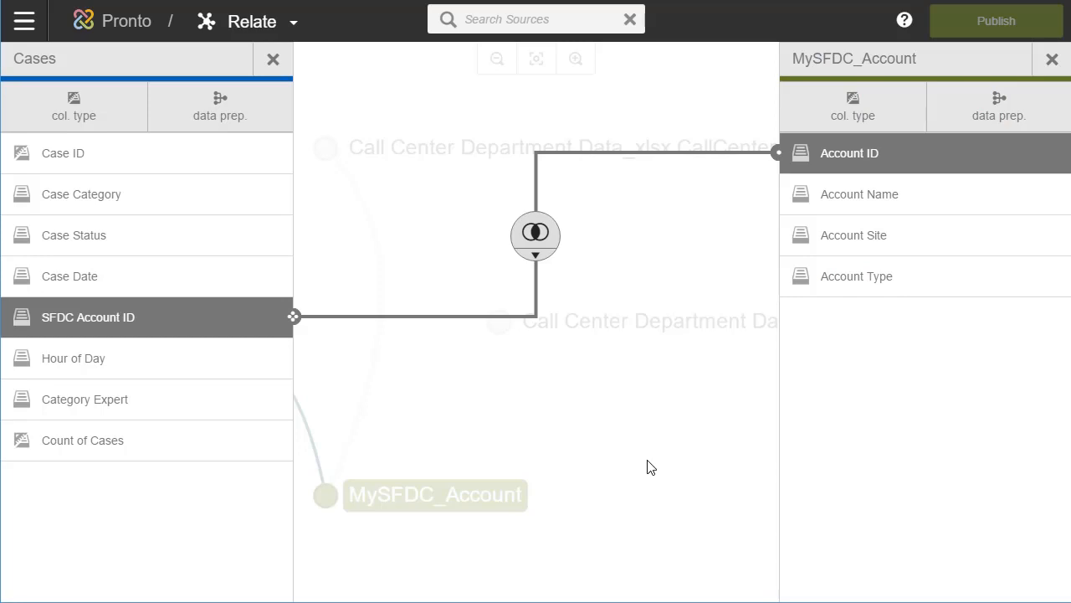
Join Cases' Category Expert to CaseCategories' Category Expert.
{"action": "left_click", "coordinate": [651, 467]}
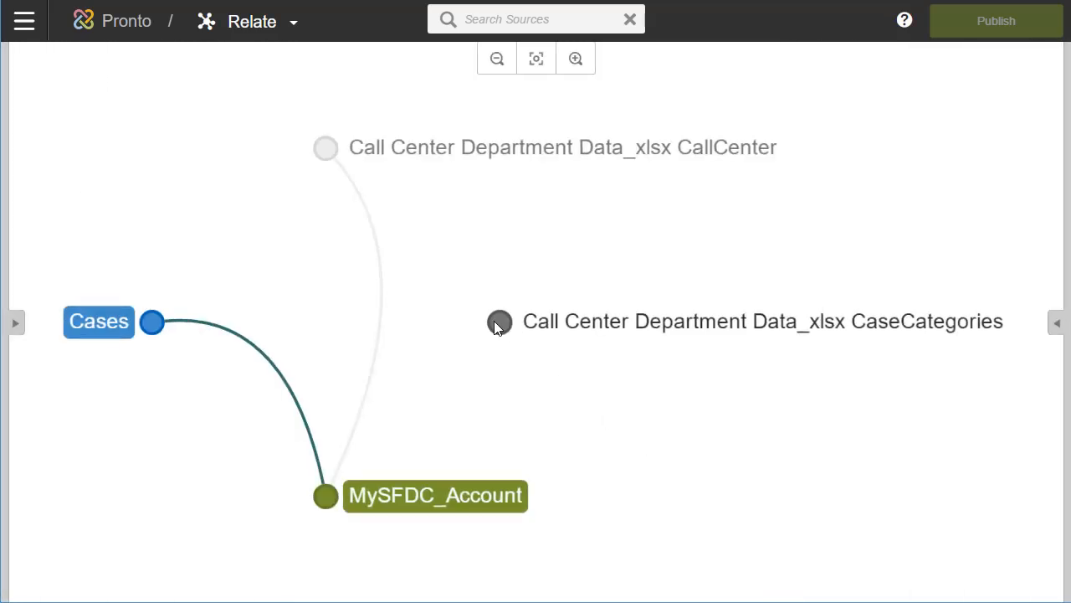
{"action": "left_click_drag", "start_coordinate": [494, 320], "coordinate": [860, 62]}
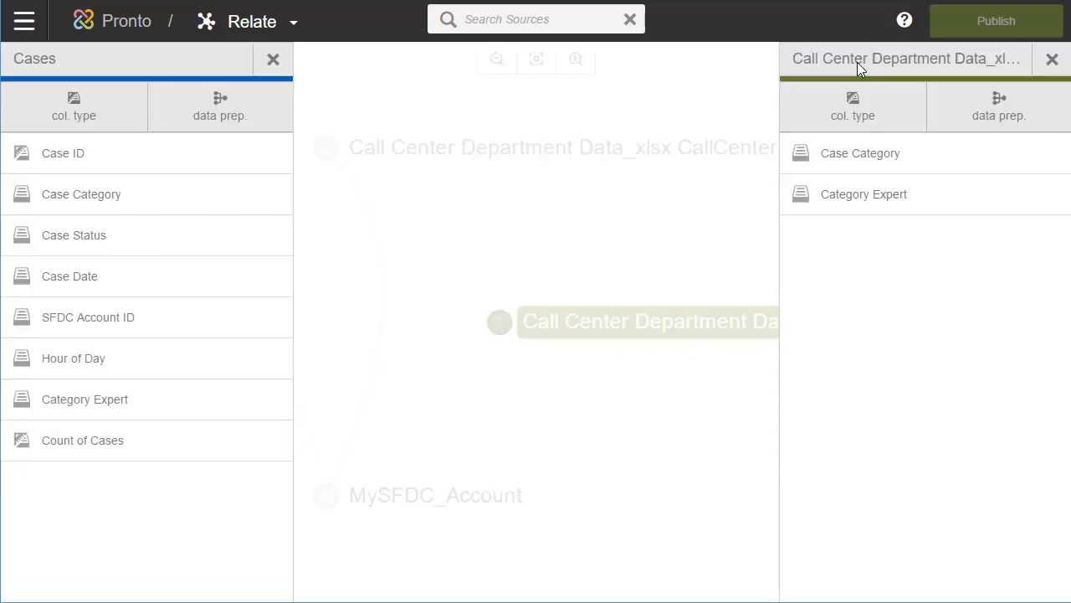
{"action": "left_click", "coordinate": [841, 201]}
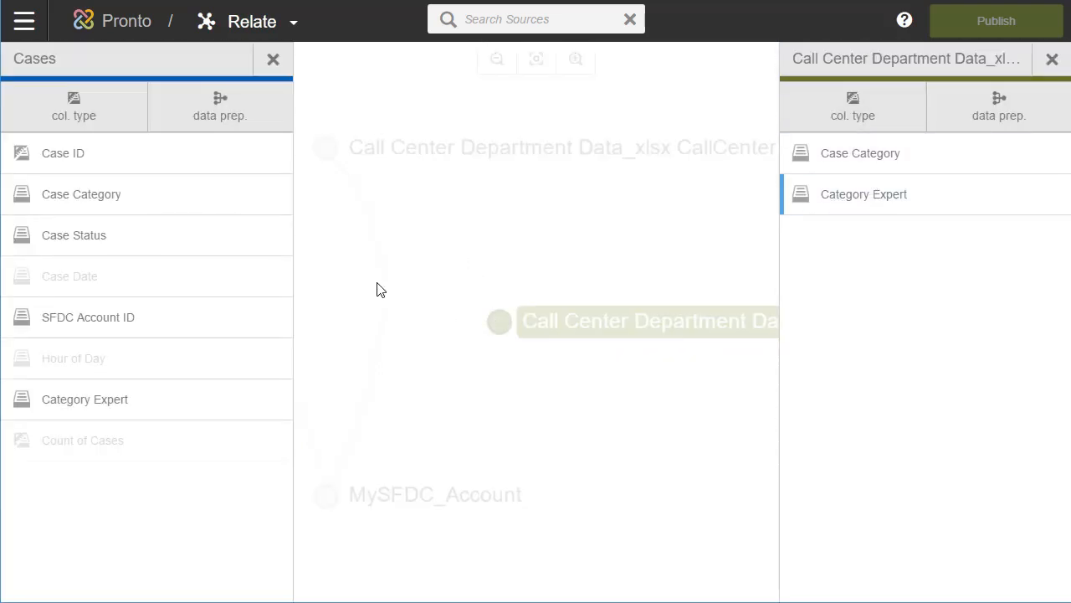
{"action": "left_click", "coordinate": [159, 397]}
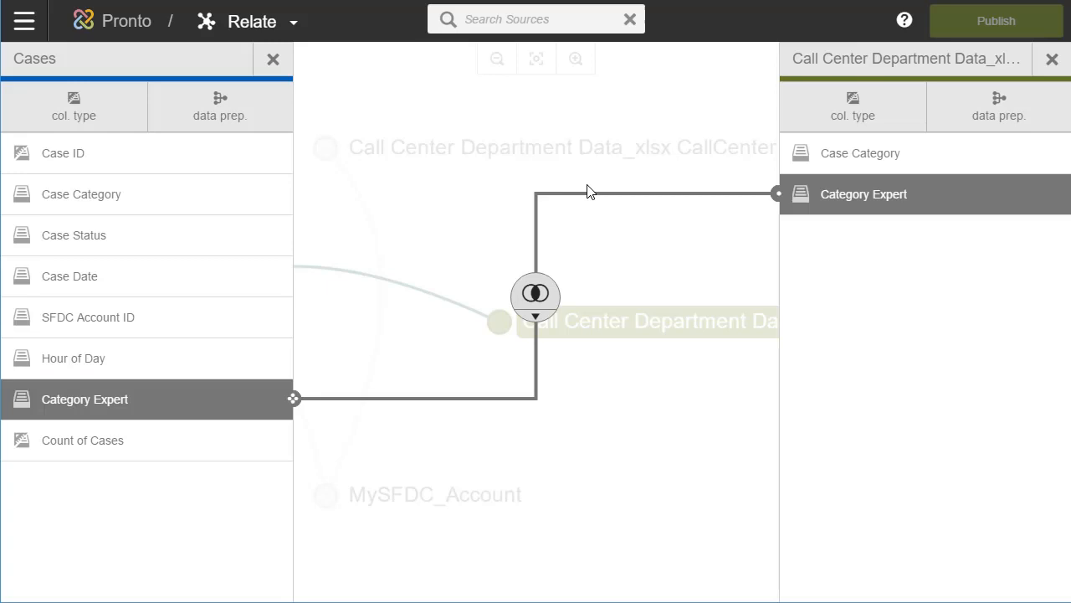
{"action": "left_click", "coordinate": [273, 60]}
Join CallCenter's server column to CaseCategories' Category Expert.
{"action": "left_click", "coordinate": [328, 144]}
{"action": "left_click", "coordinate": [1007, 207]}
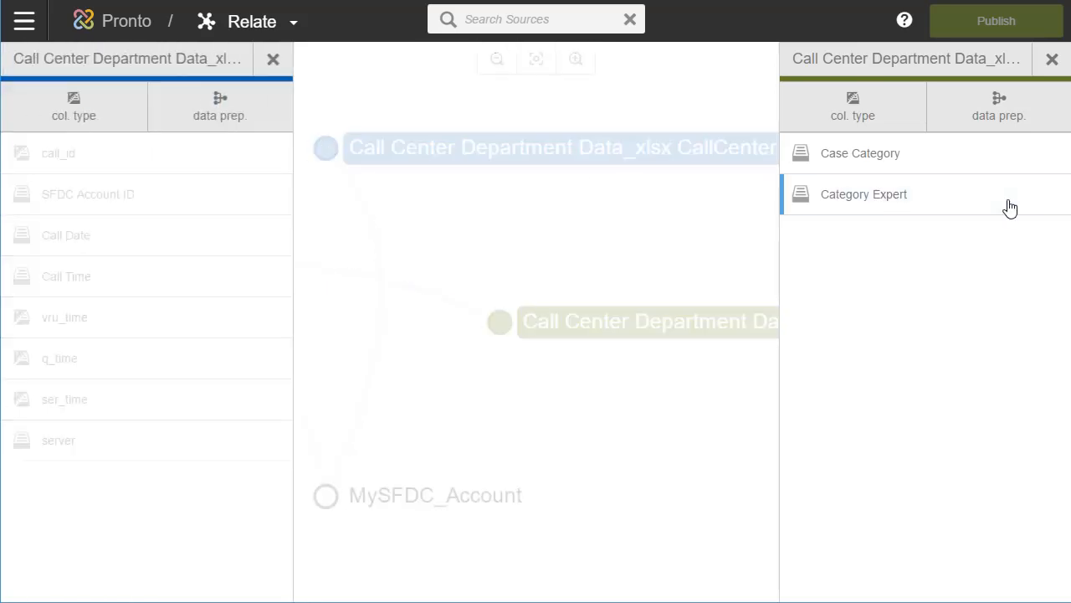
{"action": "left_click", "coordinate": [158, 442]}
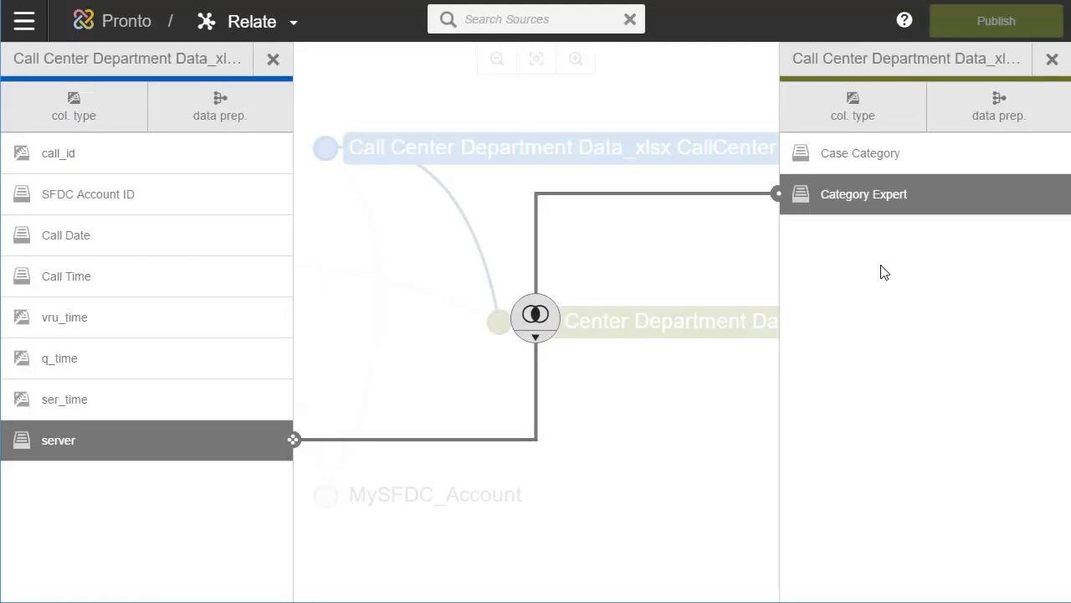
{"action": "left_click", "coordinate": [714, 253]}
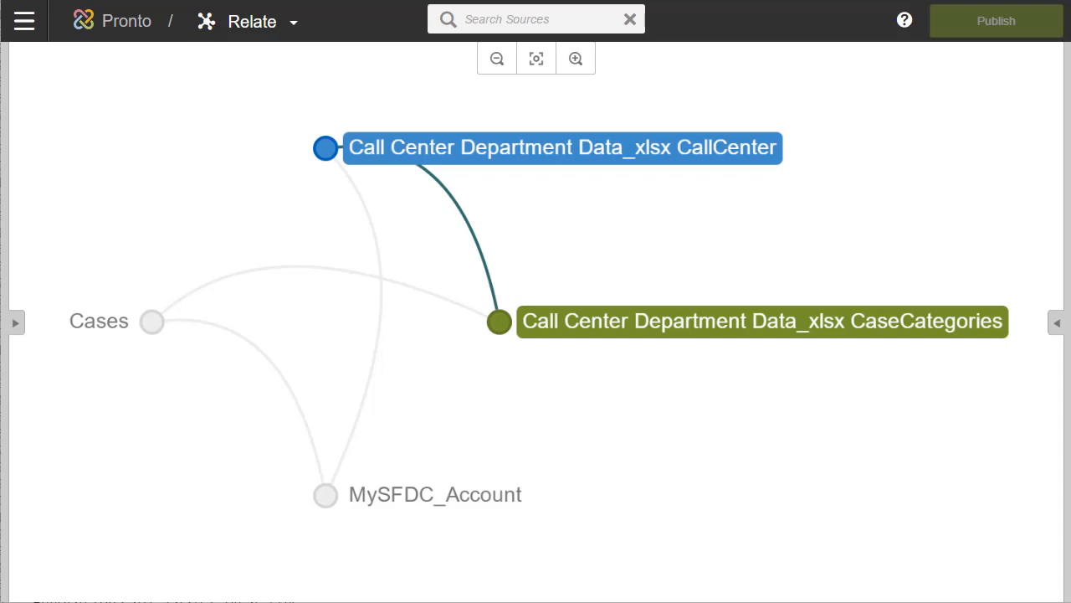
{"action": "left_click", "coordinate": [21, 25]}
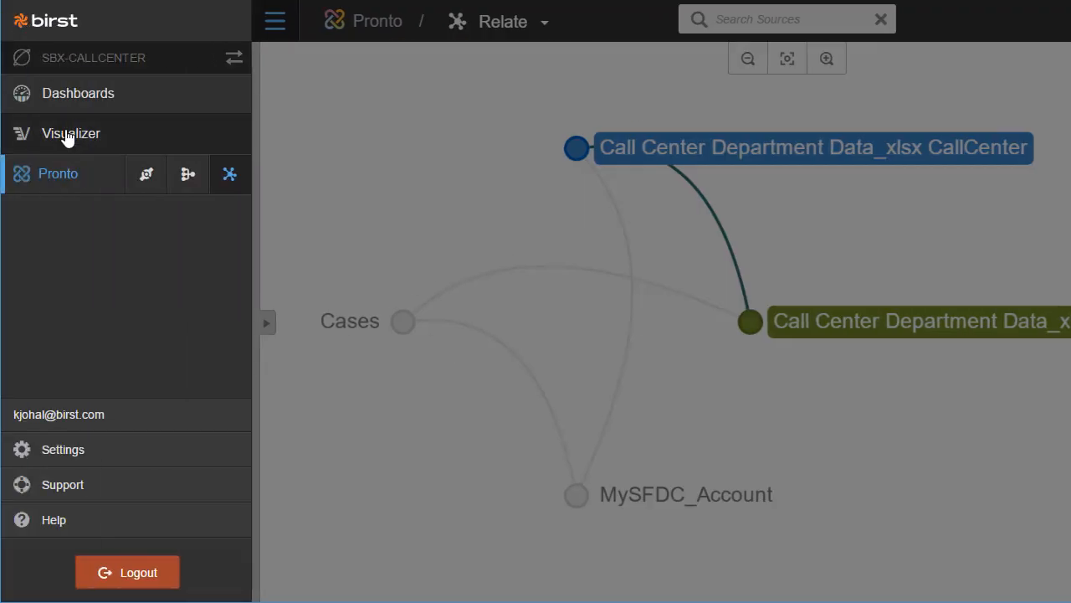
In Visualizer, chart the Count of Cases measure with Hour of Day as the category.
{"action": "left_click", "coordinate": [66, 137]}
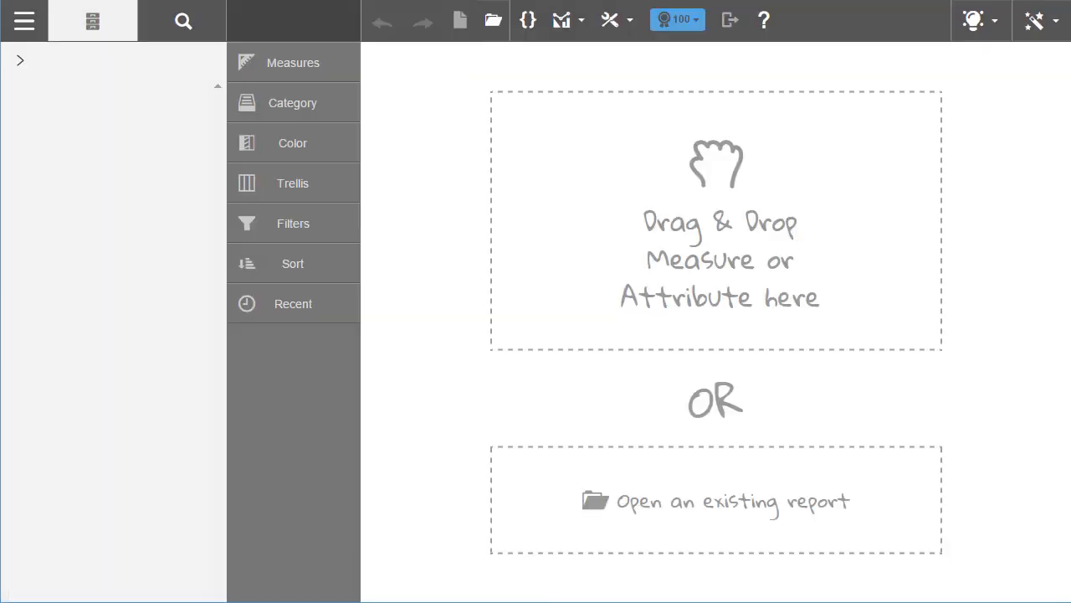
{"action": "left_click", "coordinate": [75, 91]}
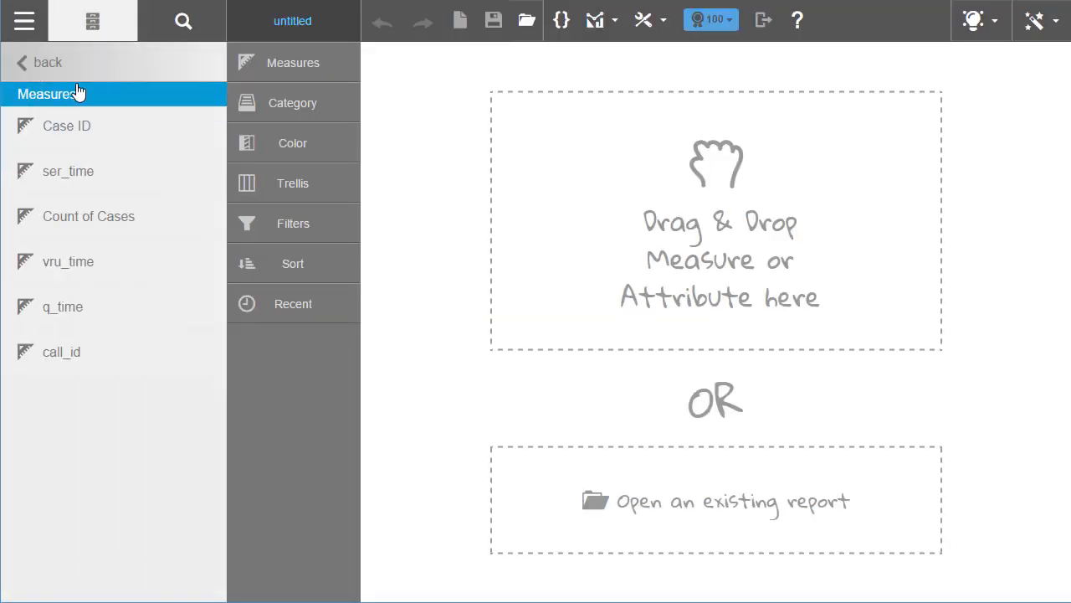
{"action": "left_click", "coordinate": [81, 221]}
{"action": "left_click", "coordinate": [178, 20]}
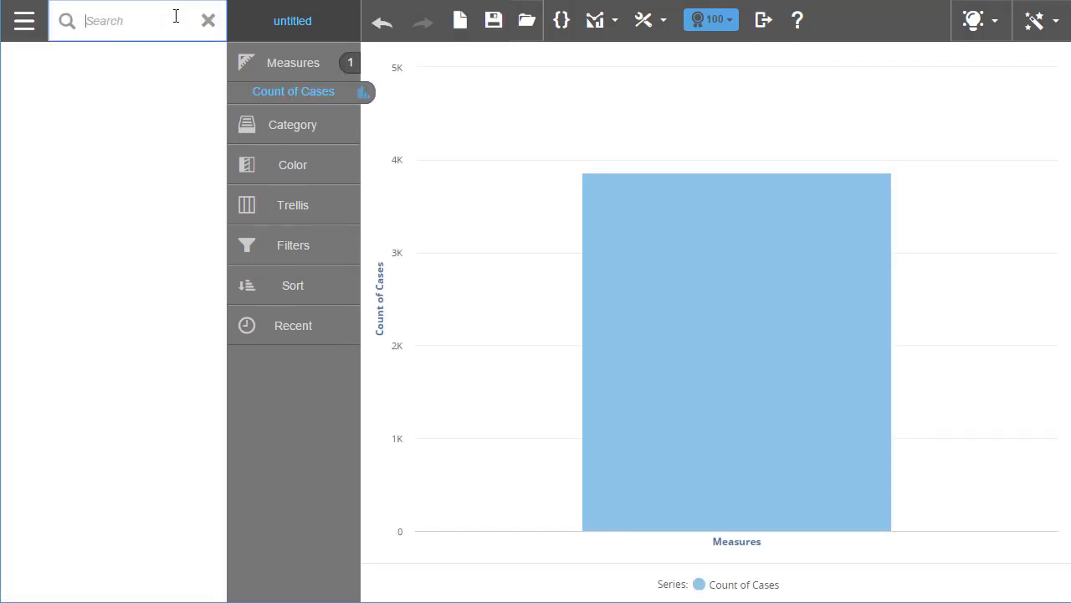
{"action": "type", "text": "hour"}
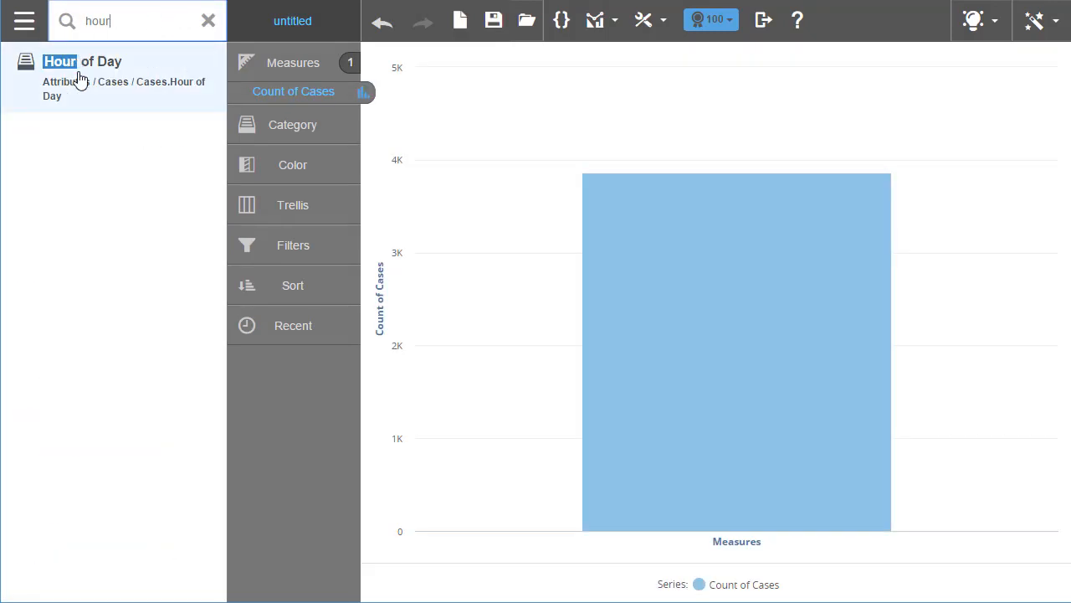
{"action": "left_click", "coordinate": [80, 78]}
Show all records instead of the top 100 and search fields for 'cate'.
{"action": "left_click", "coordinate": [730, 23]}
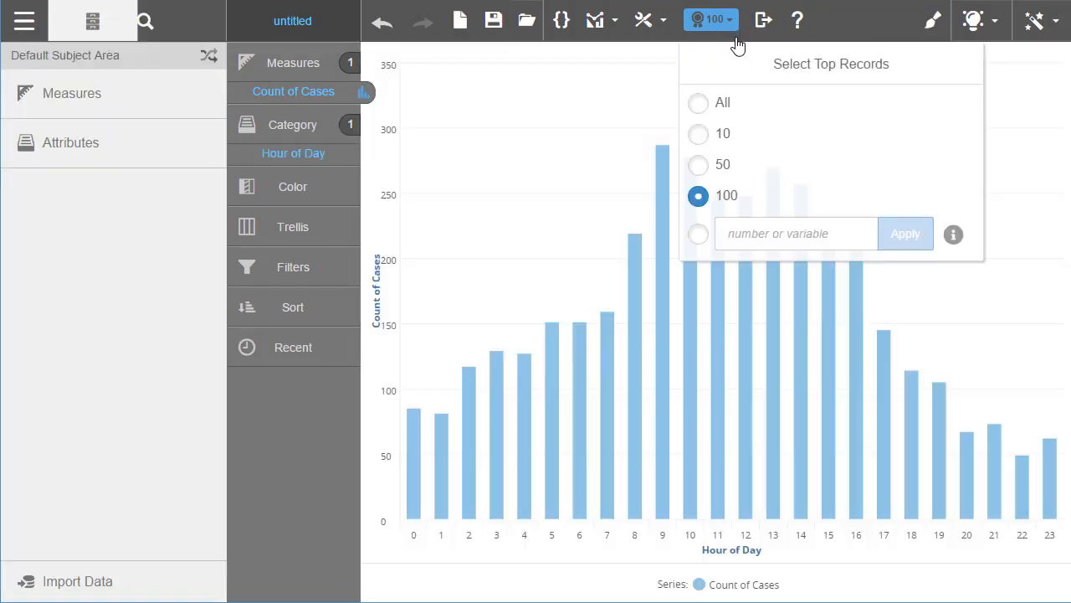
{"action": "left_click", "coordinate": [699, 102]}
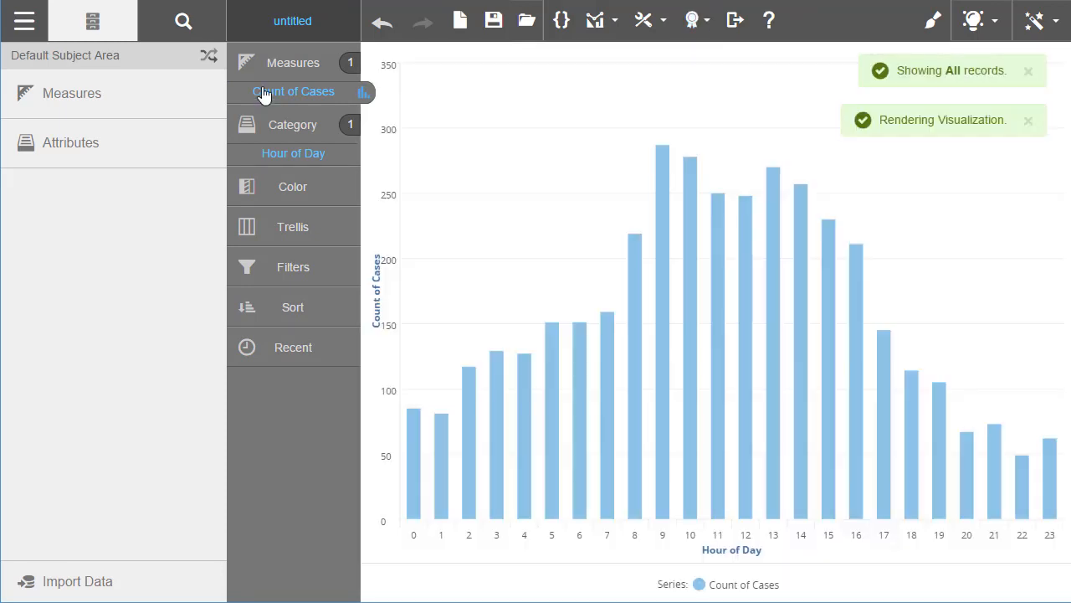
{"action": "left_click", "coordinate": [184, 23]}
{"action": "type", "text": "cate"}
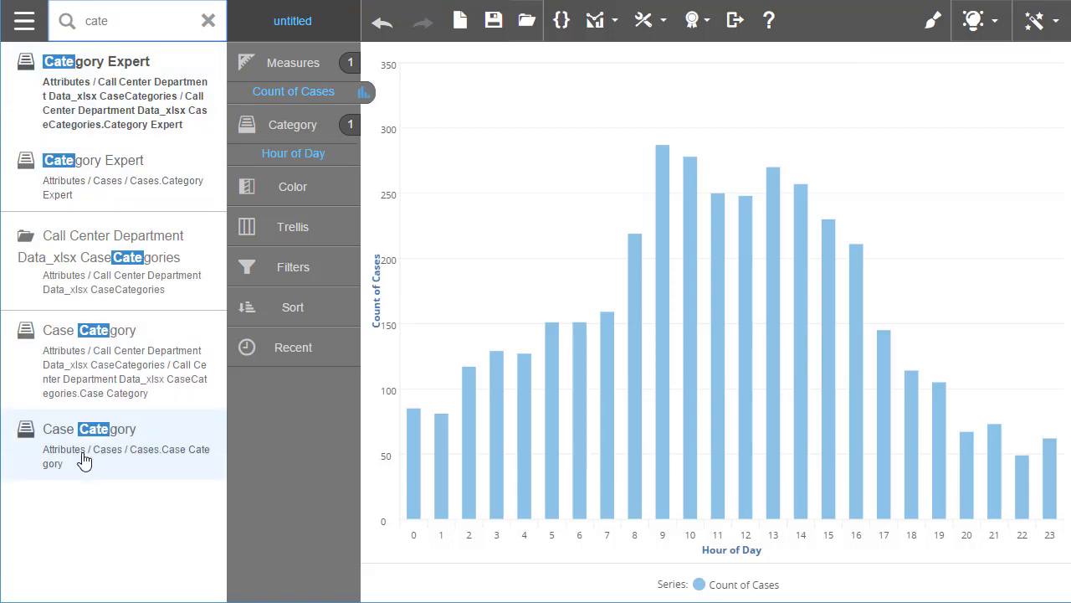
Colour the chart by Case Category, zoom into the peak hours, and remove the Hour of Day filter.
{"action": "left_click_drag", "start_coordinate": [84, 460], "coordinate": [548, 339]}
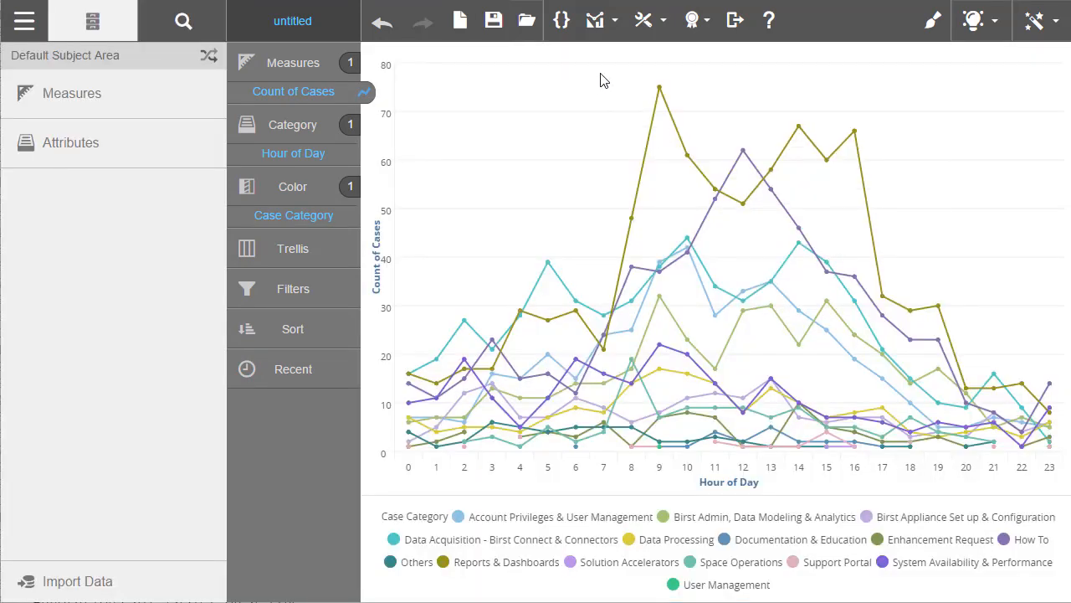
{"action": "left_click_drag", "start_coordinate": [599, 73], "coordinate": [935, 230]}
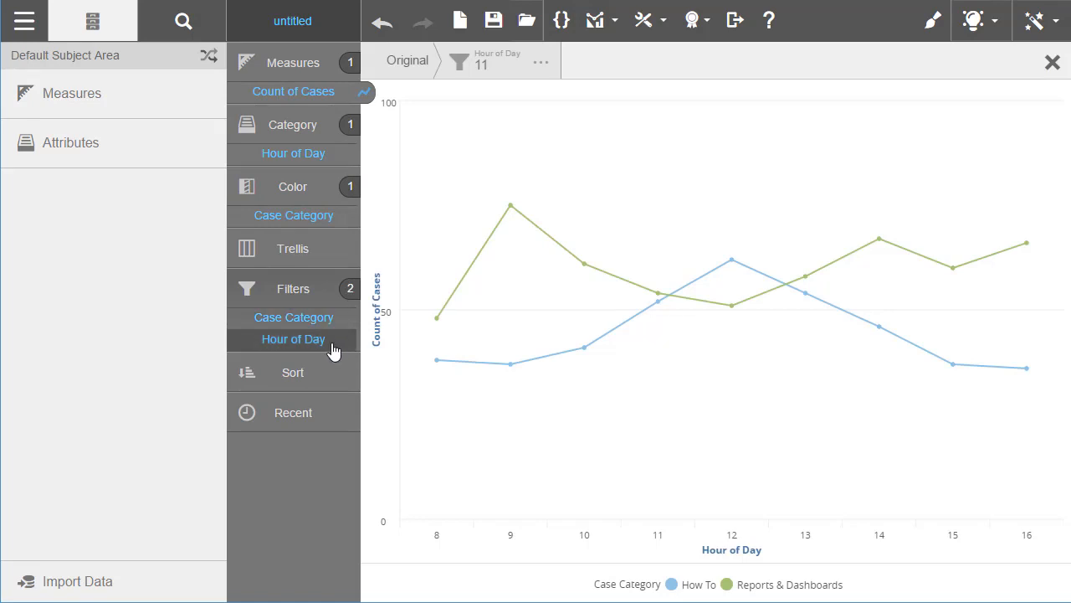
{"action": "left_click_drag", "start_coordinate": [299, 334], "coordinate": [101, 167]}
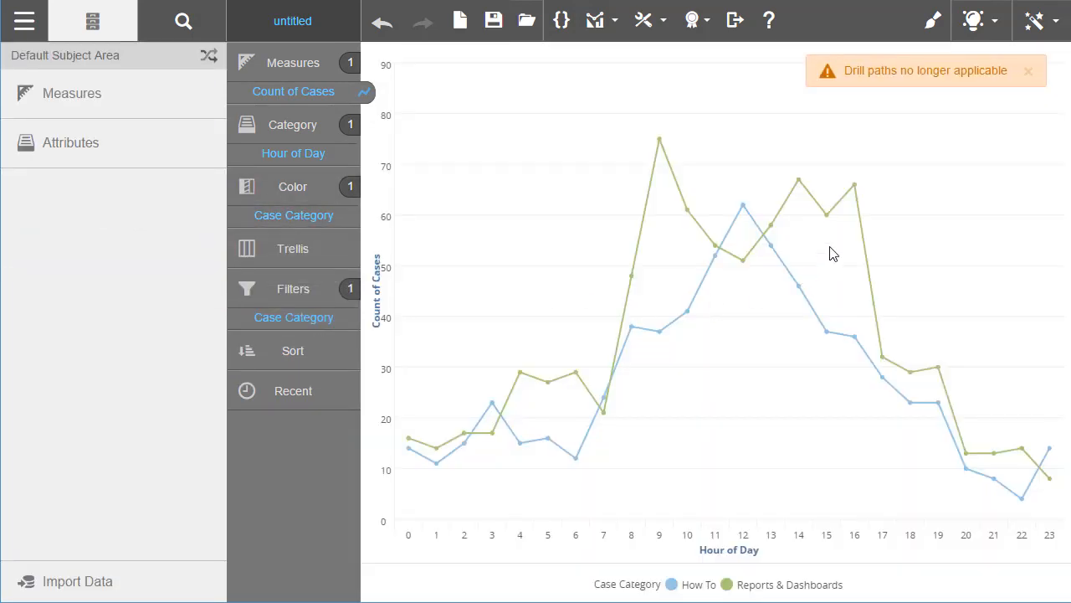
{"action": "left_click", "coordinate": [1046, 28]}
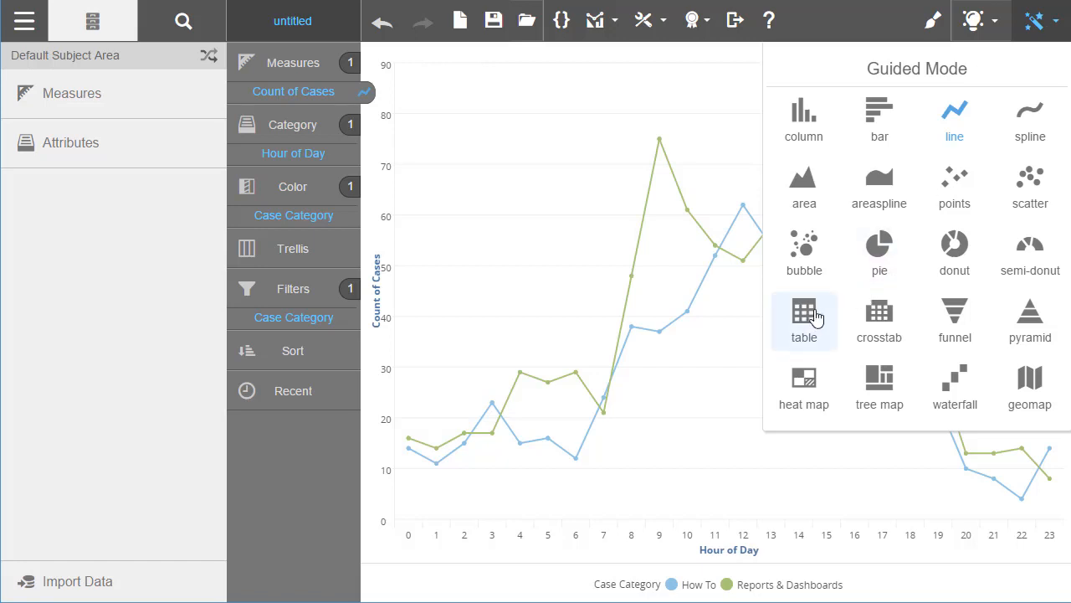
Switch to a crosstab and add Category Expert to its columns.
{"action": "left_click", "coordinate": [892, 319]}
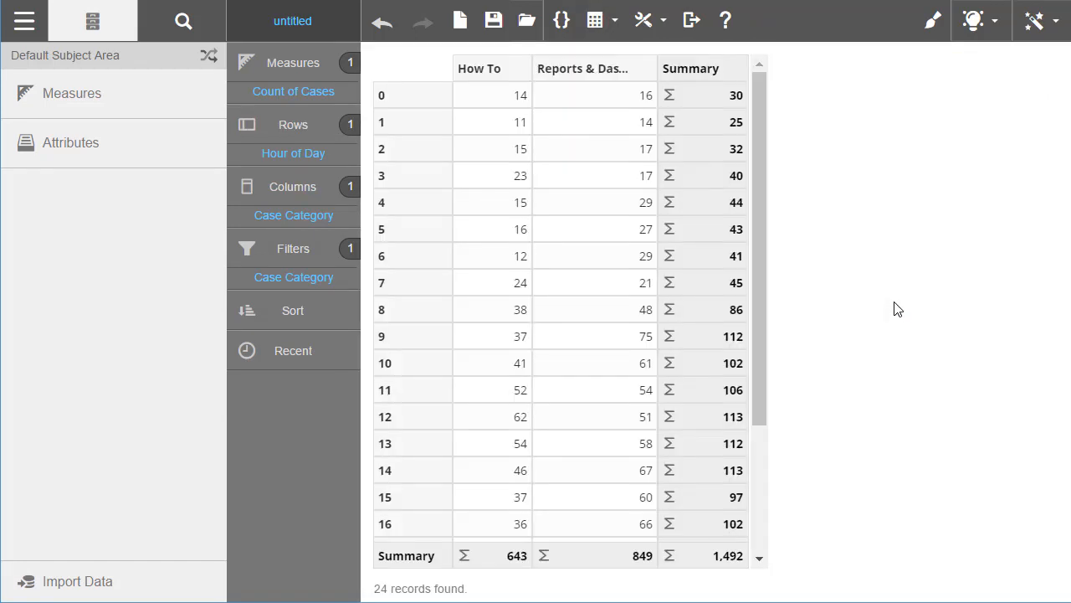
{"action": "left_click", "coordinate": [183, 25]}
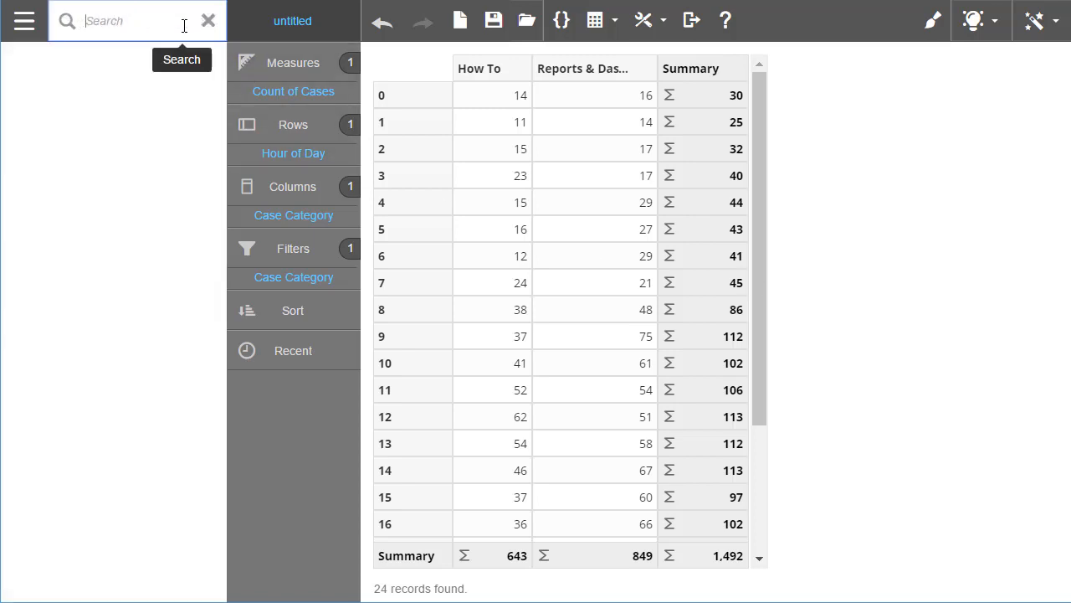
{"action": "type", "text": "exp"}
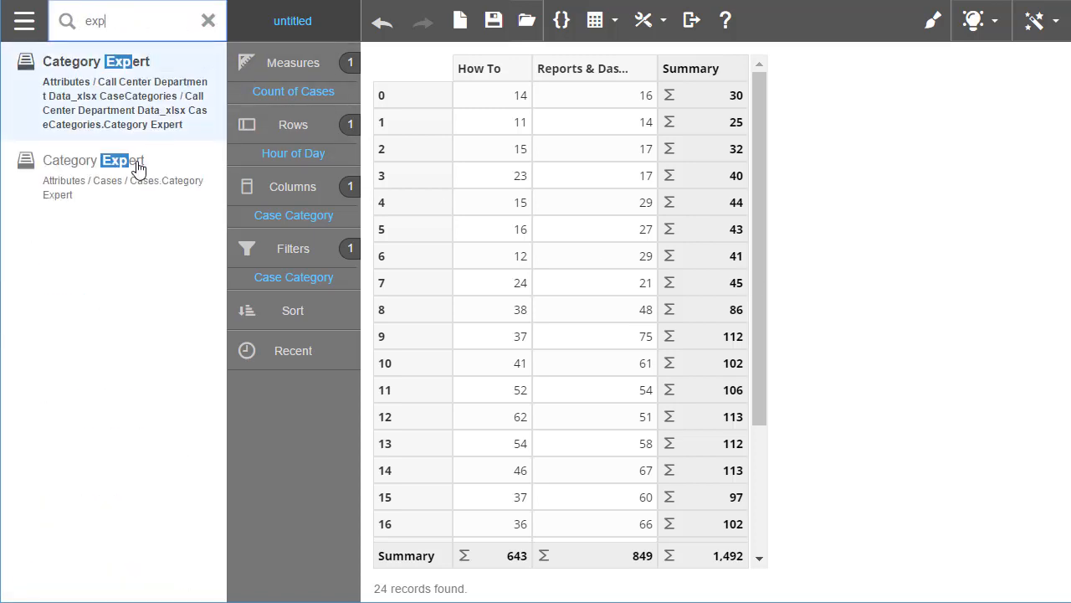
{"action": "left_click_drag", "start_coordinate": [69, 190], "coordinate": [284, 192]}
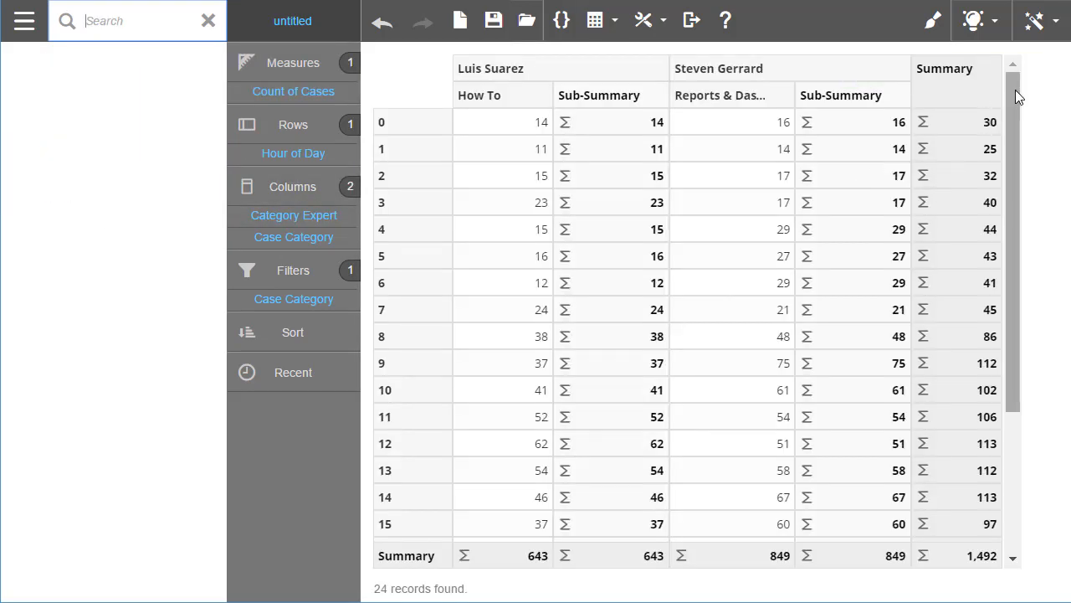
Turn off the crosstab's sub-summary columns in the table settings.
{"action": "left_click", "coordinate": [663, 33]}
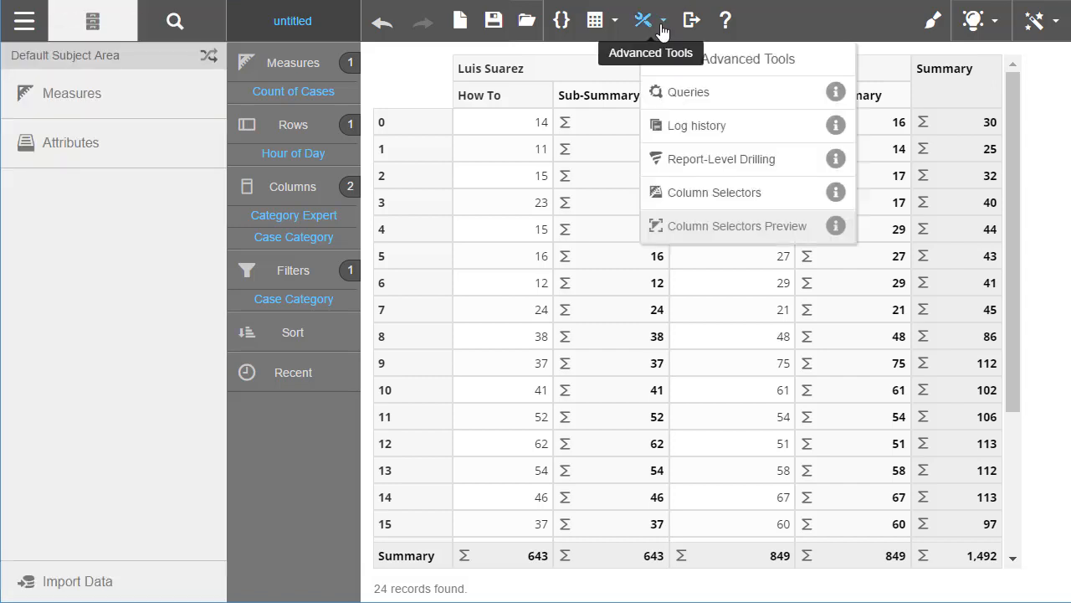
{"action": "left_click", "coordinate": [663, 33]}
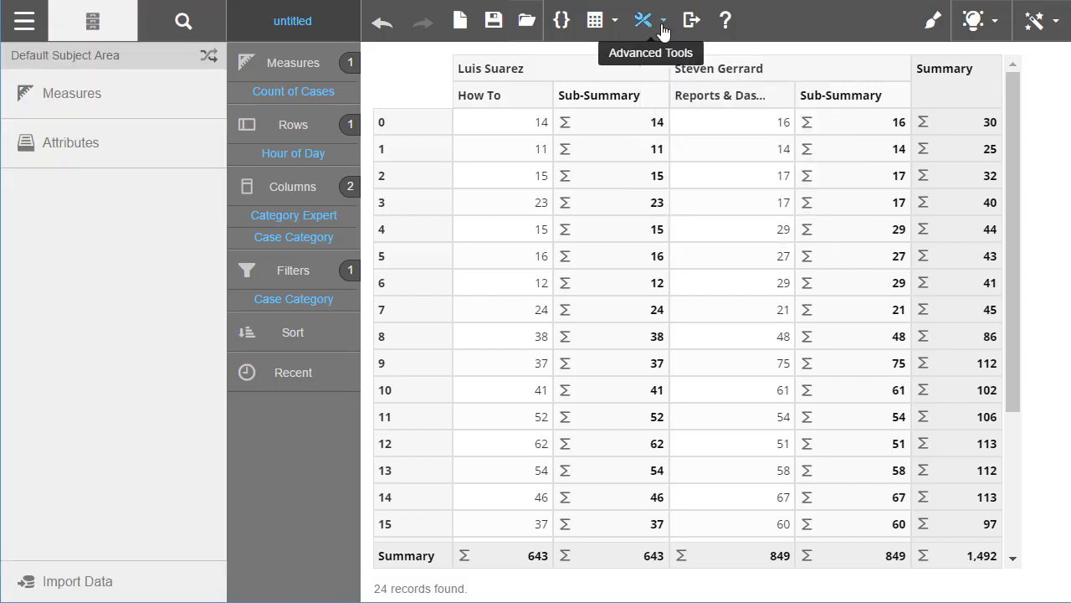
{"action": "left_click", "coordinate": [599, 23]}
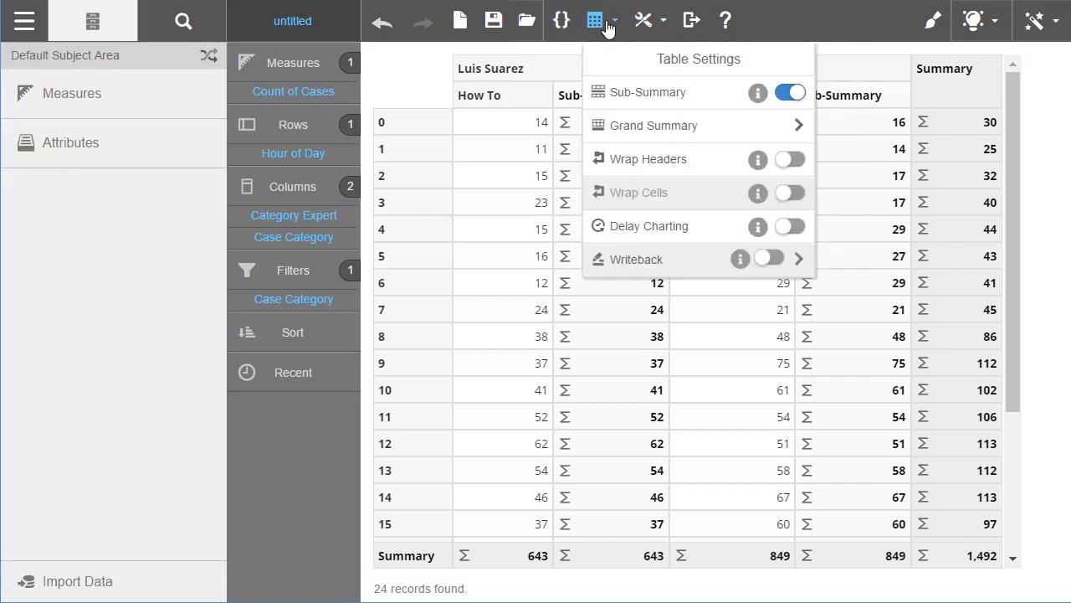
{"action": "left_click", "coordinate": [787, 94]}
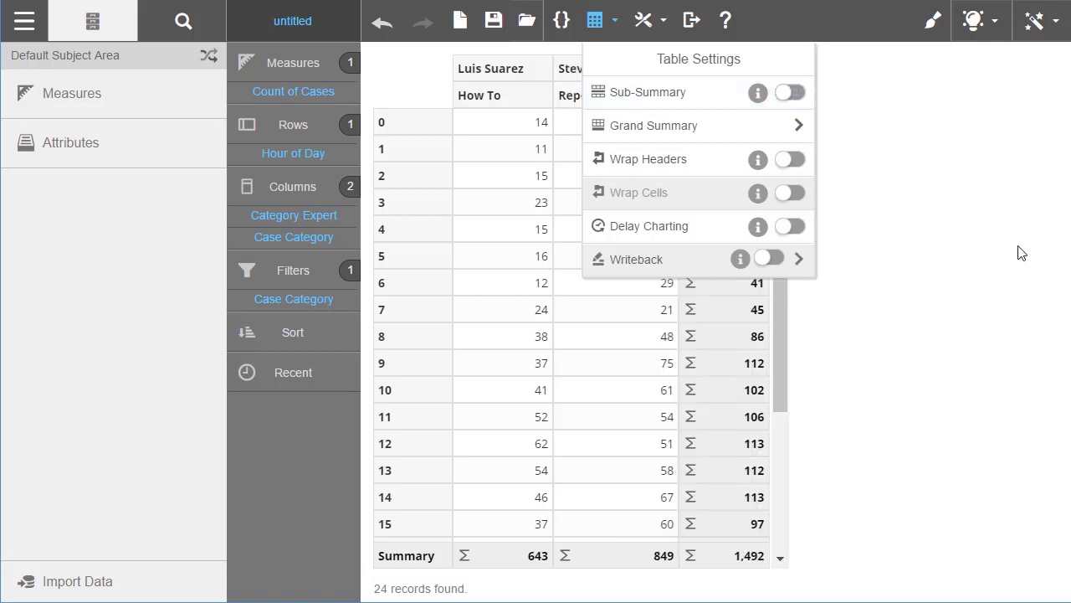
{"action": "left_click", "coordinate": [1021, 253]}
Undo the crosstab changes back to the line chart and show the attribute folders.
{"action": "left_click", "coordinate": [382, 24]}
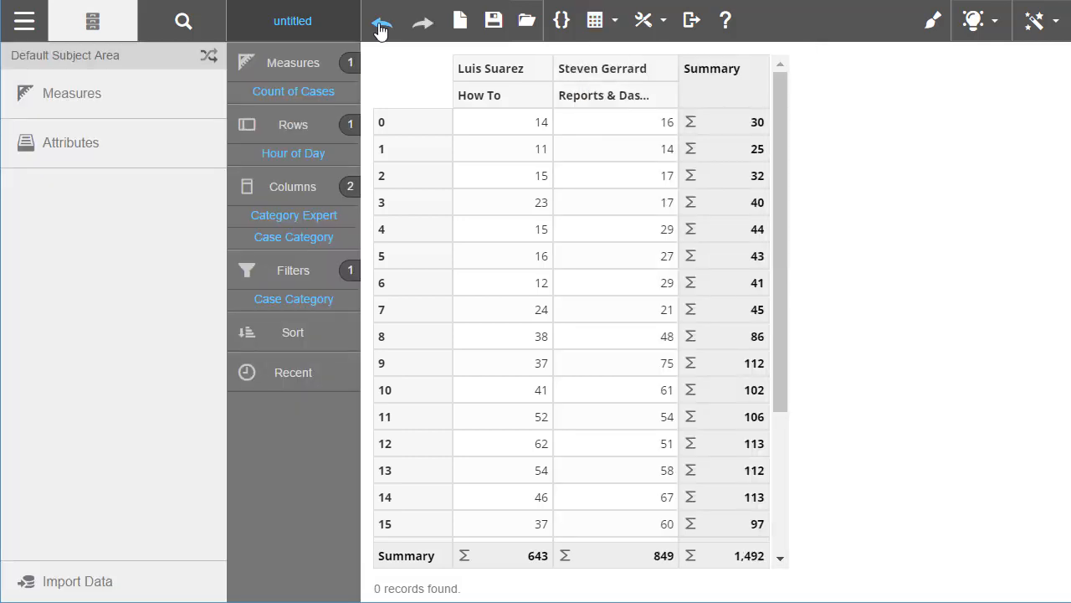
{"action": "left_click", "coordinate": [381, 24]}
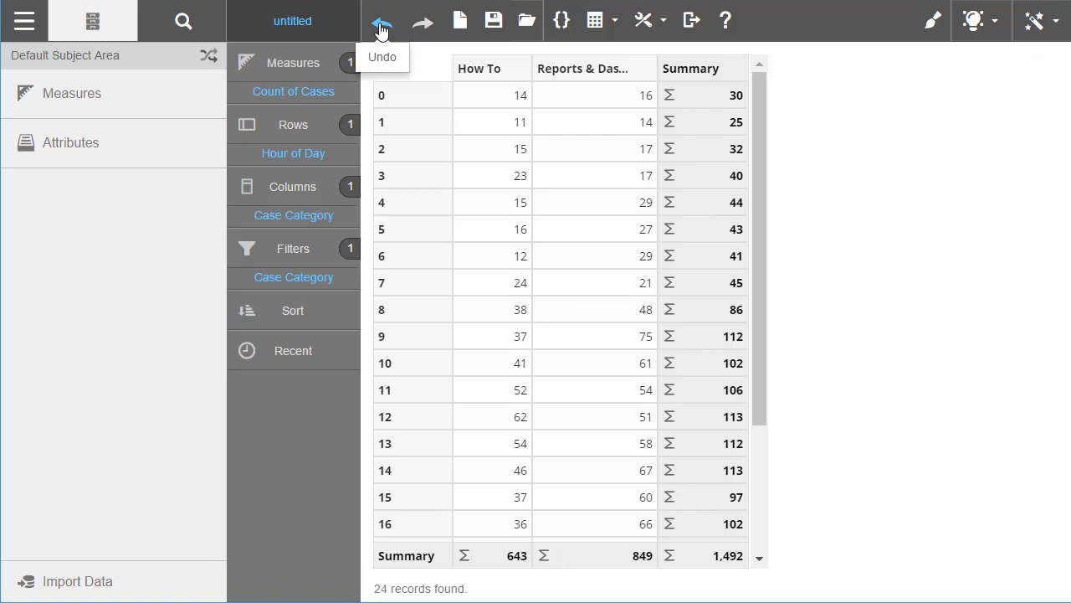
{"action": "left_click", "coordinate": [381, 29]}
{"action": "left_click", "coordinate": [61, 155]}
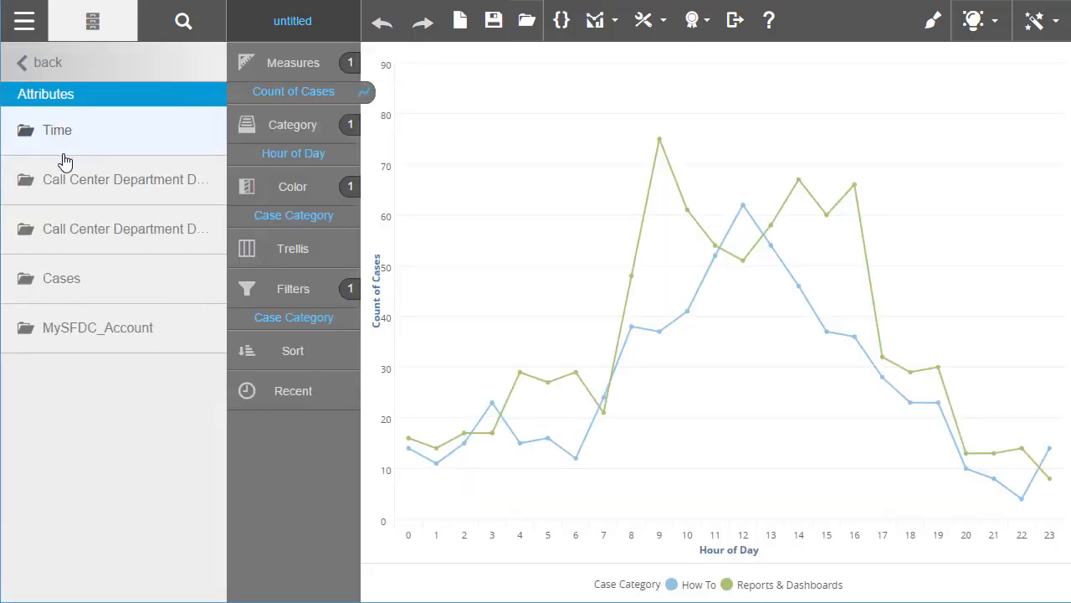
Trellis the Count of Cases chart by Account Type and Account Site from the MySFDC_Account folder.
{"action": "left_click", "coordinate": [78, 327]}
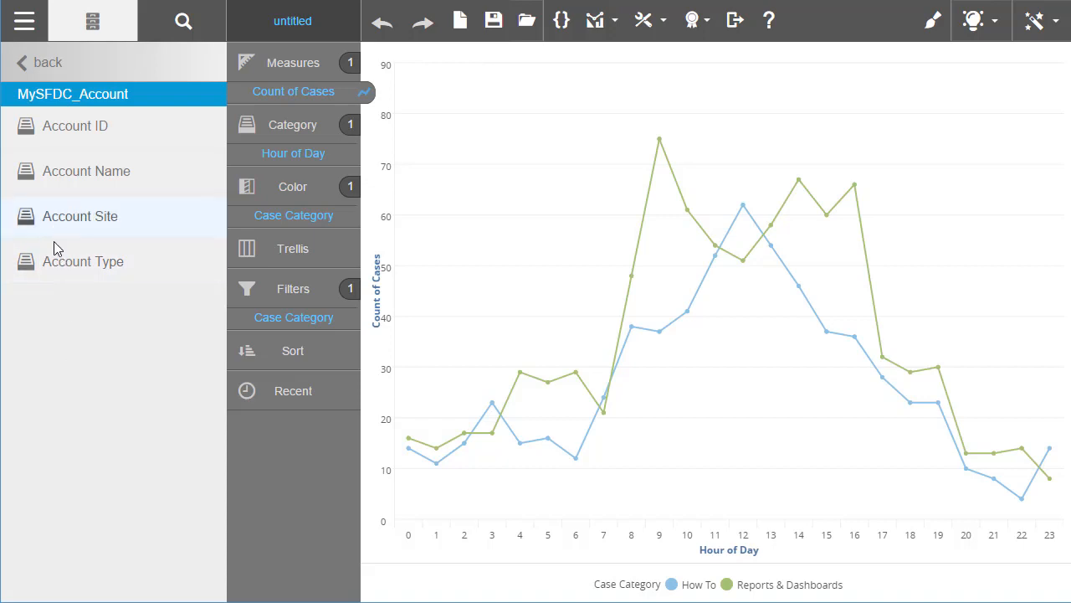
{"action": "left_click_drag", "start_coordinate": [57, 269], "coordinate": [513, 169]}
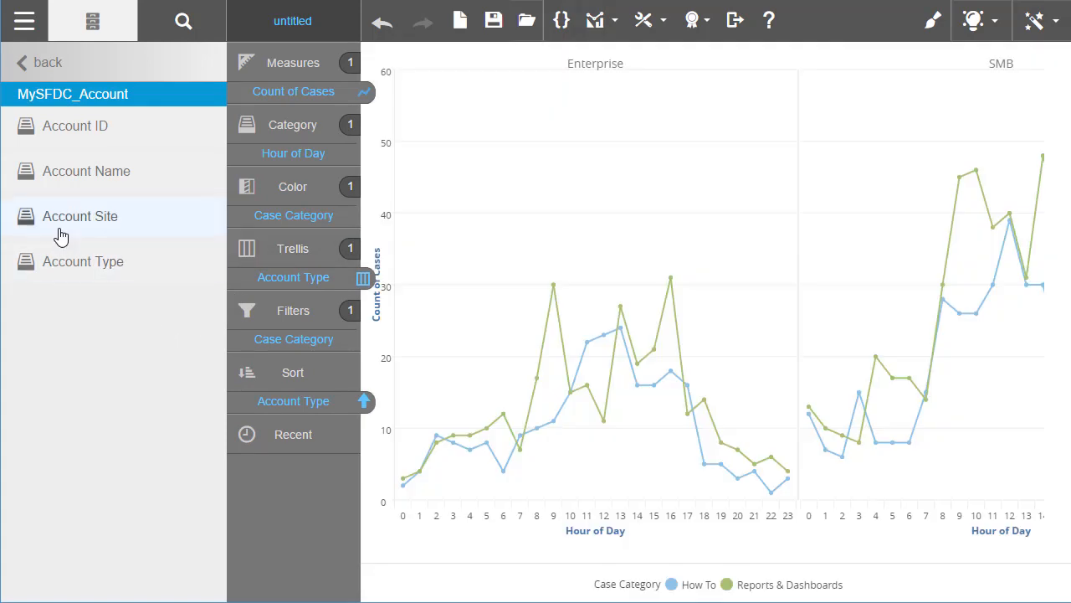
{"action": "left_click_drag", "start_coordinate": [60, 224], "coordinate": [538, 165]}
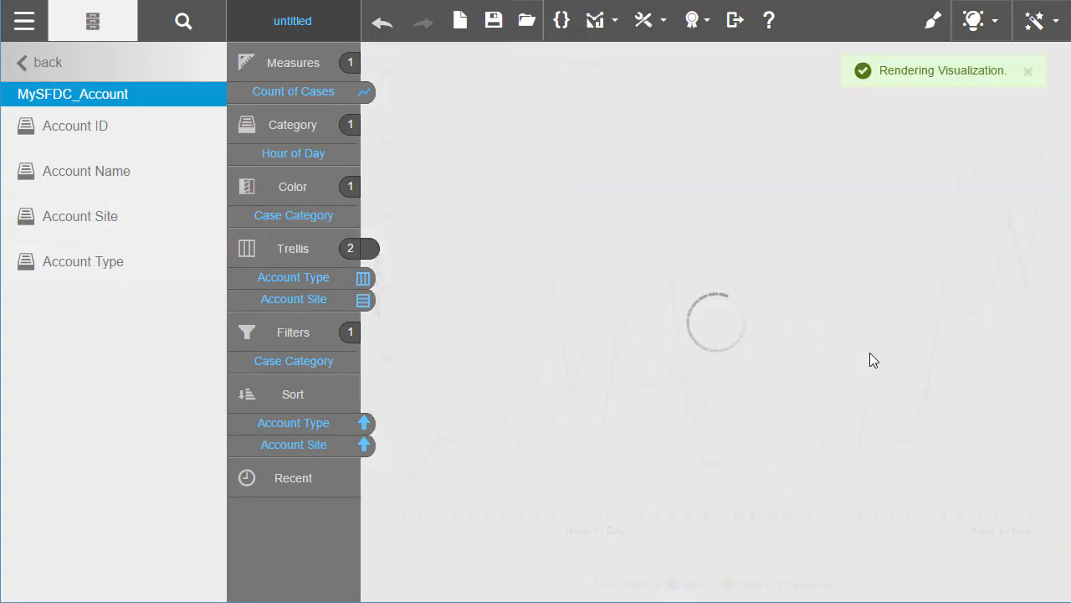
Change the trellised Count of Cases charts to the areaspline chart type.
{"action": "left_click", "coordinate": [366, 94]}
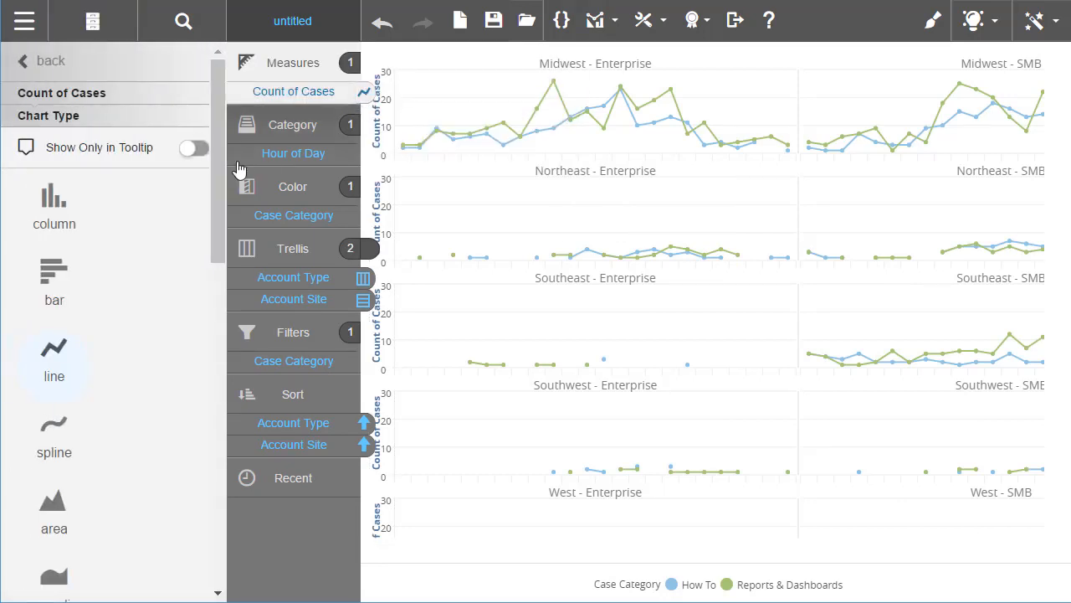
{"action": "left_click", "coordinate": [54, 580]}
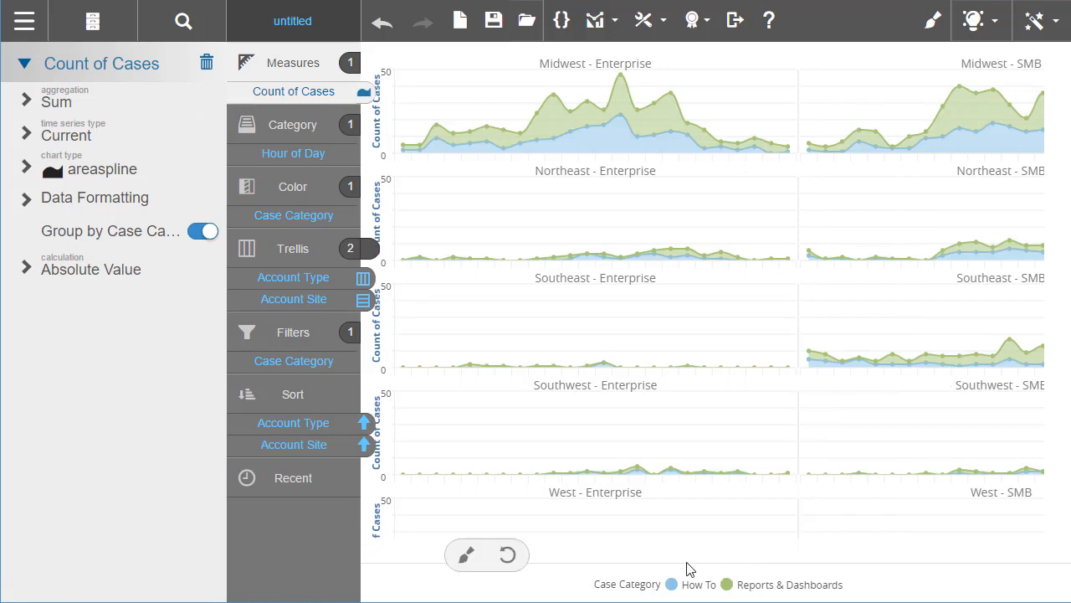
{"action": "left_click_drag", "start_coordinate": [703, 553], "coordinate": [687, 574]}
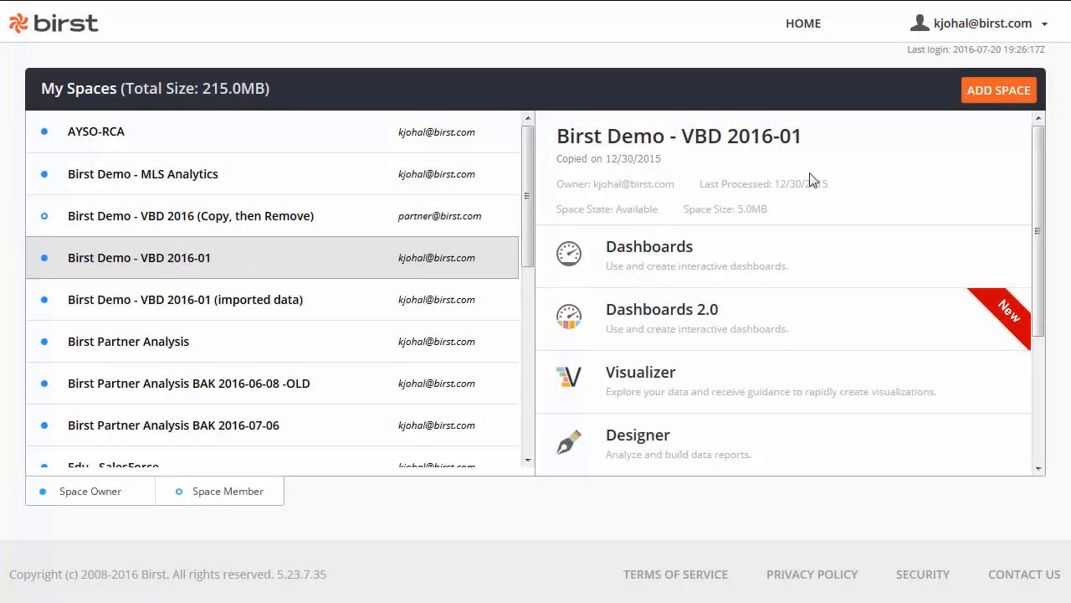
Create an Advanced Data Modeling space named 'SBX-CALLCENTER' with no comments.
{"action": "left_click", "coordinate": [997, 90]}
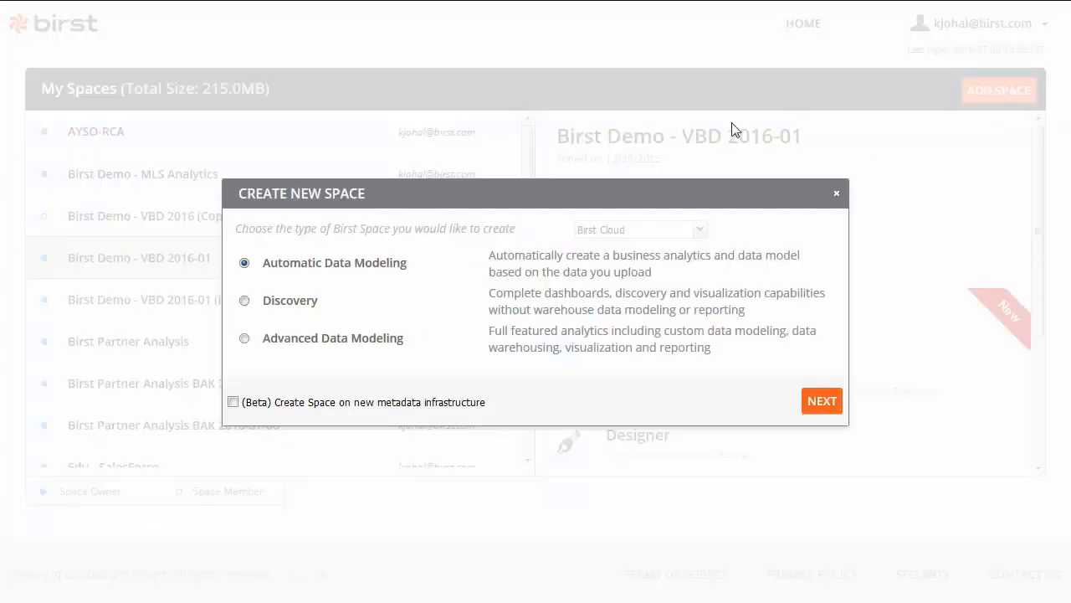
{"action": "left_click", "coordinate": [300, 341]}
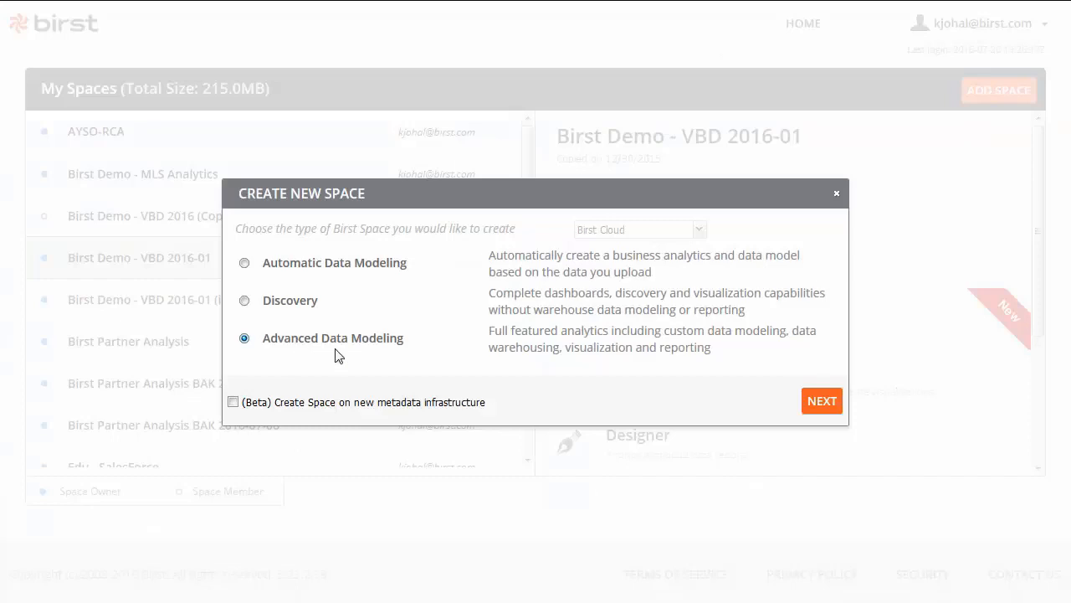
{"action": "left_click", "coordinate": [824, 403]}
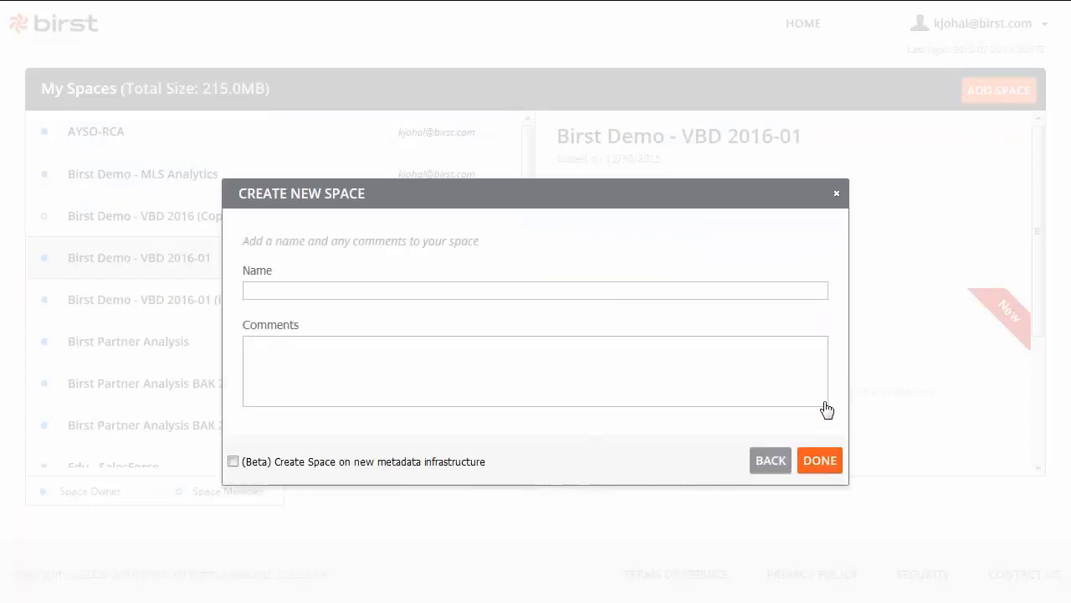
{"action": "left_click", "coordinate": [380, 294]}
{"action": "type", "text": "SBX-CALLCENTER"}
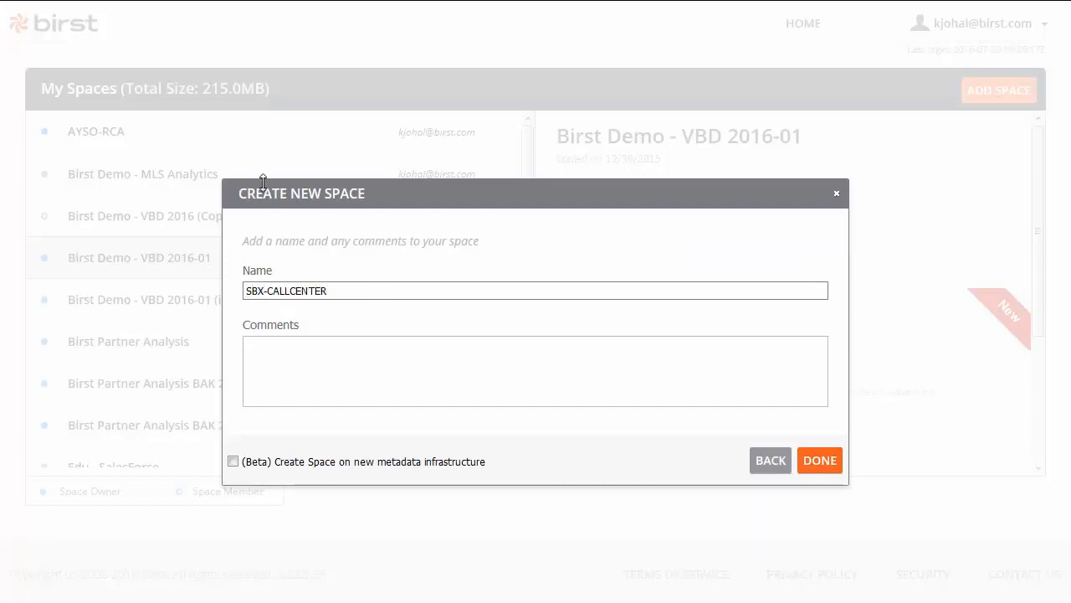
{"action": "left_click", "coordinate": [824, 462]}
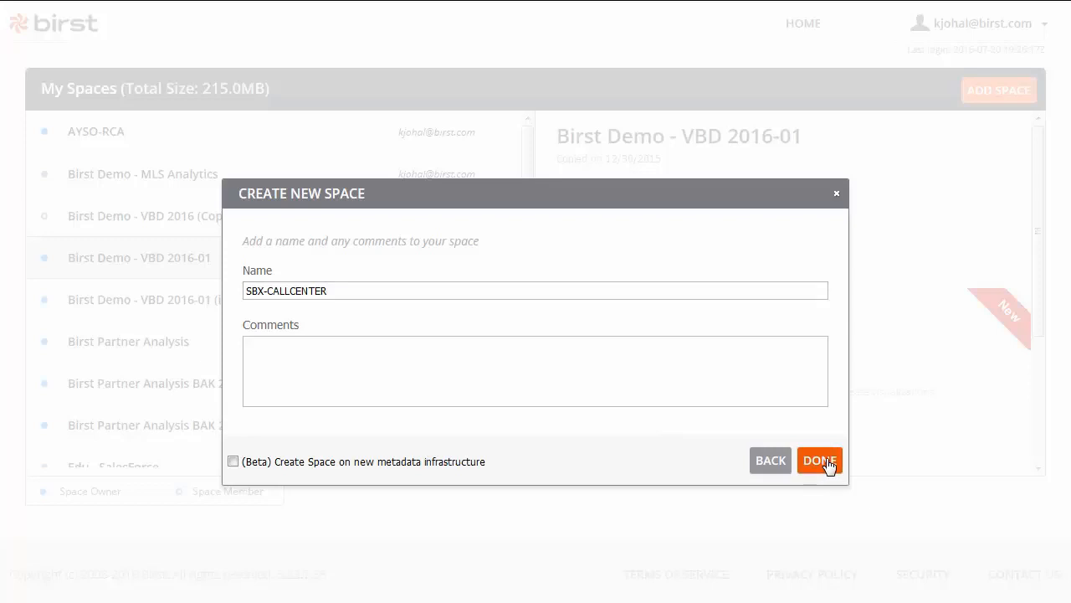
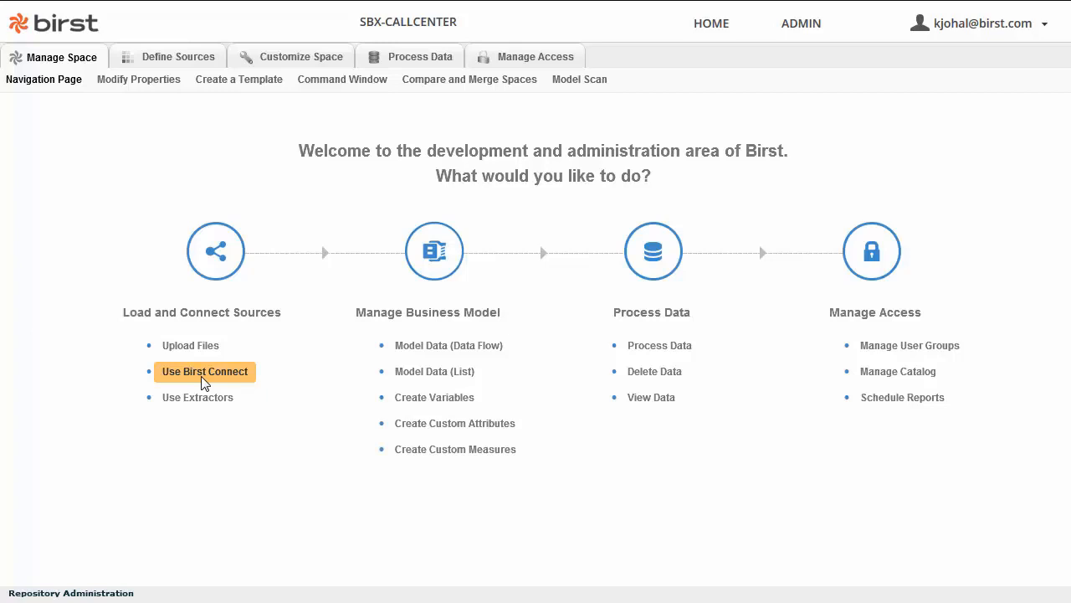
Launch Birst Connect for the SBX-CALLCENTER Default configuration through Java Web Start.
{"action": "left_click", "coordinate": [204, 372]}
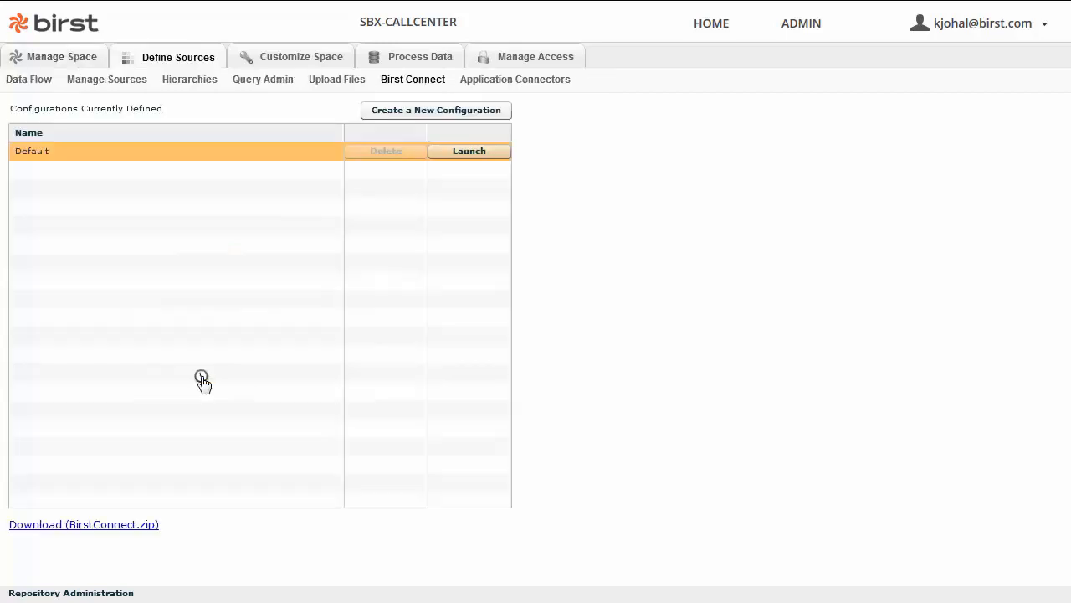
{"action": "left_click", "coordinate": [473, 154]}
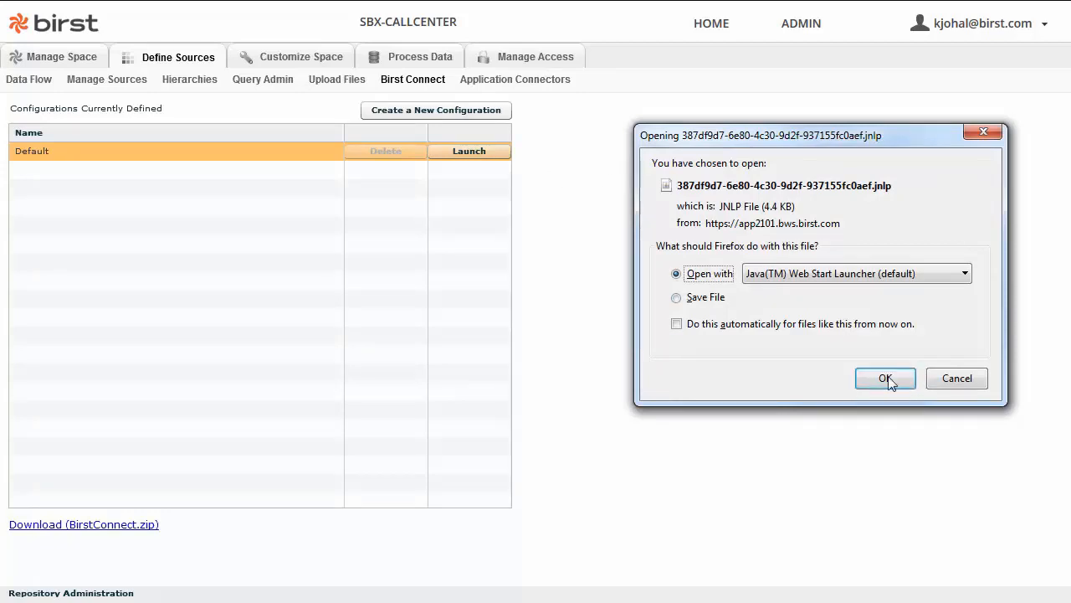
{"action": "left_click", "coordinate": [887, 379]}
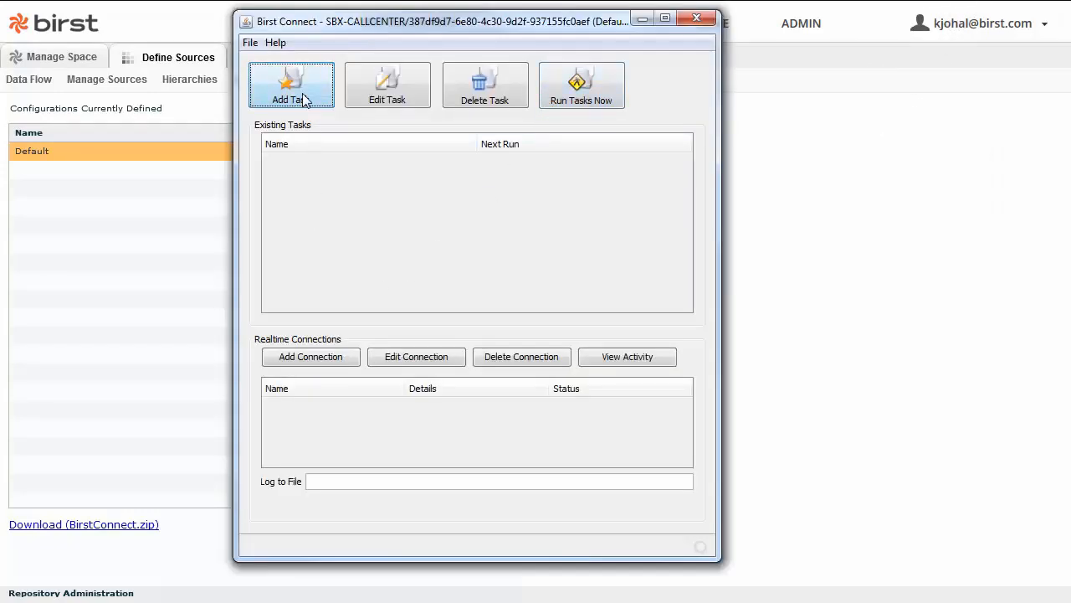
Start a MyUpload task with a SQL Server table source, entering server, database and login credentials.
{"action": "left_click", "coordinate": [293, 97]}
{"action": "type", "text": "MyUpload"}
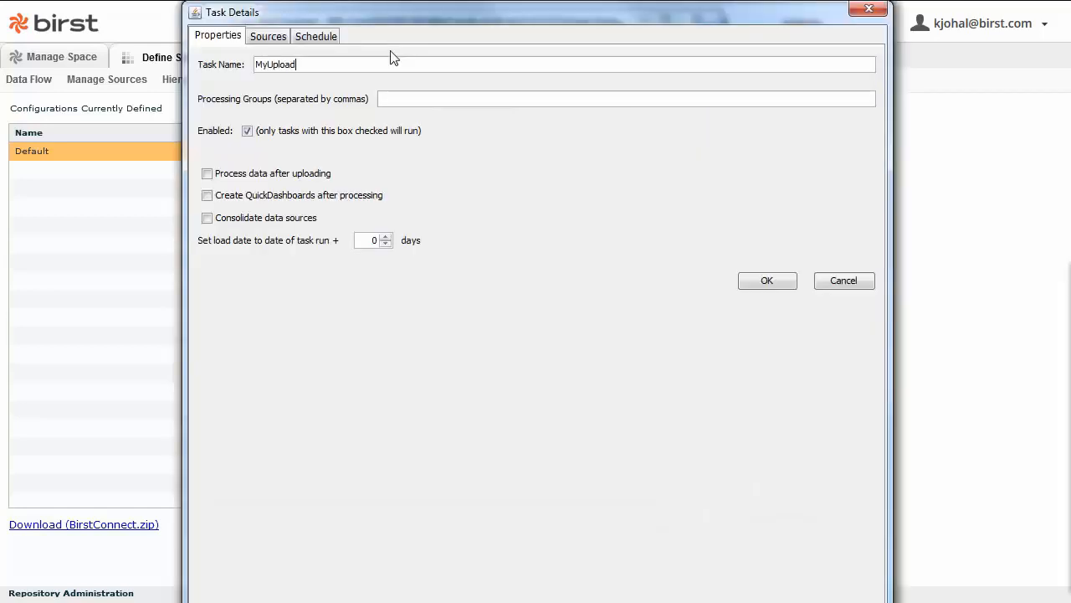
{"action": "left_click", "coordinate": [257, 39]}
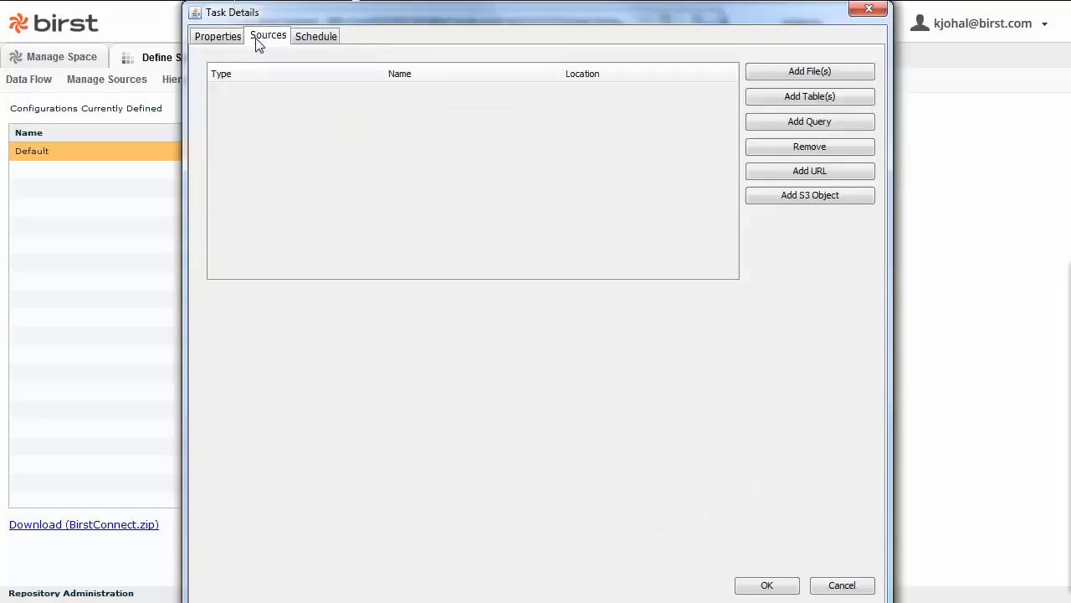
{"action": "left_click", "coordinate": [827, 102]}
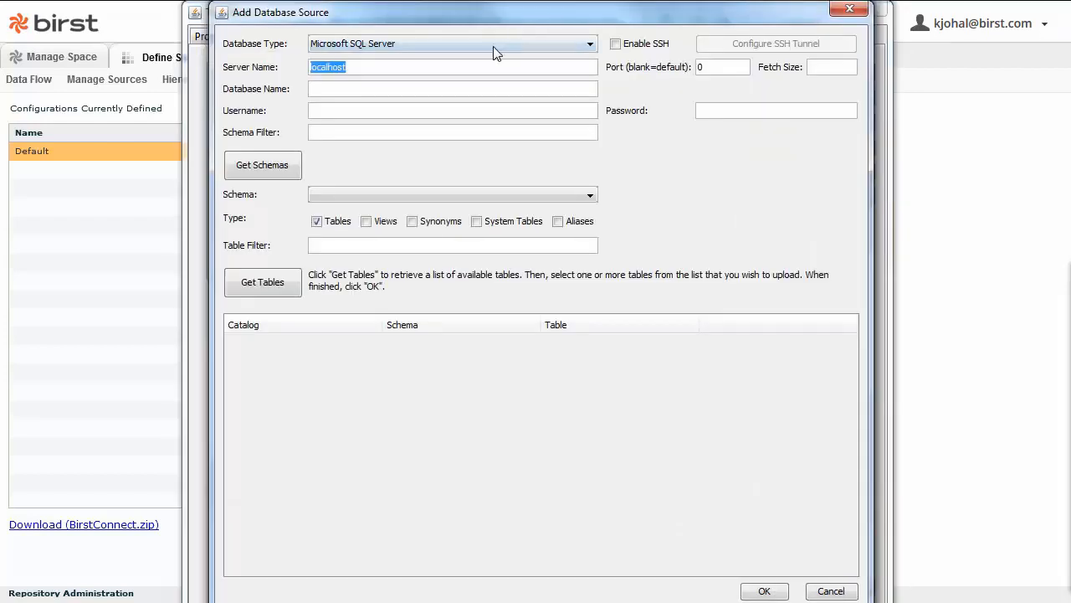
{"action": "type", "text": "karnrds1.cx6z0q2zu3ee.us-west-2.rds.amazonaws.com"}
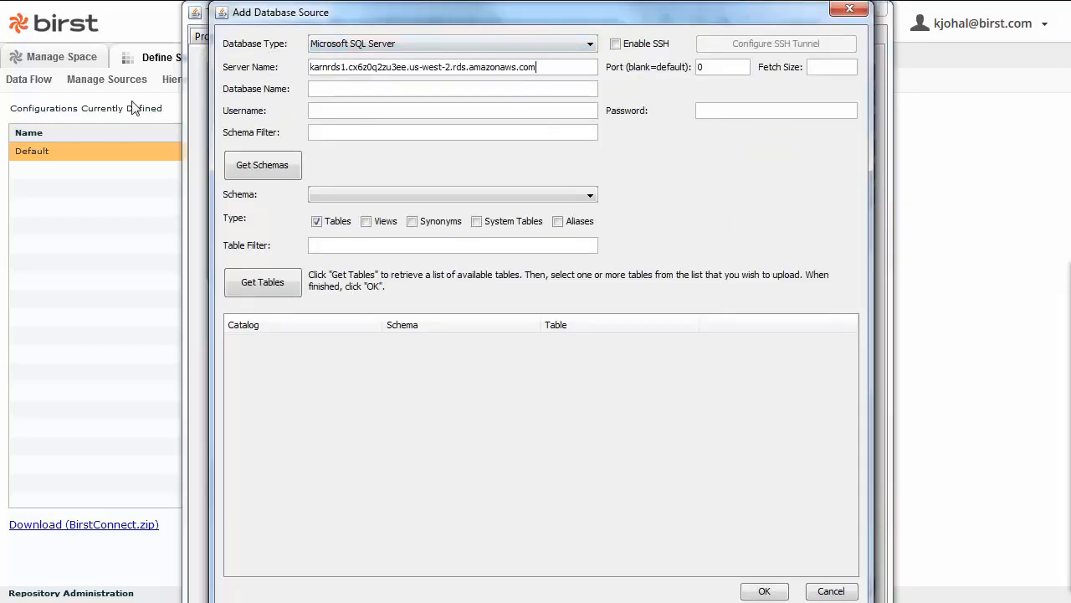
{"action": "left_click", "coordinate": [328, 86]}
{"action": "type", "text": "SUPE"}
{"action": "key", "text": "Tab"}
{"action": "type", "text": "crmlogin"}
{"action": "key", "text": "Tab"}
{"action": "type", "text": "*********"}
Add the Accounts, Case Categories, Support Cases and Support Contracts tables to MyUpload and save it.
{"action": "left_click", "coordinate": [263, 281]}
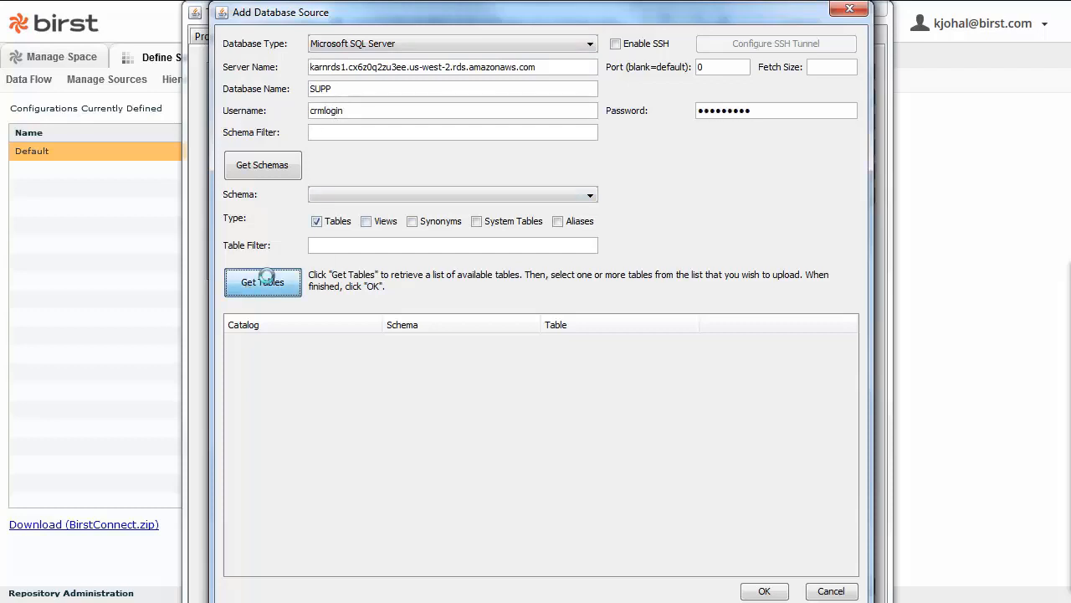
{"action": "left_click", "coordinate": [650, 343]}
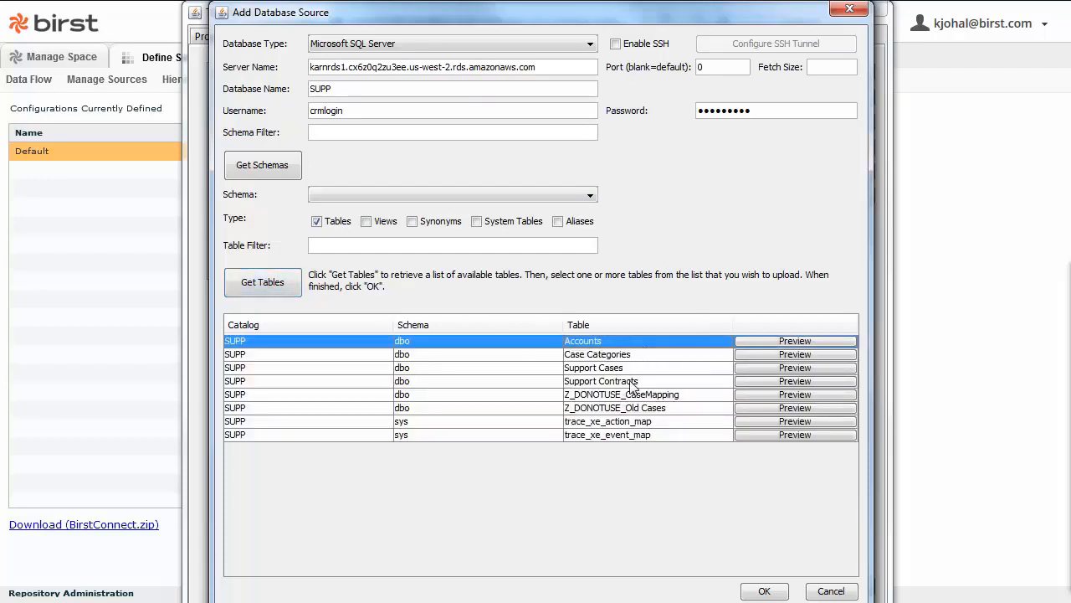
{"action": "left_click", "coordinate": [633, 383], "text": "shift"}
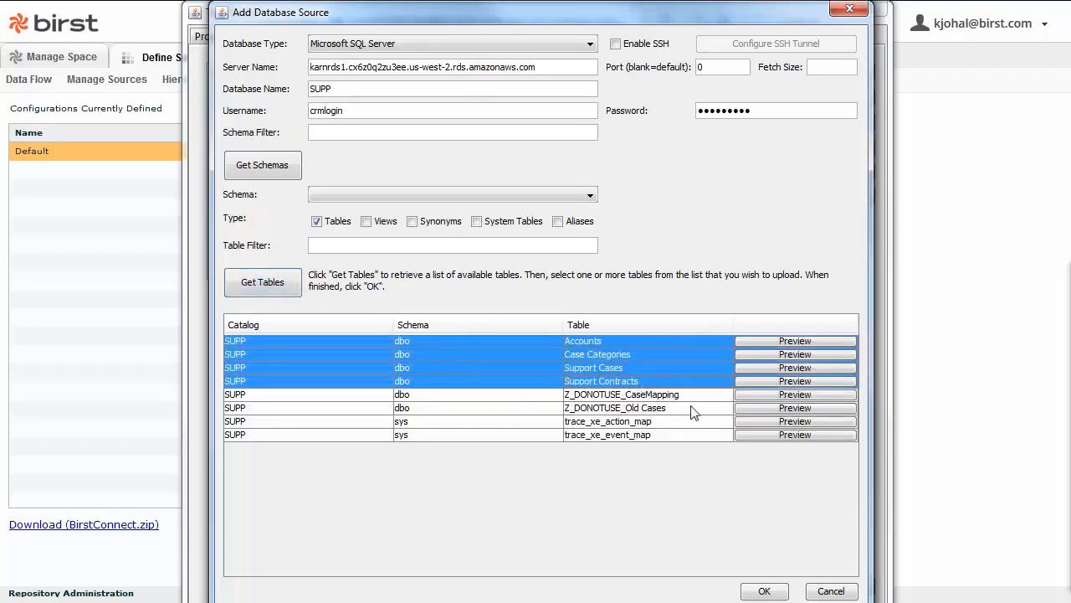
{"action": "left_click", "coordinate": [765, 592]}
{"action": "left_click", "coordinate": [764, 583]}
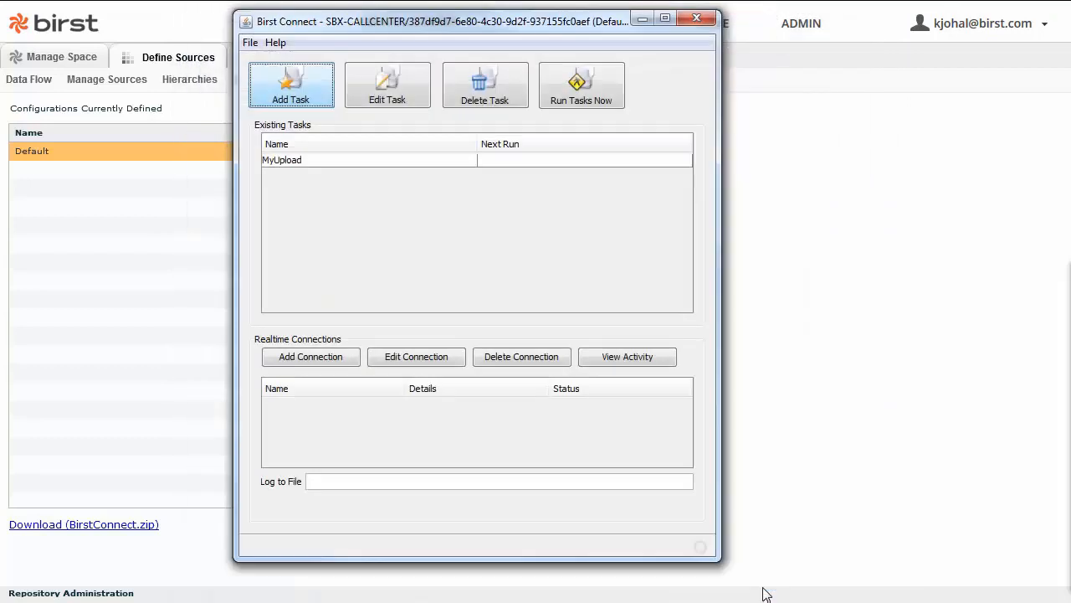
Run MyUpload, browse then cancel a realtime connection, and close Birst Connect once the upload completes.
{"action": "left_click", "coordinate": [604, 98]}
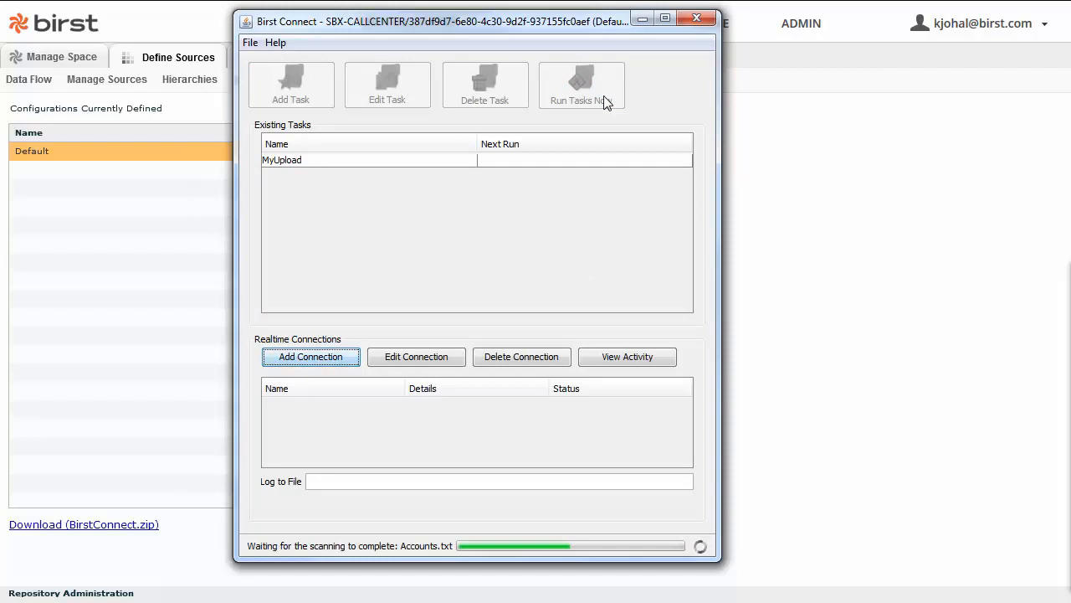
{"action": "left_click", "coordinate": [329, 361]}
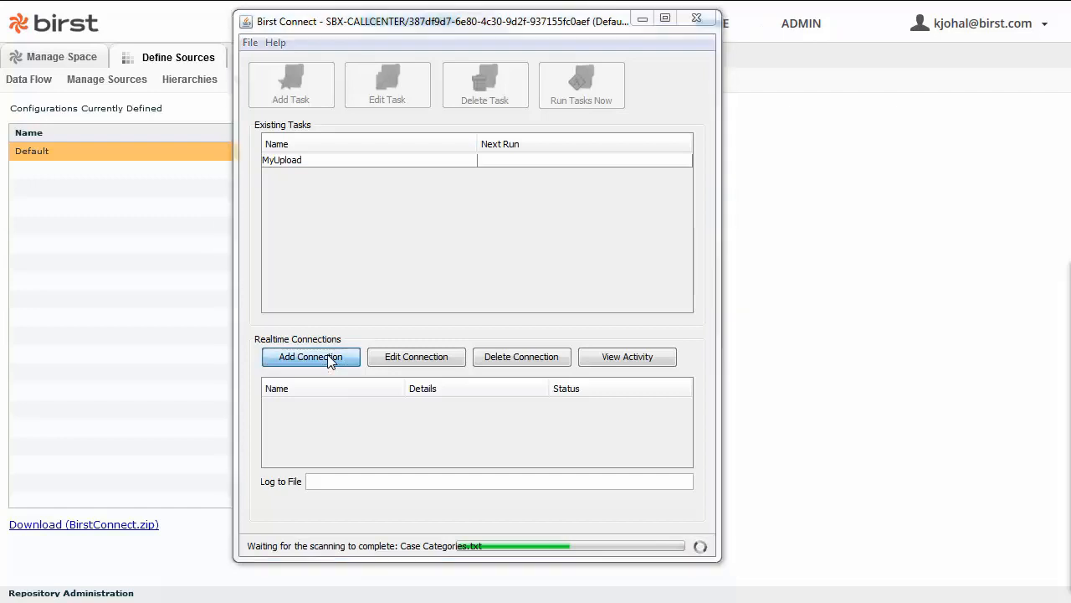
{"action": "left_click", "coordinate": [772, 216]}
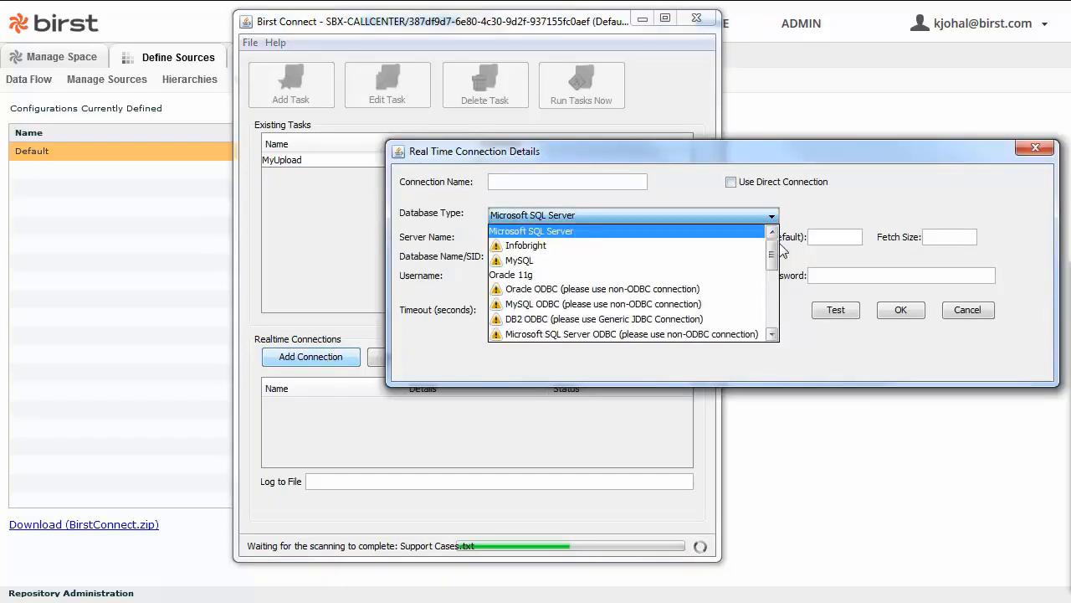
{"action": "left_click_drag", "start_coordinate": [771, 243], "coordinate": [816, 351]}
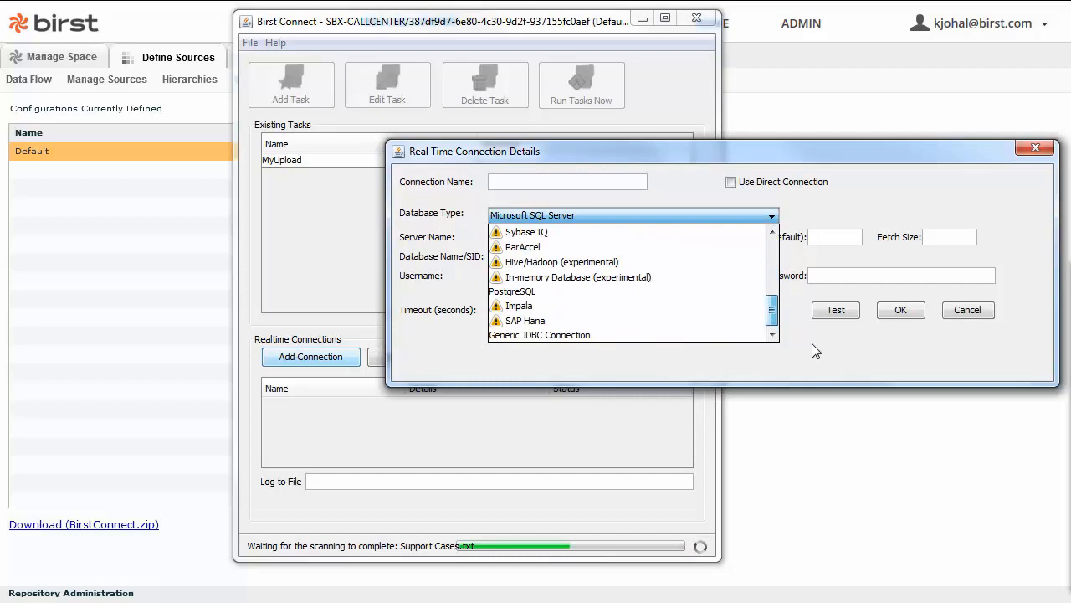
{"action": "left_click", "coordinate": [971, 311]}
{"action": "left_click", "coordinate": [971, 311]}
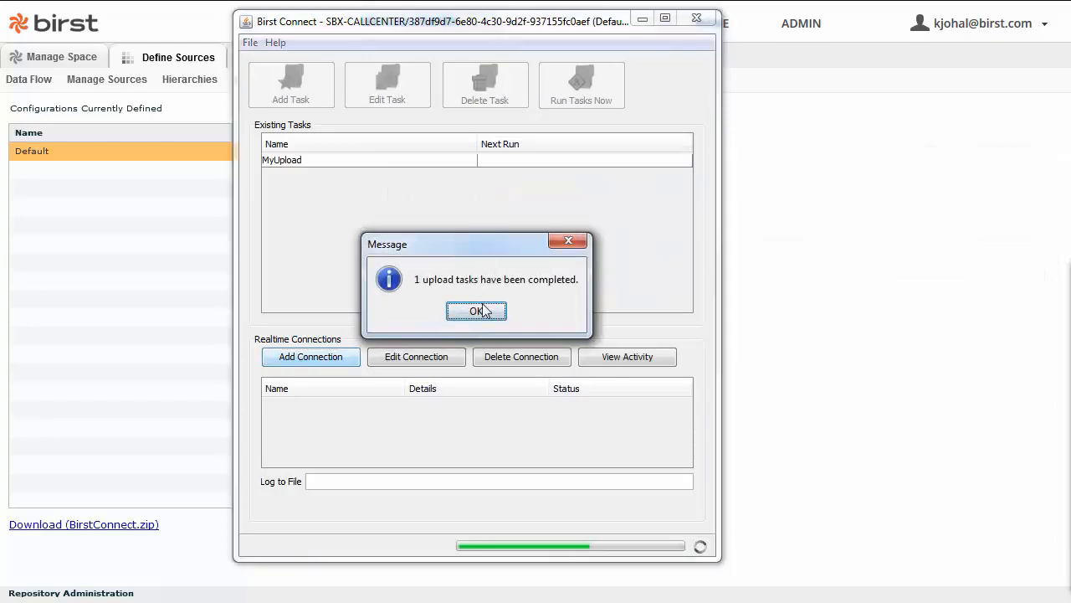
{"action": "left_click", "coordinate": [482, 312]}
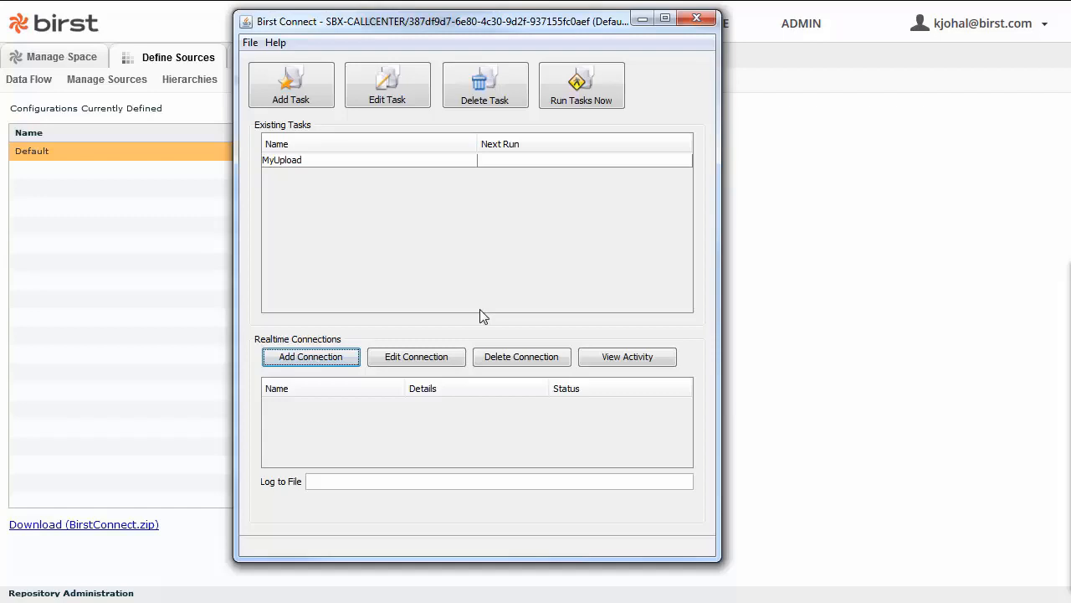
{"action": "left_click", "coordinate": [697, 19]}
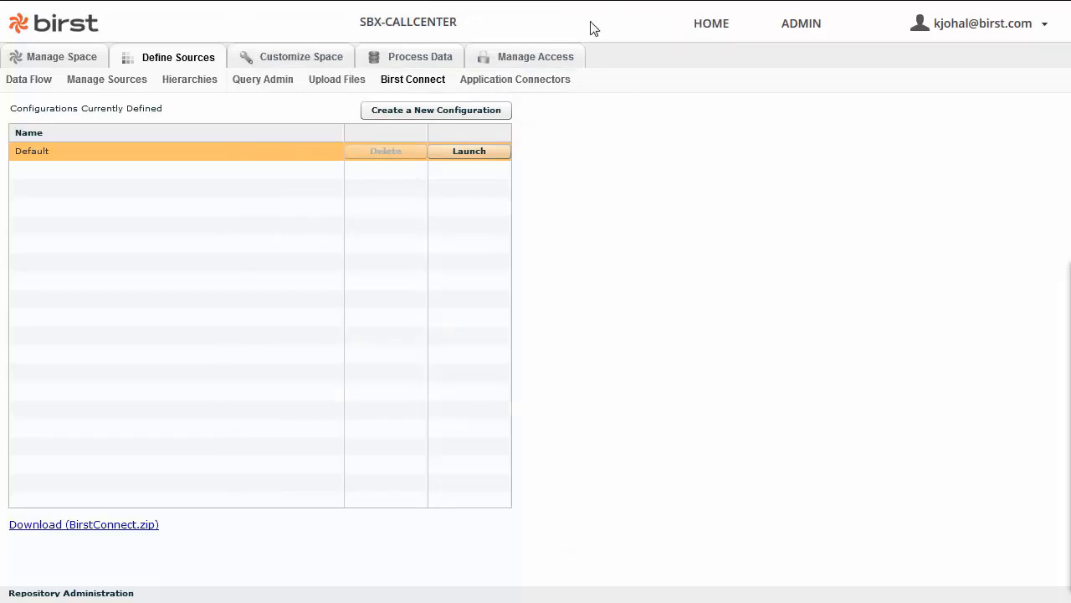
Open the Data Flow diagram and enable the Accounts, Case Categories, Support Cases and Support Contracts sources.
{"action": "left_click", "coordinate": [43, 61]}
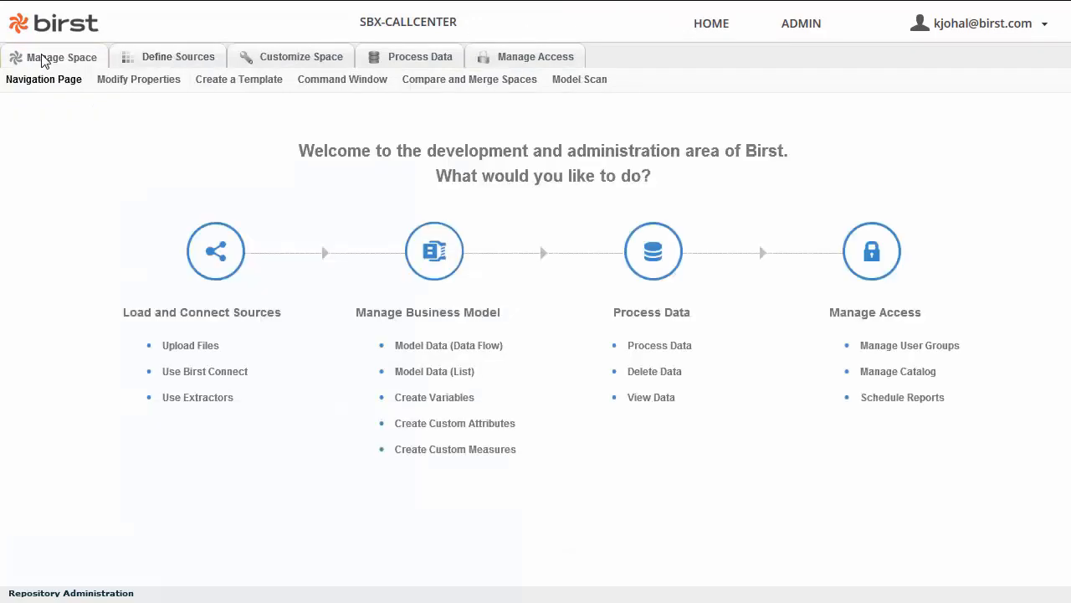
{"action": "left_click", "coordinate": [449, 347]}
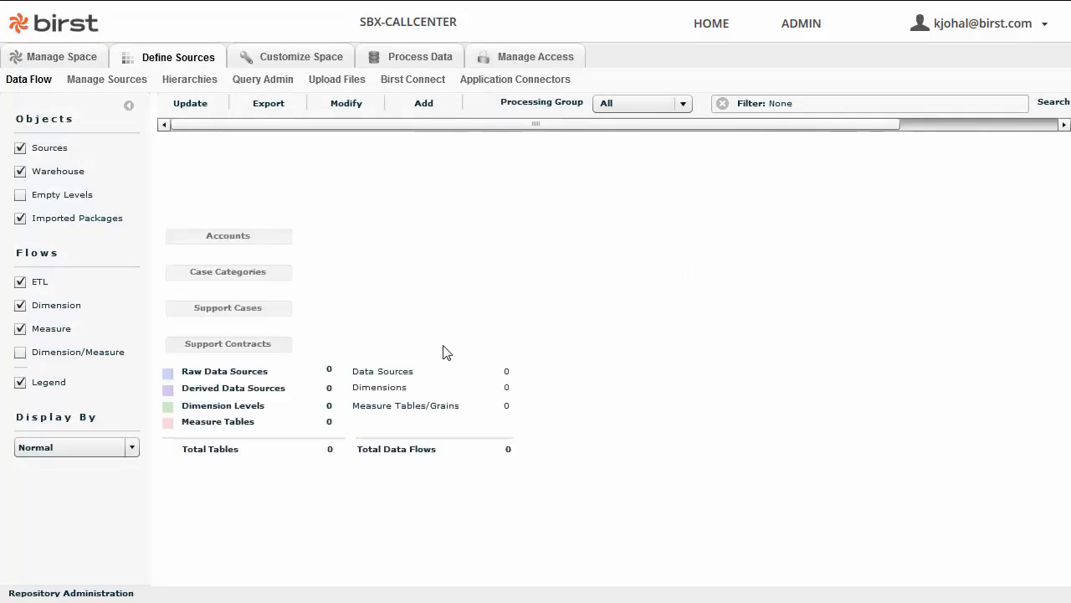
{"action": "left_click", "coordinate": [20, 381]}
{"action": "right_click", "coordinate": [209, 241]}
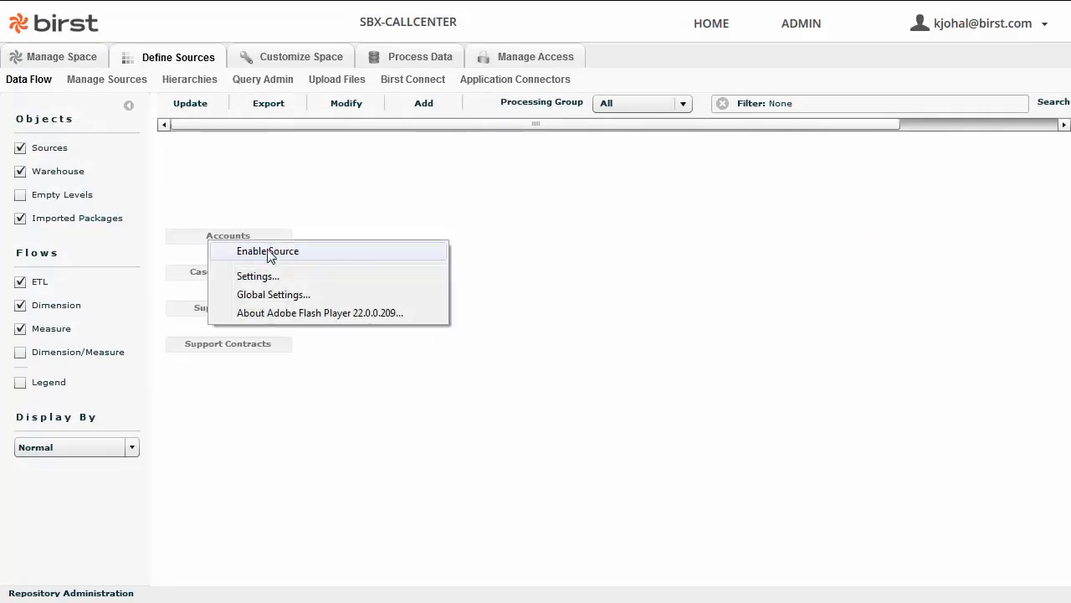
{"action": "left_click", "coordinate": [266, 251]}
{"action": "right_click", "coordinate": [208, 276]}
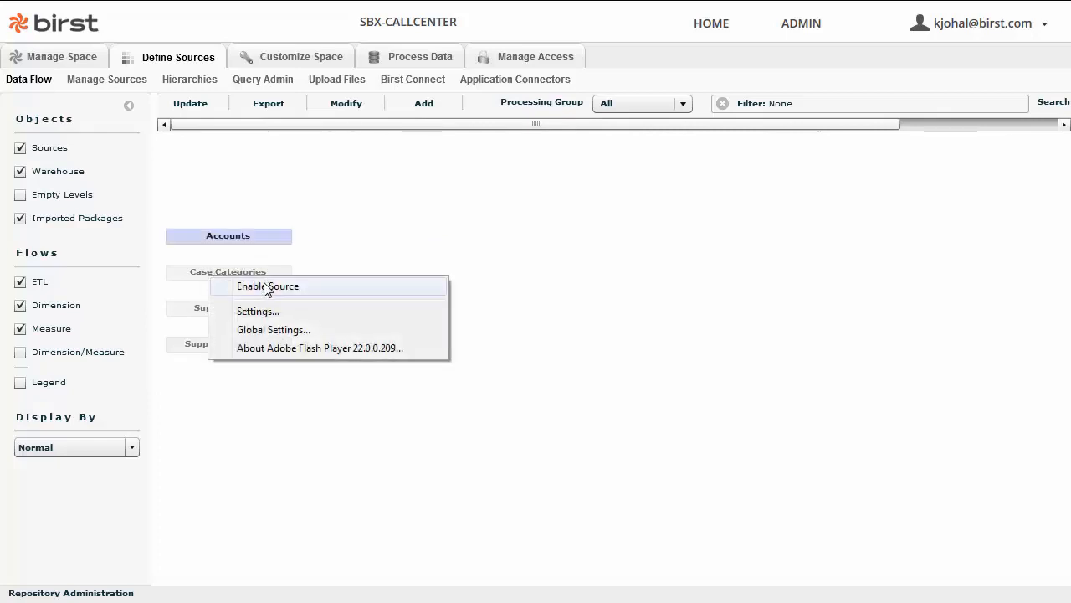
{"action": "left_click", "coordinate": [265, 286]}
{"action": "right_click", "coordinate": [236, 310]}
{"action": "left_click", "coordinate": [285, 319]}
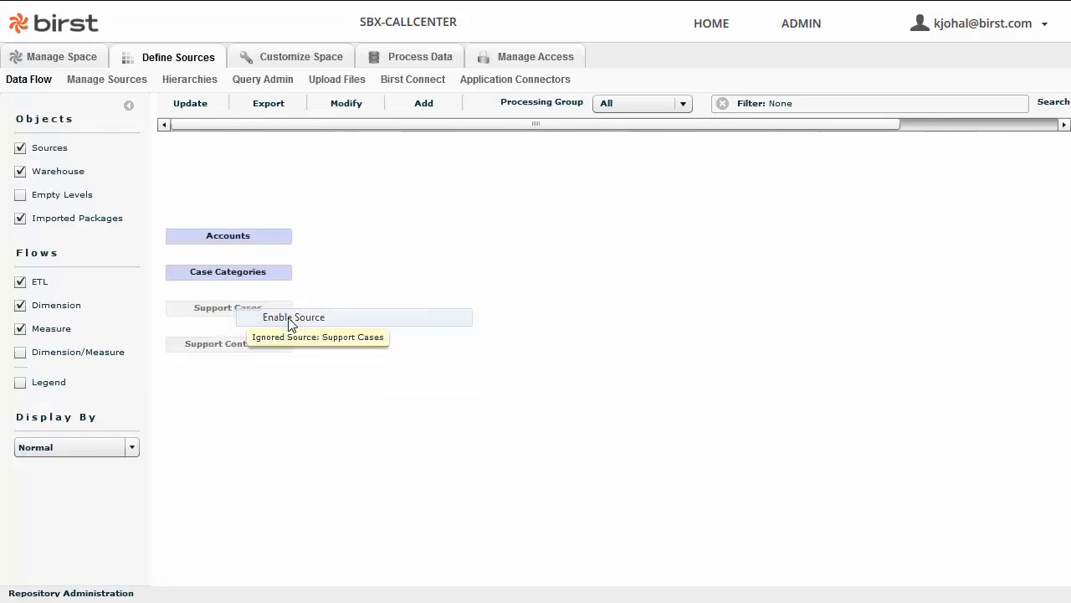
{"action": "right_click", "coordinate": [274, 346]}
{"action": "left_click", "coordinate": [335, 355]}
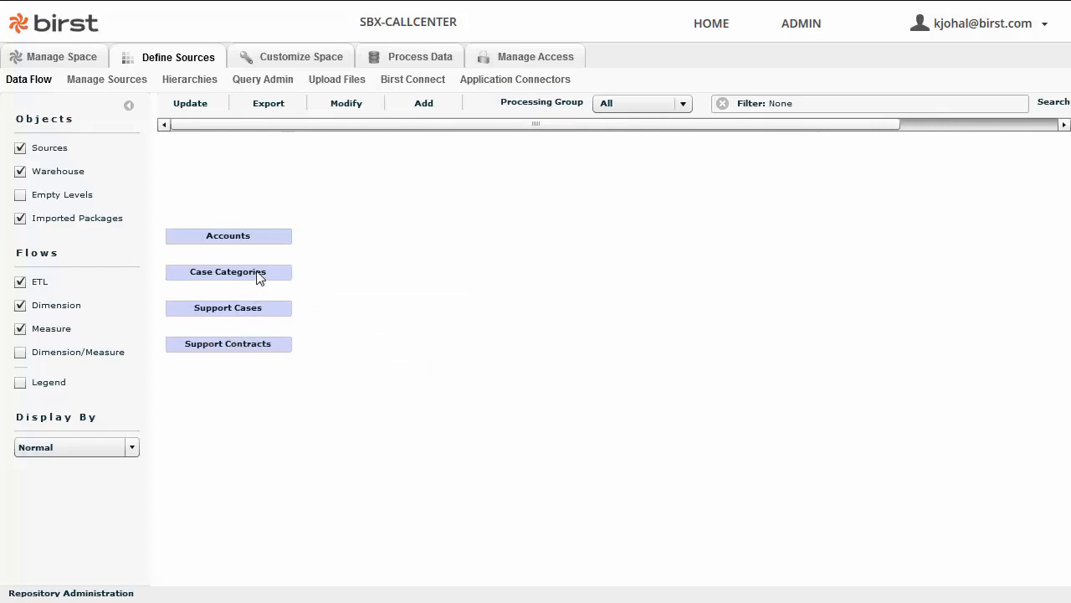
Join Support Cases to Case Categories and Accounts, and Accounts to Support Contracts.
{"action": "left_click_drag", "start_coordinate": [260, 277], "coordinate": [414, 244]}
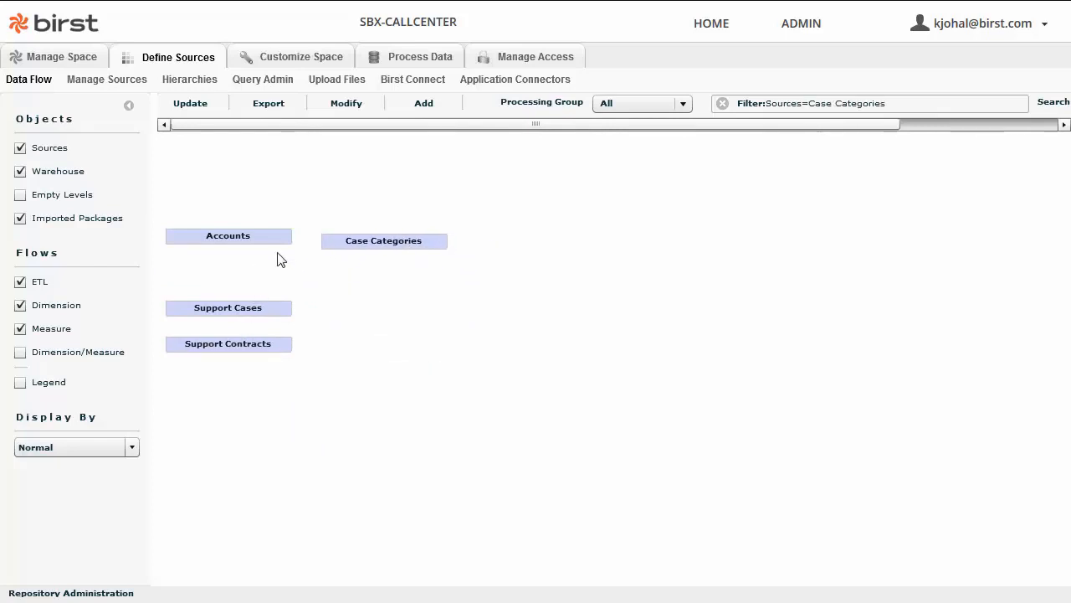
{"action": "right_click", "coordinate": [246, 308]}
{"action": "left_click", "coordinate": [321, 355]}
{"action": "left_click", "coordinate": [368, 248]}
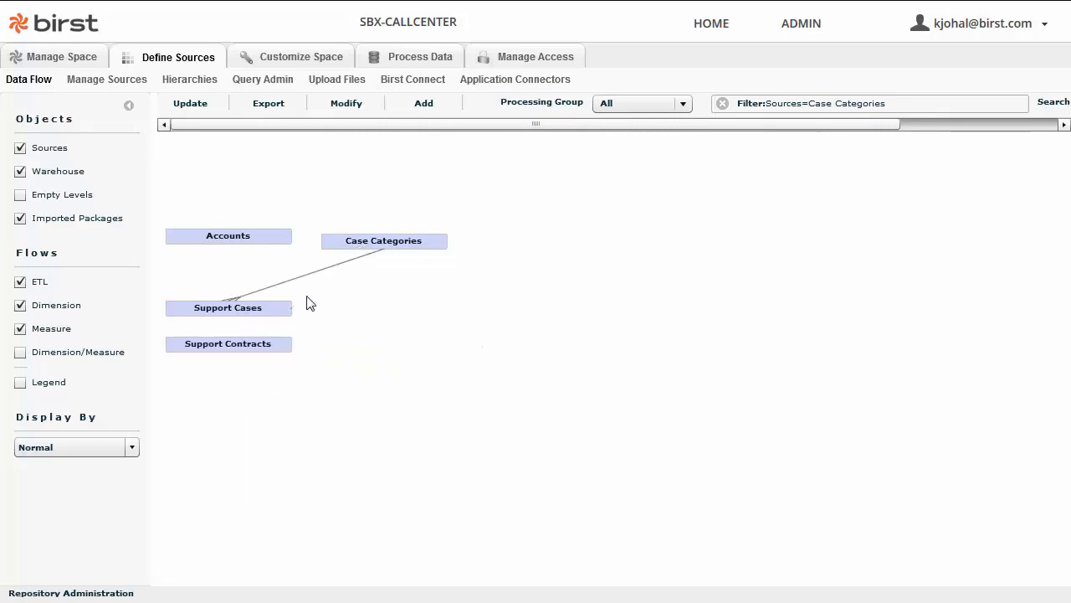
{"action": "right_click", "coordinate": [254, 310]}
{"action": "left_click", "coordinate": [311, 360]}
{"action": "left_click", "coordinate": [232, 235]}
{"action": "left_click_drag", "start_coordinate": [268, 348], "coordinate": [373, 308]}
{"action": "right_click", "coordinate": [255, 249]}
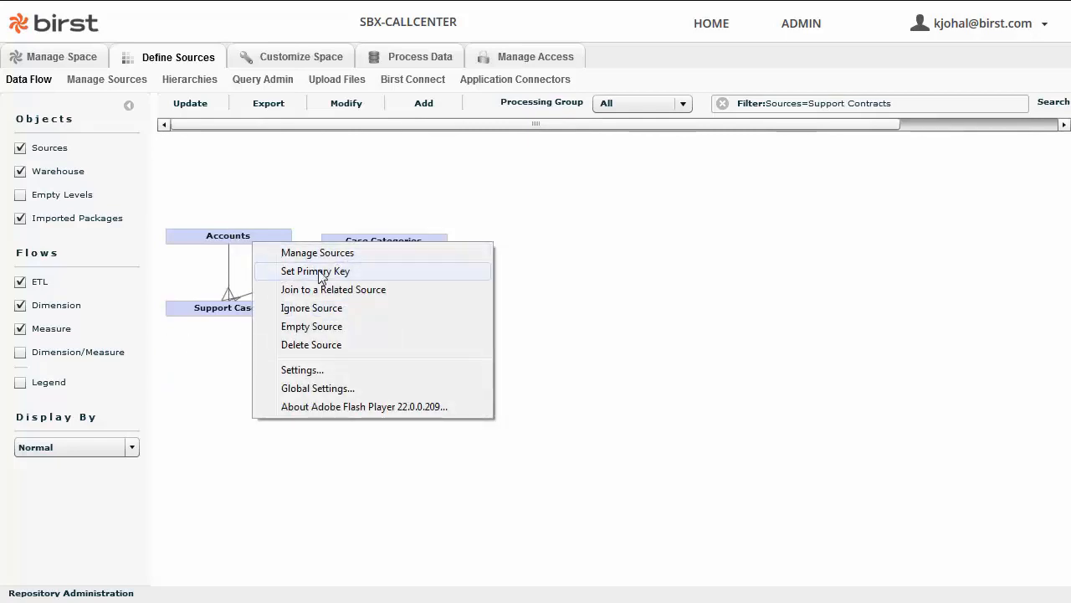
{"action": "left_click", "coordinate": [382, 287]}
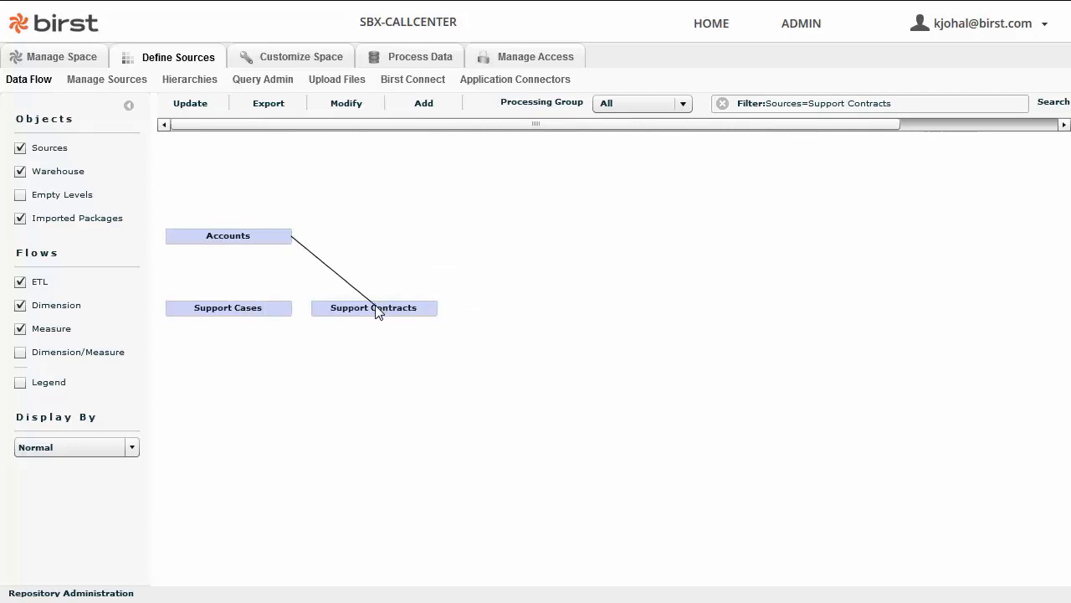
{"action": "left_click", "coordinate": [377, 310]}
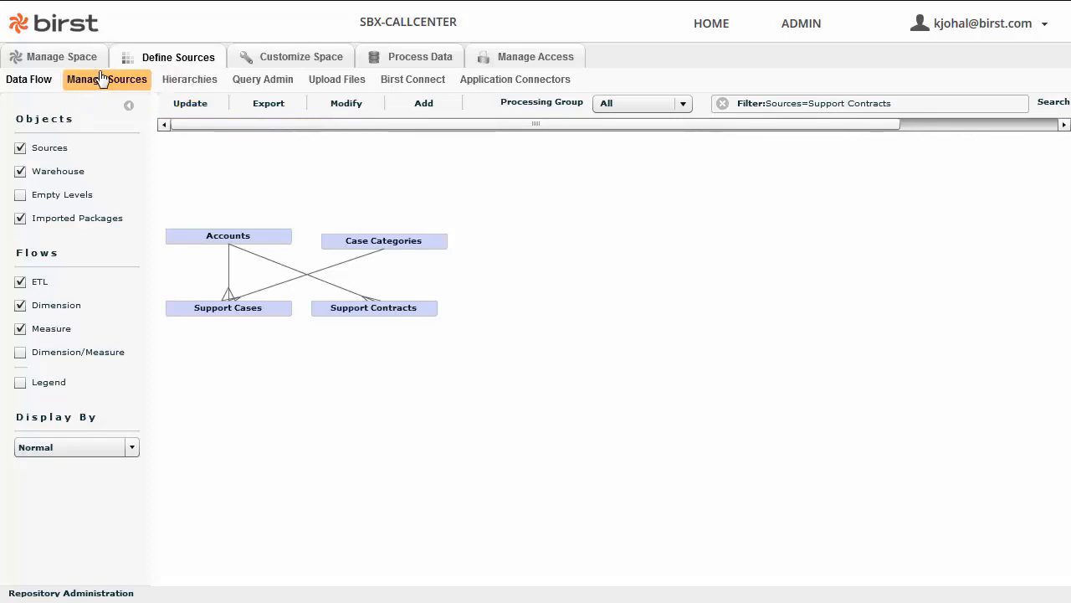
Update the warehouse model and assign Support Cases' Account ID and Case Category to their matching hierarchies.
{"action": "left_click", "coordinate": [194, 107]}
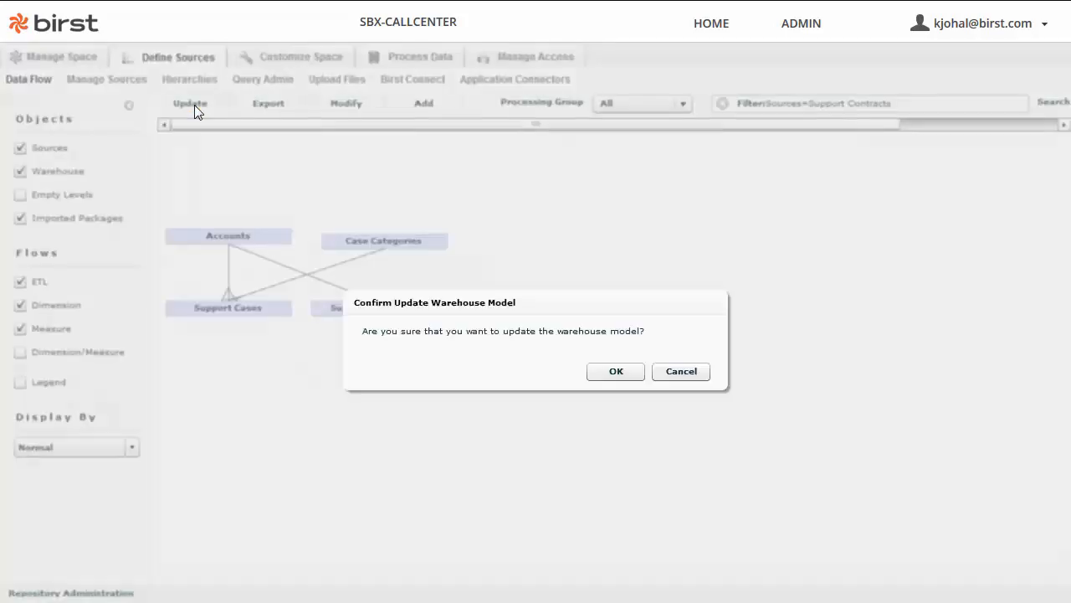
{"action": "left_click", "coordinate": [613, 374]}
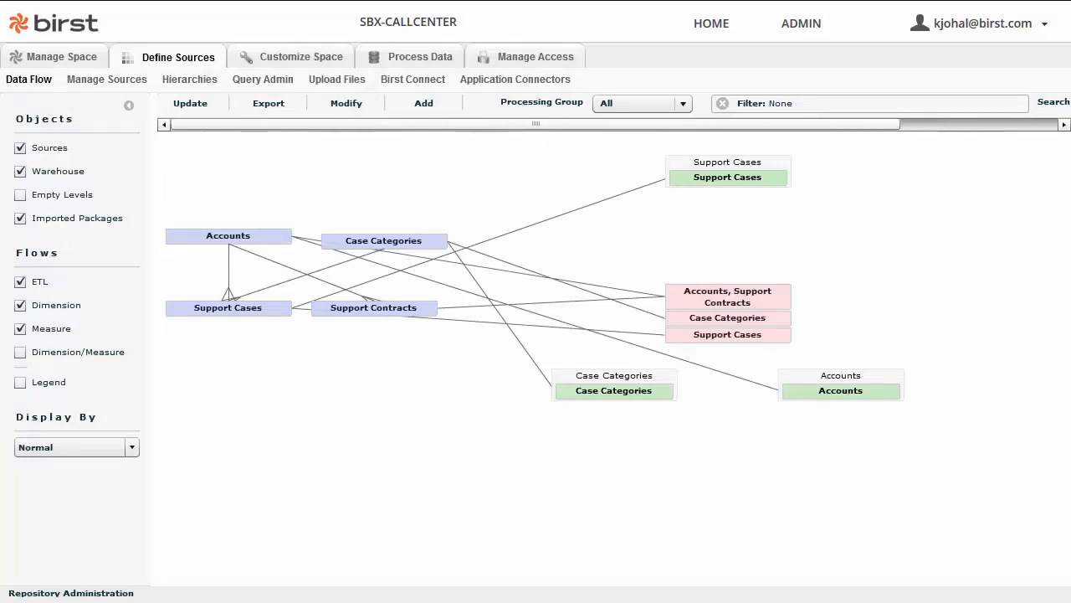
{"action": "right_click", "coordinate": [263, 319]}
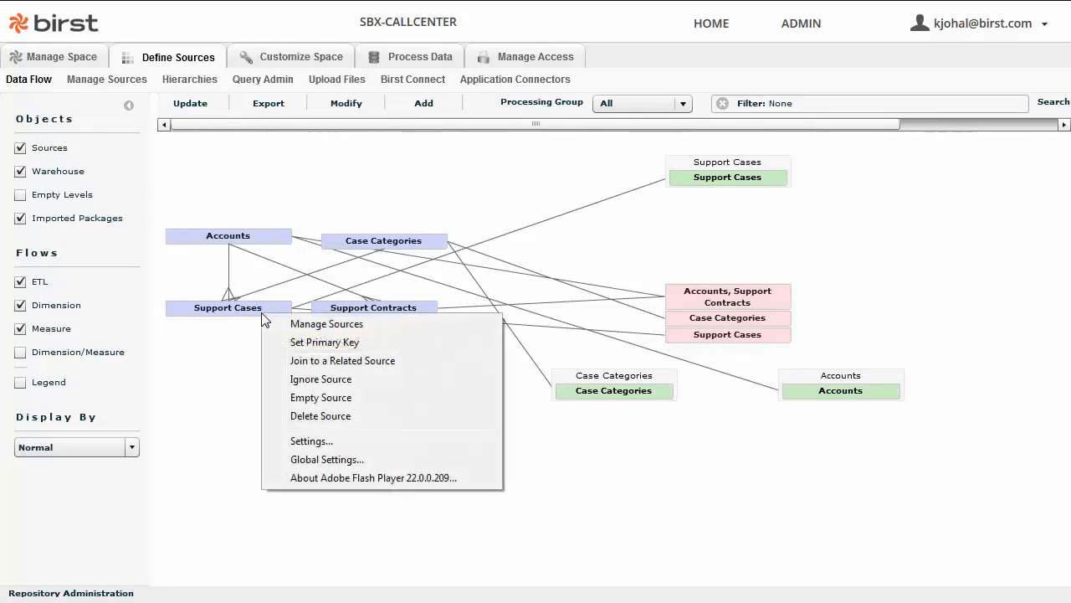
{"action": "left_click", "coordinate": [338, 326]}
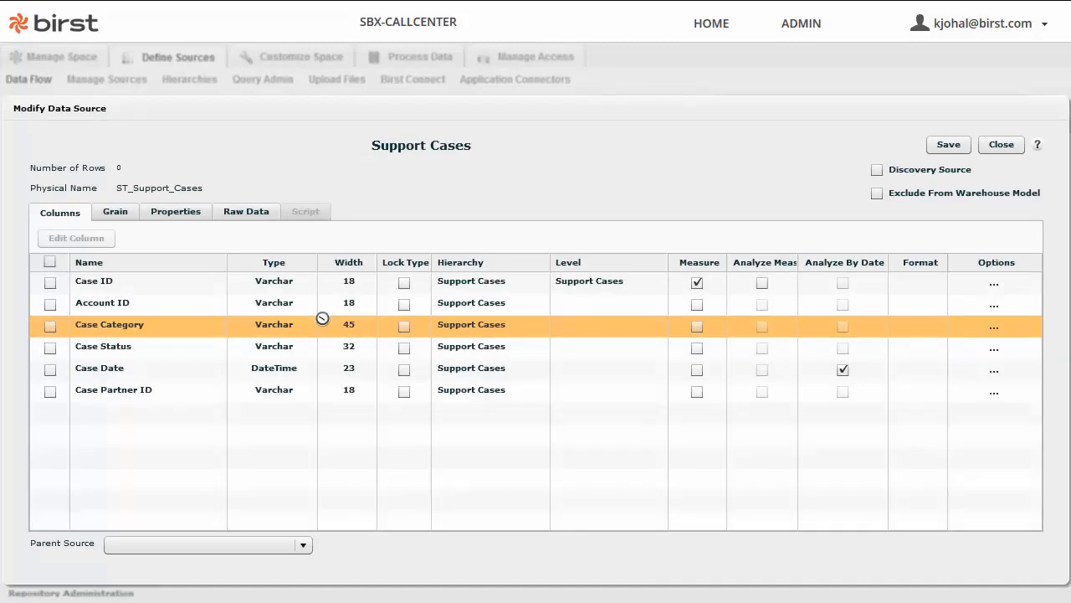
{"action": "left_click", "coordinate": [463, 307]}
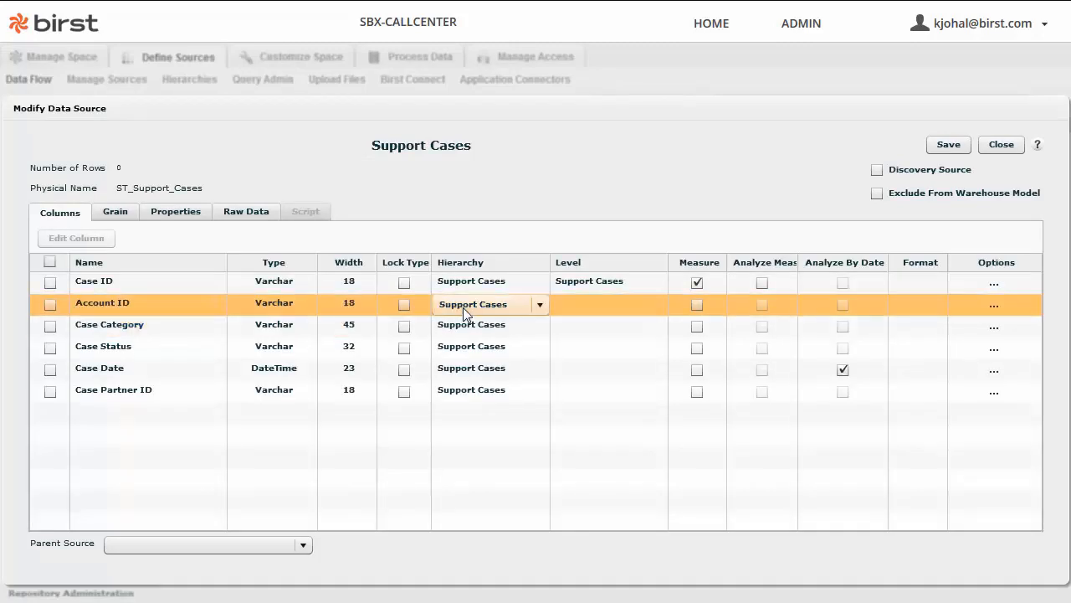
{"action": "left_click", "coordinate": [463, 308]}
{"action": "left_click", "coordinate": [462, 343]}
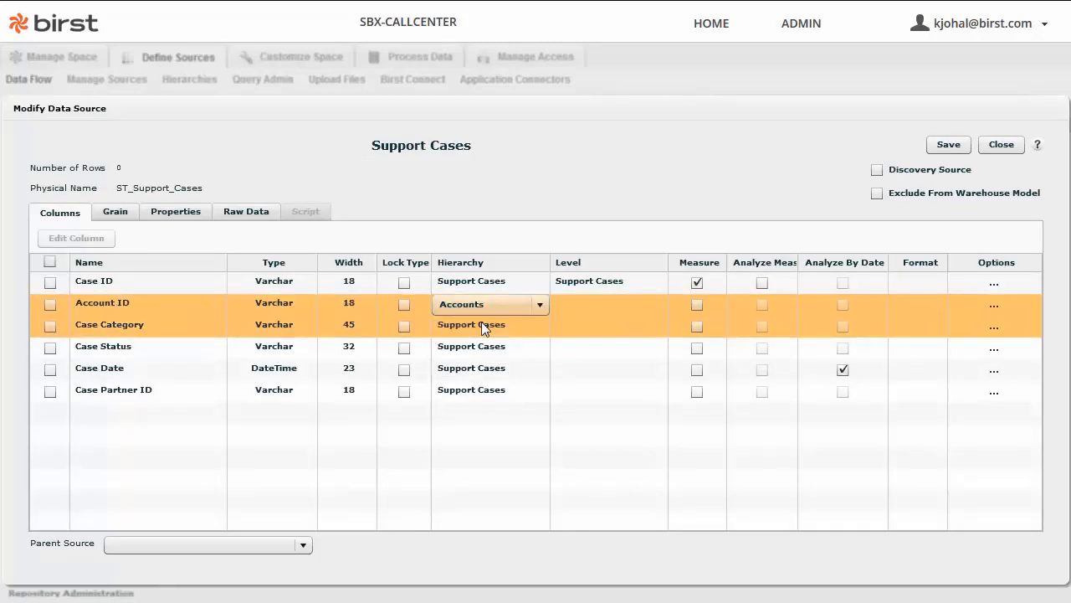
{"action": "left_click", "coordinate": [481, 326]}
{"action": "left_click", "coordinate": [466, 378]}
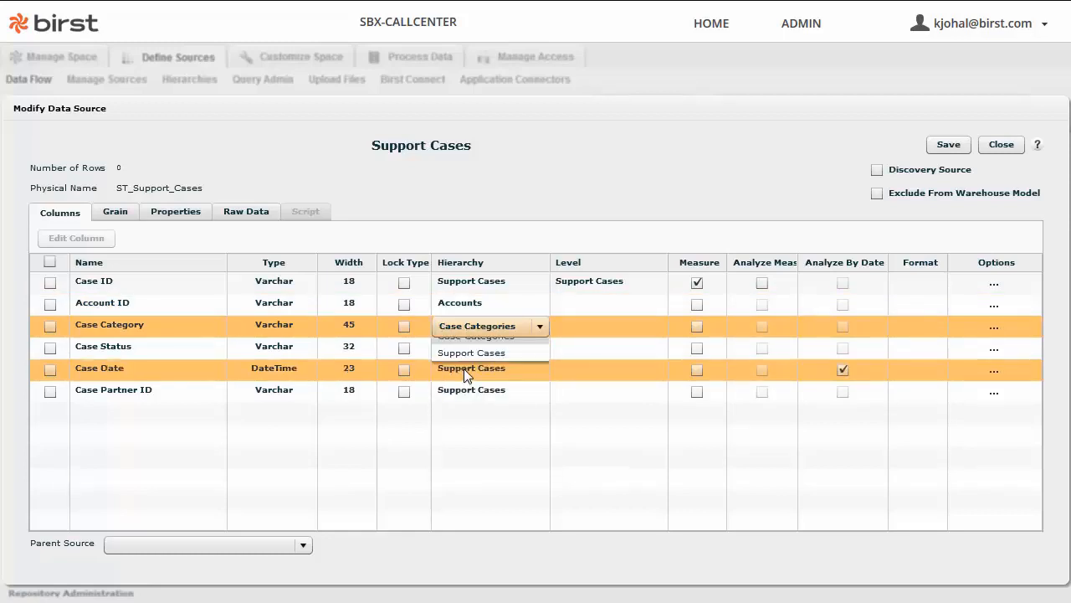
Add the Accounts and Case Categories levels to the Support Cases grain and save.
{"action": "left_click", "coordinate": [115, 214]}
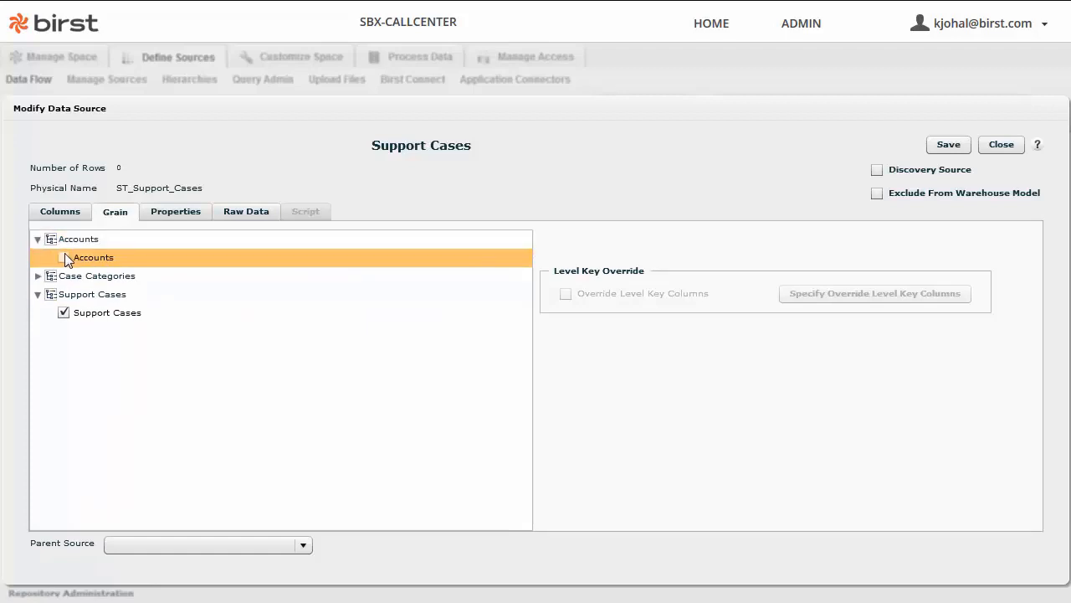
{"action": "left_click", "coordinate": [65, 252]}
{"action": "left_click", "coordinate": [38, 275]}
{"action": "left_click", "coordinate": [65, 294]}
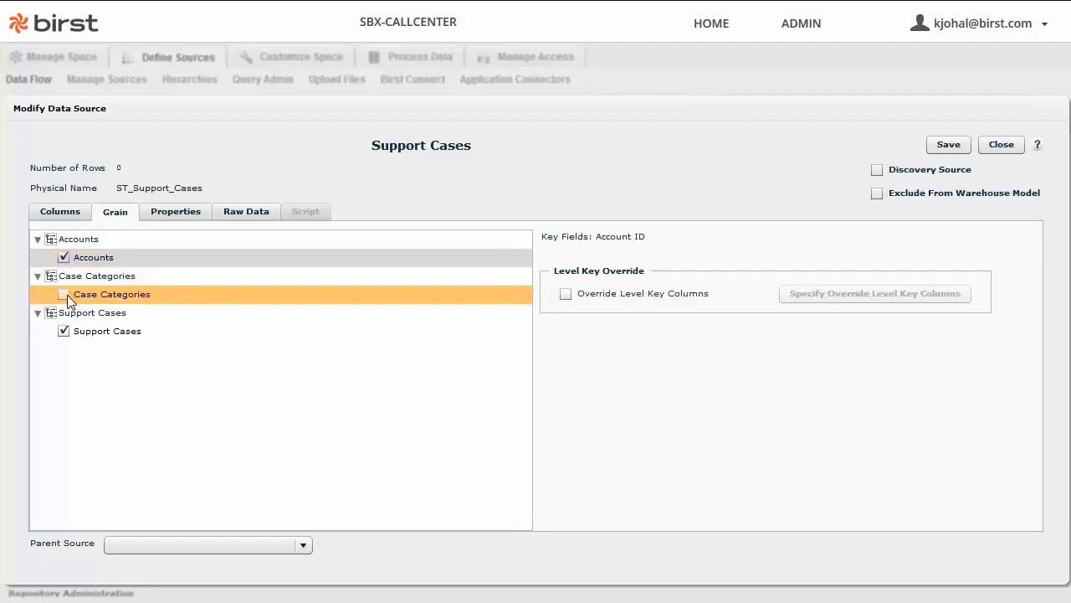
{"action": "left_click", "coordinate": [75, 213]}
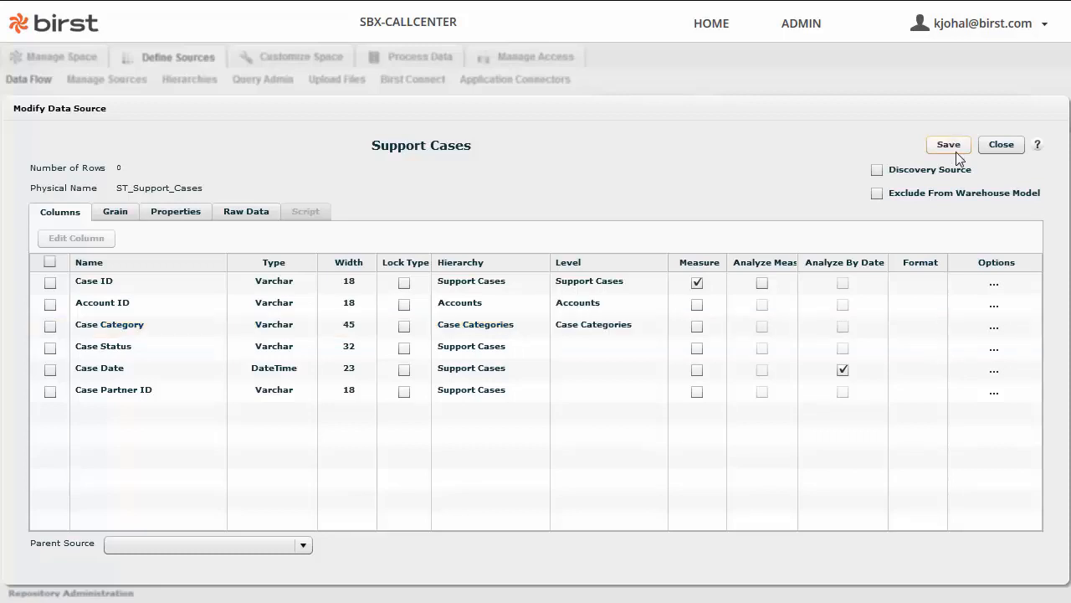
{"action": "left_click", "coordinate": [1013, 148]}
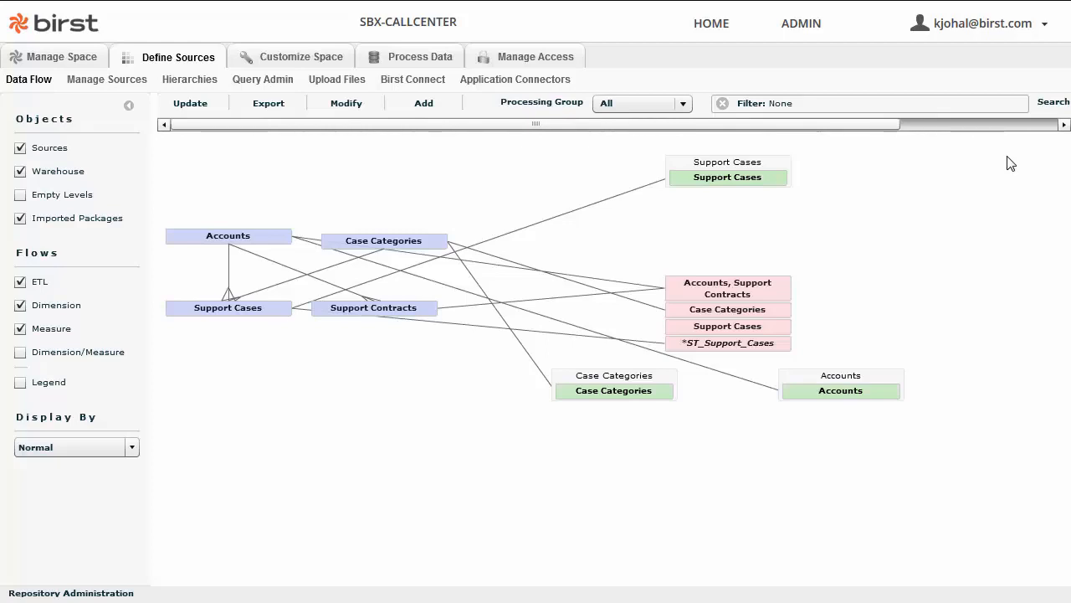
Process the SBX-CALLCENTER data so Load Number 1 completes, then return to the welcome page.
{"action": "left_click", "coordinate": [50, 65]}
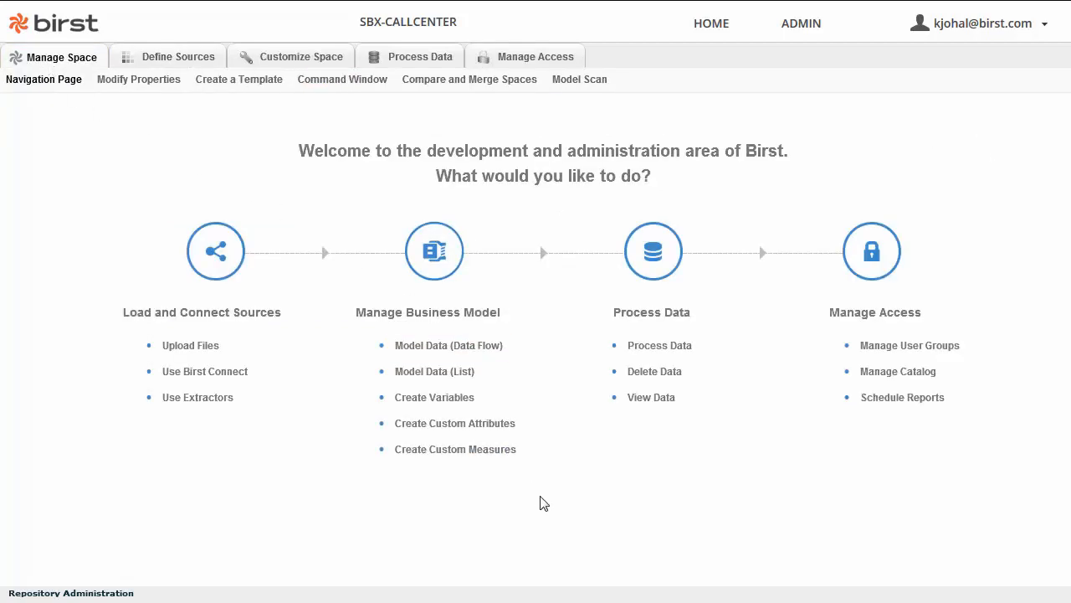
{"action": "left_click", "coordinate": [668, 346]}
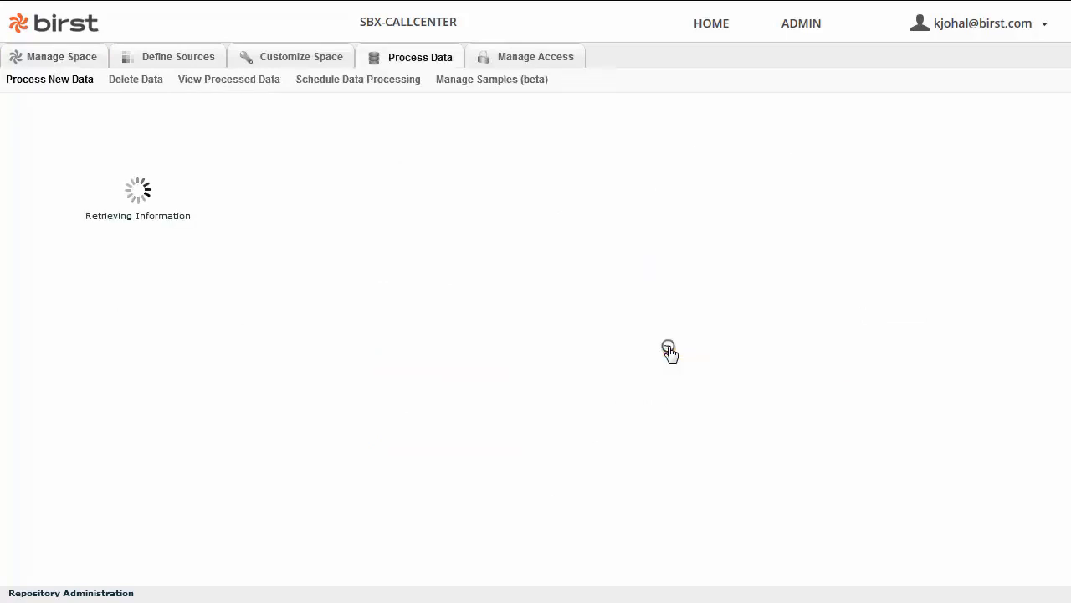
{"action": "left_click", "coordinate": [117, 394]}
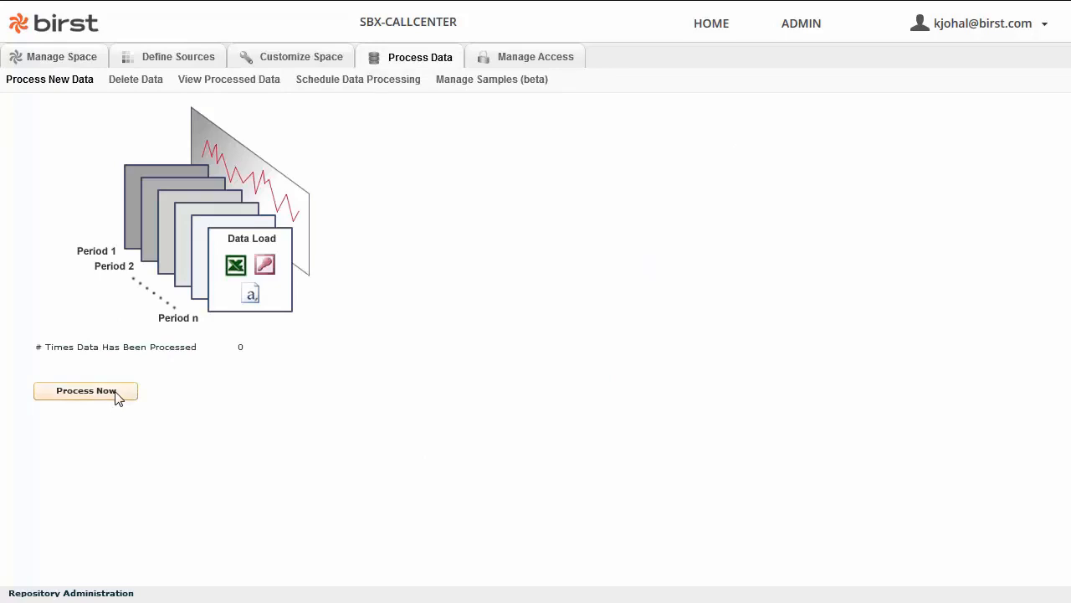
{"action": "left_click", "coordinate": [369, 528]}
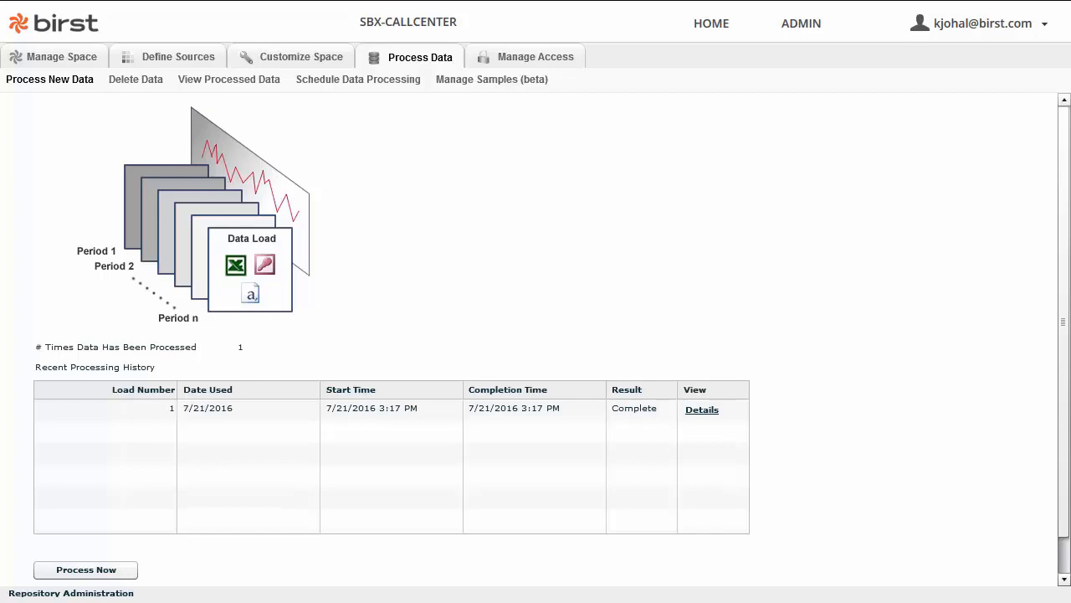
{"action": "left_click", "coordinate": [31, 57]}
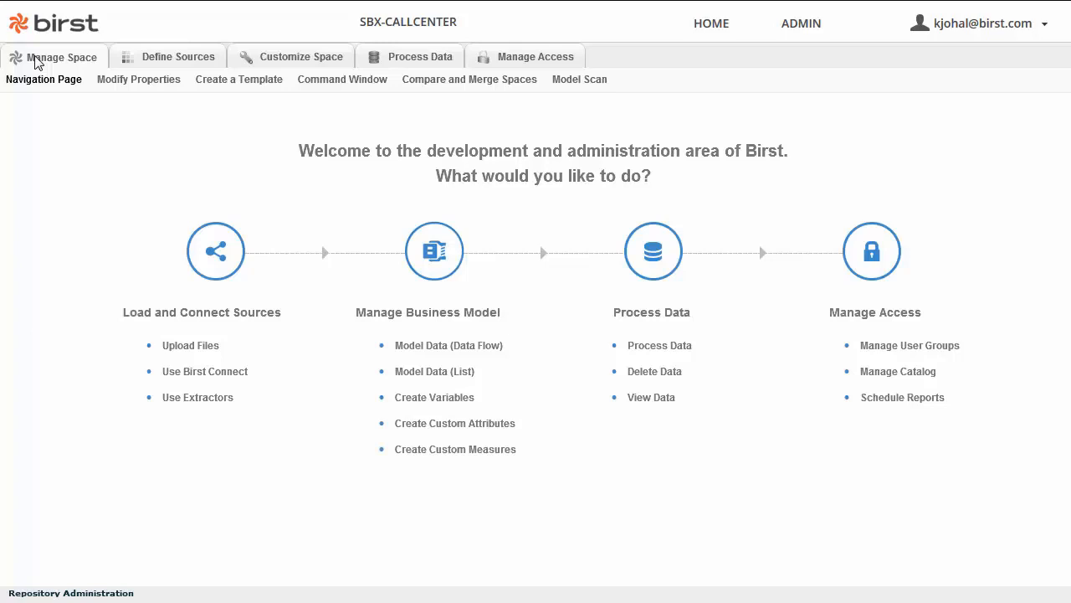
Go to Home and open SBX-CALLCENTER in Visualizer on an empty report.
{"action": "left_click", "coordinate": [711, 31]}
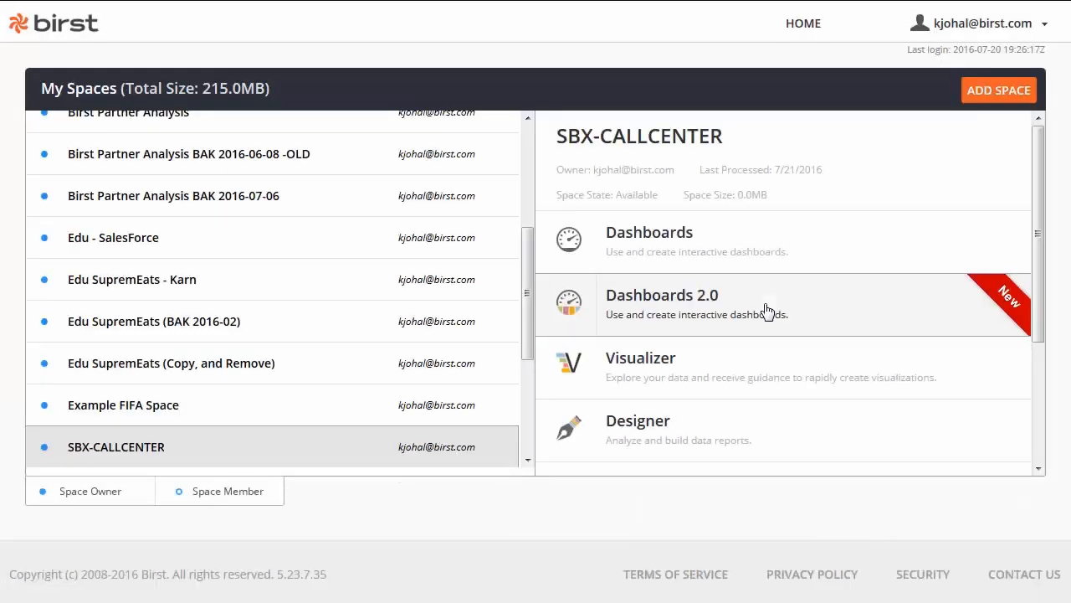
{"action": "left_click", "coordinate": [747, 369]}
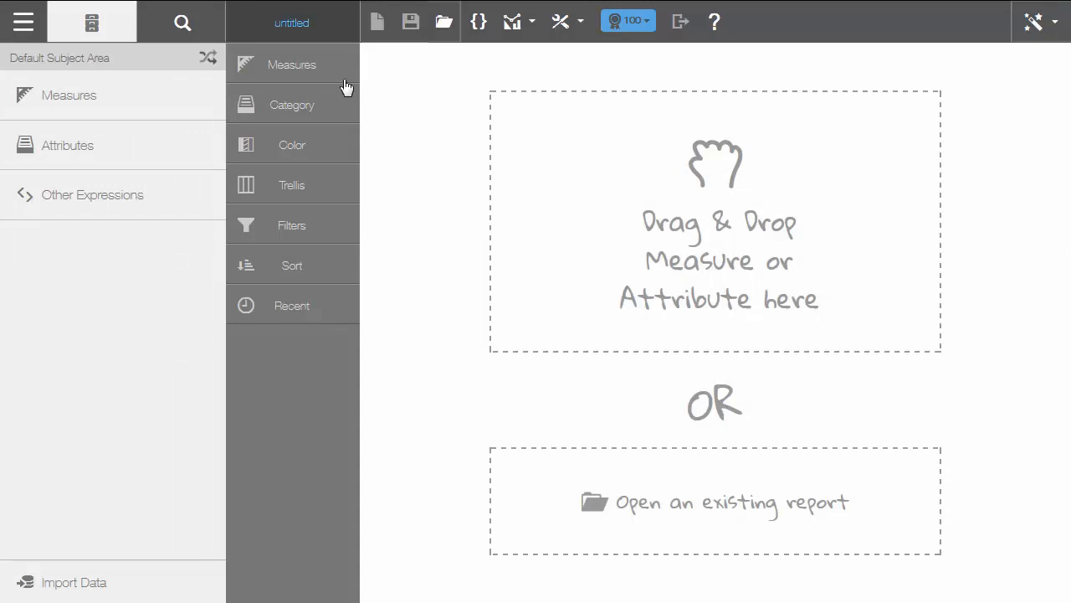
Chart the Case ID measure by the Account Name attribute.
{"action": "left_click", "coordinate": [50, 105]}
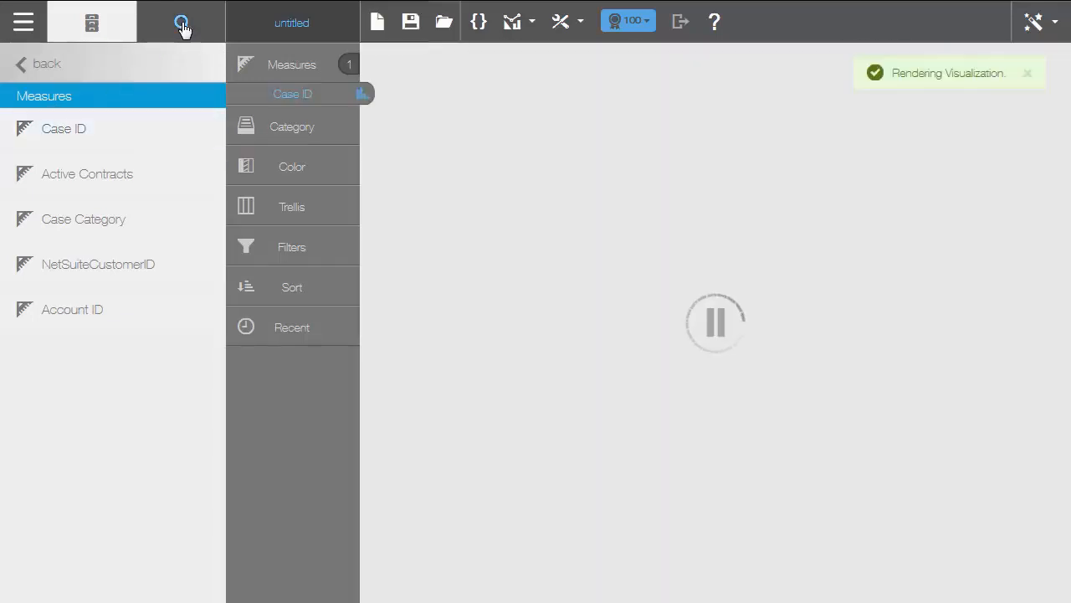
{"action": "left_click", "coordinate": [182, 26]}
{"action": "type", "text": "Ac"}
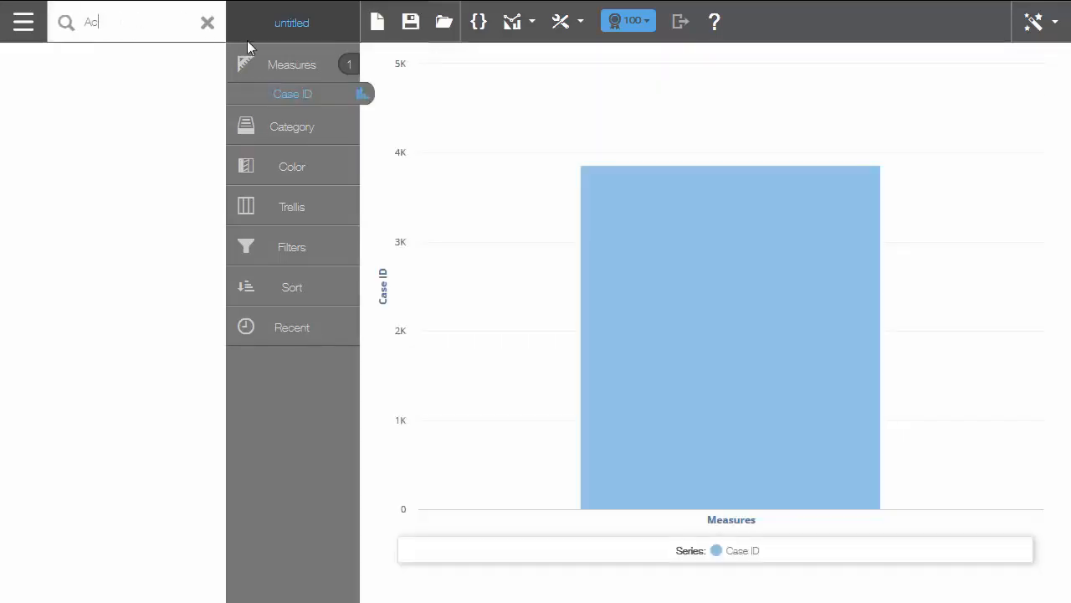
{"action": "type", "text": "count"}
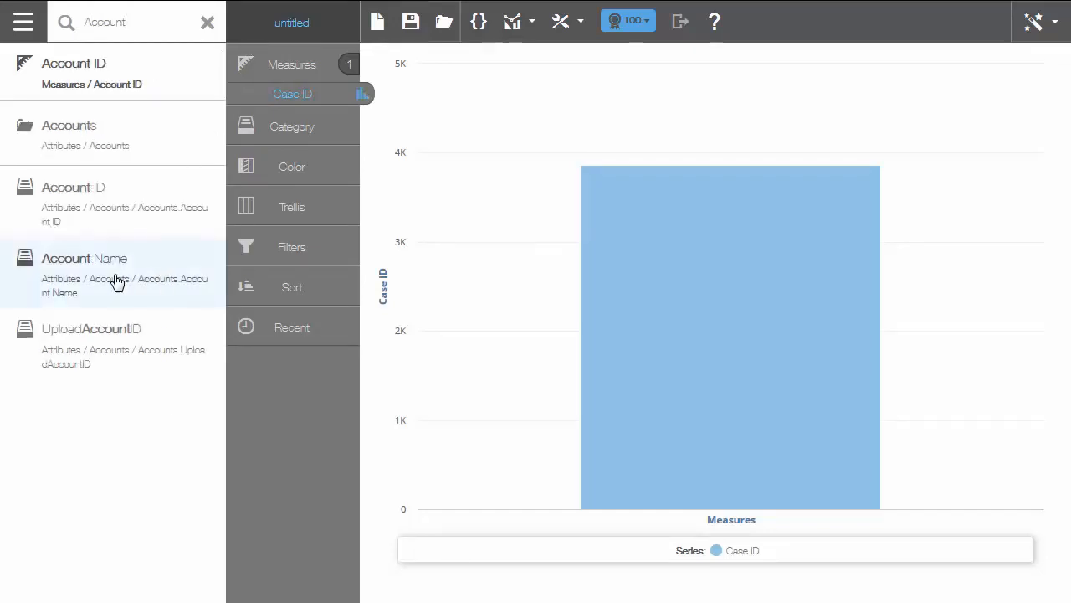
{"action": "left_click", "coordinate": [116, 283]}
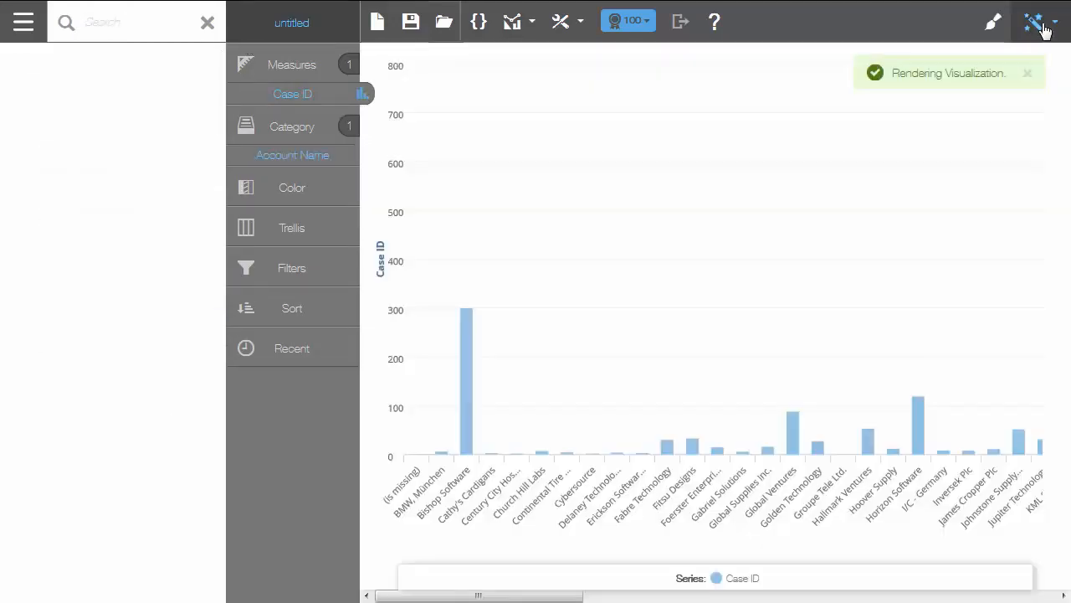
Turn the chart into a table sorted by Case ID descending, showing all records.
{"action": "left_click", "coordinate": [1038, 23]}
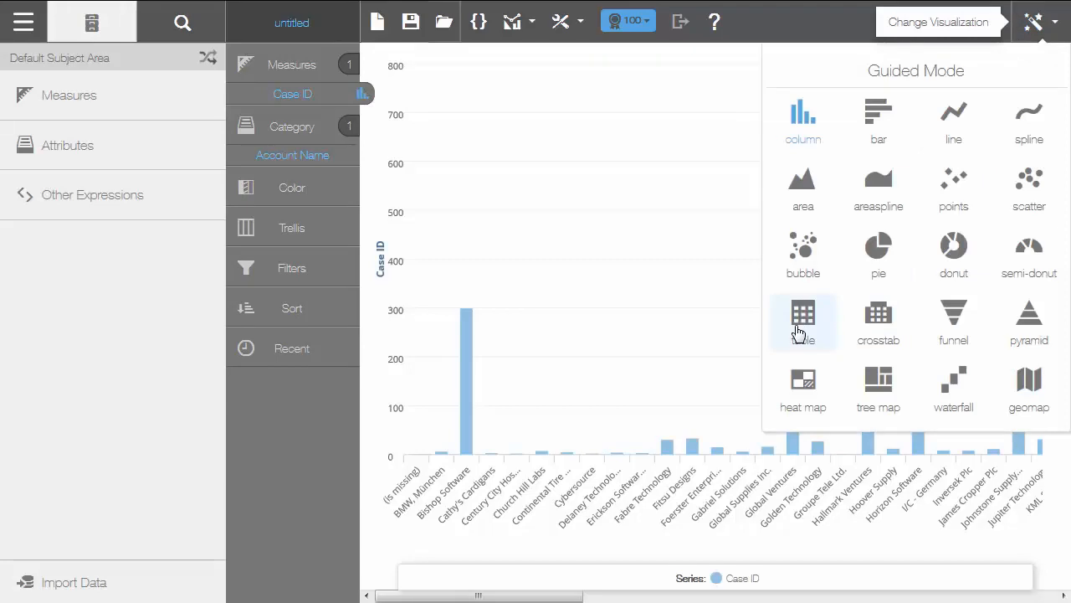
{"action": "left_click", "coordinate": [795, 322]}
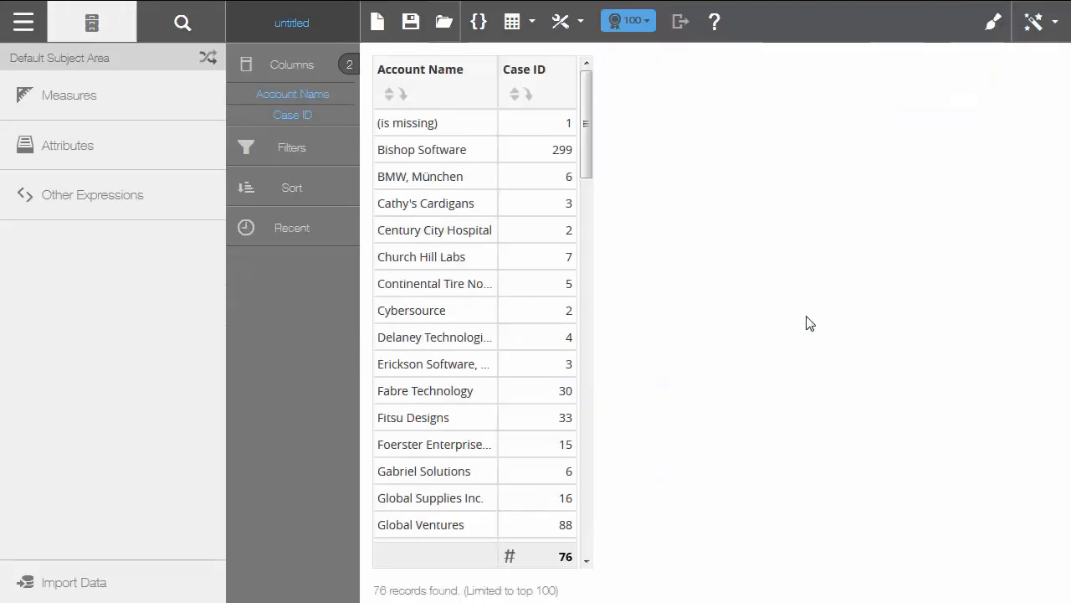
{"action": "left_click", "coordinate": [518, 98]}
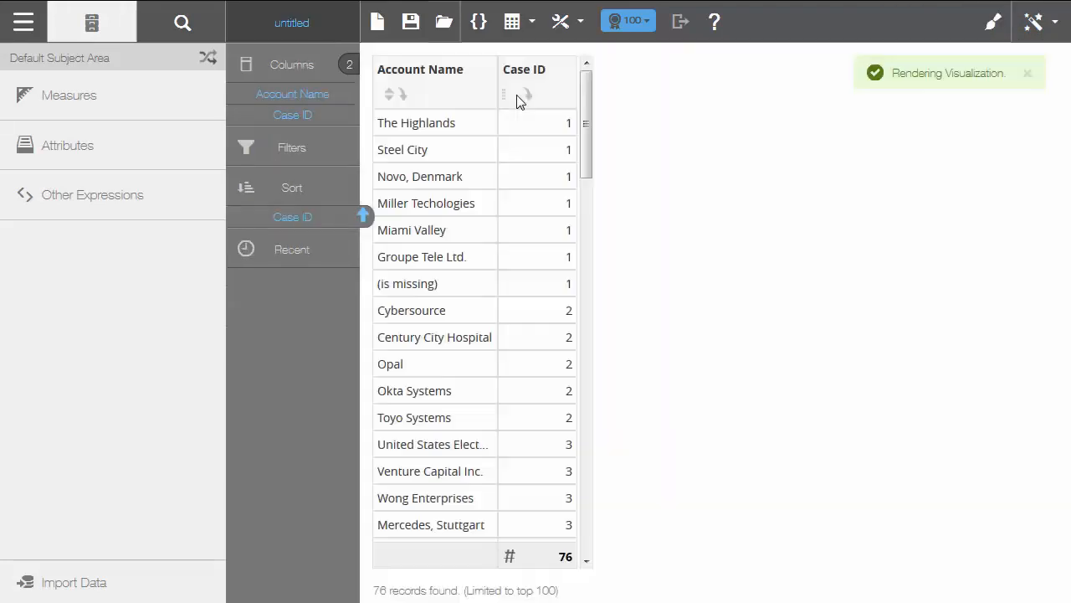
{"action": "left_click", "coordinate": [518, 98]}
{"action": "left_click", "coordinate": [636, 29]}
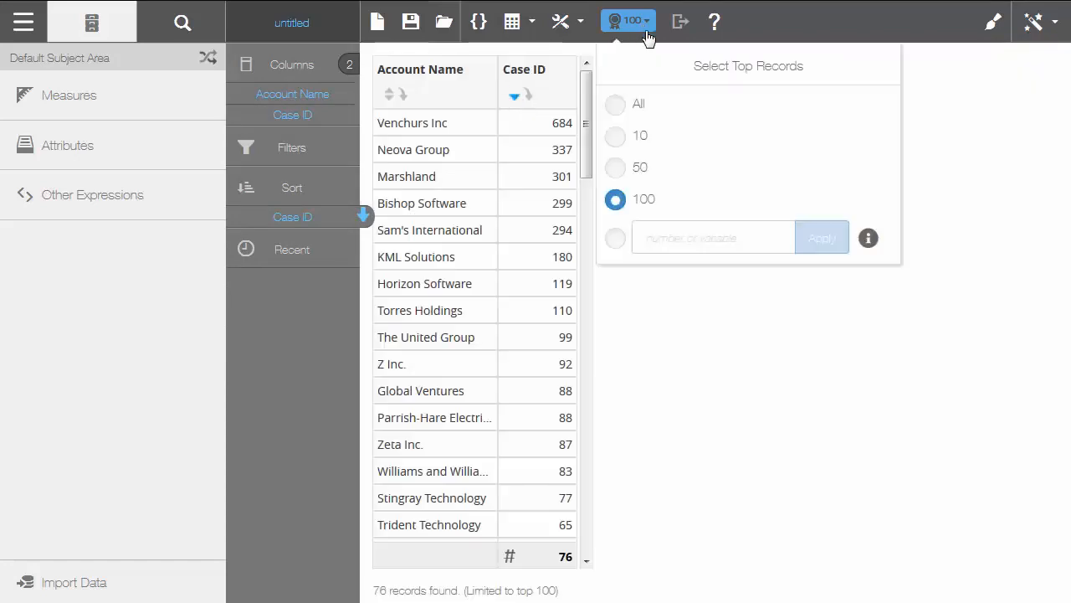
{"action": "left_click", "coordinate": [626, 105]}
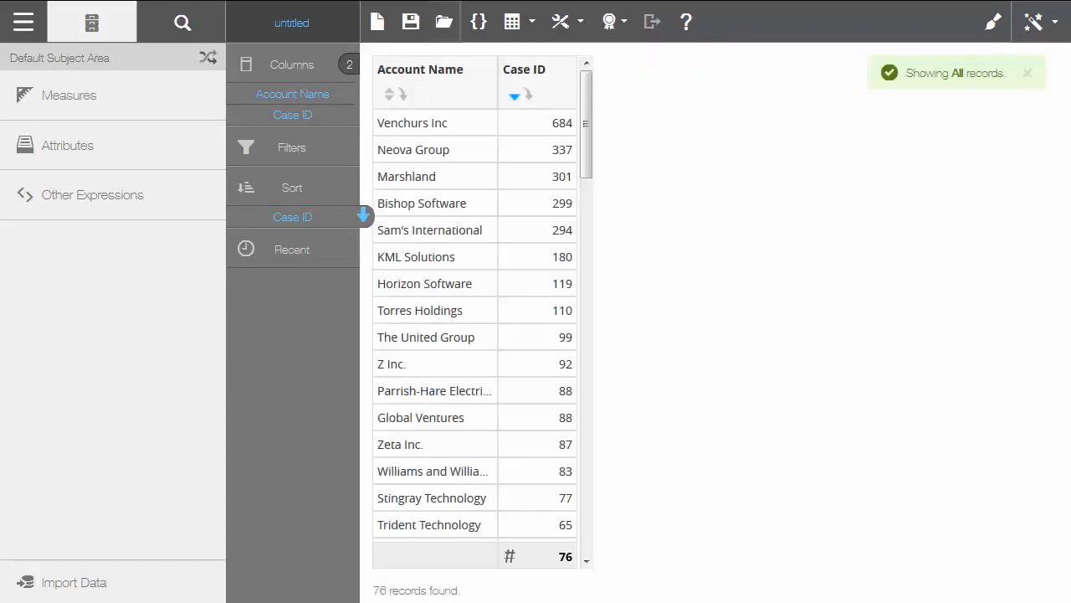
Save the Visualizer report as 'Top'.
{"action": "left_click", "coordinate": [410, 22]}
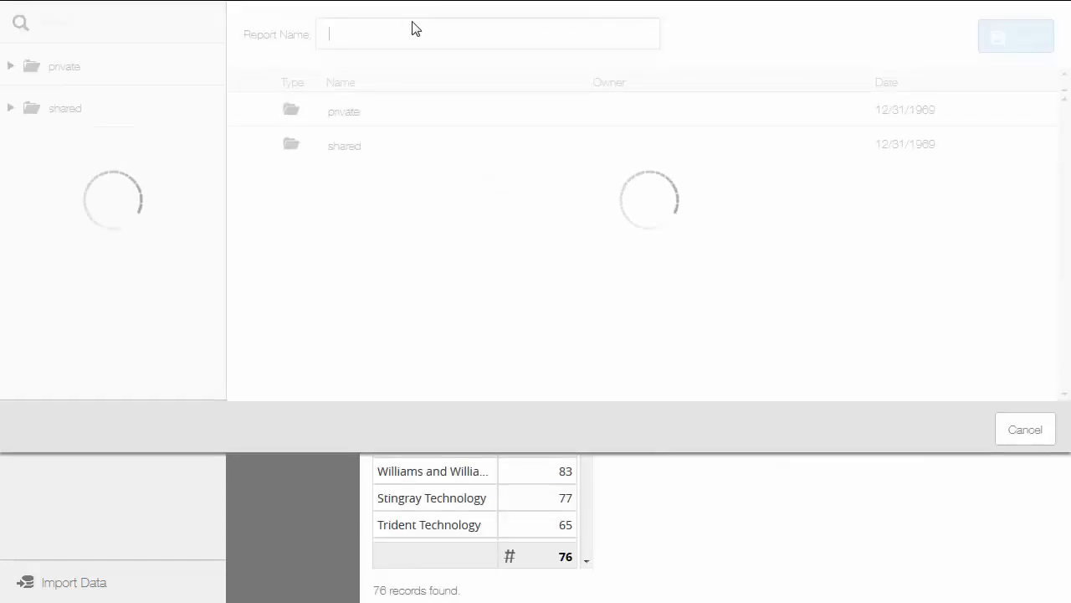
{"action": "type", "text": "Top"}
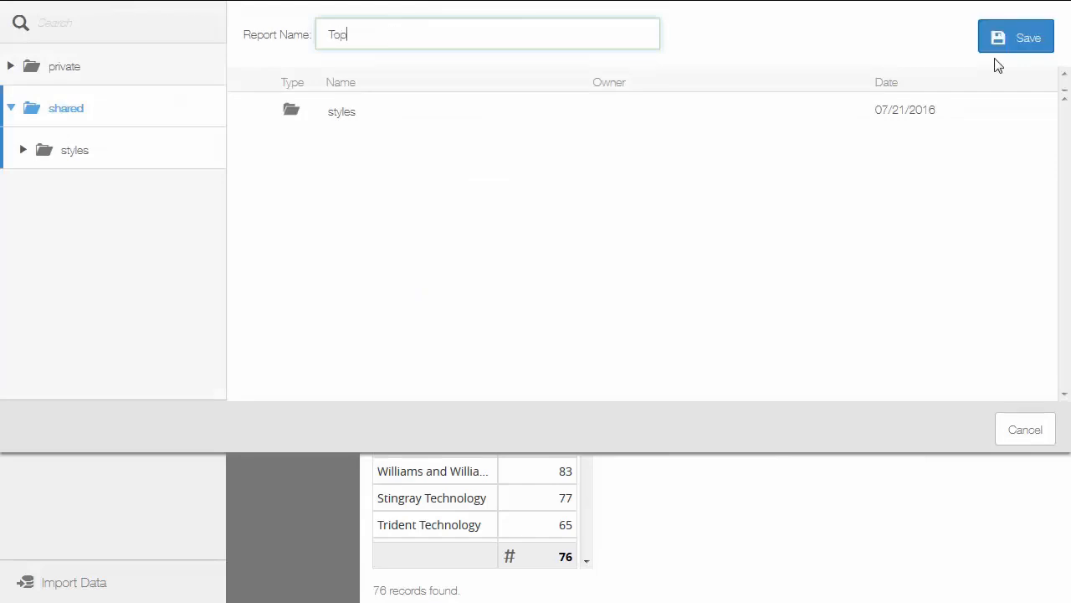
{"action": "left_click", "coordinate": [1001, 40]}
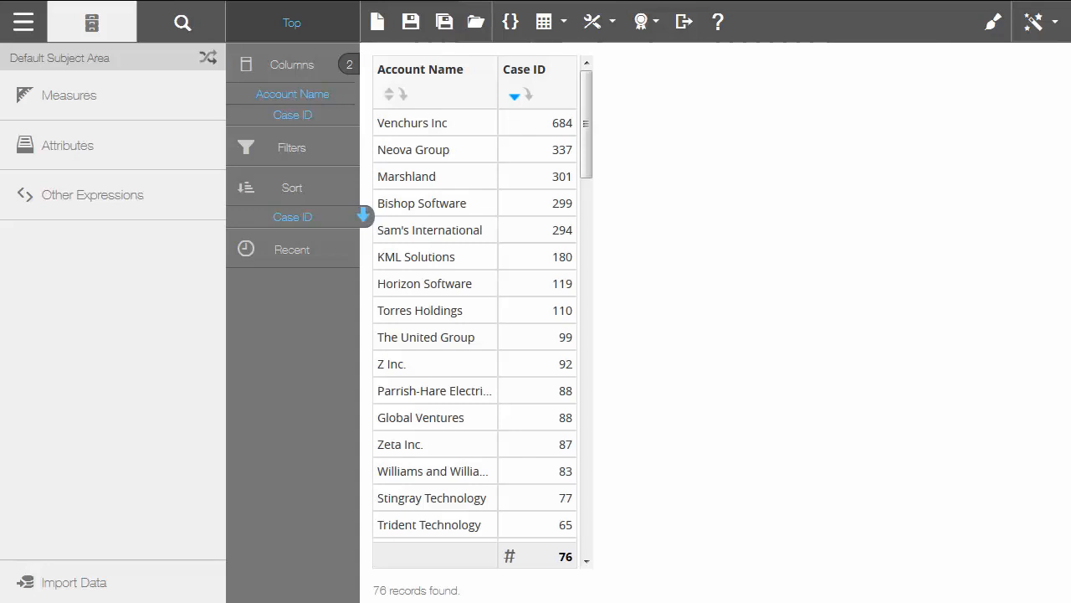
Glance at the Measures list, then go to the space's Admin area.
{"action": "left_click", "coordinate": [46, 99]}
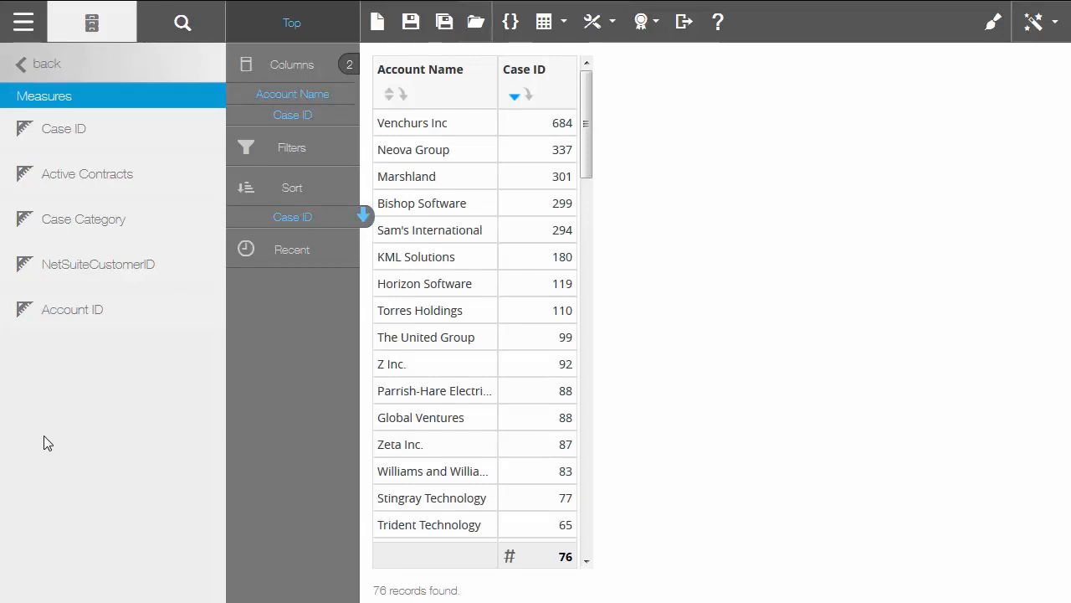
{"action": "left_click", "coordinate": [46, 67]}
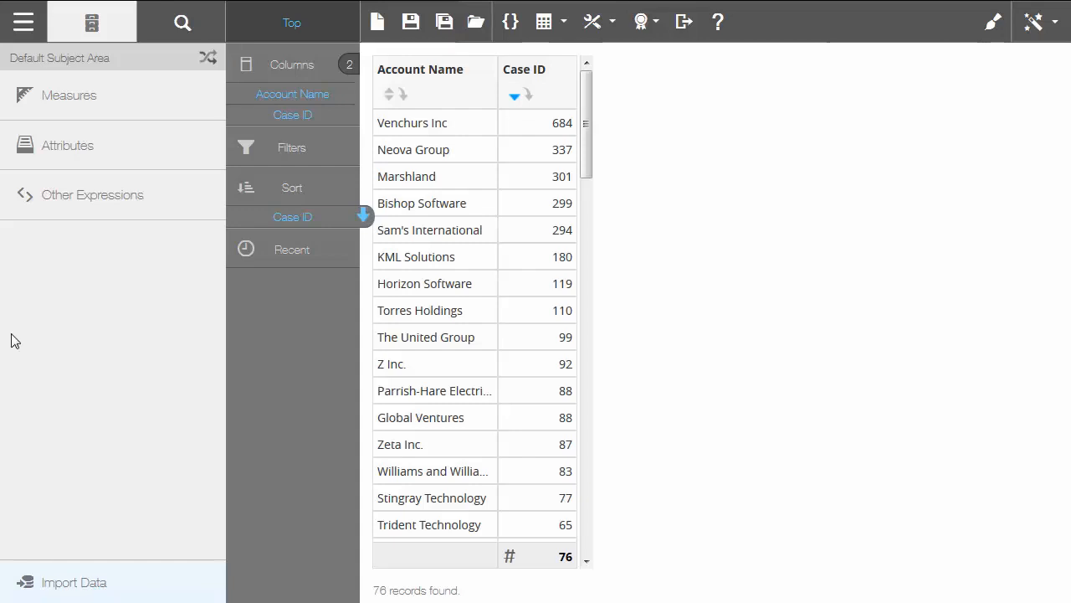
{"action": "left_click", "coordinate": [33, 23]}
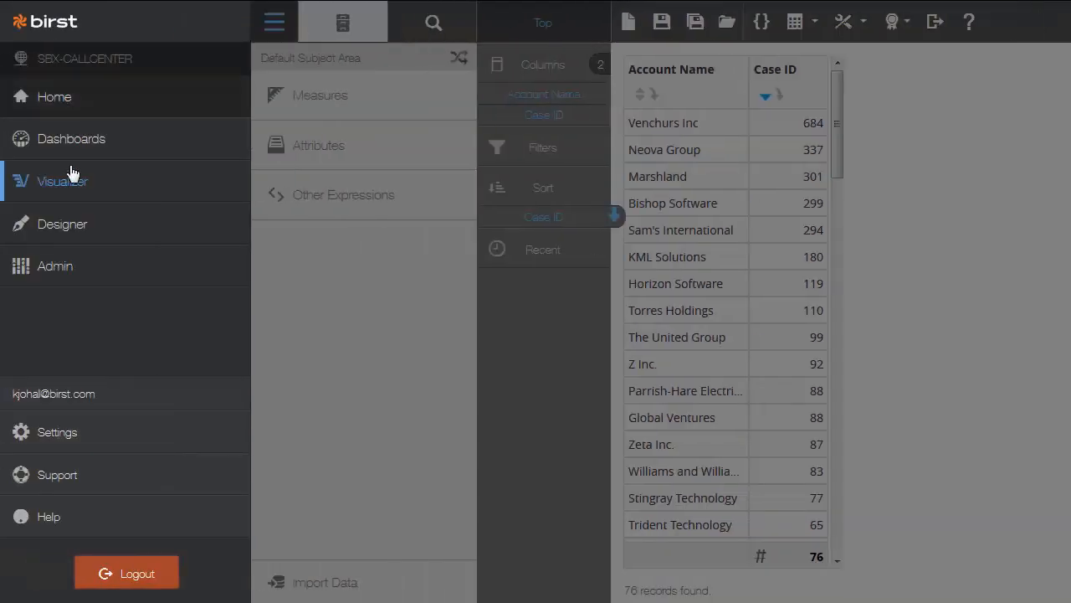
{"action": "left_click", "coordinate": [58, 270]}
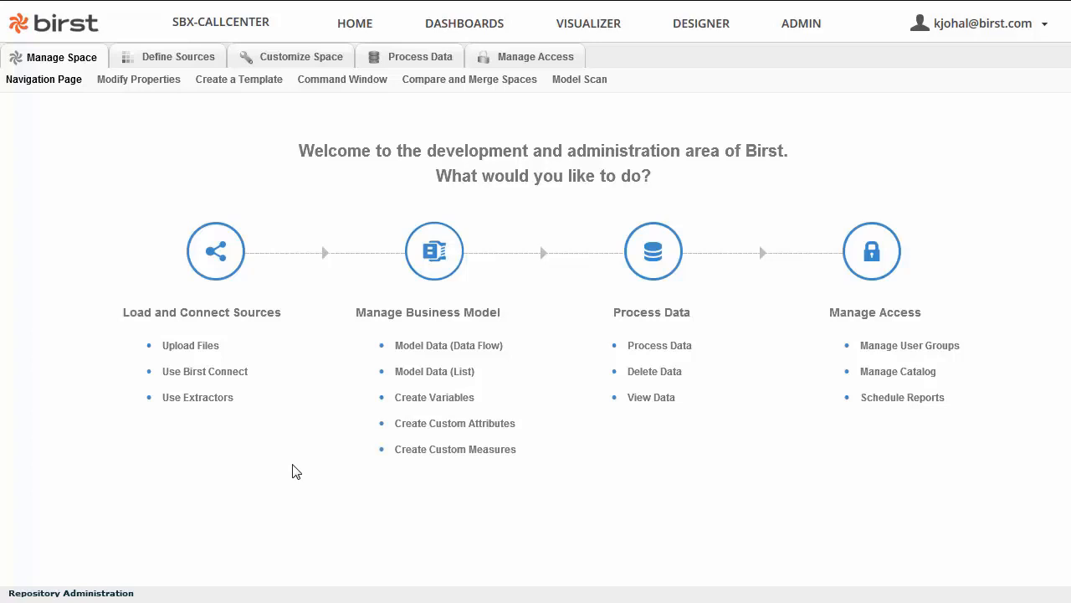
Import the shared Customer Details package after reviewing its tables, then open Define Sources.
{"action": "left_click", "coordinate": [301, 53]}
{"action": "left_click", "coordinate": [404, 79]}
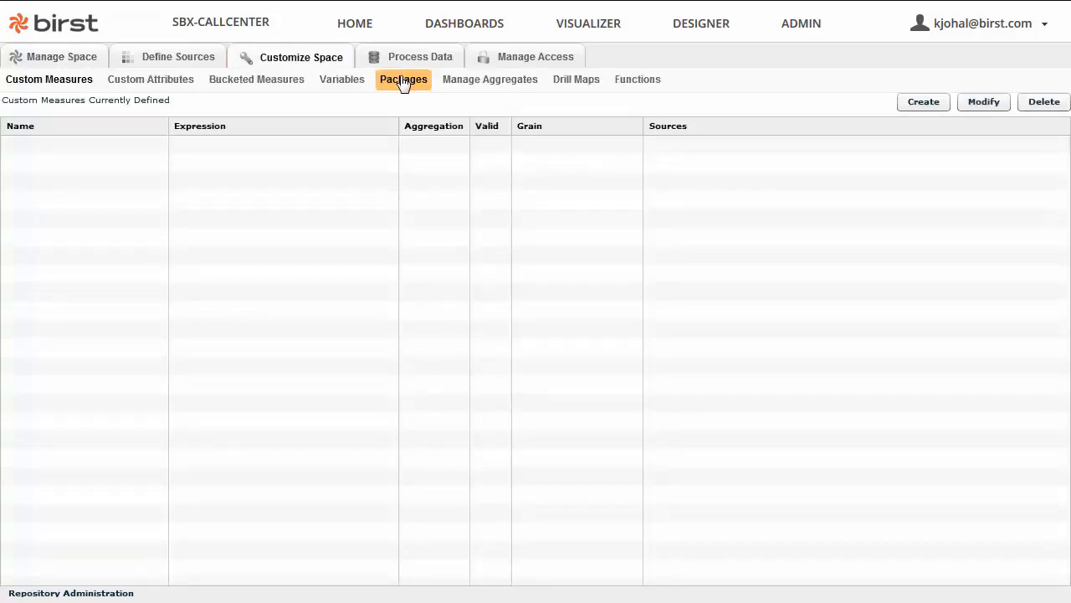
{"action": "left_click", "coordinate": [856, 108]}
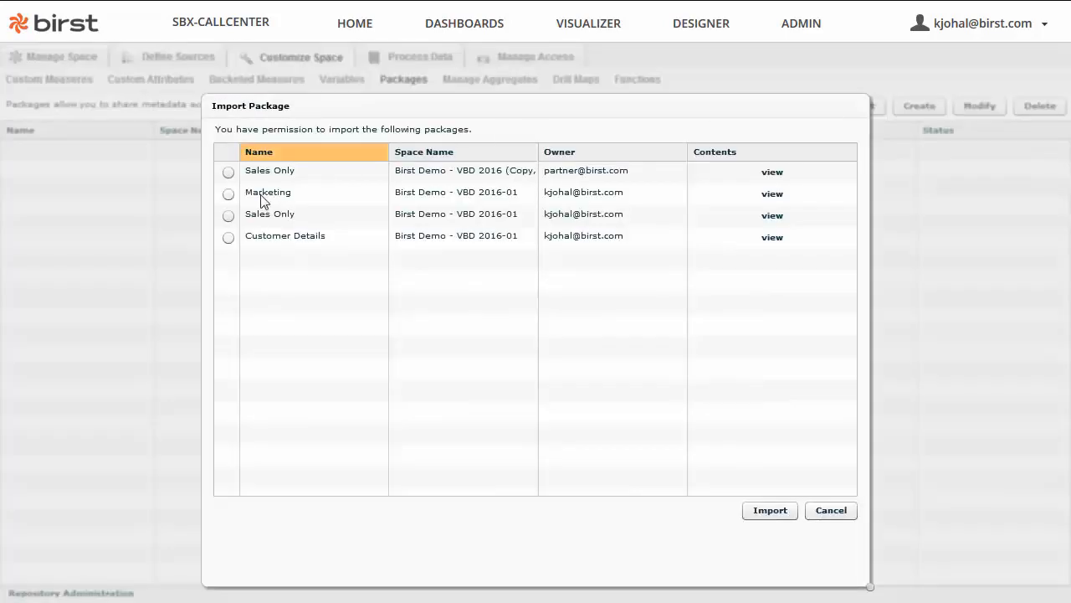
{"action": "left_click", "coordinate": [230, 239]}
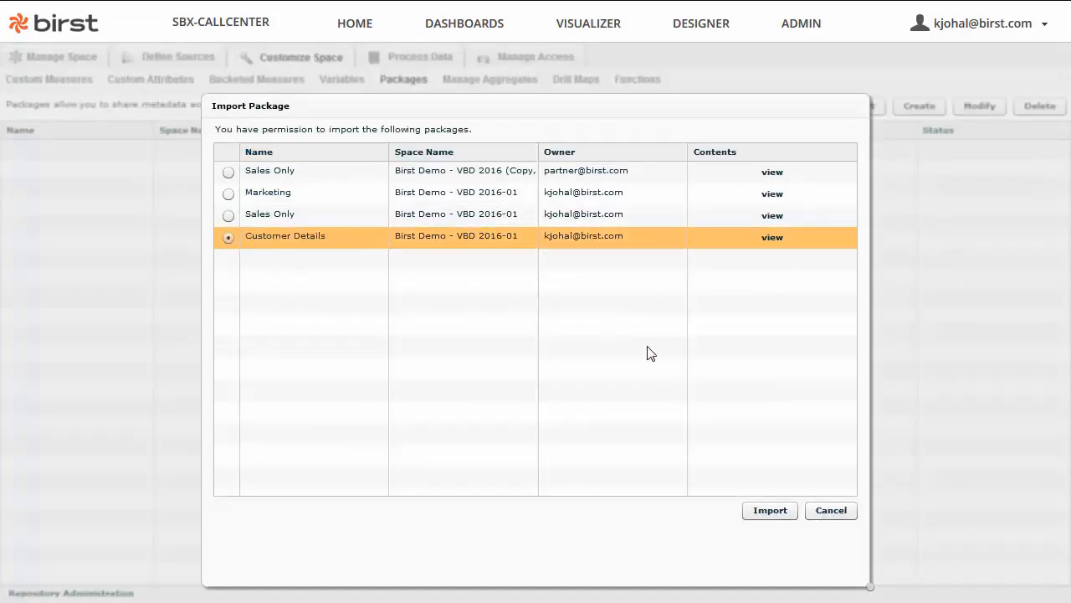
{"action": "left_click", "coordinate": [773, 237]}
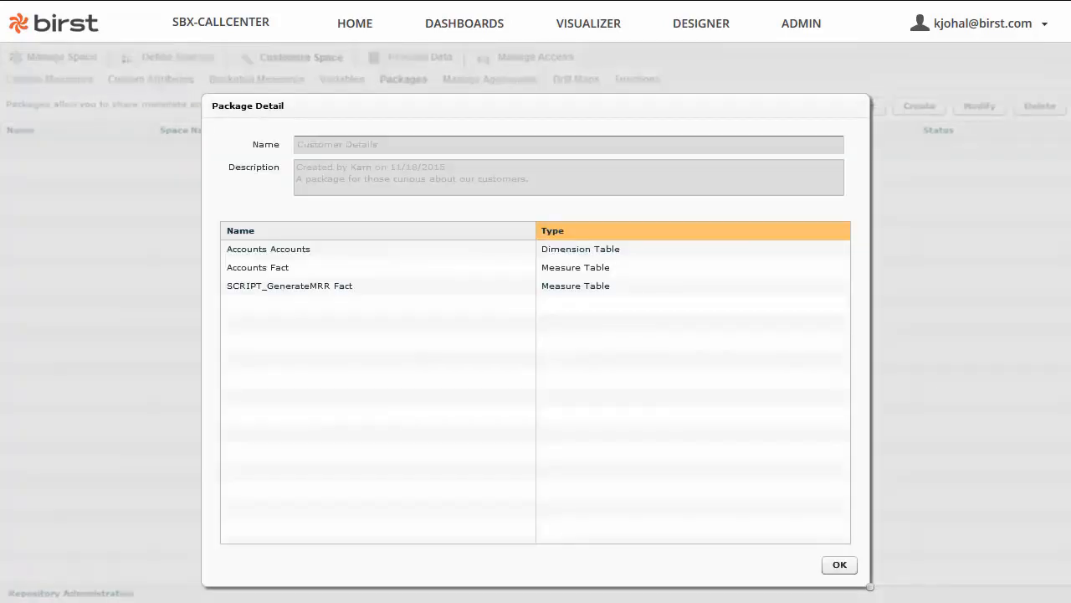
{"action": "left_click", "coordinate": [840, 565]}
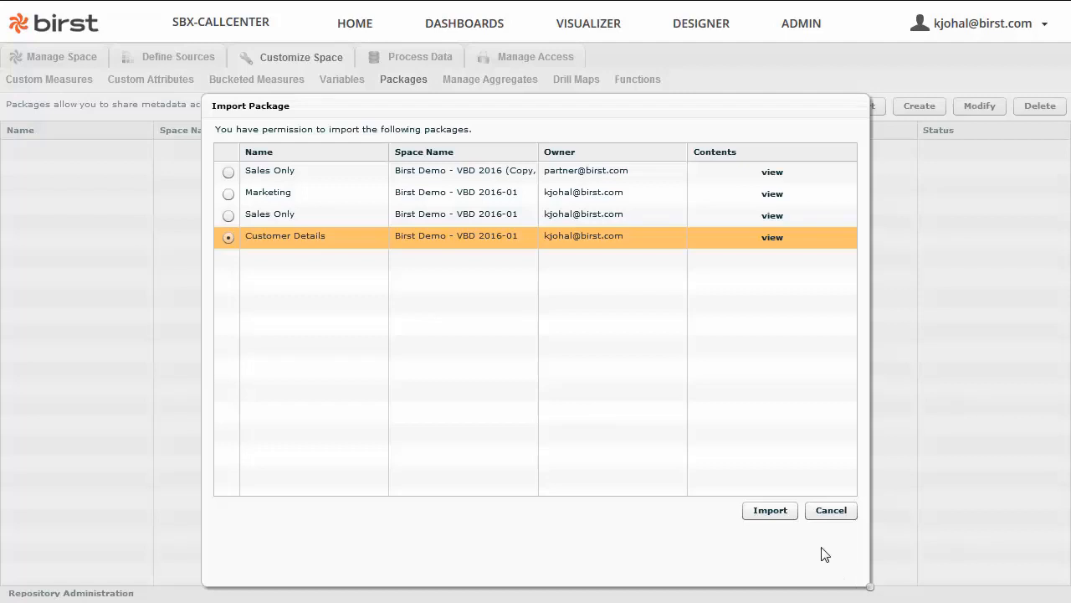
{"action": "left_click", "coordinate": [757, 512]}
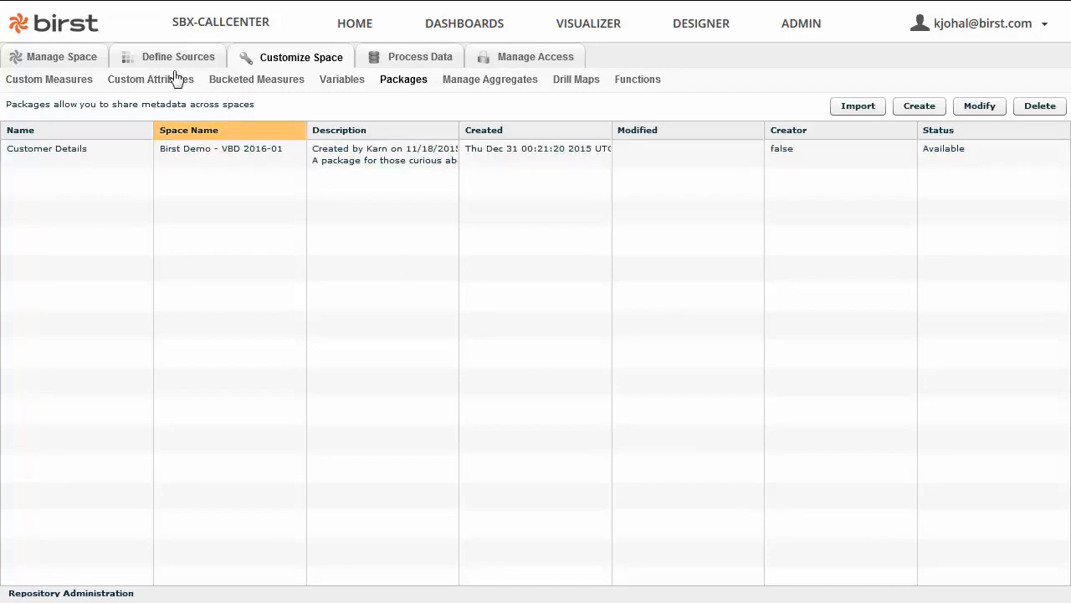
{"action": "left_click", "coordinate": [131, 60]}
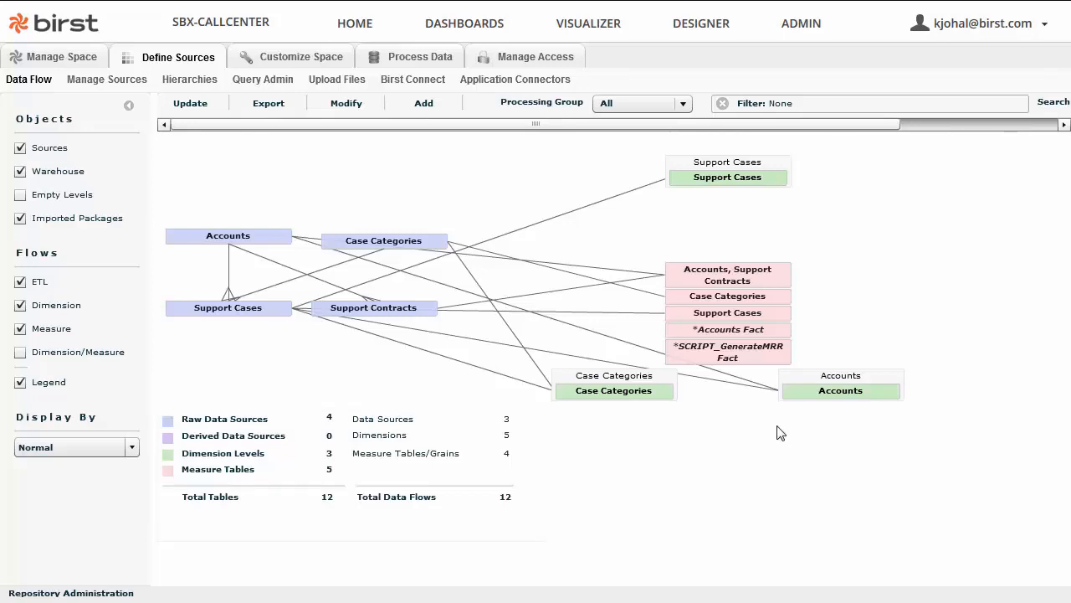
Inspect the processed data for the Accounts level, then close the data view.
{"action": "right_click", "coordinate": [812, 395]}
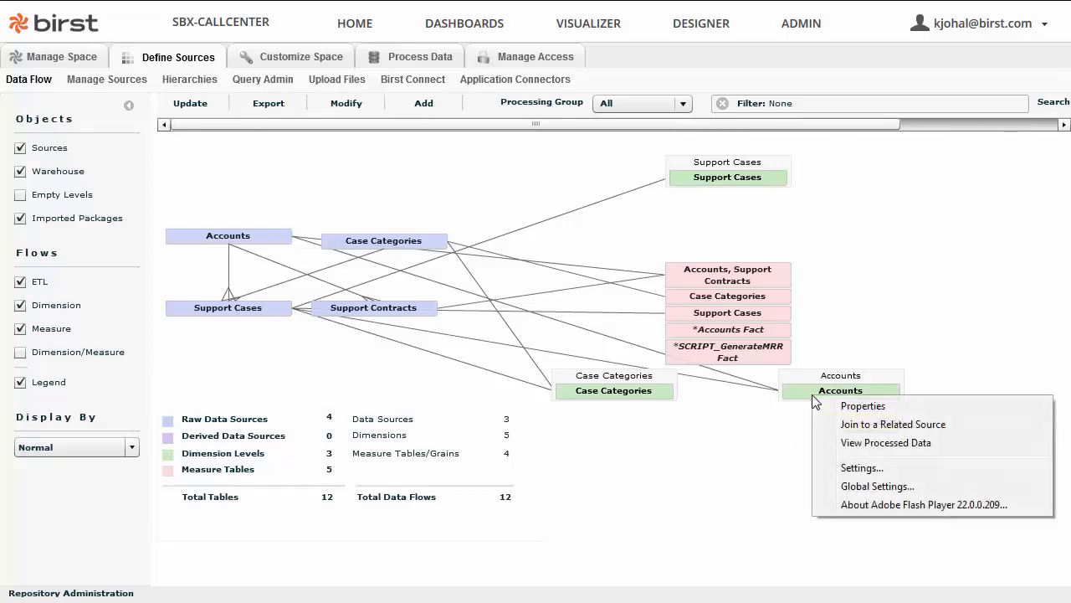
{"action": "left_click", "coordinate": [879, 448]}
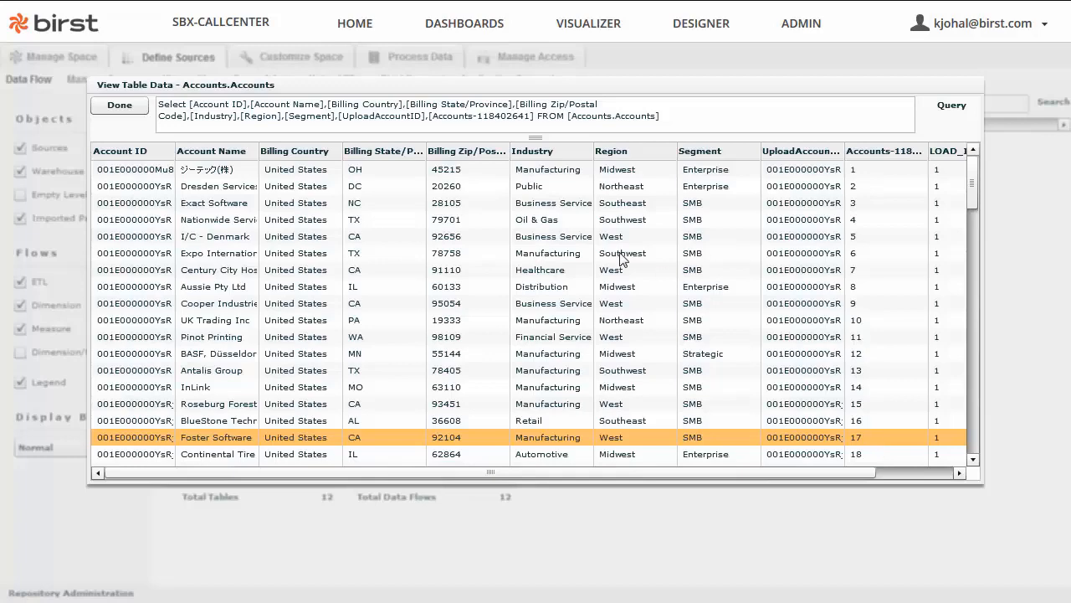
{"action": "left_click", "coordinate": [119, 106]}
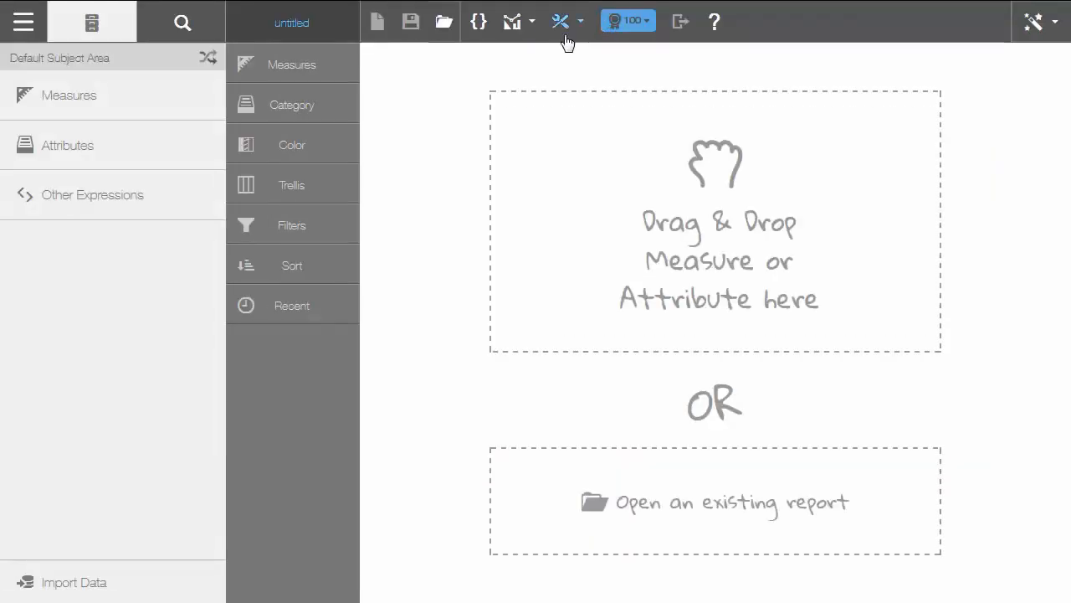
Reopen the shared Top report and add the Billing Amount measure as a column.
{"action": "left_click", "coordinate": [436, 30]}
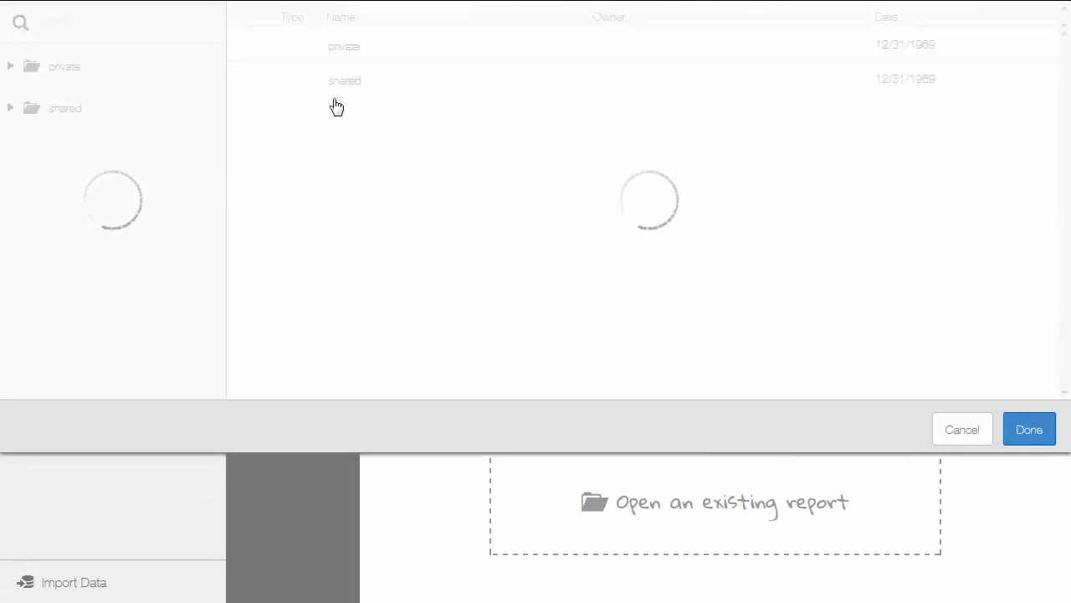
{"action": "left_click", "coordinate": [318, 96]}
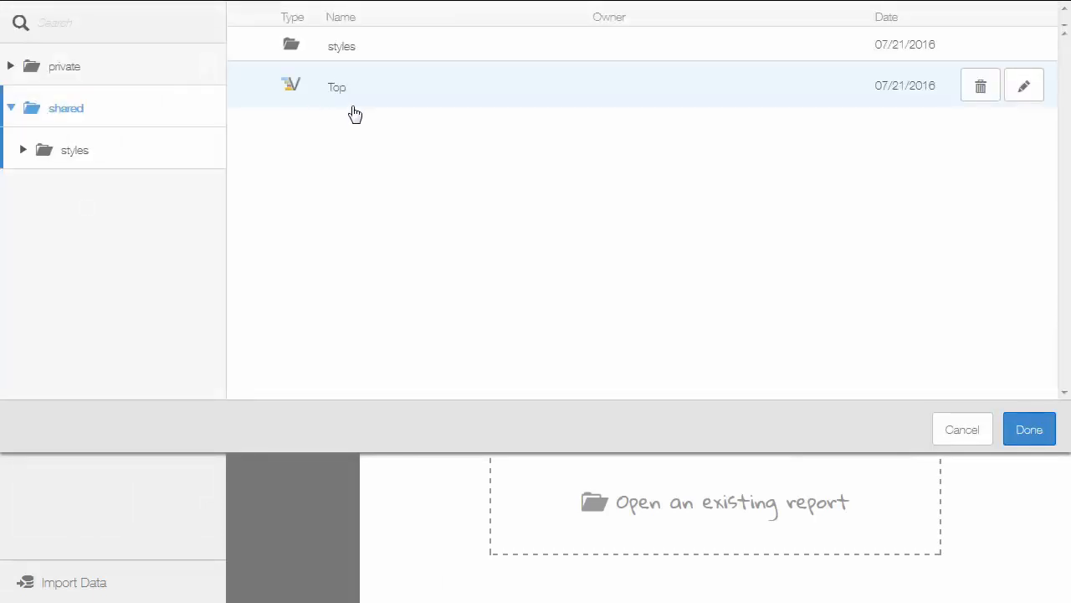
{"action": "left_click", "coordinate": [1035, 439]}
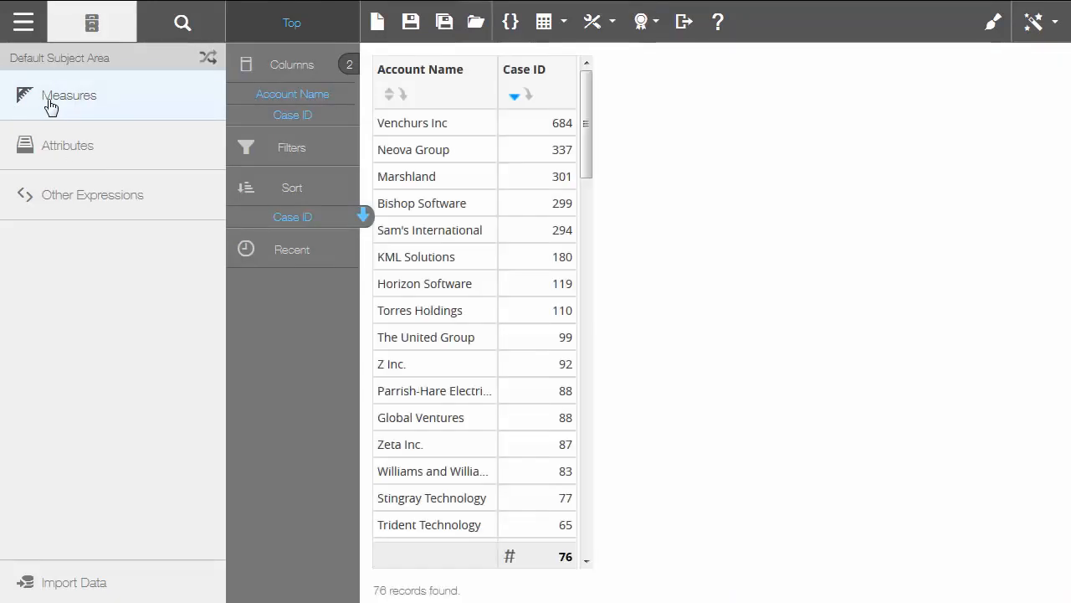
{"action": "left_click", "coordinate": [50, 100]}
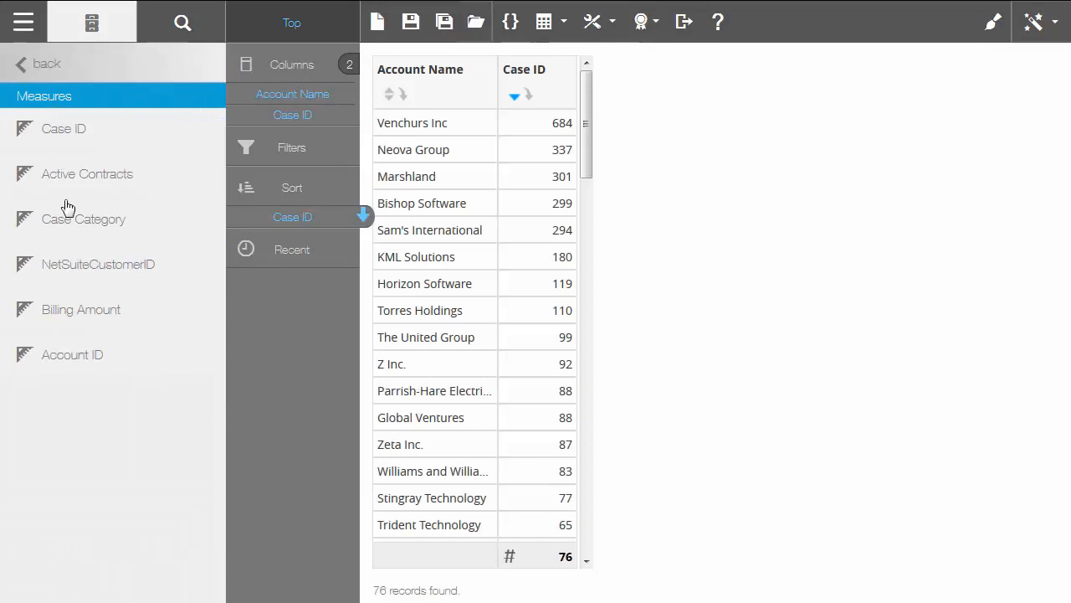
{"action": "left_click", "coordinate": [81, 317]}
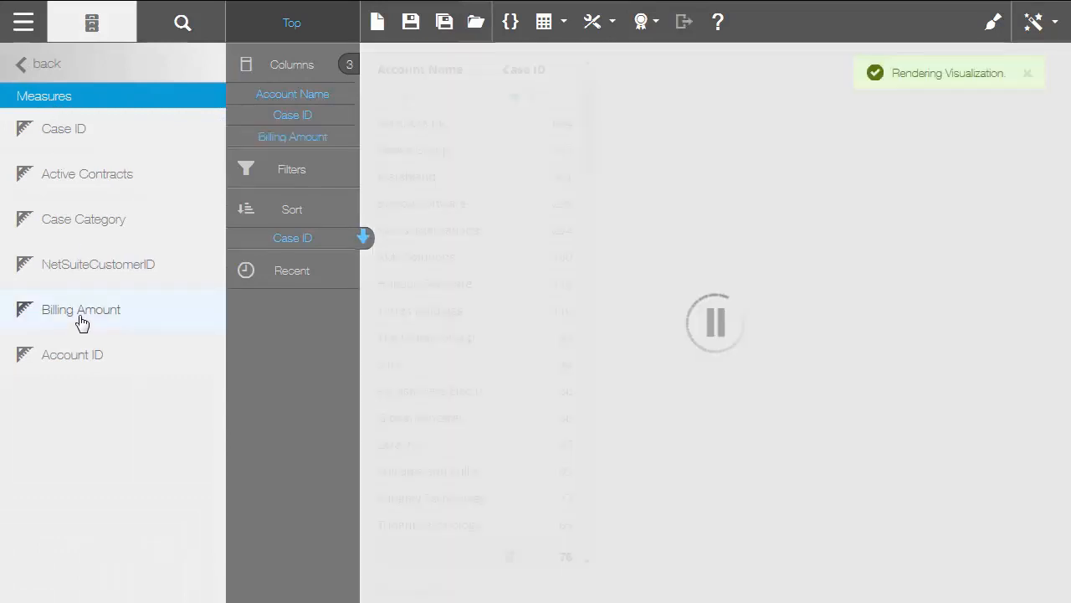
Create the global measure 'Billings per Case' as Billing Amount / Case ID and add it to the report.
{"action": "left_click", "coordinate": [511, 24]}
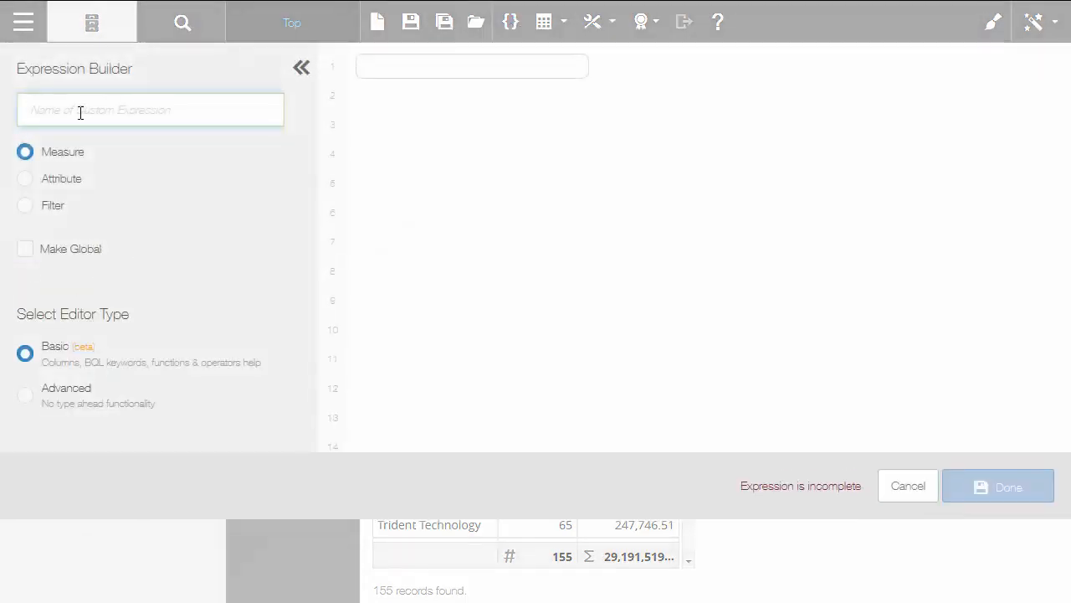
{"action": "type", "text": "Billings per Case"}
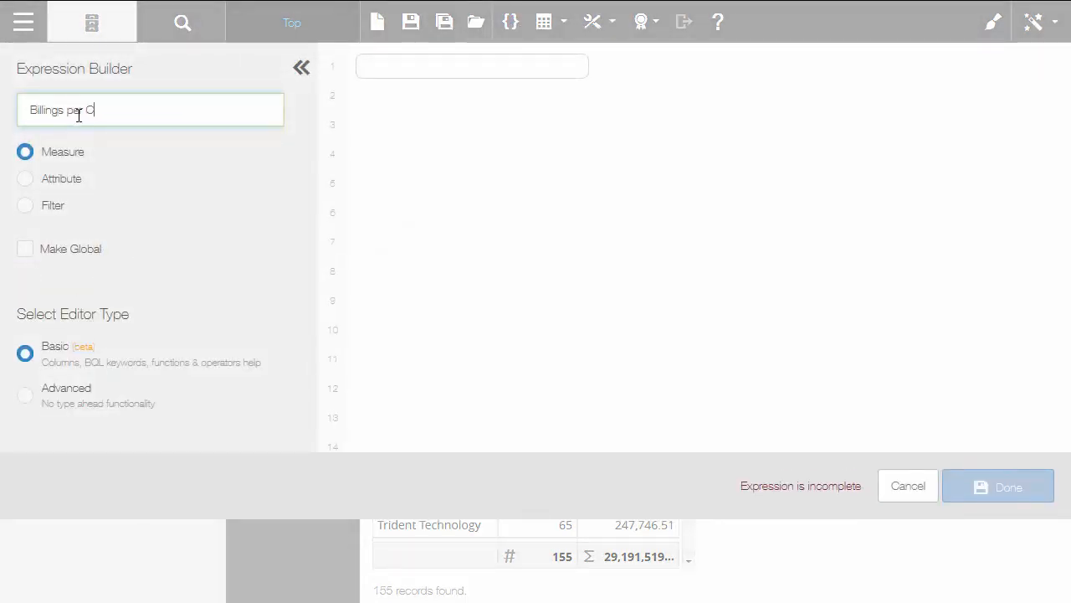
{"action": "left_click", "coordinate": [367, 74]}
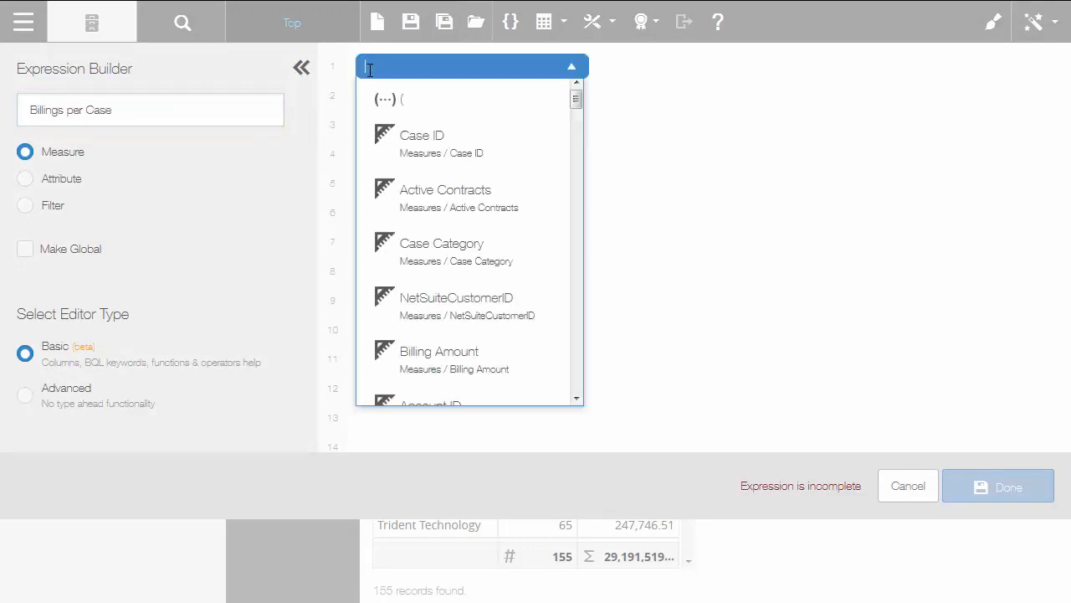
{"action": "type", "text": "bi"}
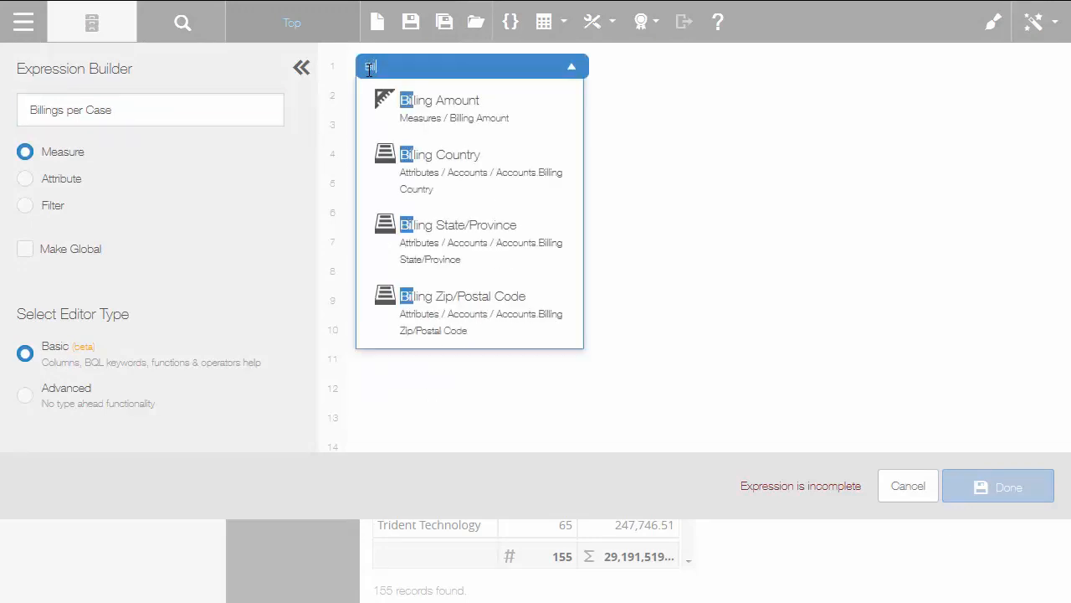
{"action": "left_click", "coordinate": [452, 115]}
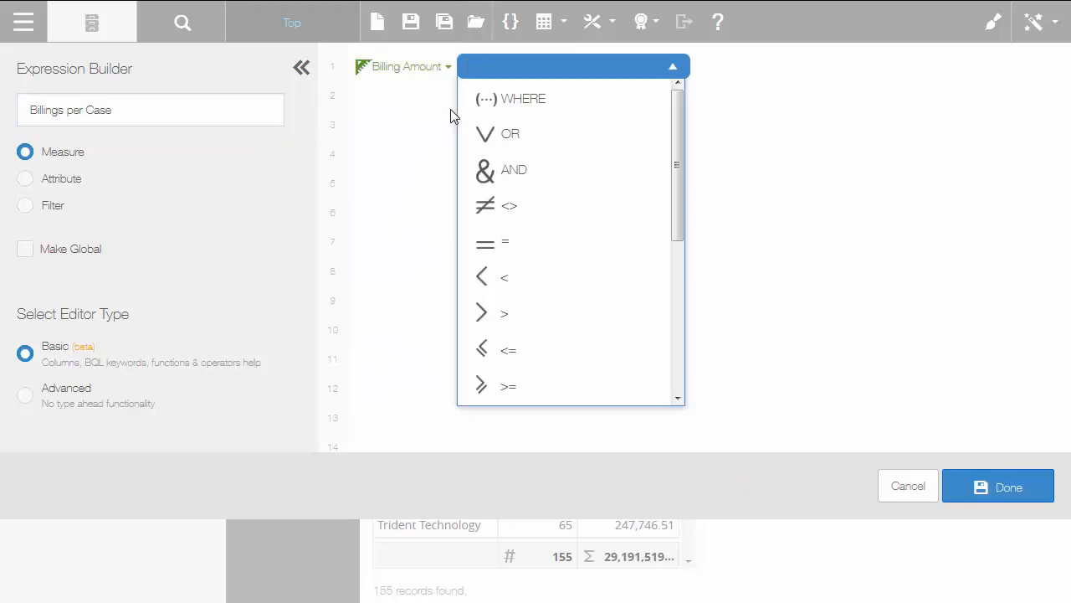
{"action": "type", "text": "/"}
{"action": "key", "text": "Return"}
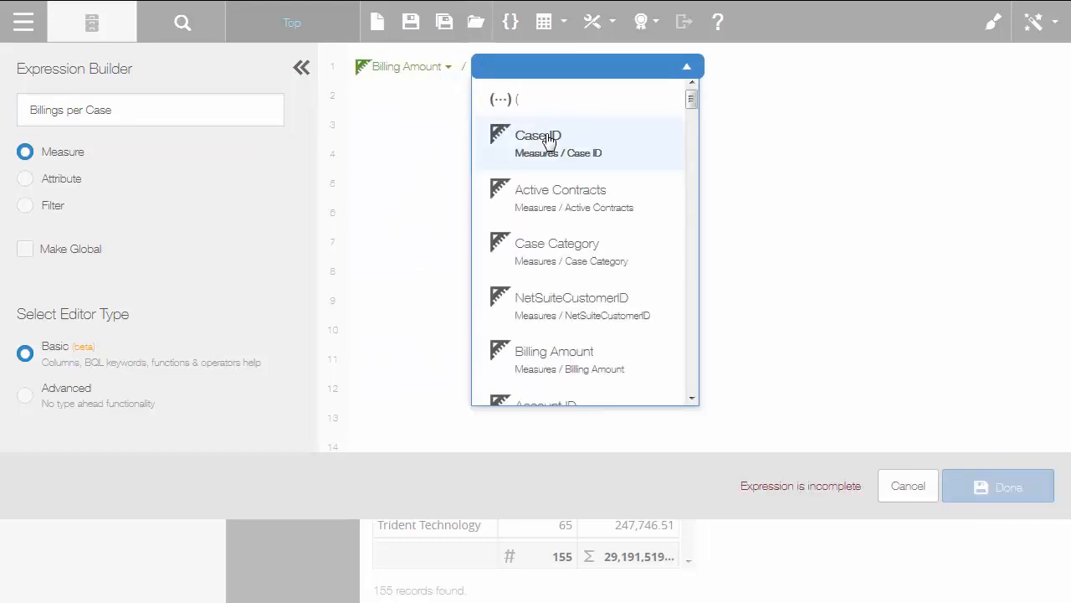
{"action": "left_click", "coordinate": [515, 137]}
{"action": "left_click", "coordinate": [24, 251]}
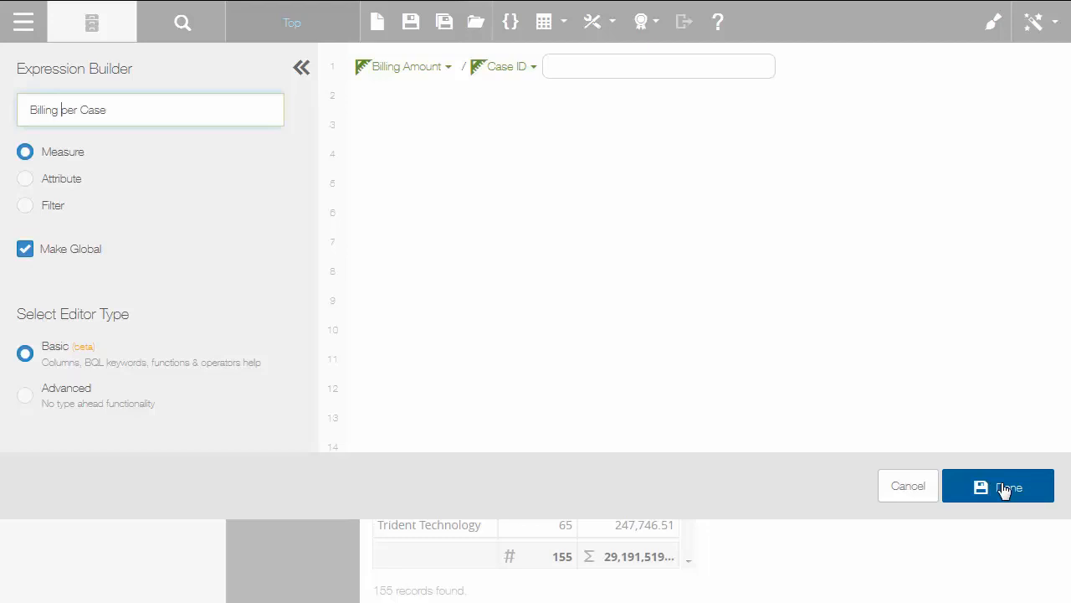
{"action": "left_click", "coordinate": [1005, 489]}
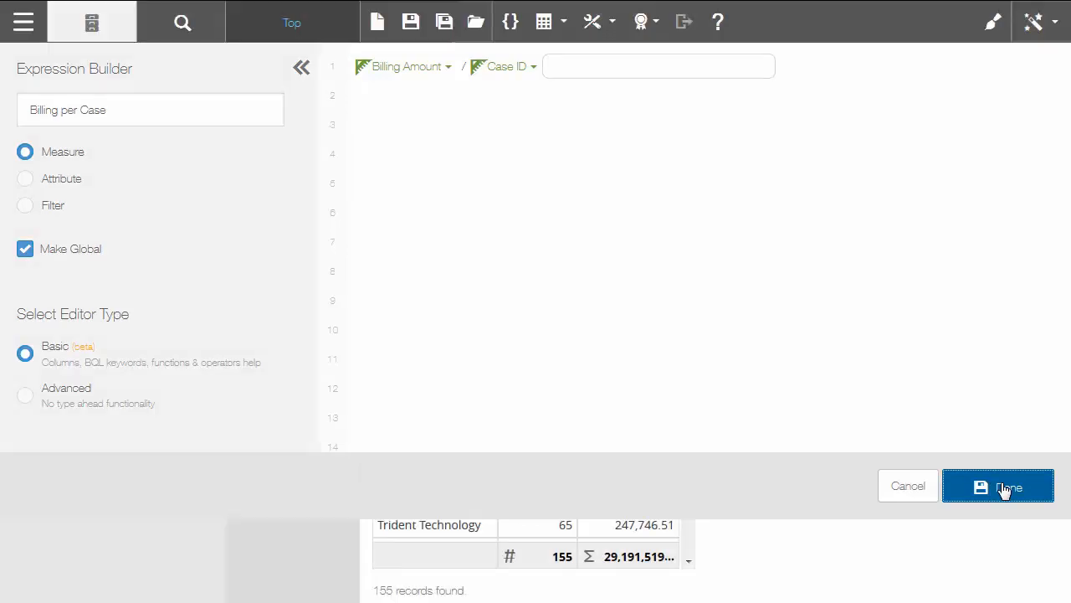